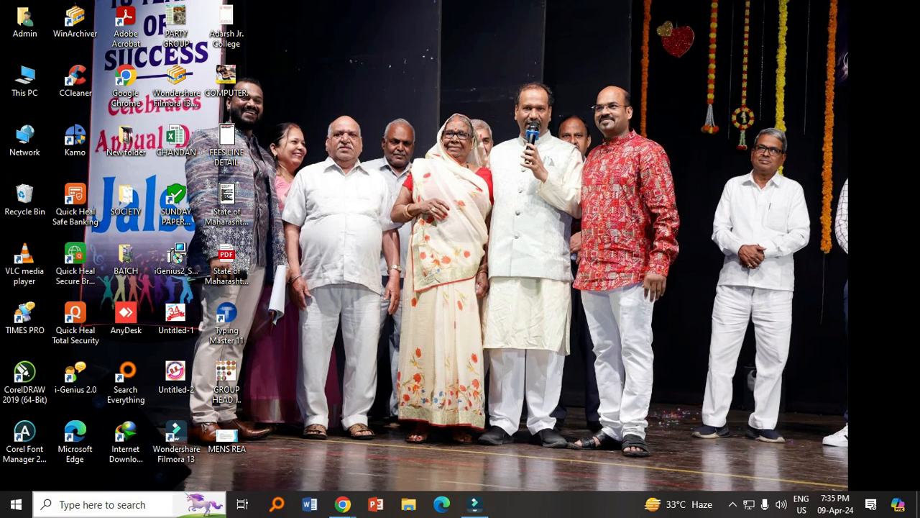
Step: Find Excel 2013 through the Windows search and launch it
{"action": "key", "text": "super+s"}
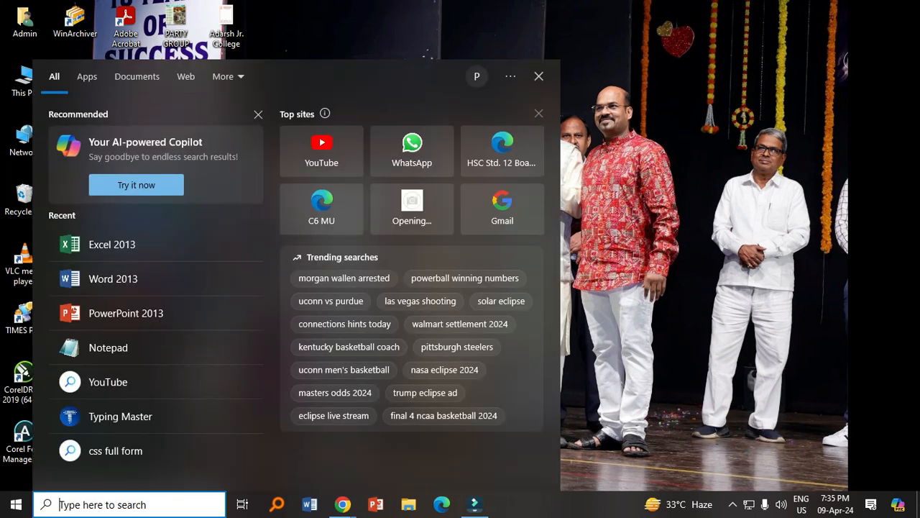
{"action": "type", "text": "ex"}
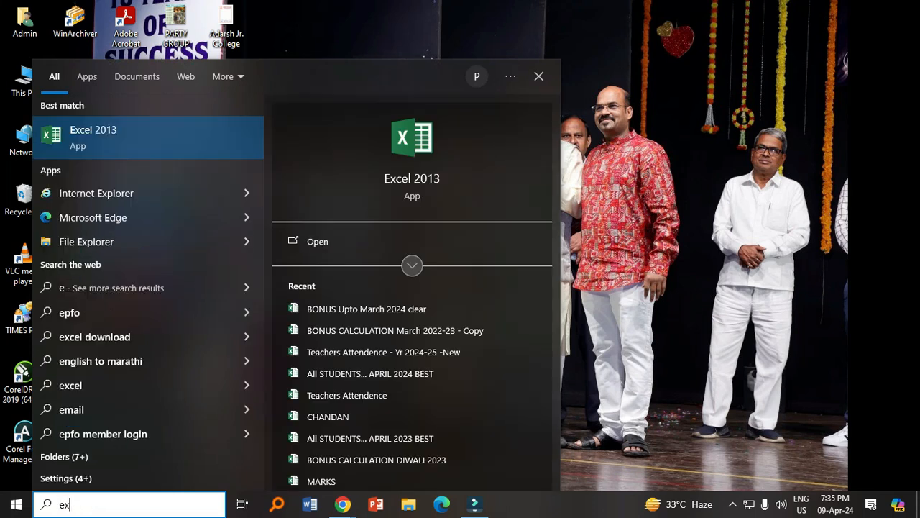
{"action": "type", "text": "cel"}
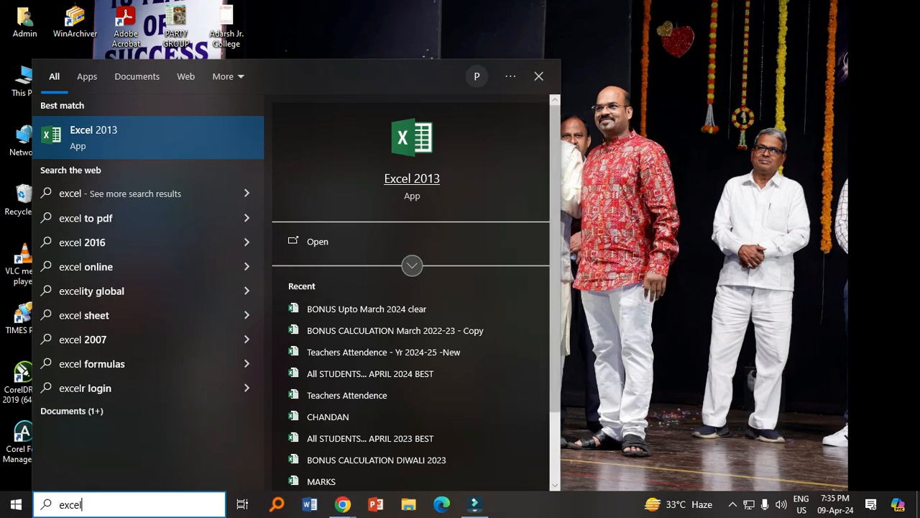
{"action": "key", "text": "Return"}
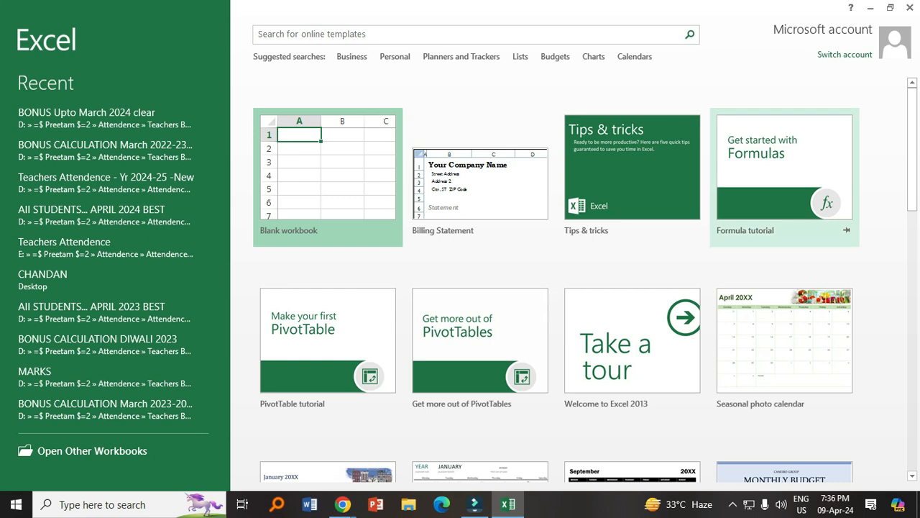
Step: Browse the available templates and create a new blank workbook
{"action": "scroll", "coordinate": [784, 316], "scroll_direction": "down", "scroll_amount": 6}
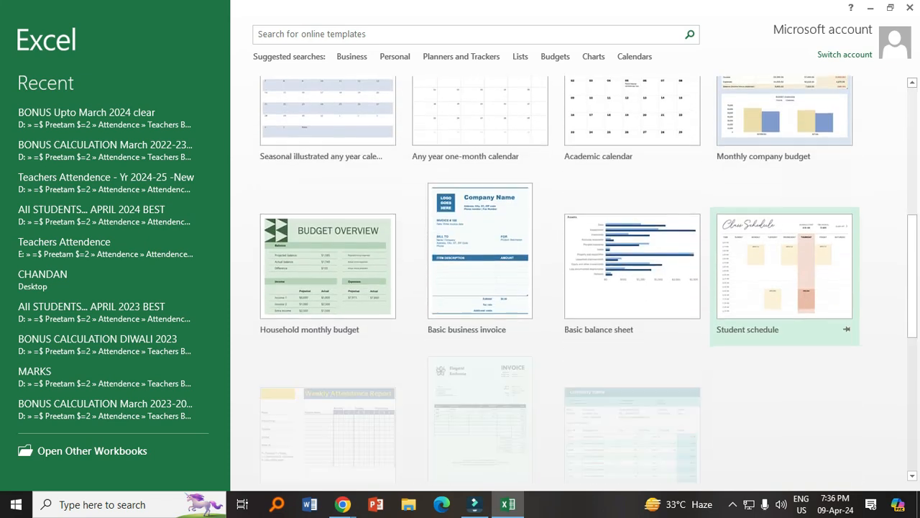
{"action": "scroll", "coordinate": [784, 317], "scroll_direction": "down", "scroll_amount": 6}
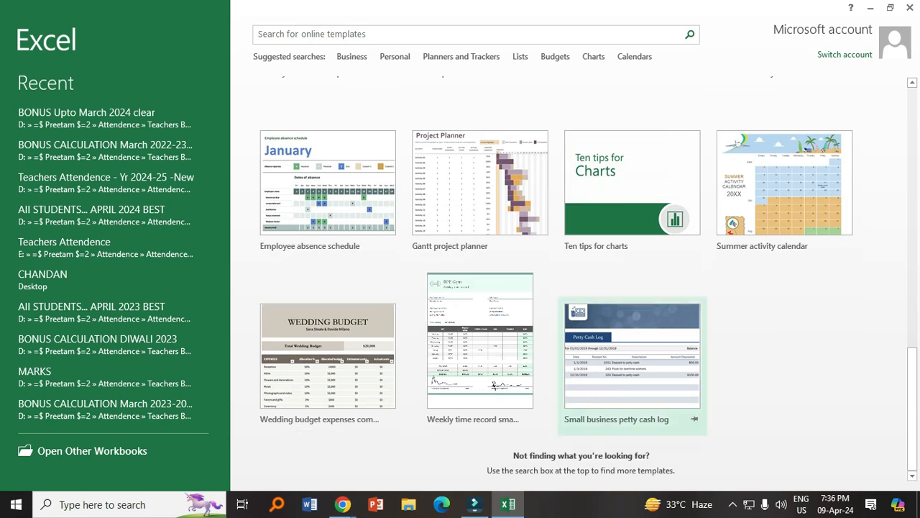
{"action": "scroll", "coordinate": [480, 352], "scroll_direction": "up", "scroll_amount": 12}
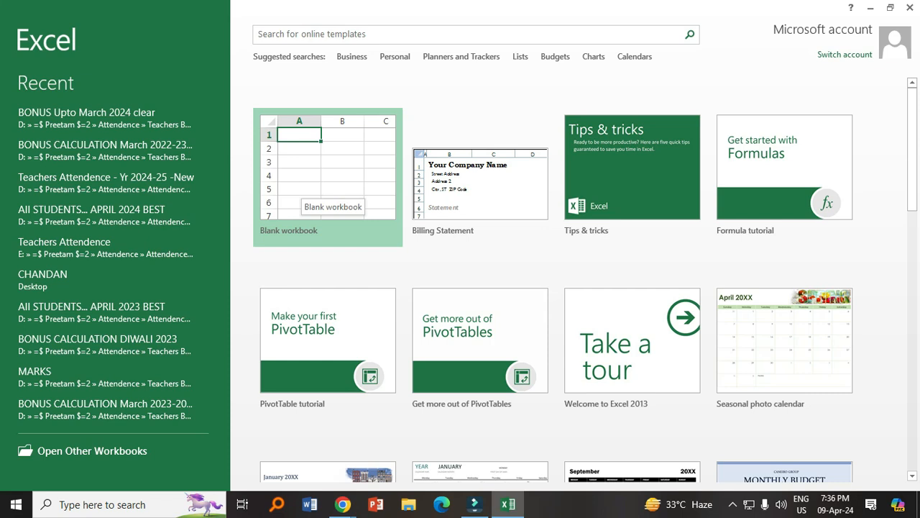
{"action": "left_click", "coordinate": [309, 189]}
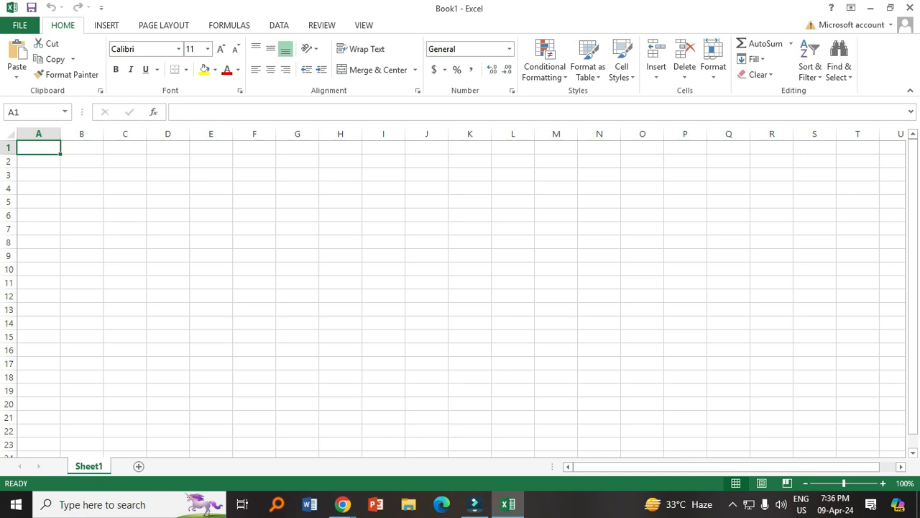
Step: Highlight single rows such as 3, 6, 10 and 18, and columns C through R, to examine the sheet's rows and columns
{"action": "left_click", "coordinate": [9, 175]}
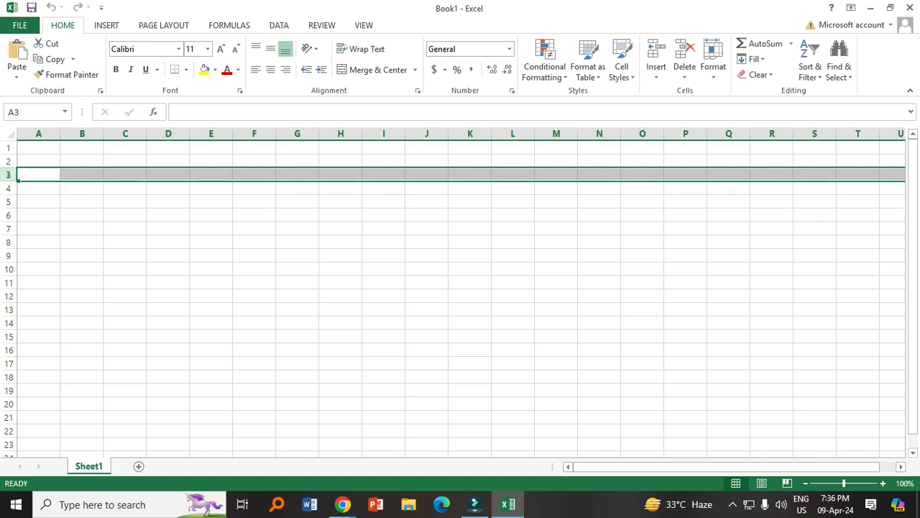
{"action": "left_click", "coordinate": [8, 215]}
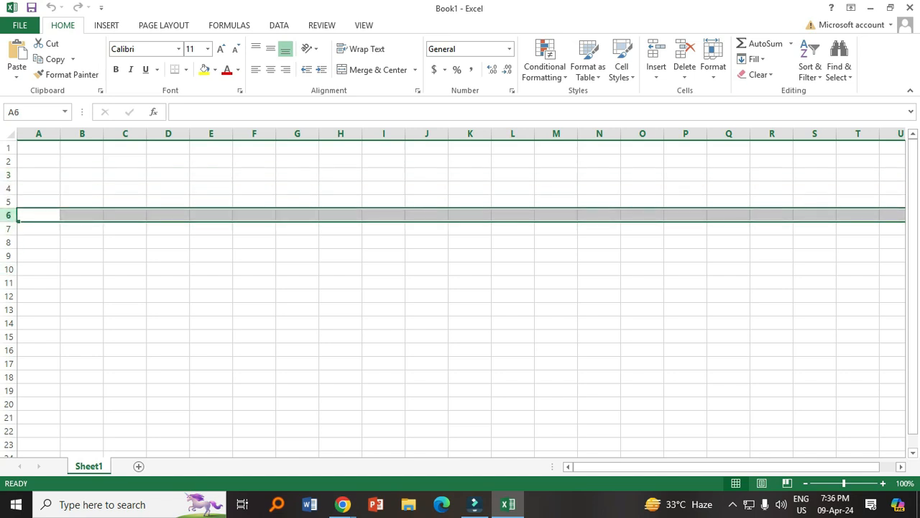
{"action": "left_click", "coordinate": [9, 242]}
{"action": "left_click", "coordinate": [9, 269]}
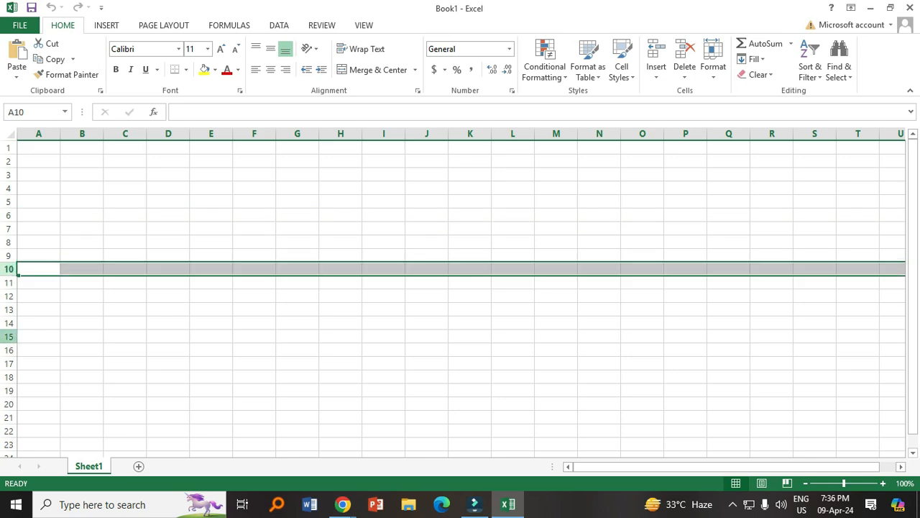
{"action": "left_click", "coordinate": [9, 336]}
{"action": "left_click", "coordinate": [9, 376]}
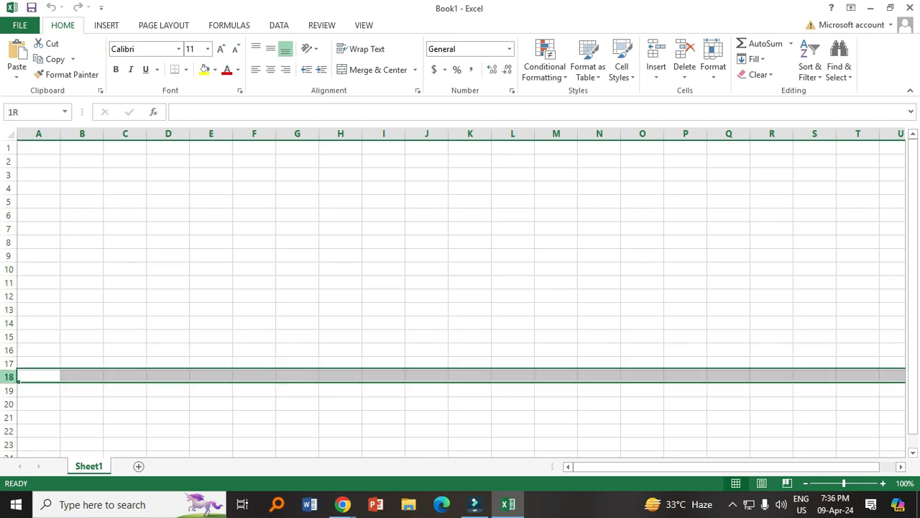
{"action": "left_click", "coordinate": [125, 134]}
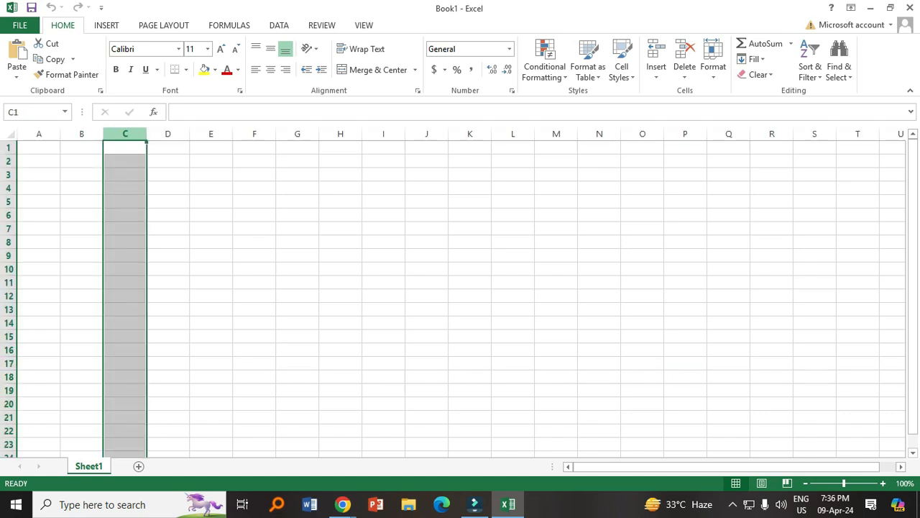
{"action": "left_click_drag", "start_coordinate": [146, 287], "coordinate": [772, 288]}
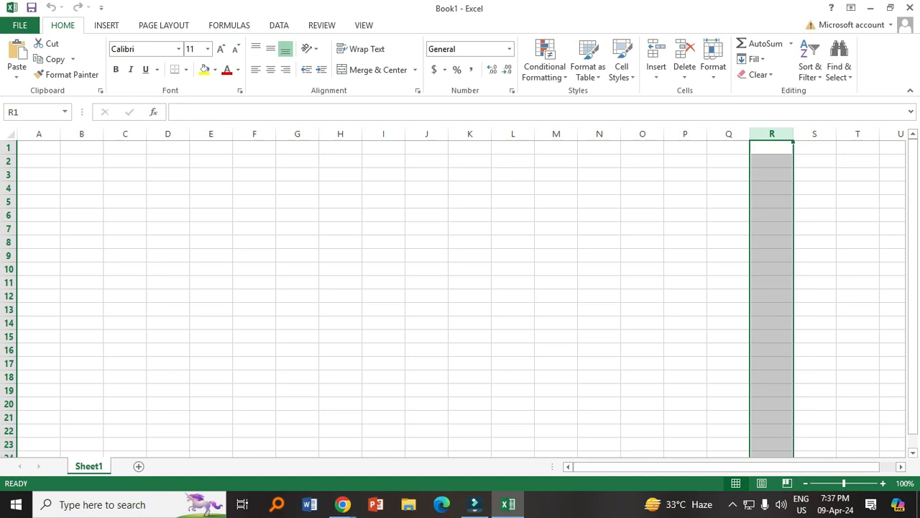
Step: Examine how far the sheet's columns and rows extend, select cell AZ44, and return to the sheet's beginning
{"action": "scroll", "coordinate": [469, 295], "scroll_direction": "right", "scroll_amount": 1}
{"action": "scroll", "coordinate": [460, 295], "scroll_direction": "right", "scroll_amount": 10}
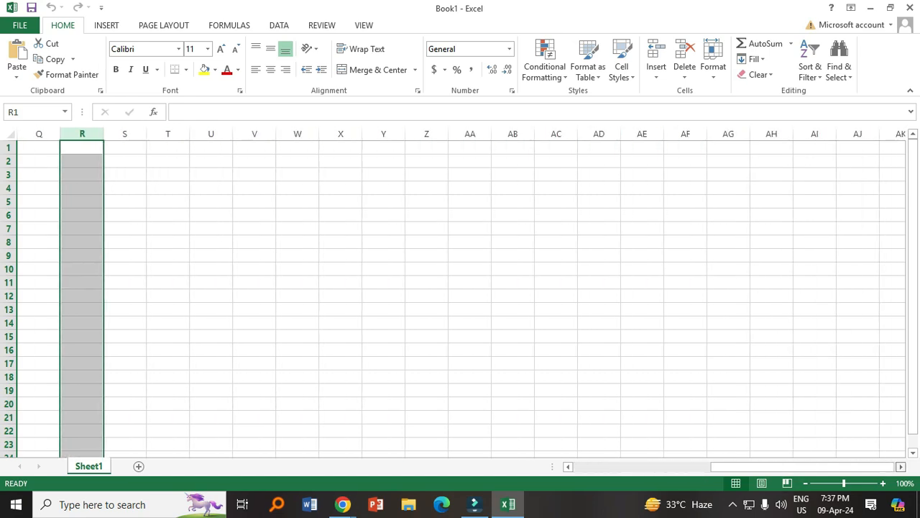
{"action": "scroll", "coordinate": [460, 295], "scroll_direction": "right", "scroll_amount": 6}
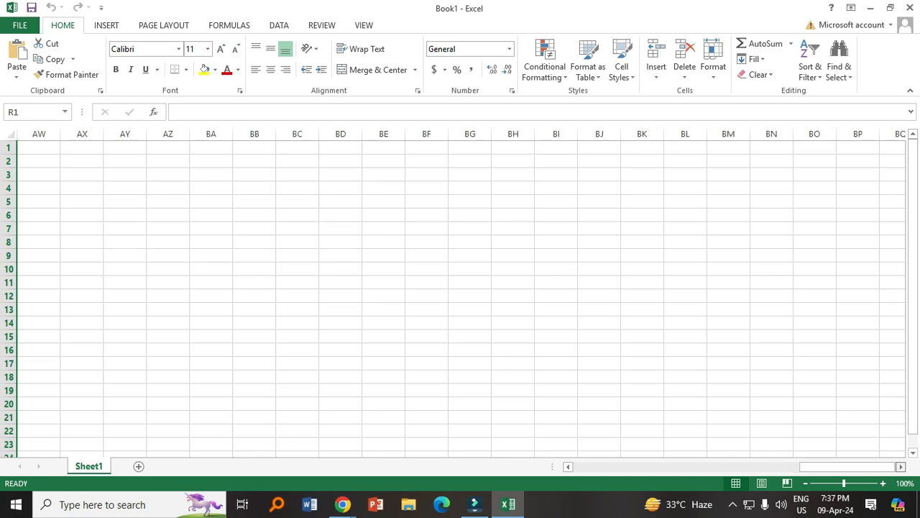
{"action": "scroll", "coordinate": [460, 295], "scroll_direction": "down", "scroll_amount": 5}
{"action": "scroll", "coordinate": [460, 295], "scroll_direction": "down", "scroll_amount": 9}
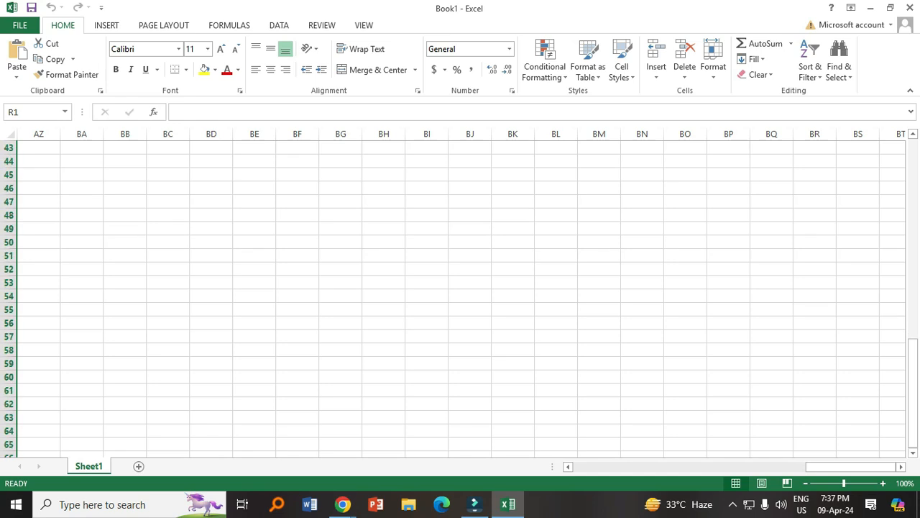
{"action": "left_click", "coordinate": [38, 160]}
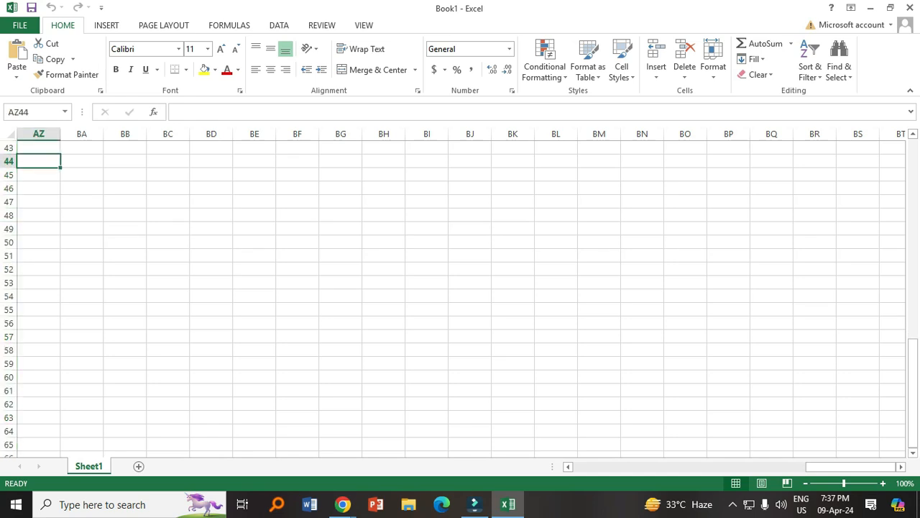
{"action": "scroll", "coordinate": [460, 294], "scroll_direction": "up", "scroll_amount": 14}
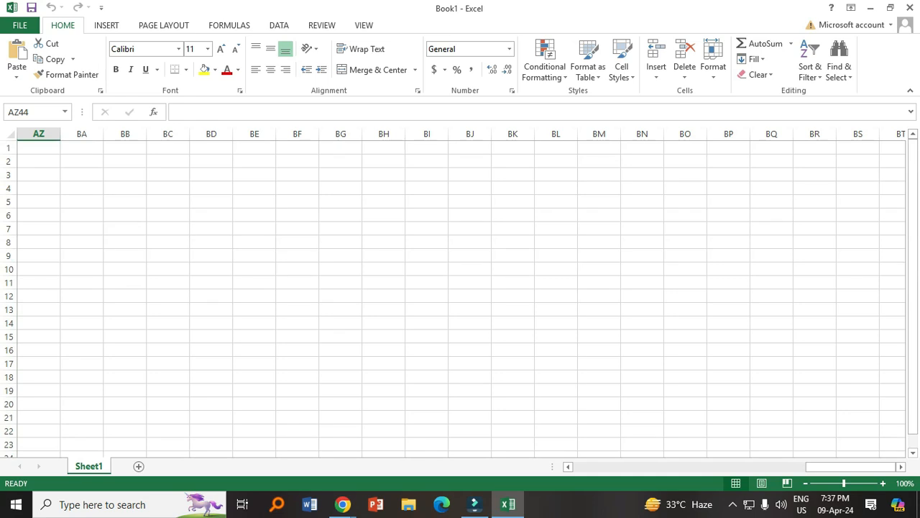
{"action": "left_click_drag", "start_coordinate": [851, 467], "coordinate": [617, 466]}
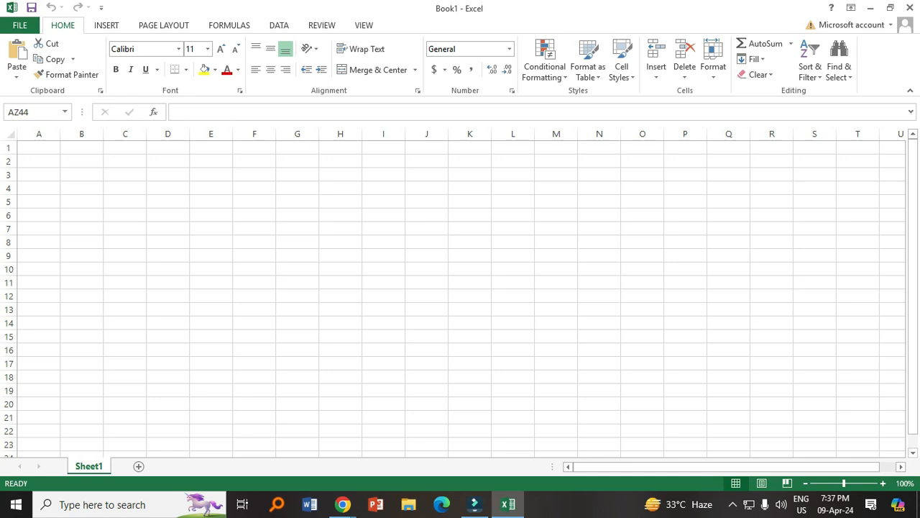
Step: Enter the title "Mark Sheet" in cell B1
{"action": "scroll", "coordinate": [460, 294], "scroll_direction": "up", "scroll_amount": 6}
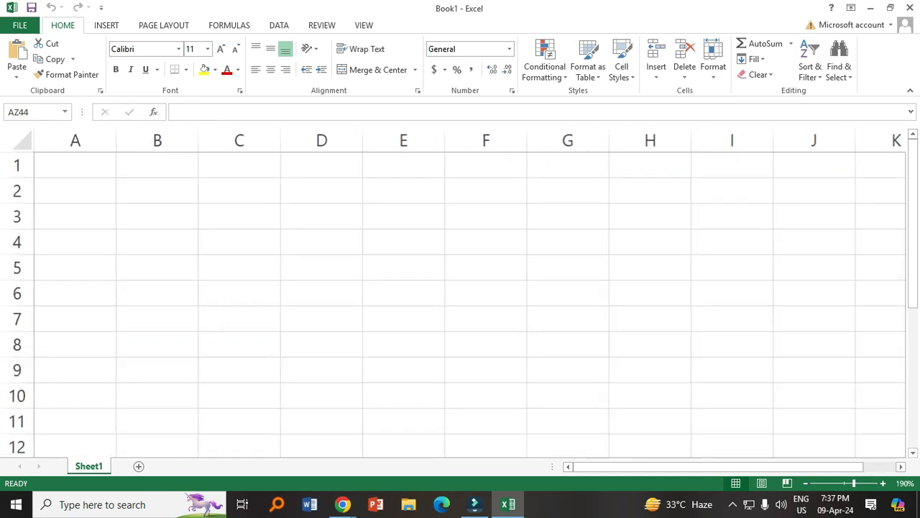
{"action": "left_click", "coordinate": [157, 164]}
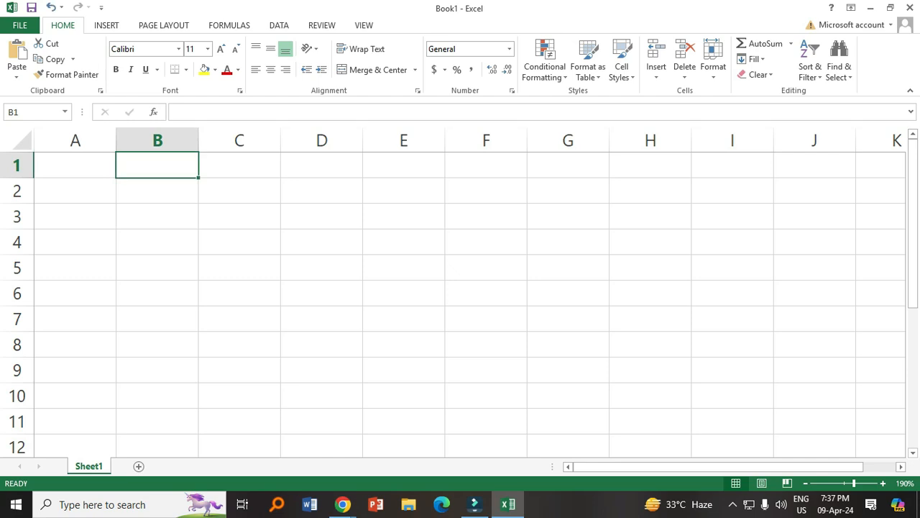
{"action": "type", "text": "M"}
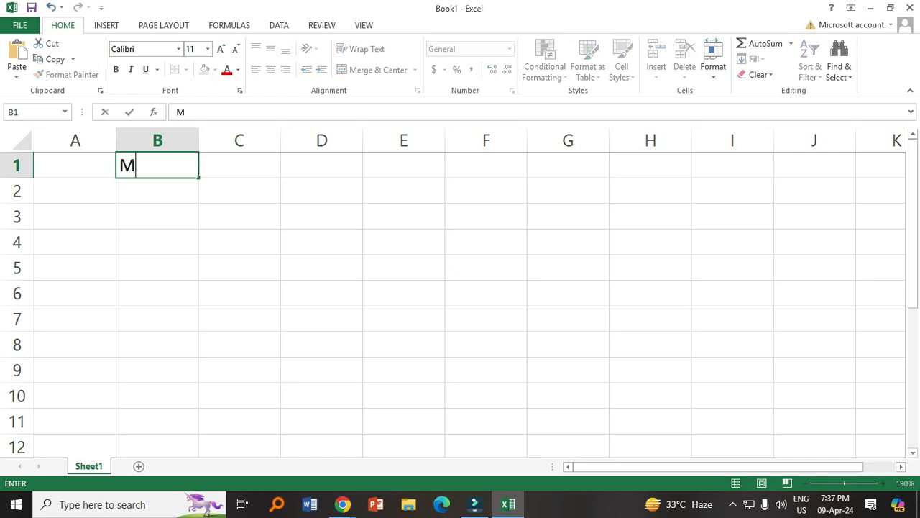
{"action": "type", "text": "ark S"}
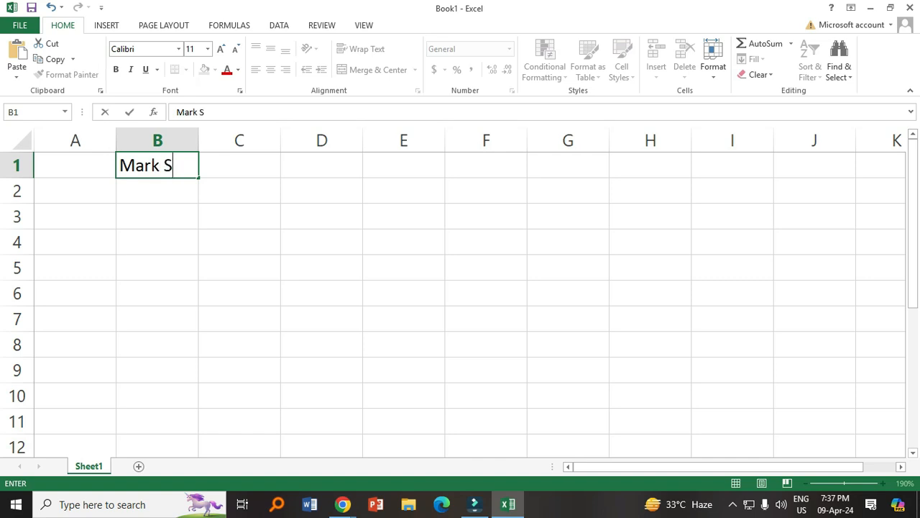
{"action": "type", "text": "heet"}
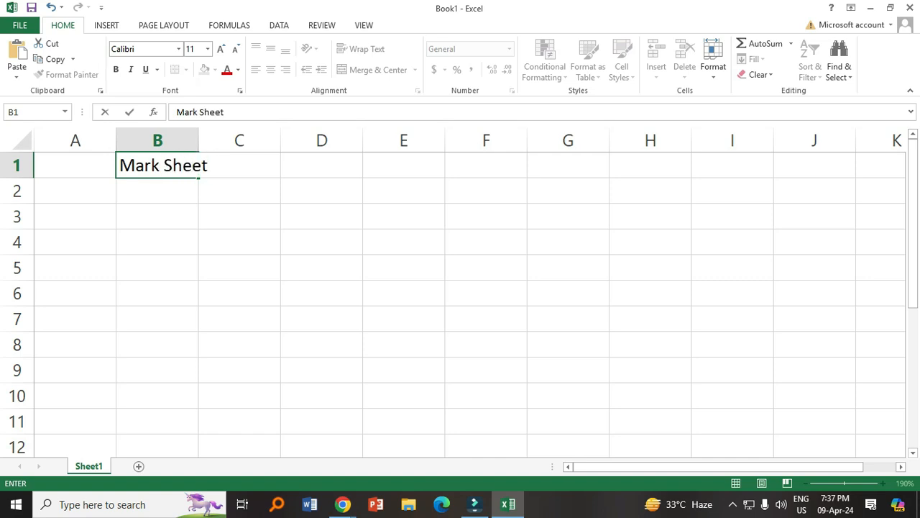
{"action": "left_click", "coordinate": [75, 216]}
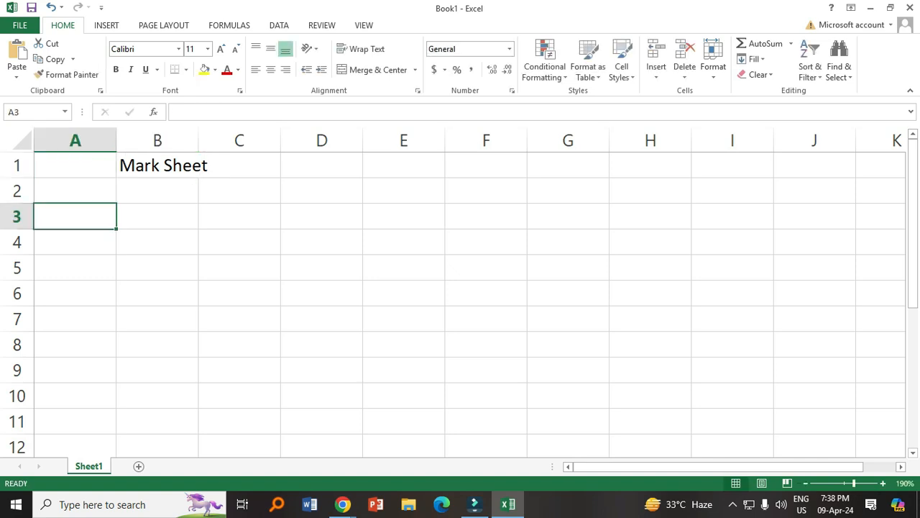
Step: Enter the first two students' names in cells B3 and C3
{"action": "left_click", "coordinate": [156, 216]}
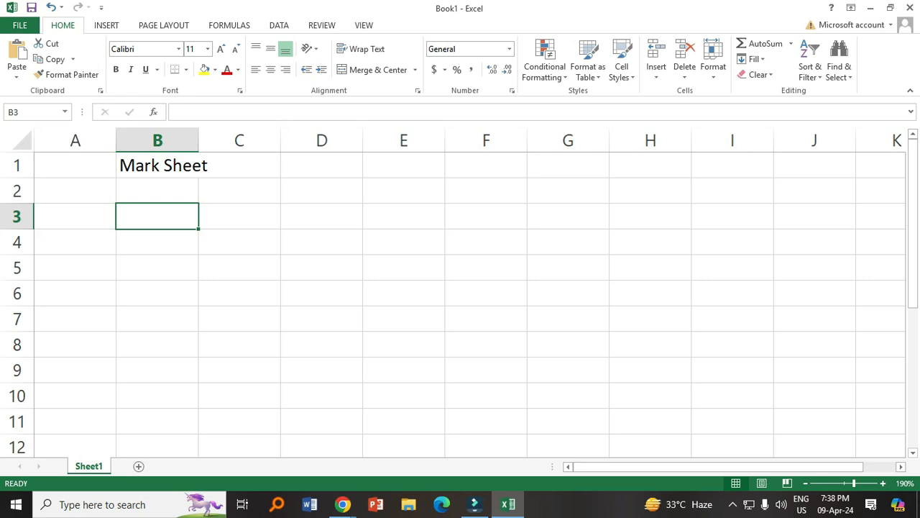
{"action": "type", "text": "Ram"}
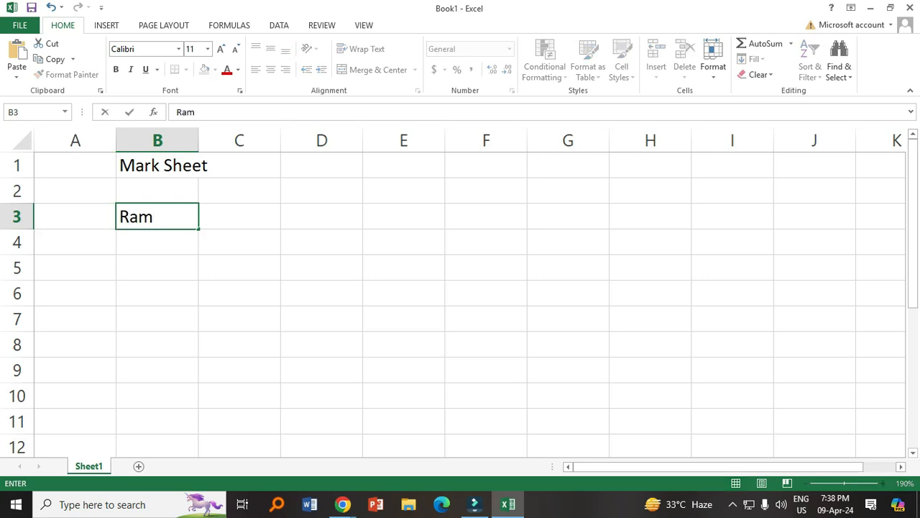
{"action": "left_click", "coordinate": [239, 215]}
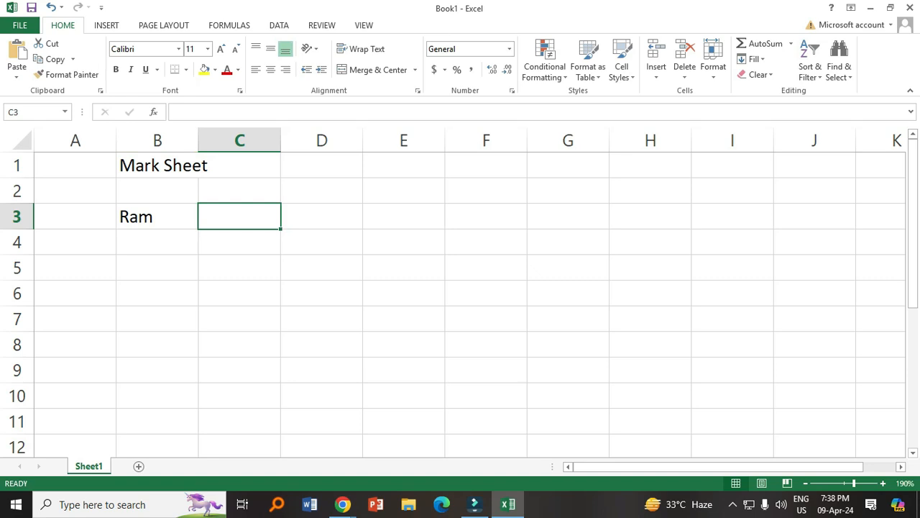
{"action": "type", "text": "S"}
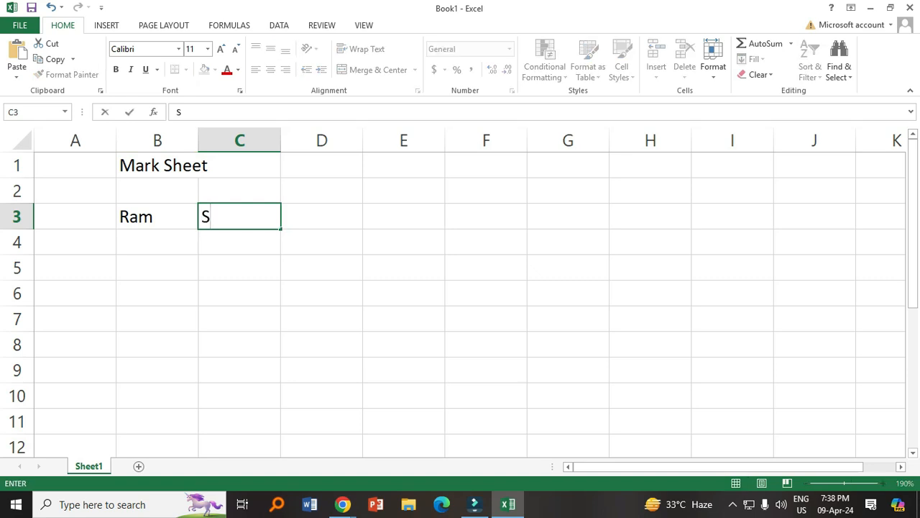
{"action": "type", "text": "eeta"}
{"action": "key", "text": "Tab"}
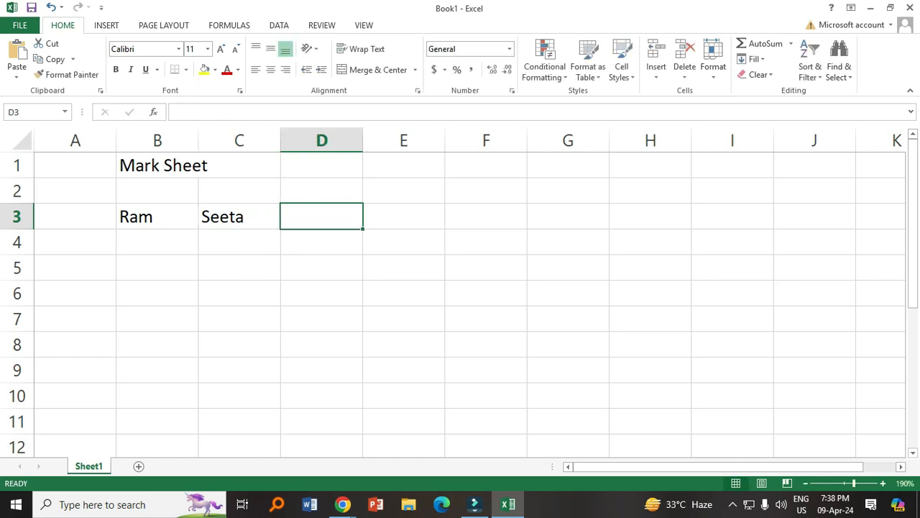
Step: Enter the third student's name in cell D3 and correct its first letter to a capital
{"action": "type", "text": "la"}
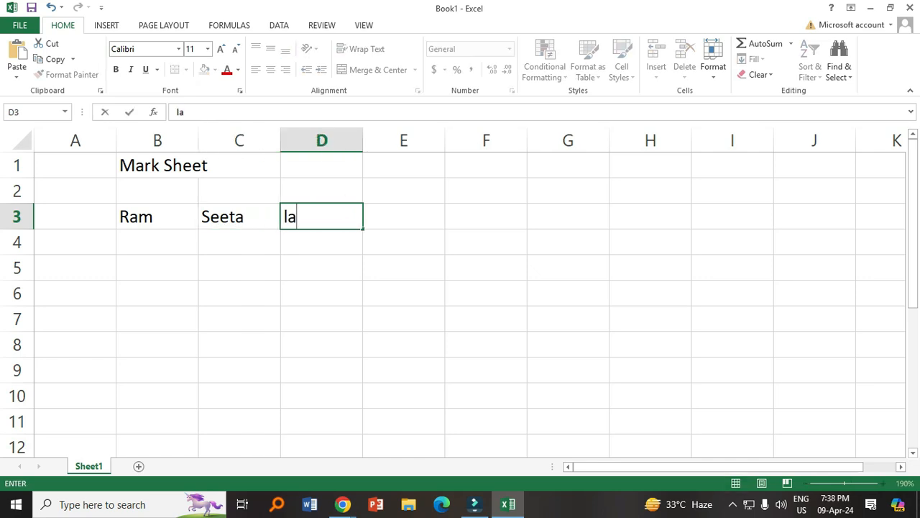
{"action": "type", "text": "xman"}
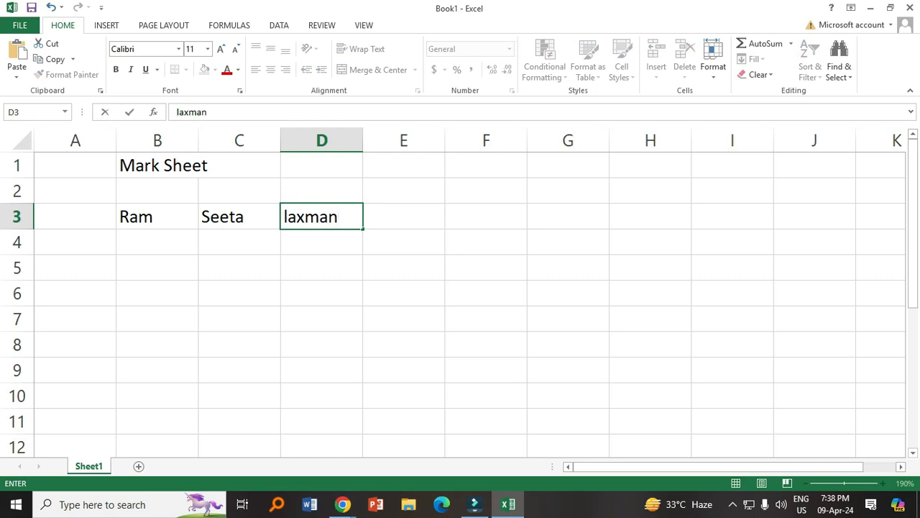
{"action": "left_click", "coordinate": [296, 216]}
{"action": "key", "text": "BackSpace"}
{"action": "key", "text": "BackSpace"}
{"action": "type", "text": "La"}
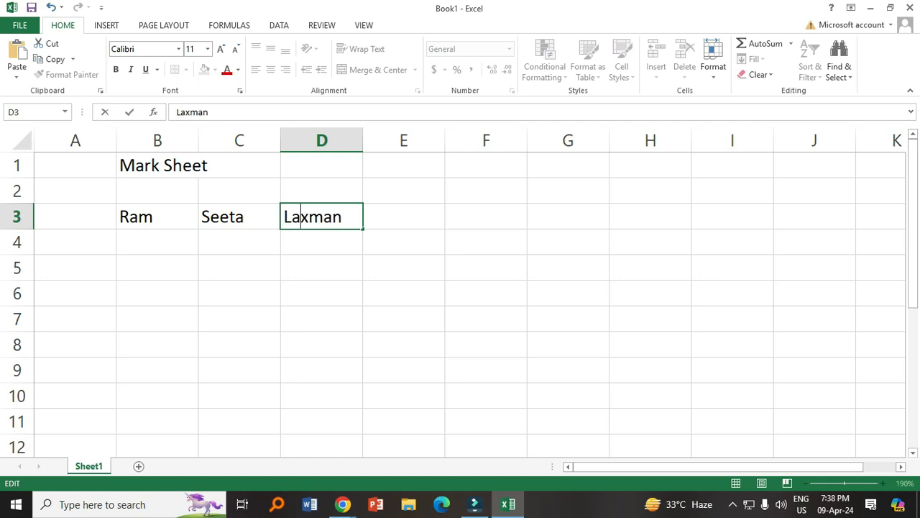
{"action": "left_click", "coordinate": [403, 216]}
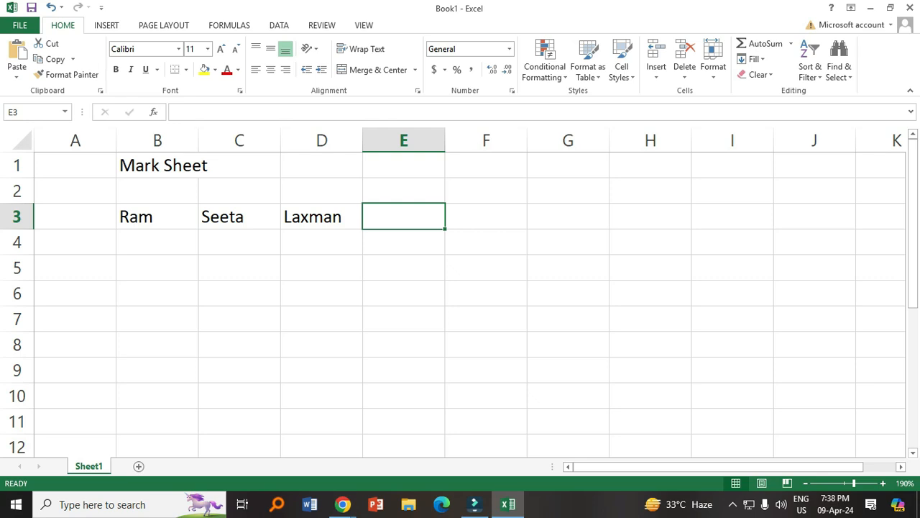
Step: Enter the fourth student's name in cell E3
{"action": "type", "text": "Hanu"}
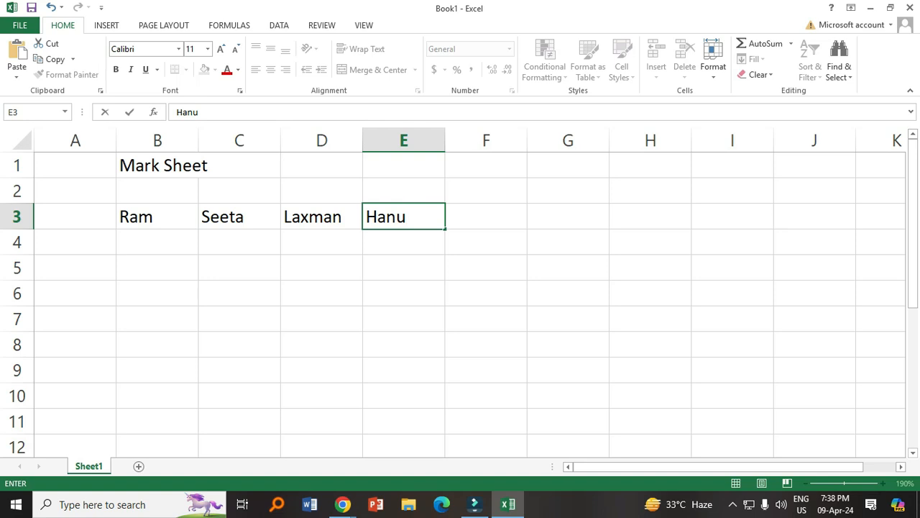
{"action": "type", "text": "man"}
{"action": "key", "text": "Return"}
Step: Enter the subjects English, Maths and Sci in cells A4 to A6, correcting the spelling of Sci
{"action": "left_click", "coordinate": [74, 241]}
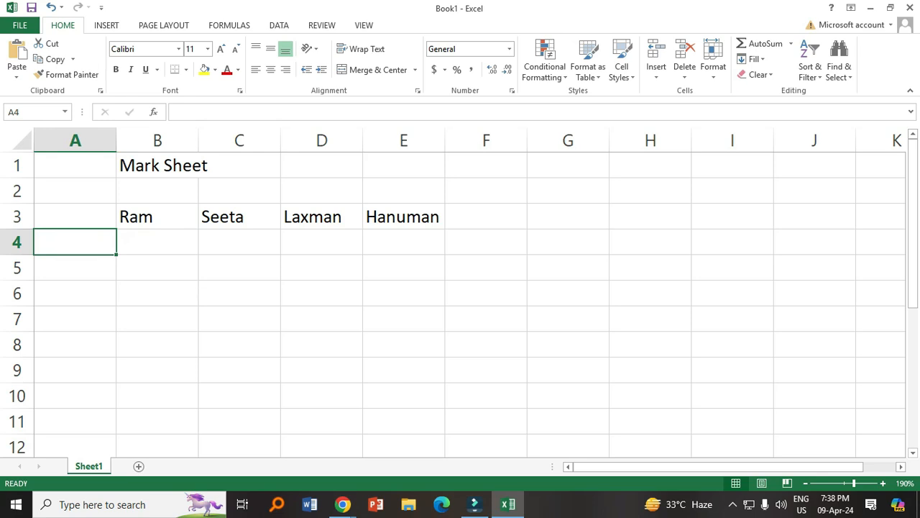
{"action": "type", "text": "English"}
{"action": "key", "text": "Return"}
{"action": "type", "text": "Maths"}
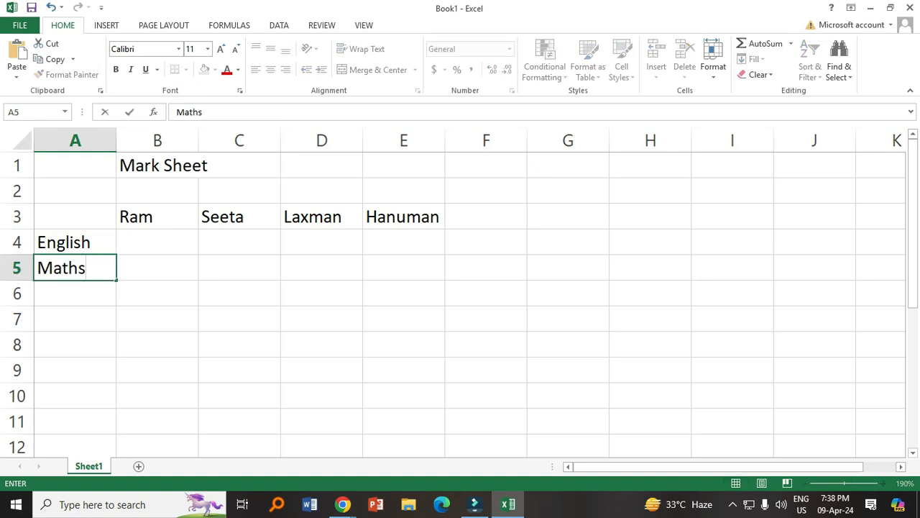
{"action": "key", "text": "Return"}
{"action": "type", "text": "Scci"}
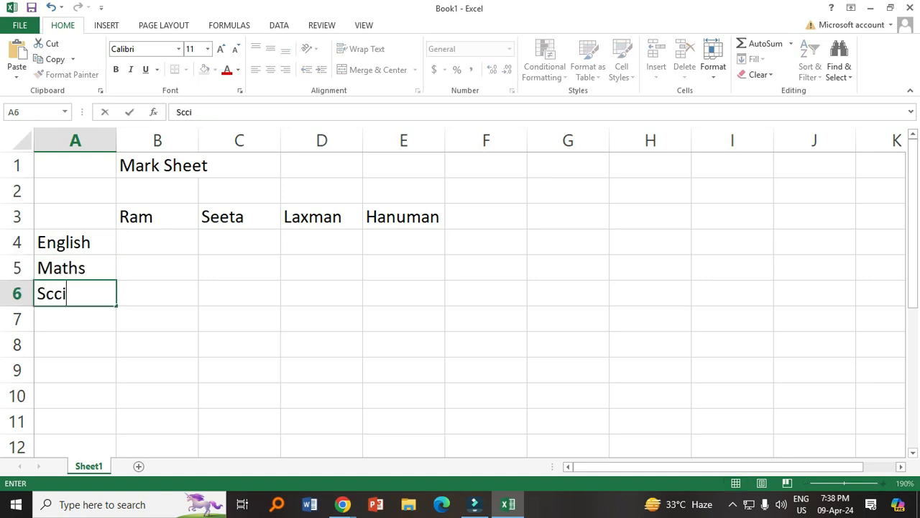
{"action": "key", "text": "BackSpace"}
{"action": "key", "text": "BackSpace"}
{"action": "type", "text": "i"}
{"action": "key", "text": "Return"}
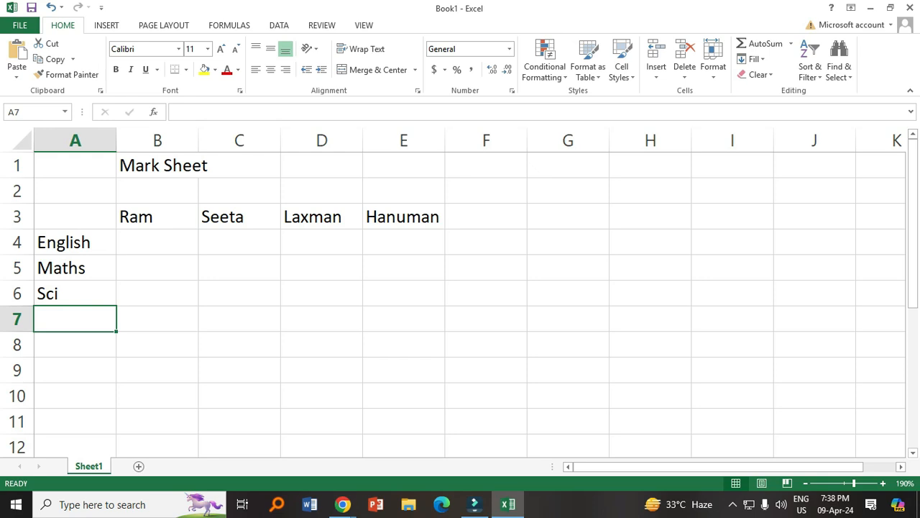
Step: Enter the subjects His in cell A7 and Geog in cell A8
{"action": "type", "text": "His"}
{"action": "key", "text": "Return"}
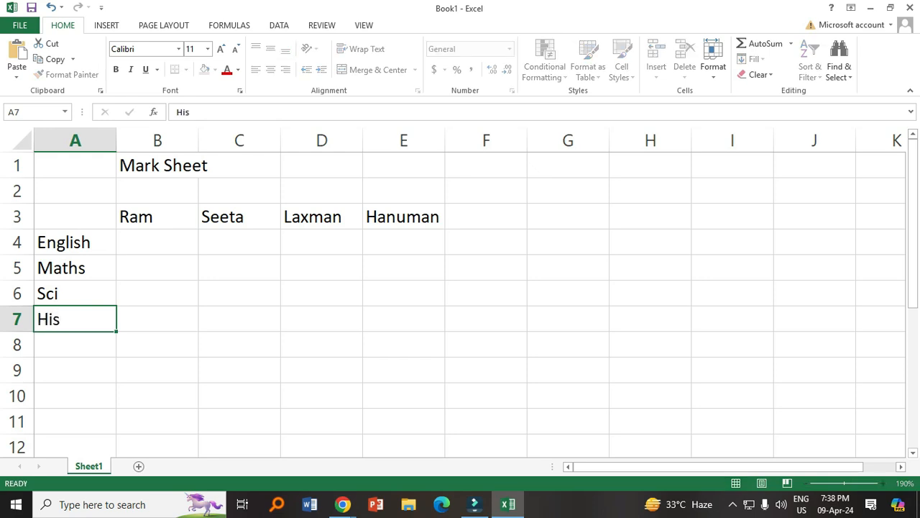
{"action": "type", "text": "Geo"}
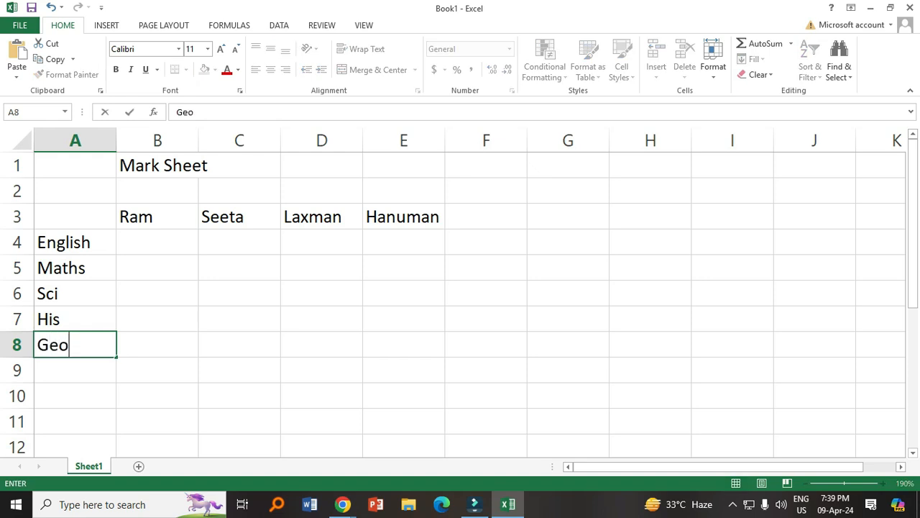
{"action": "type", "text": "graphy"}
{"action": "key", "text": "BackSpace"}
{"action": "key", "text": "BackSpace"}
{"action": "key", "text": "BackSpace"}
{"action": "key", "text": "BackSpace"}
{"action": "key", "text": "BackSpace"}
Step: Enter 6 in cell B4 and 8 in cell B5
{"action": "left_click", "coordinate": [156, 241]}
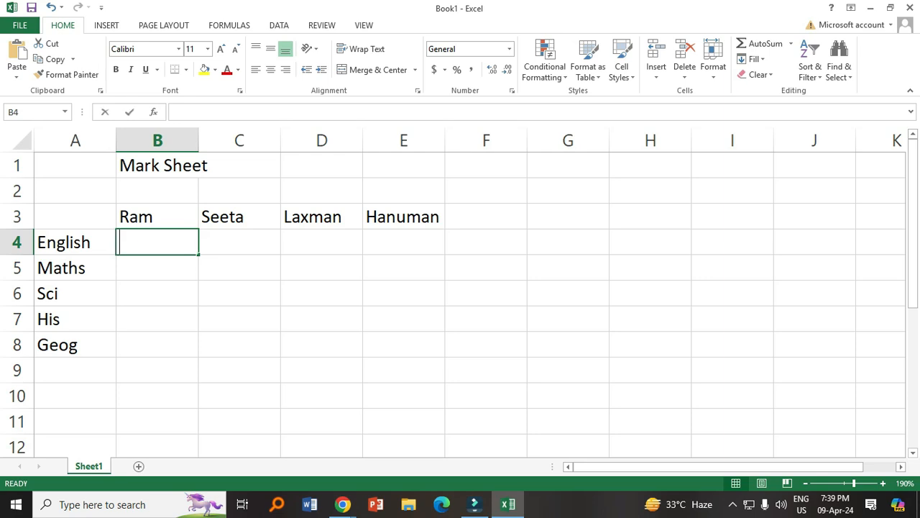
{"action": "type", "text": "6"}
{"action": "key", "text": "ctrl+Return"}
{"action": "left_click", "coordinate": [156, 268]}
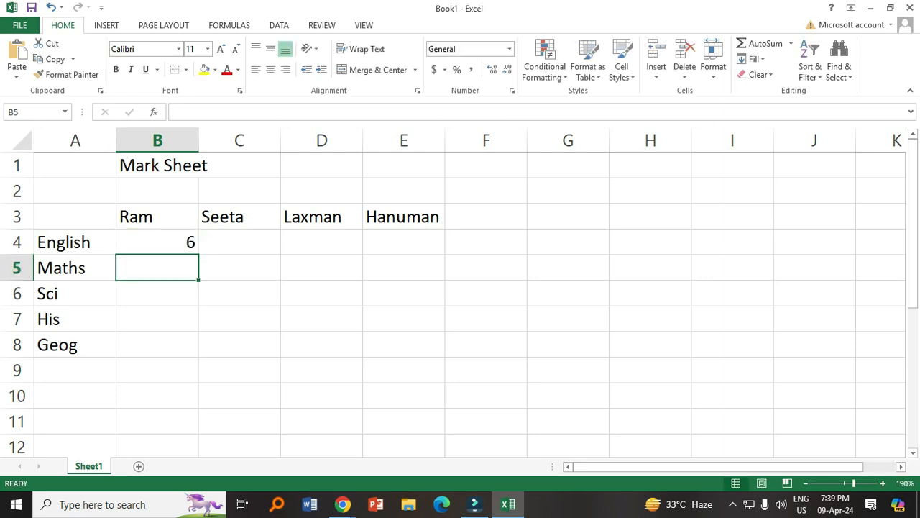
{"action": "type", "text": "8"}
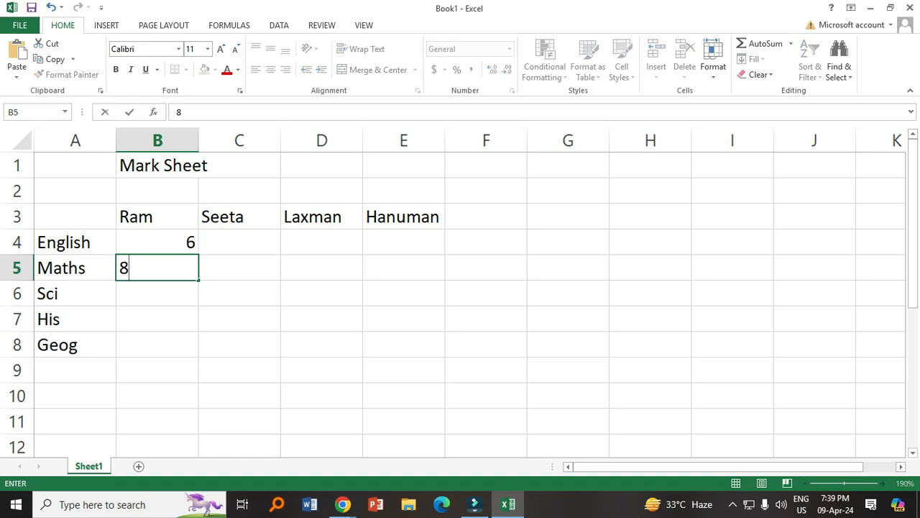
Step: Set the first student's English mark in B4 to 60 and Maths mark in B5 to 80
{"action": "key", "text": "Up"}
{"action": "type", "text": "60"}
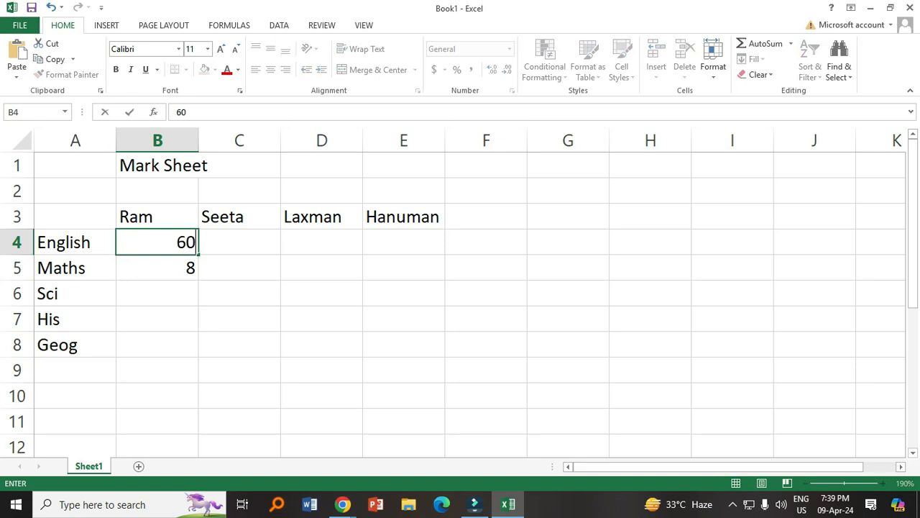
{"action": "key", "text": "Return"}
{"action": "type", "text": "8"}
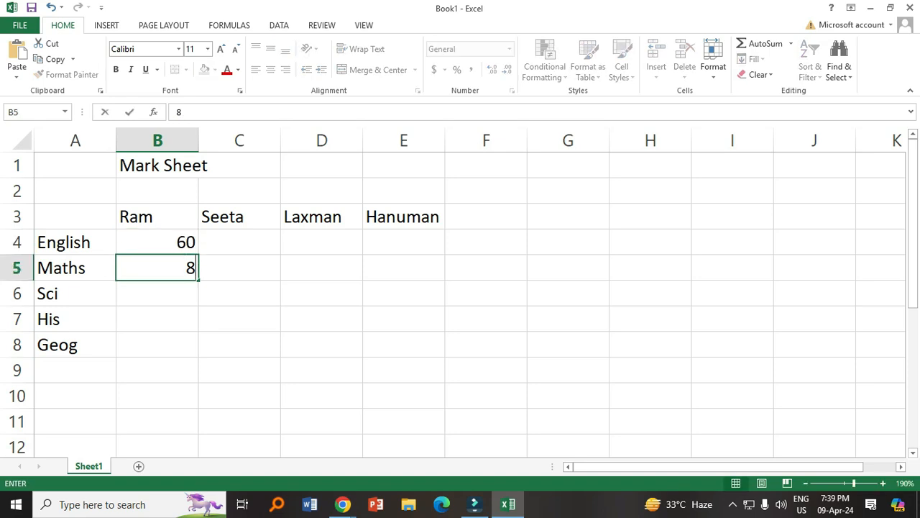
{"action": "type", "text": "0"}
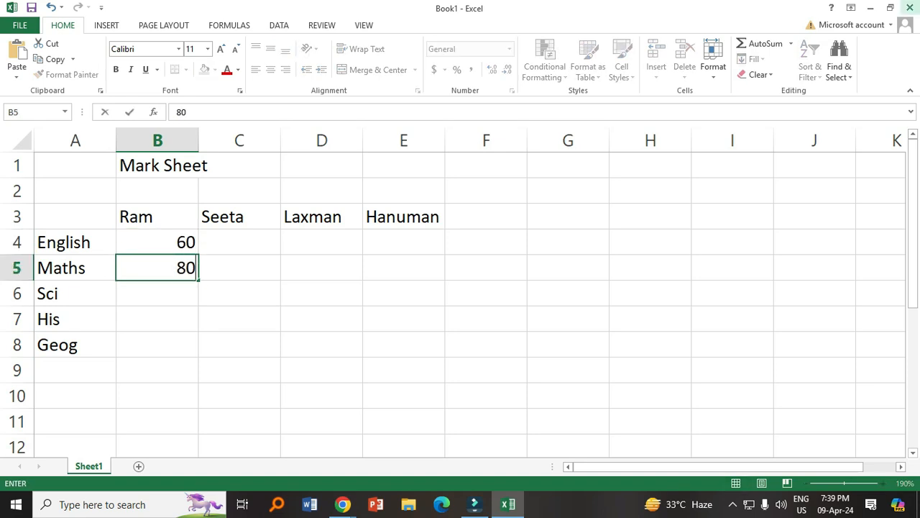
{"action": "key", "text": "Return"}
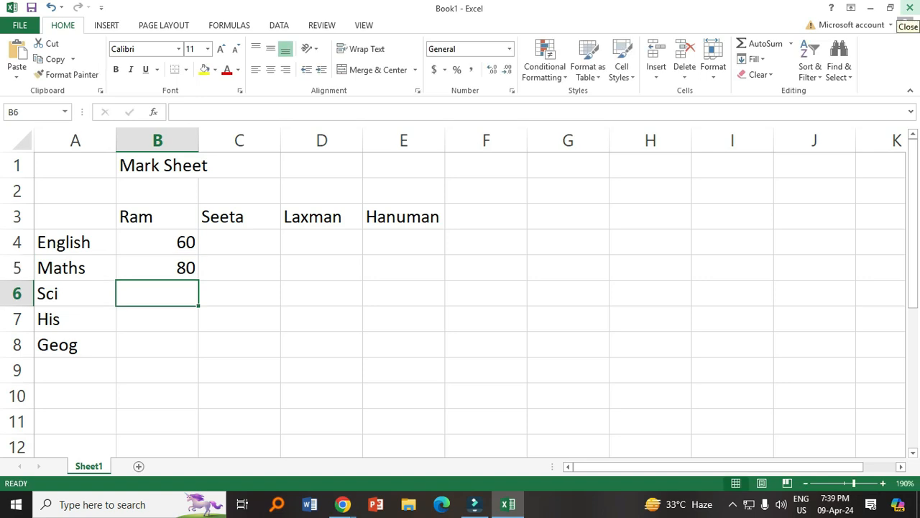
Step: Enter the first student's Sci, His and Geog marks 70, 60 and 50 in cells B6 to B8
{"action": "type", "text": "70"}
{"action": "key", "text": "Return"}
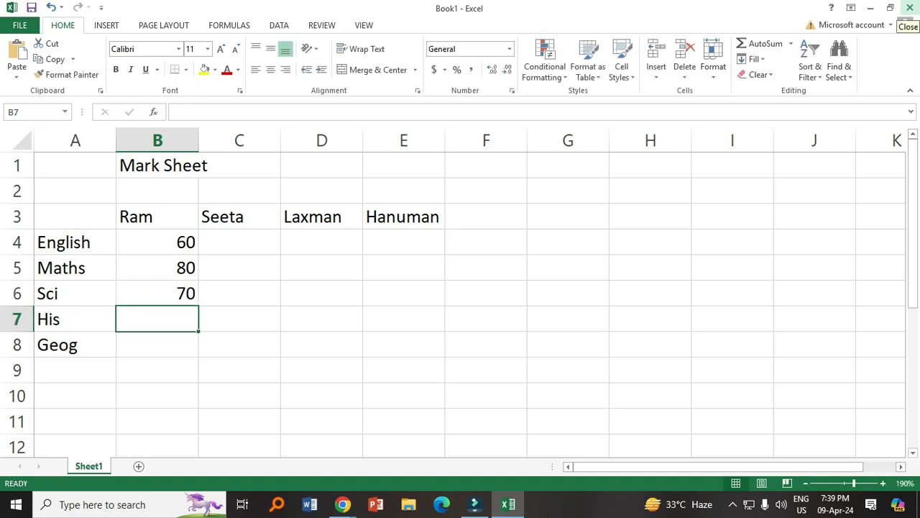
{"action": "type", "text": "60"}
{"action": "key", "text": "Return"}
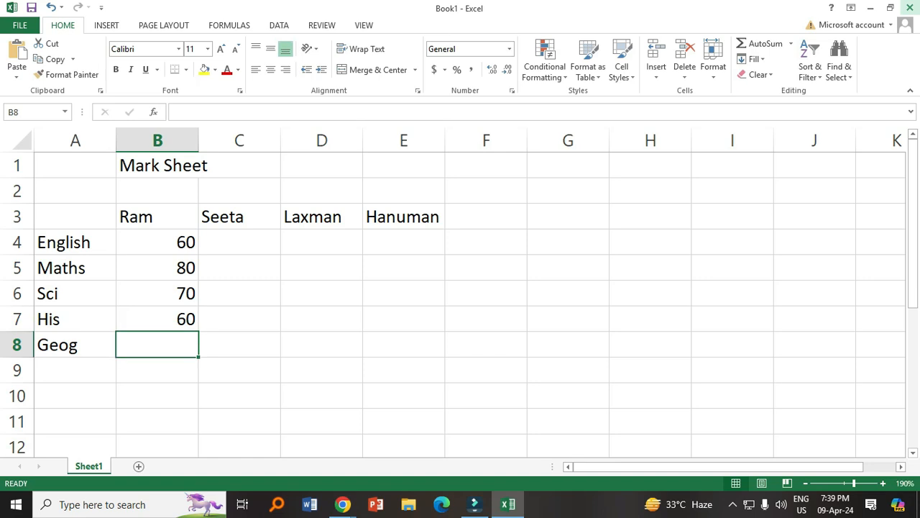
{"action": "type", "text": "50"}
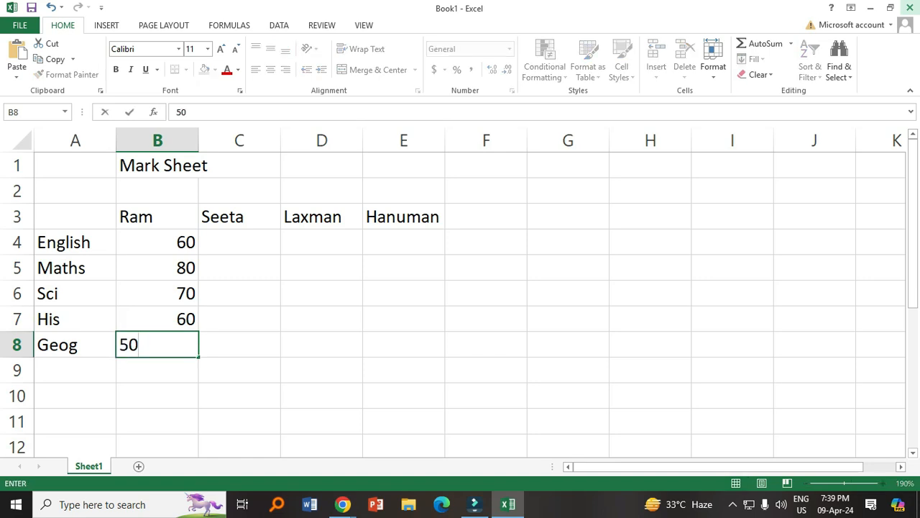
{"action": "key", "text": "Tab"}
Step: Enter the second student's English mark 40 in C4 and Maths mark 30 in C5
{"action": "key", "text": "Up"}
{"action": "key", "text": "Up"}
{"action": "key", "text": "Up"}
{"action": "key", "text": "Up"}
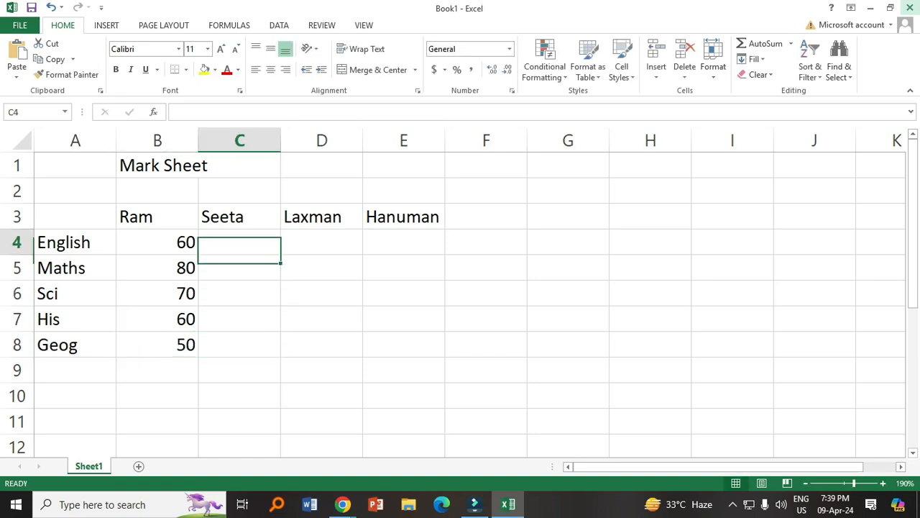
{"action": "type", "text": "4"}
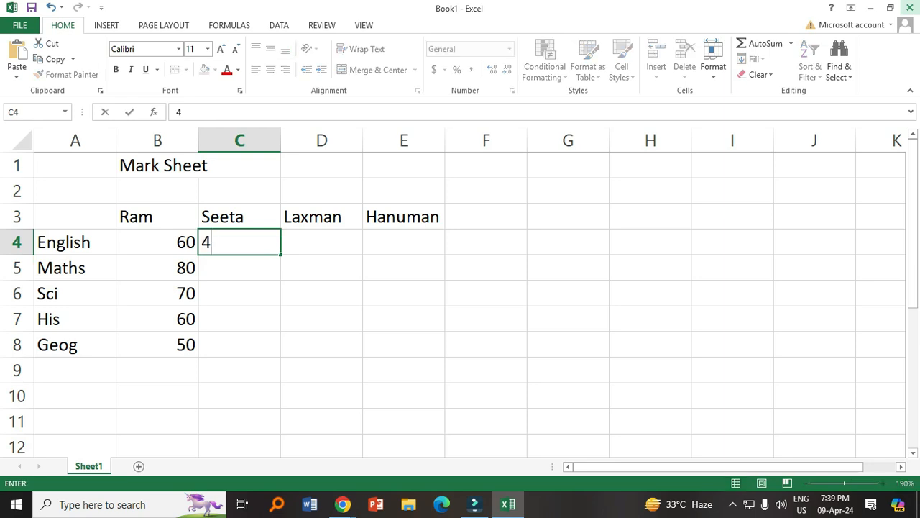
{"action": "type", "text": "0"}
{"action": "key", "text": "Return"}
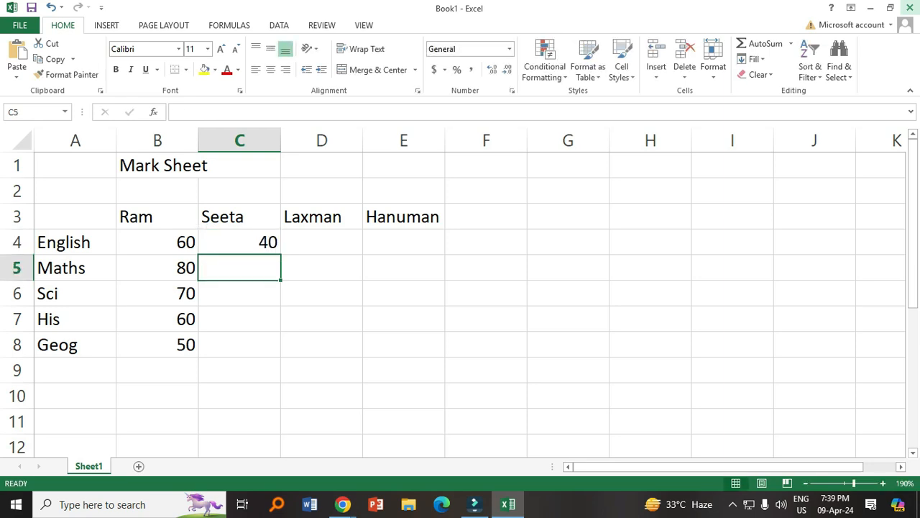
{"action": "type", "text": "30"}
{"action": "key", "text": "Return"}
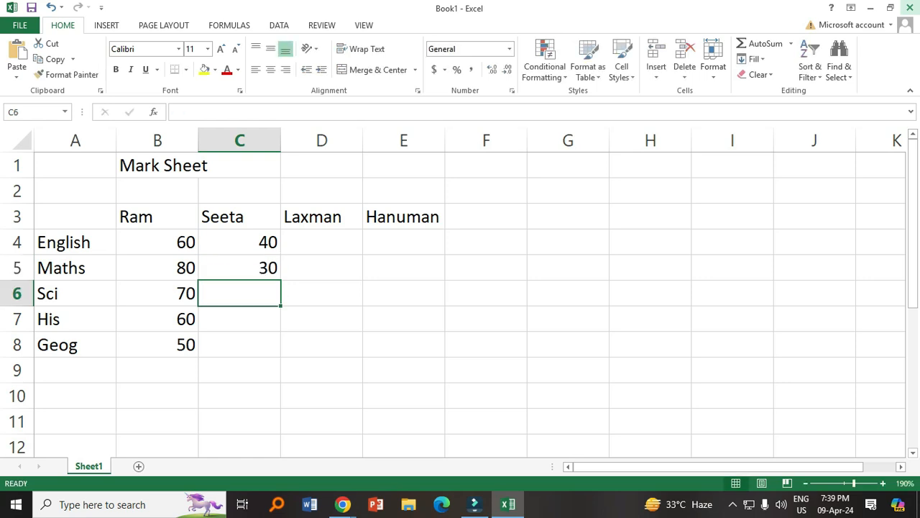
Step: Enter the second student's Sci, His and Geog marks 20, 10 and 50 in cells C6 to C8
{"action": "type", "text": "20"}
{"action": "key", "text": "Return"}
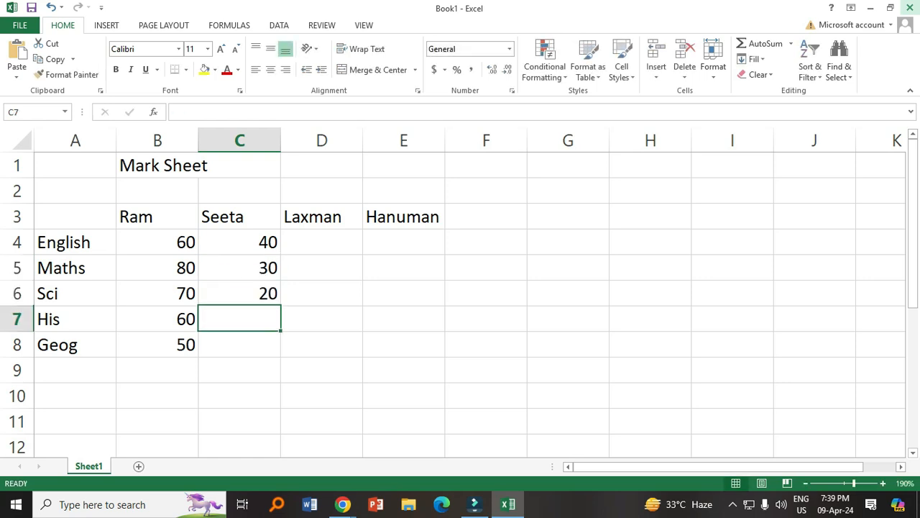
{"action": "type", "text": "10"}
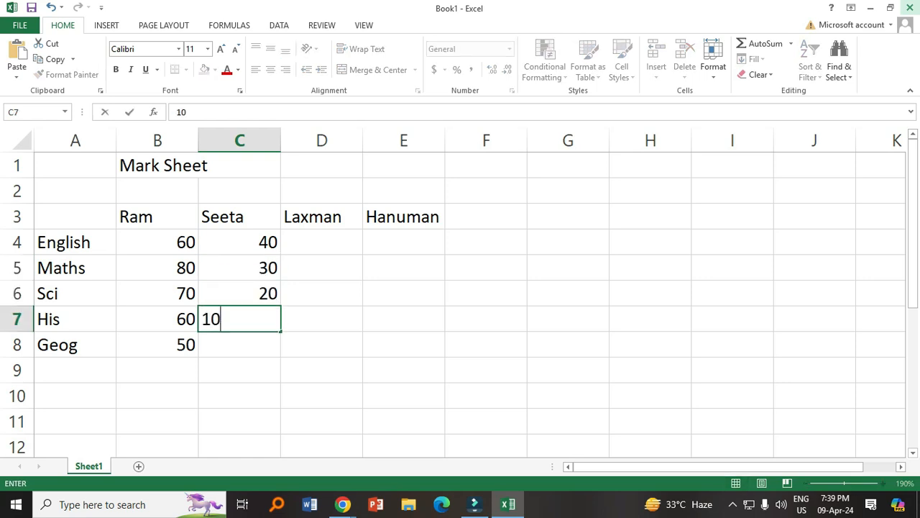
{"action": "key", "text": "Return"}
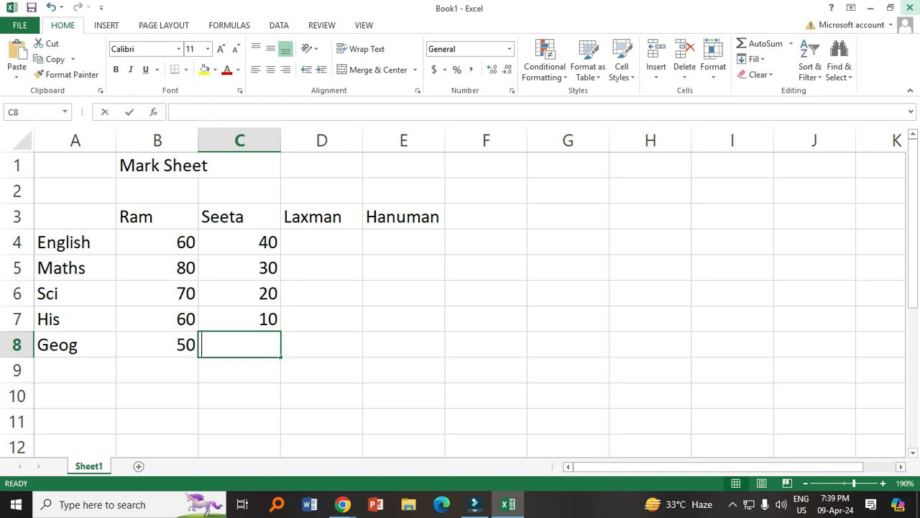
{"action": "type", "text": "50"}
{"action": "key", "text": "Tab"}
Step: Enter the third student's English mark 40 in D4 and Maths mark 70 in D5
{"action": "key", "text": "Up"}
{"action": "key", "text": "Up"}
{"action": "key", "text": "Up"}
{"action": "key", "text": "Up"}
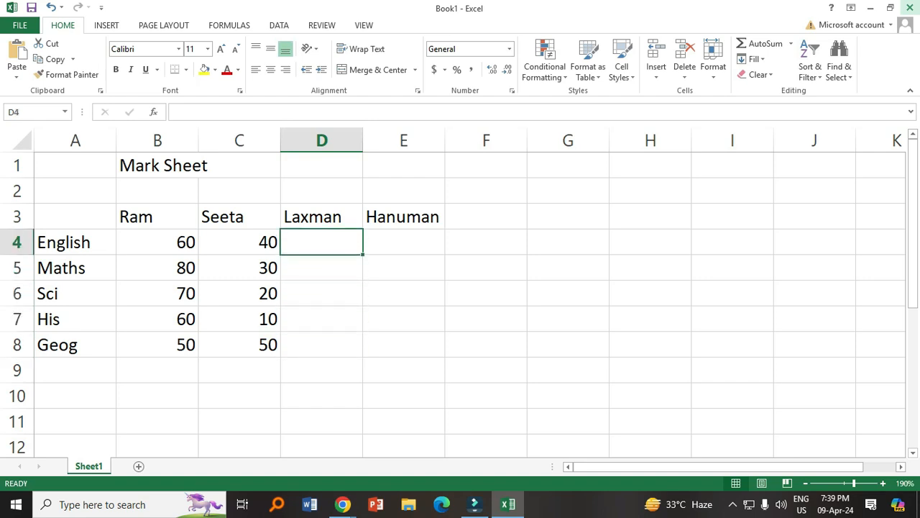
{"action": "type", "text": "40"}
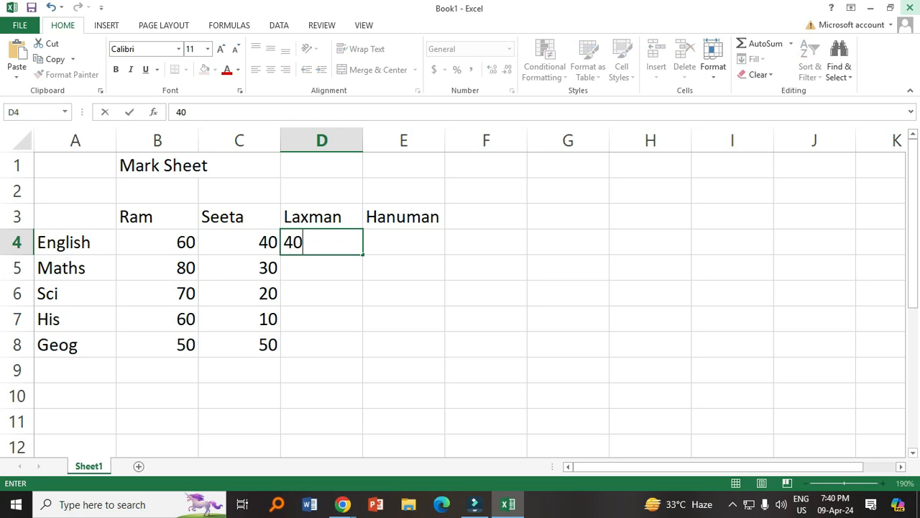
{"action": "key", "text": "Return"}
{"action": "type", "text": "70"}
{"action": "key", "text": "Return"}
Step: Enter the third student's Sci, His and Geog marks 30, 60 and 60 in cells D6 to D8
{"action": "type", "text": "30"}
{"action": "key", "text": "Return"}
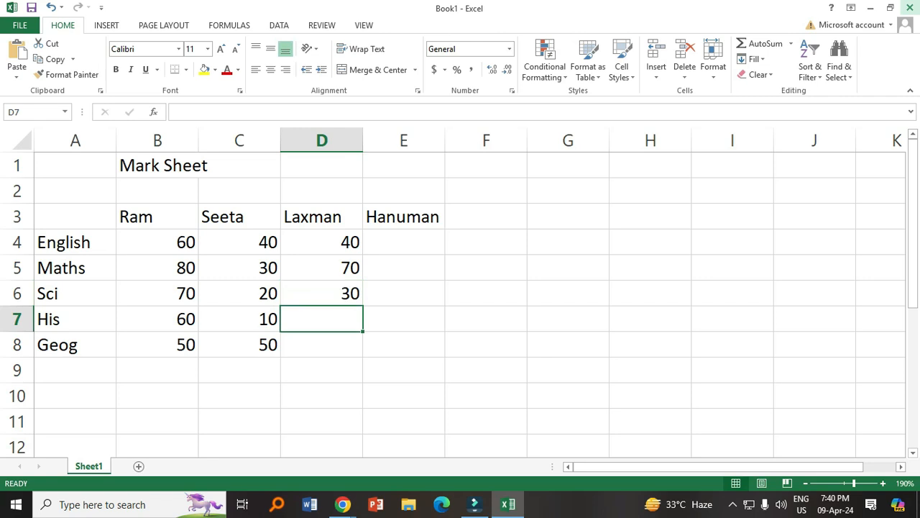
{"action": "type", "text": "60"}
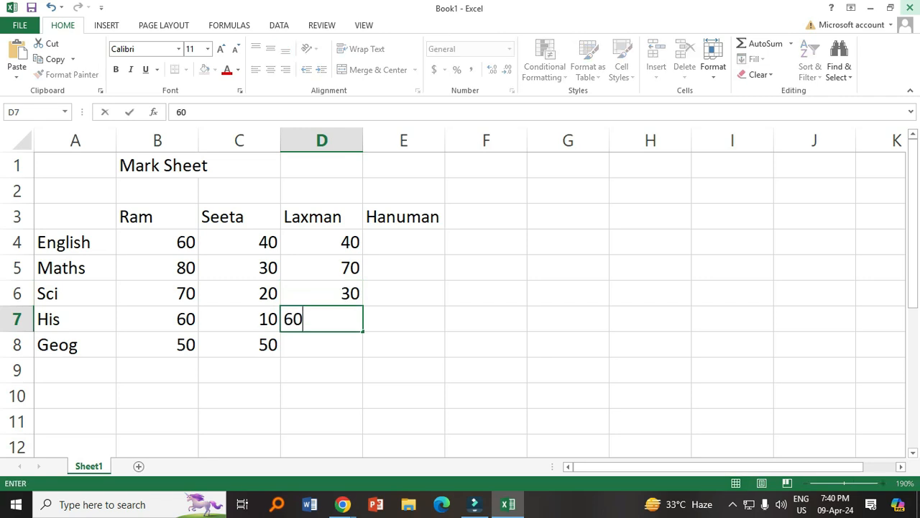
{"action": "key", "text": "Return"}
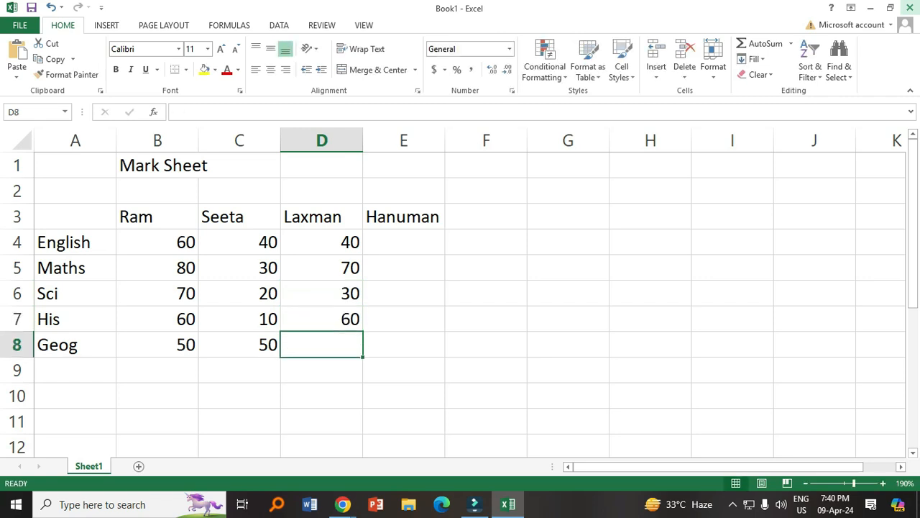
{"action": "type", "text": "60"}
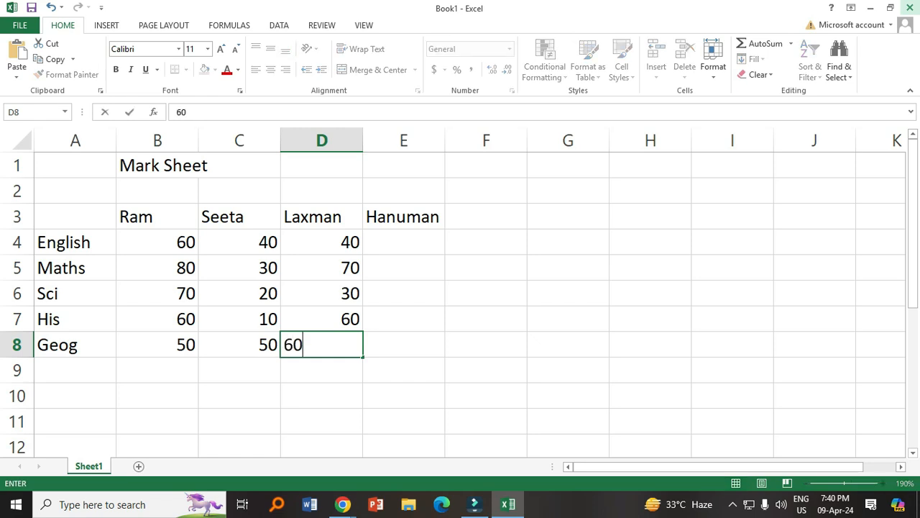
{"action": "key", "text": "Right"}
Step: Enter the fourth student's English, Maths and Sci marks 57, 88 and 76 in cells E4 to E6
{"action": "key", "text": "Up"}
{"action": "key", "text": "Up"}
{"action": "key", "text": "Up"}
{"action": "key", "text": "Up"}
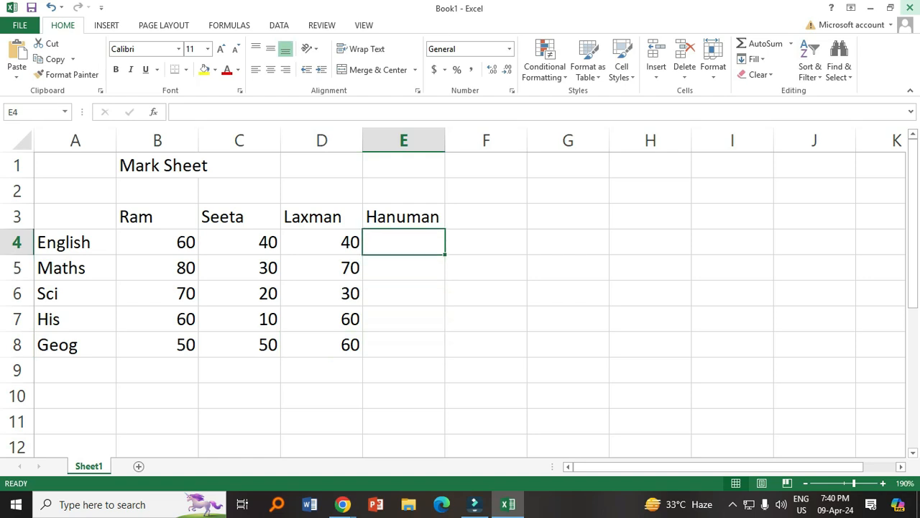
{"action": "type", "text": "57"}
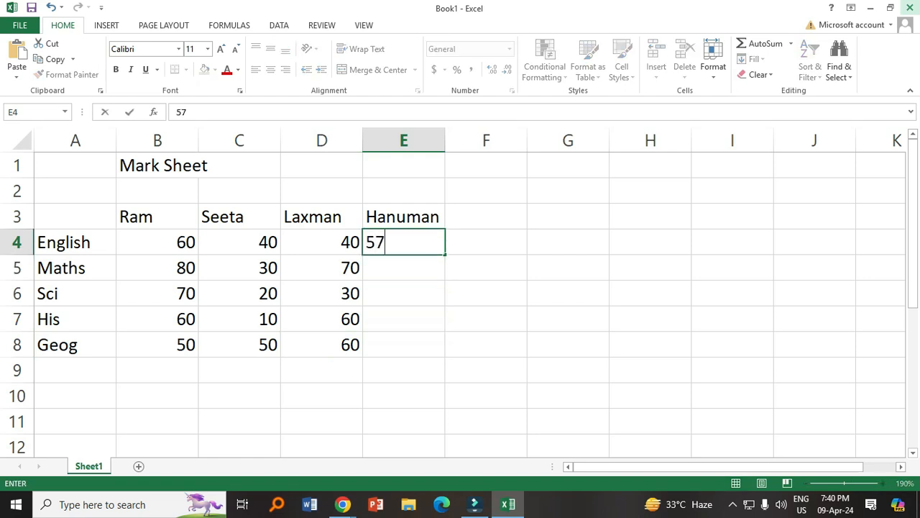
{"action": "key", "text": "Return"}
{"action": "type", "text": "88"}
{"action": "key", "text": "Return"}
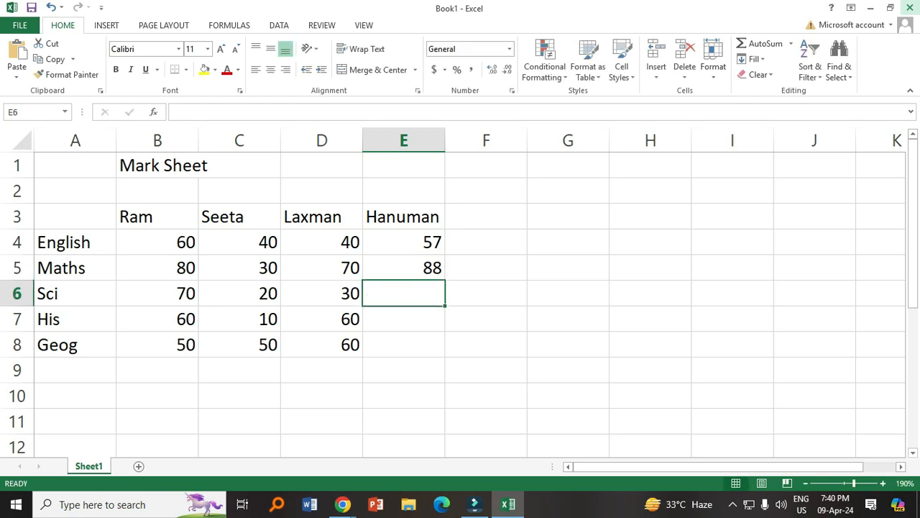
{"action": "type", "text": "7"}
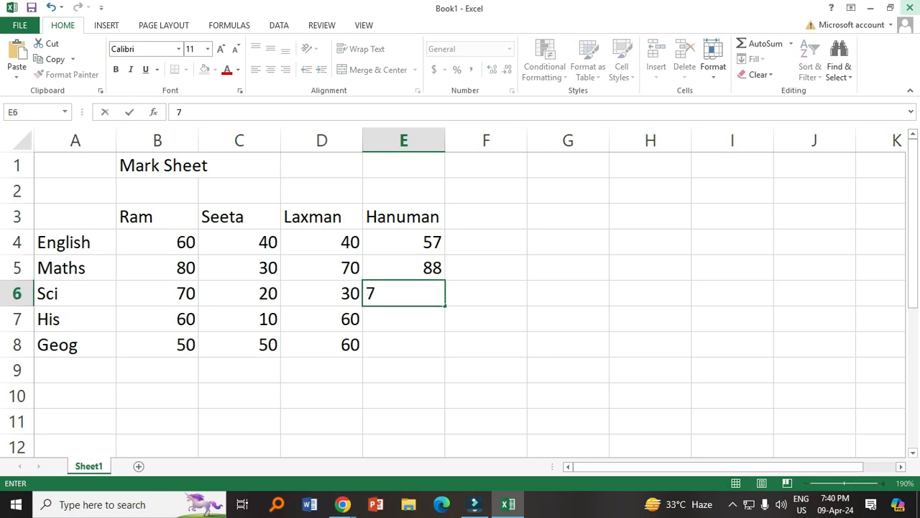
{"action": "type", "text": "6"}
{"action": "key", "text": "Return"}
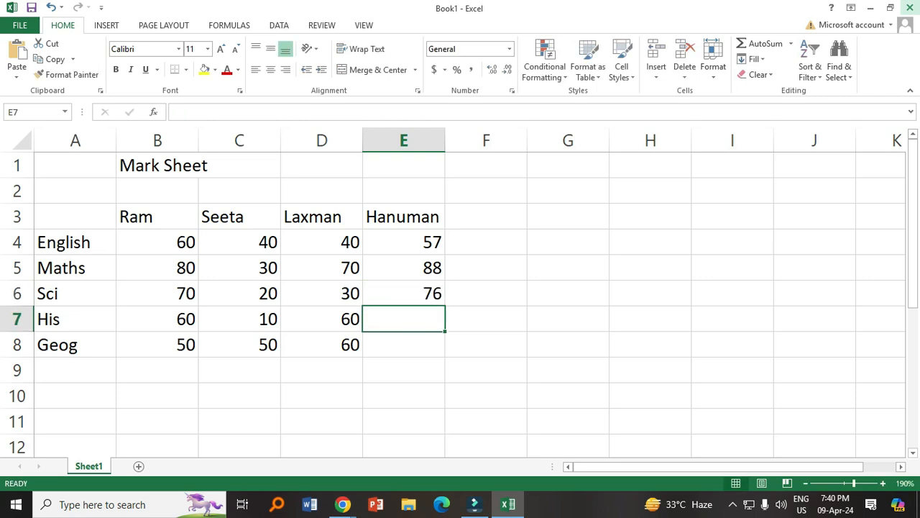
Step: Enter the fourth student's His mark 42 in E7 and Geog mark 55 in E8
{"action": "type", "text": "42"}
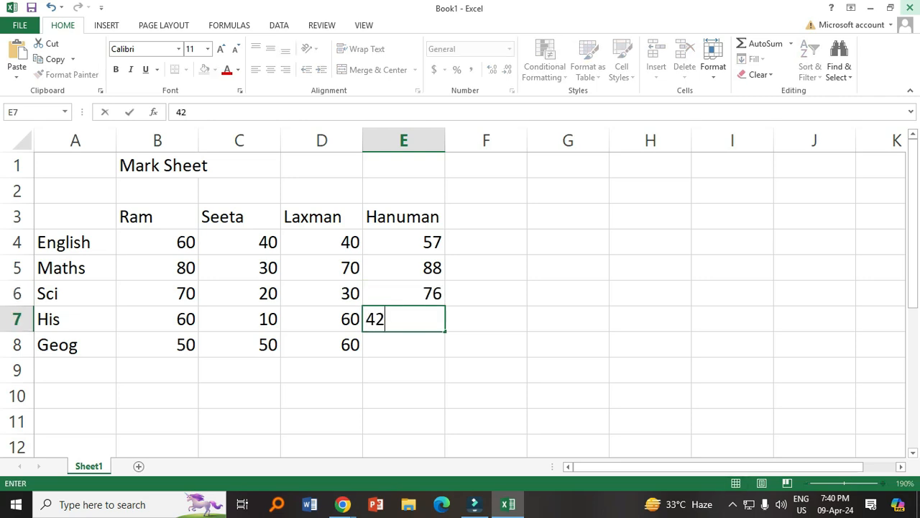
{"action": "key", "text": "Return"}
{"action": "type", "text": "55"}
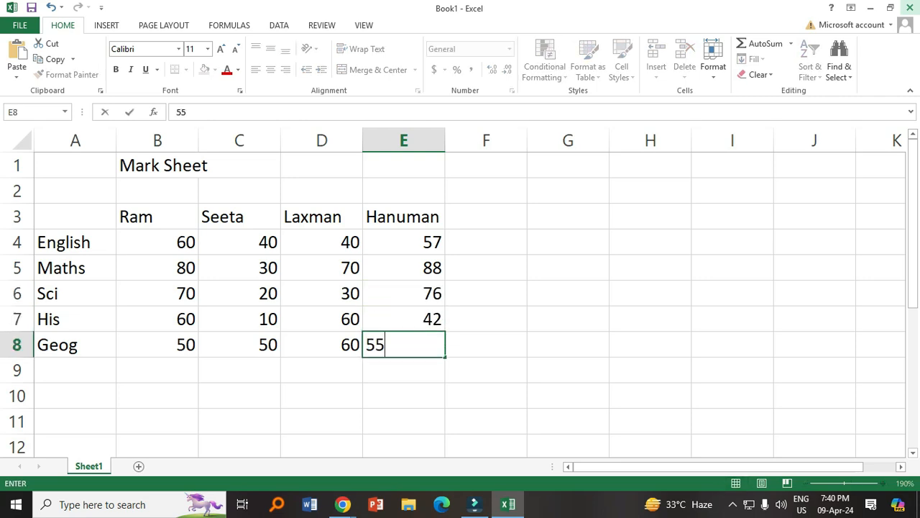
{"action": "key", "text": "Return"}
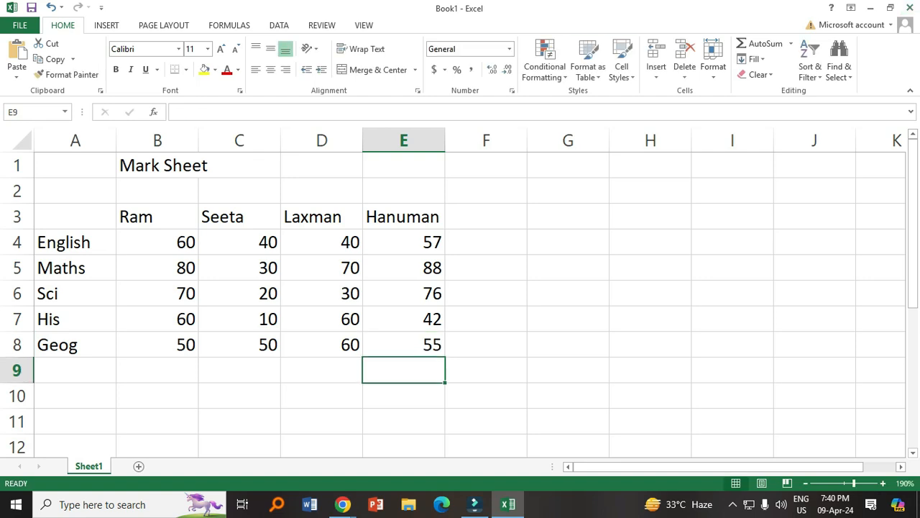
Step: Add the row label Total in cell A10, leaving row 9 blank below the subjects
{"action": "scroll", "coordinate": [460, 302], "scroll_direction": "down", "scroll_amount": 2}
{"action": "scroll", "coordinate": [460, 302], "scroll_direction": "up", "scroll_amount": 2}
{"action": "scroll", "coordinate": [460, 301], "scroll_direction": "down", "scroll_amount": 1}
{"action": "left_click", "coordinate": [75, 318]}
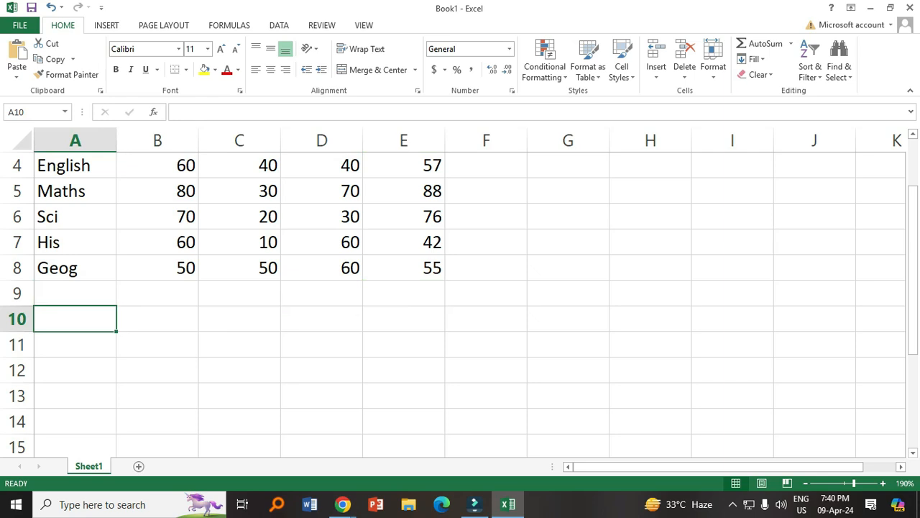
{"action": "type", "text": "Total"}
{"action": "key", "text": "Return"}
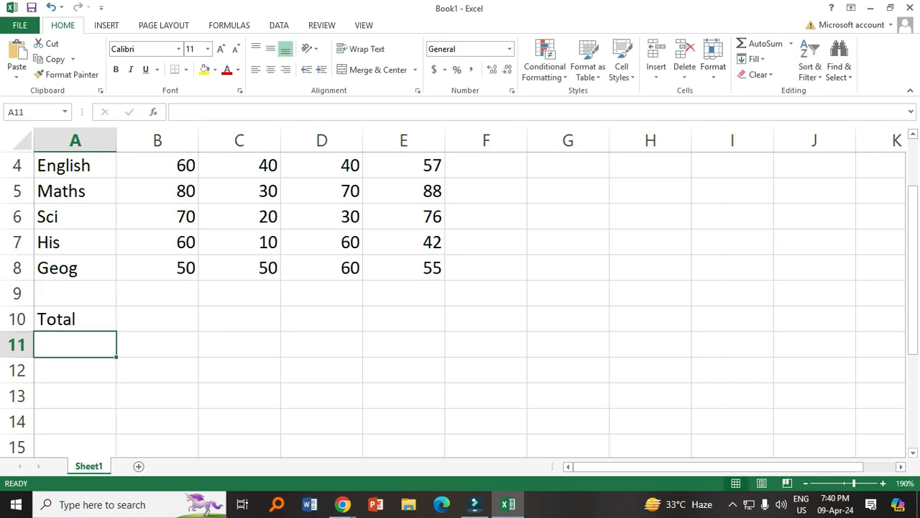
Step: Enter the first student's total in B10 as the plain number 320
{"action": "key", "text": "Right"}
{"action": "key", "text": "Up"}
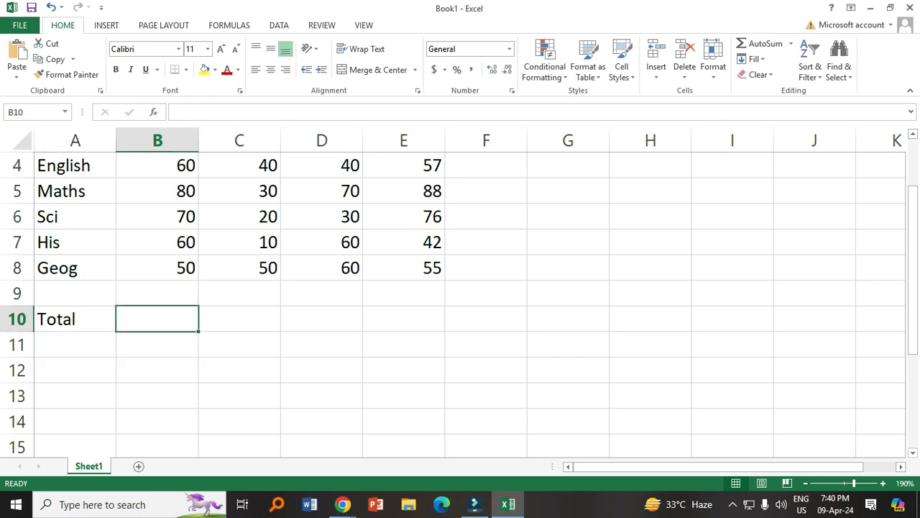
{"action": "scroll", "coordinate": [460, 302], "scroll_direction": "up", "scroll_amount": 1}
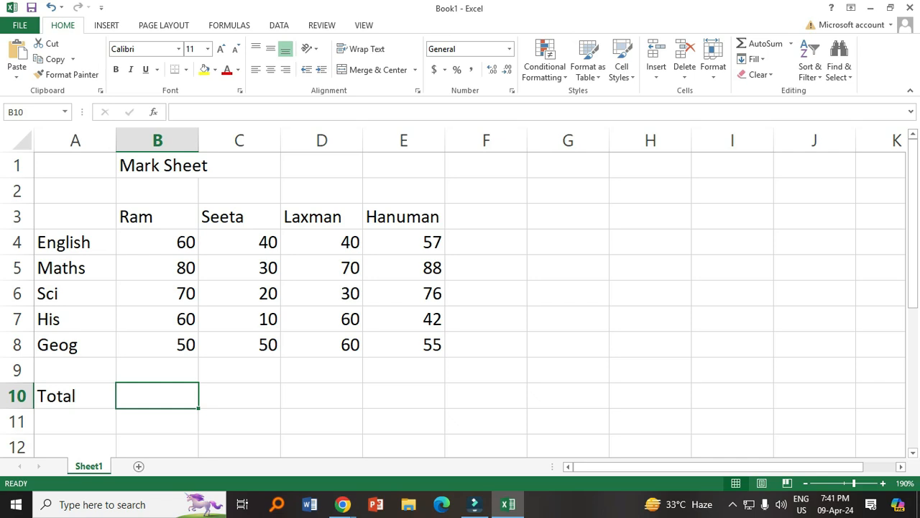
{"action": "type", "text": "320"}
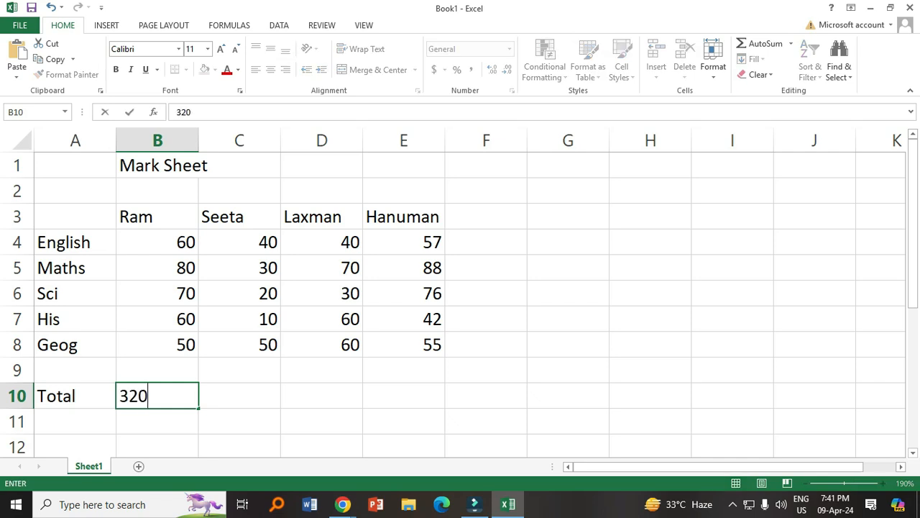
{"action": "key", "text": "Return"}
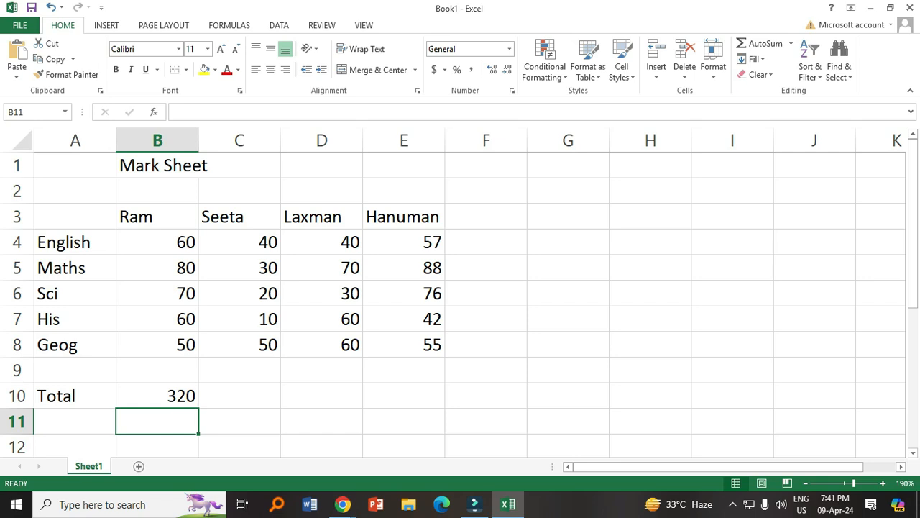
Step: Replace the content of B10 with the formula =SUM(B4:B8) to total the first student's marks
{"action": "left_click", "coordinate": [157, 396]}
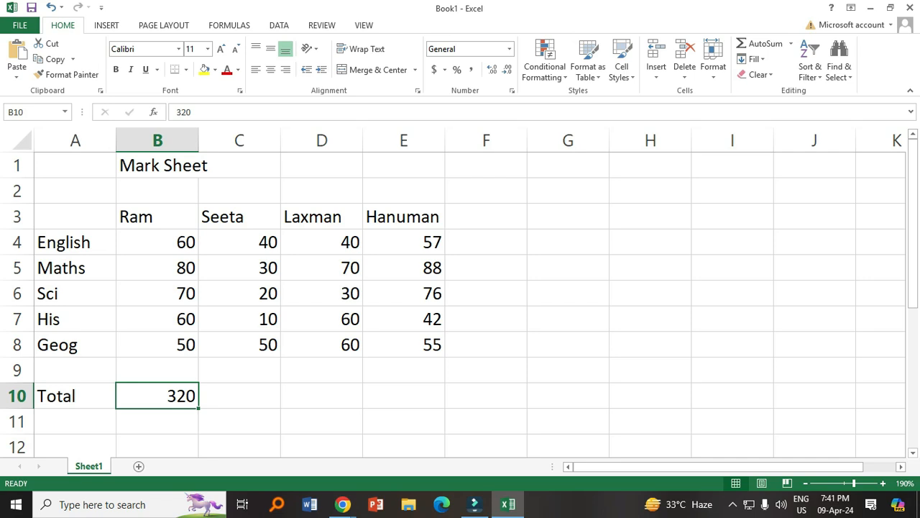
{"action": "left_click", "coordinate": [191, 112]}
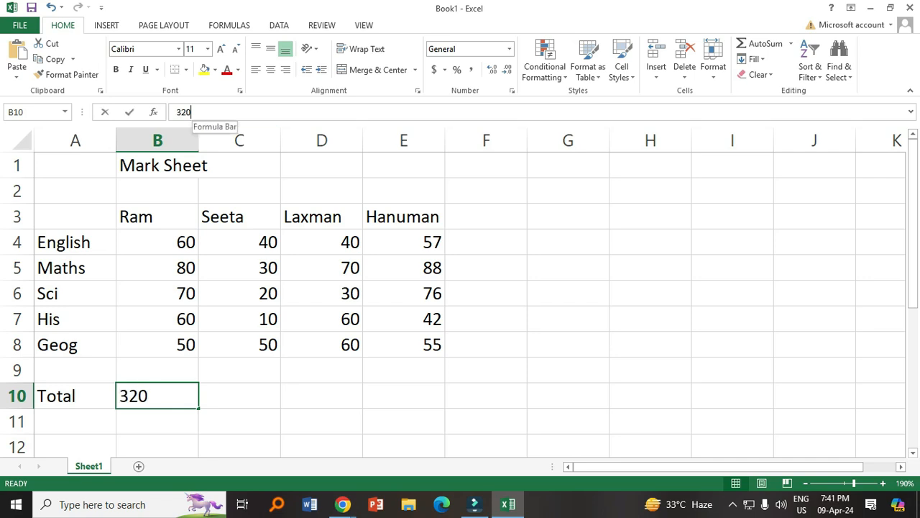
{"action": "key", "text": "BackSpace"}
{"action": "key", "text": "BackSpace"}
{"action": "key", "text": "BackSpace"}
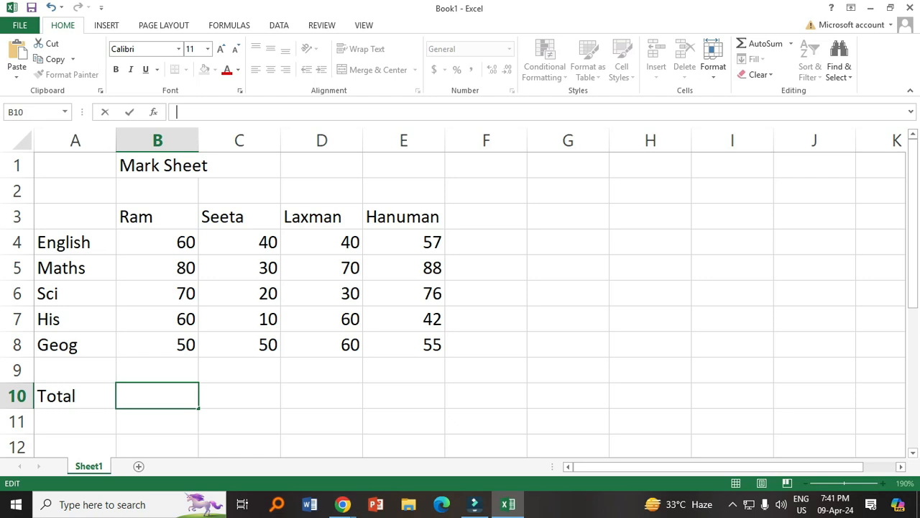
{"action": "type", "text": "="}
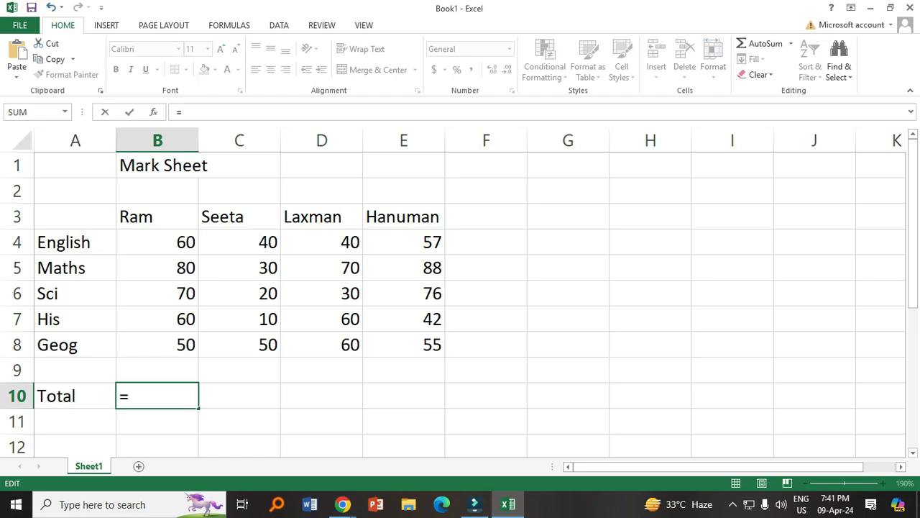
{"action": "type", "text": "sum"}
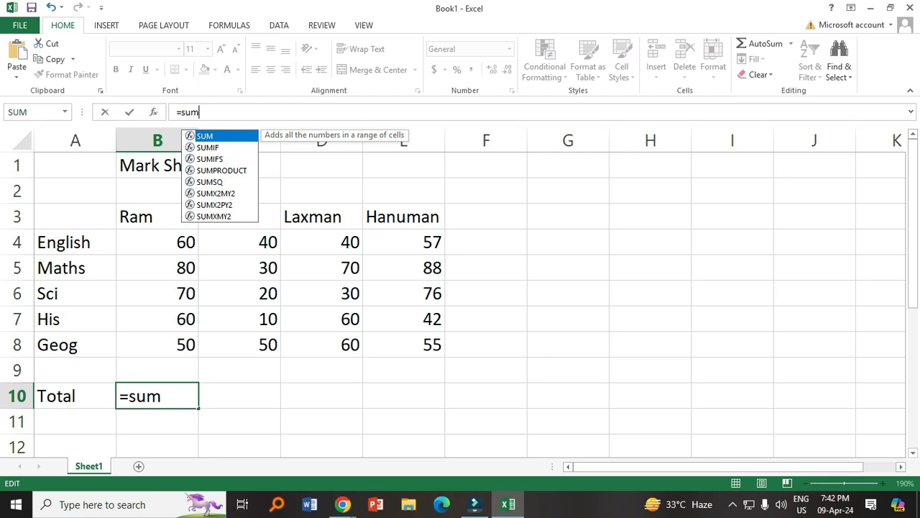
{"action": "type", "text": "("}
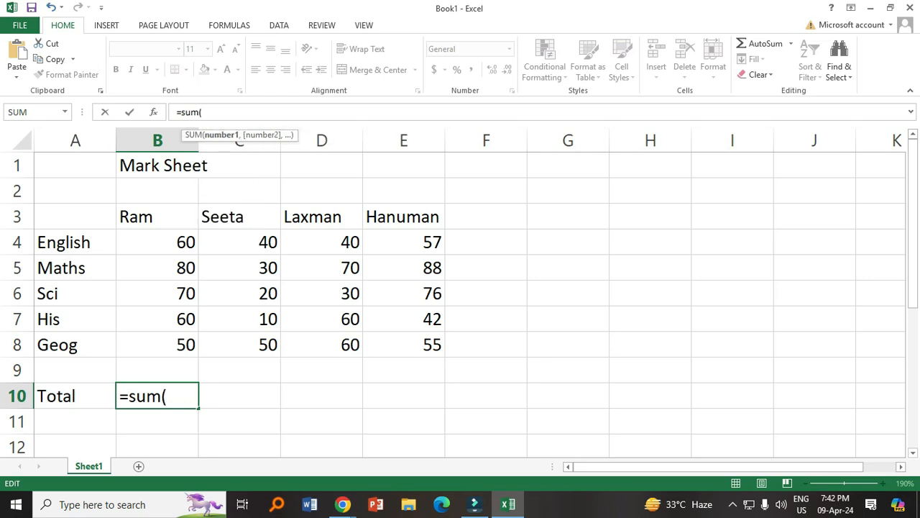
{"action": "left_click_drag", "start_coordinate": [165, 244], "coordinate": [183, 352]}
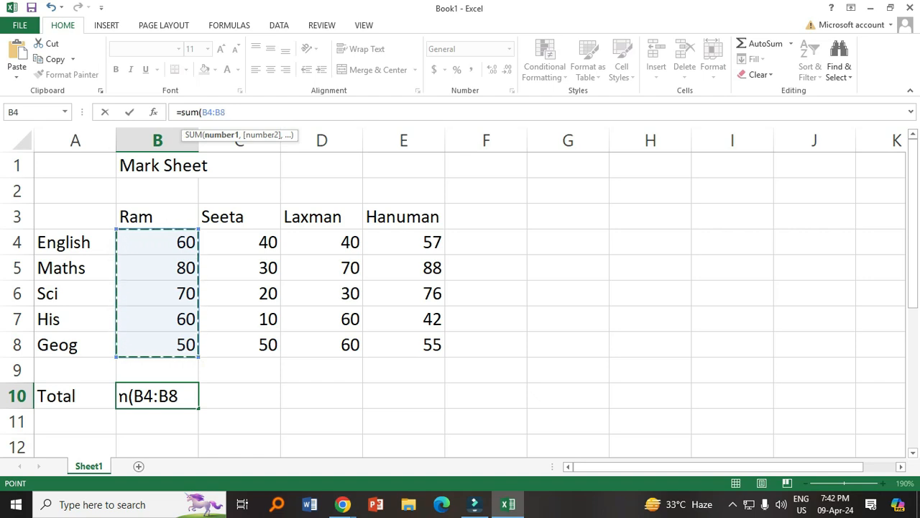
{"action": "type", "text": "0"}
{"action": "key", "text": "BackSpace"}
{"action": "type", "text": ")"}
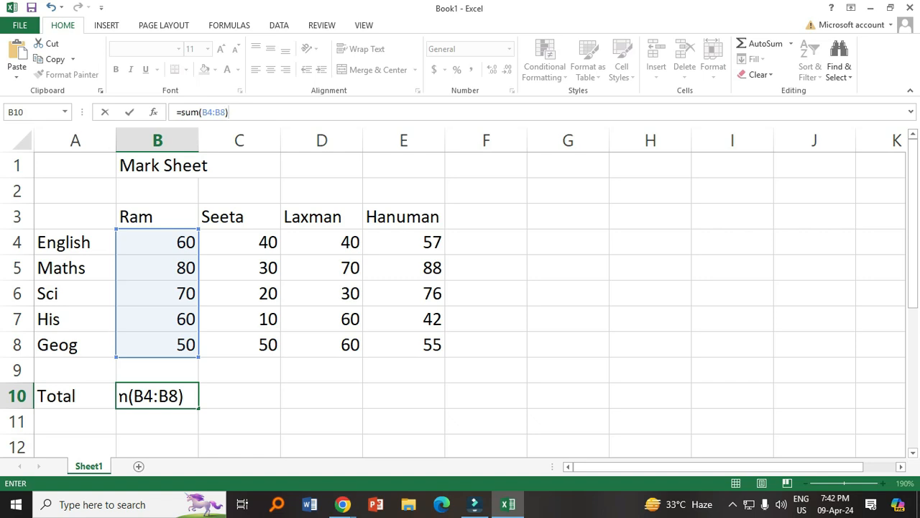
{"action": "key", "text": "Return"}
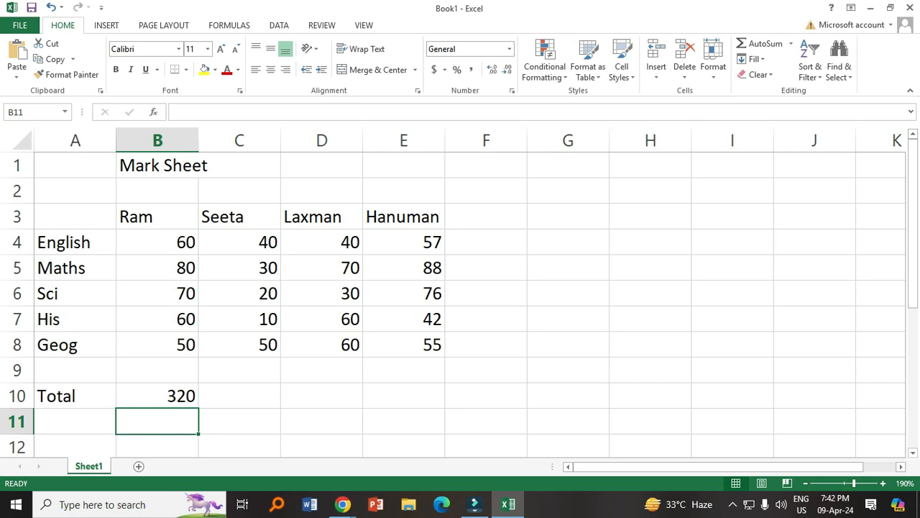
Step: Fill the total formula from B10 across C10 to E10 for the other three students
{"action": "left_click", "coordinate": [157, 395]}
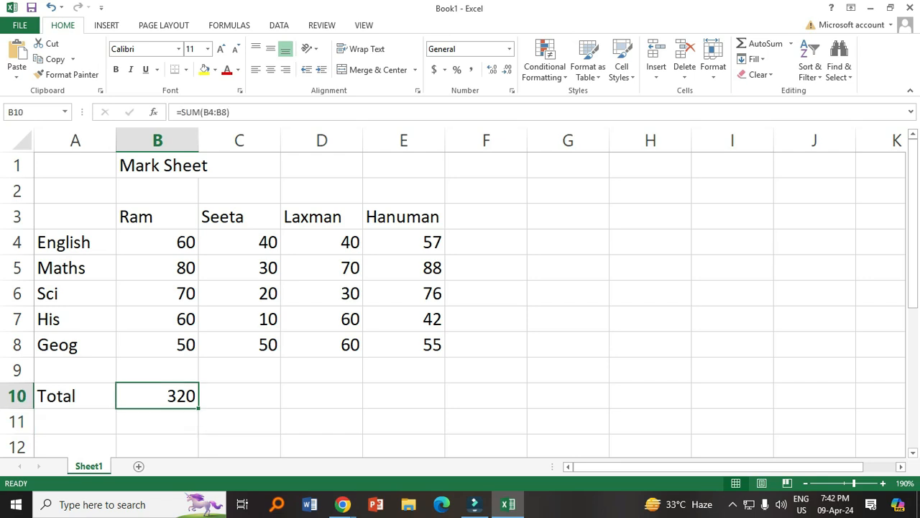
{"action": "scroll", "coordinate": [460, 288], "scroll_direction": "up", "scroll_amount": 7, "text": "ctrl"}
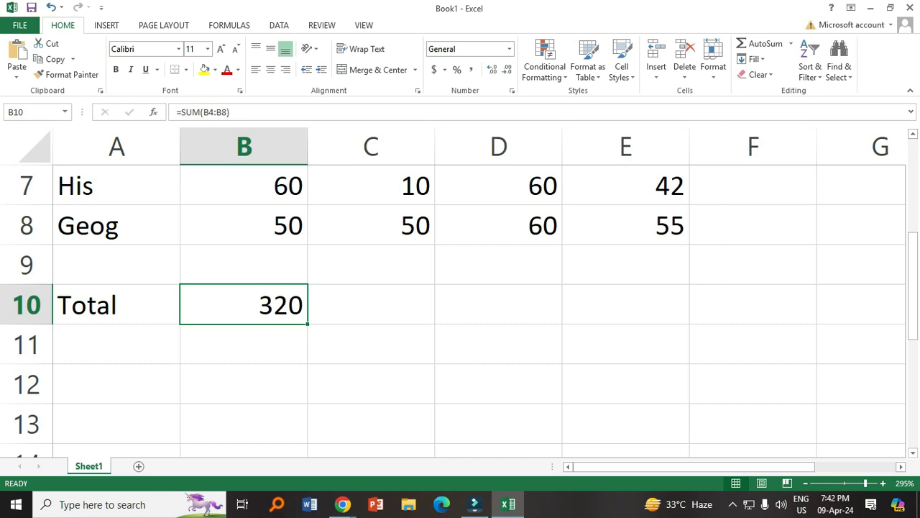
{"action": "left_click_drag", "start_coordinate": [307, 323], "coordinate": [575, 317]}
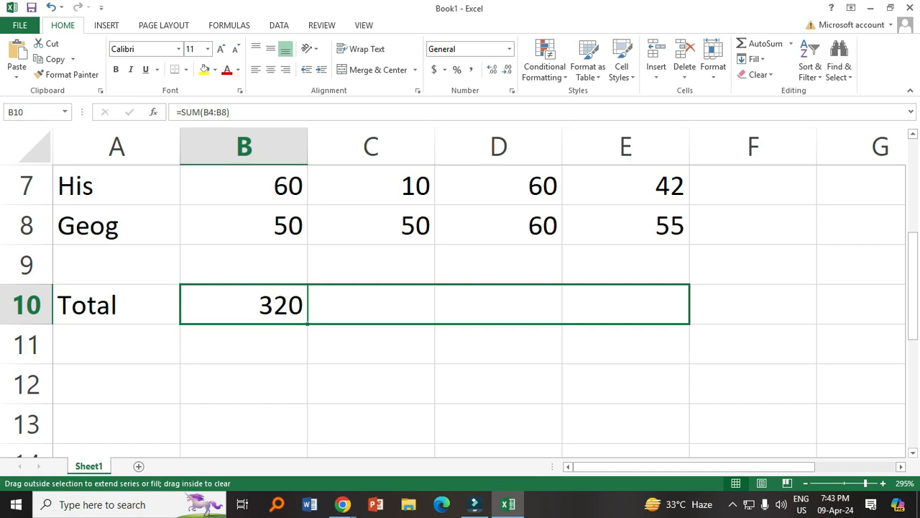
{"action": "left_click_drag", "start_coordinate": [688, 322], "coordinate": [688, 322]}
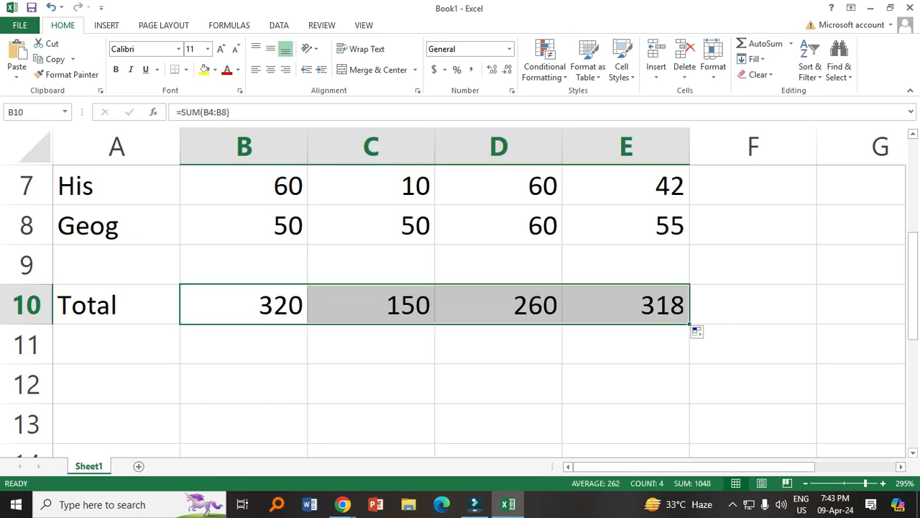
Step: Review the totals in row 10 against the students' marks, checking the fourth student's marks in E4 to E8 one by one
{"action": "scroll", "coordinate": [460, 294], "scroll_direction": "up", "scroll_amount": 2}
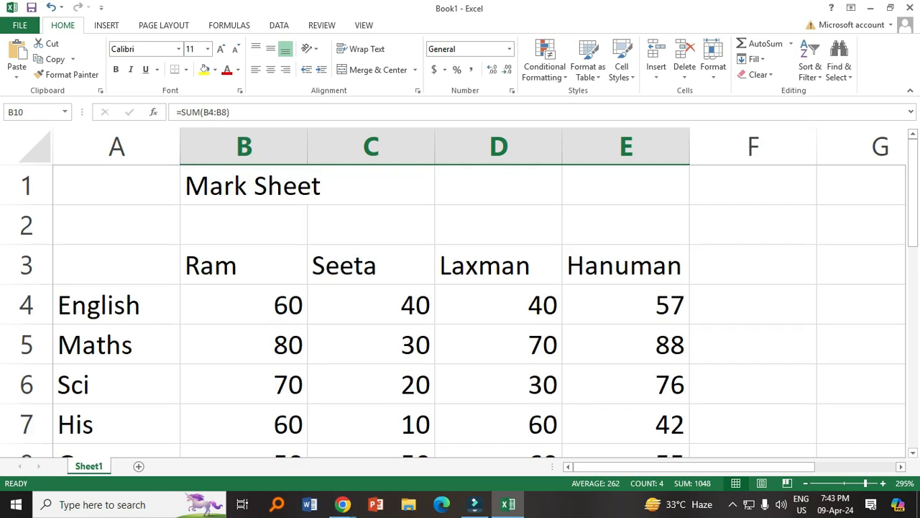
{"action": "scroll", "coordinate": [460, 309], "scroll_direction": "down", "scroll_amount": 2}
{"action": "scroll", "coordinate": [460, 310], "scroll_direction": "up", "scroll_amount": 1}
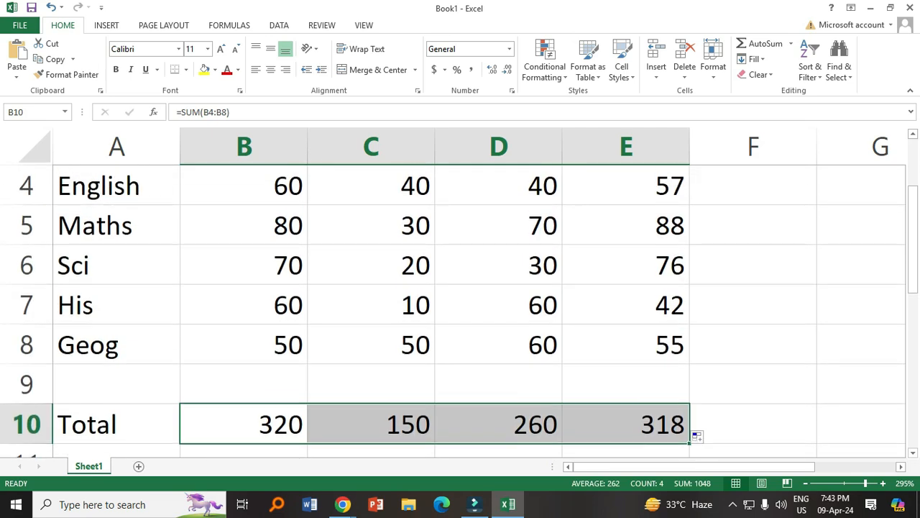
{"action": "scroll", "coordinate": [460, 292], "scroll_direction": "down", "scroll_amount": 2}
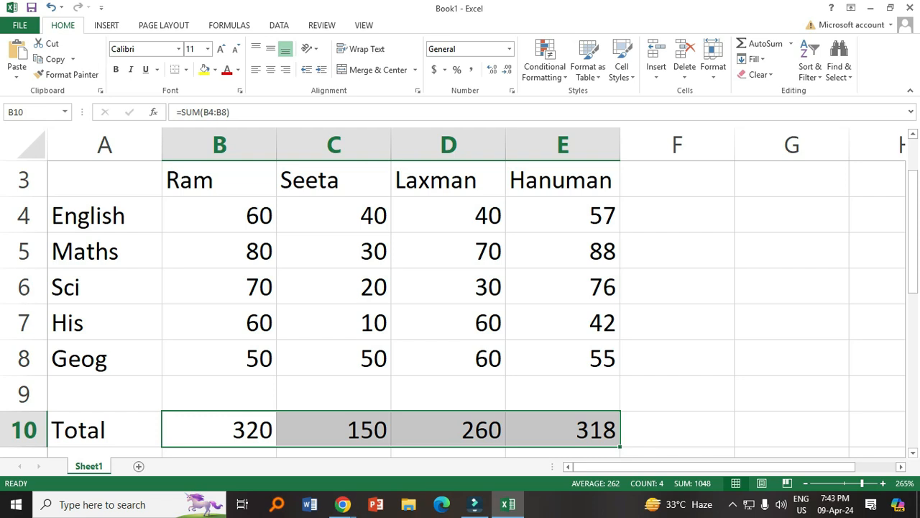
{"action": "left_click", "coordinate": [676, 322]}
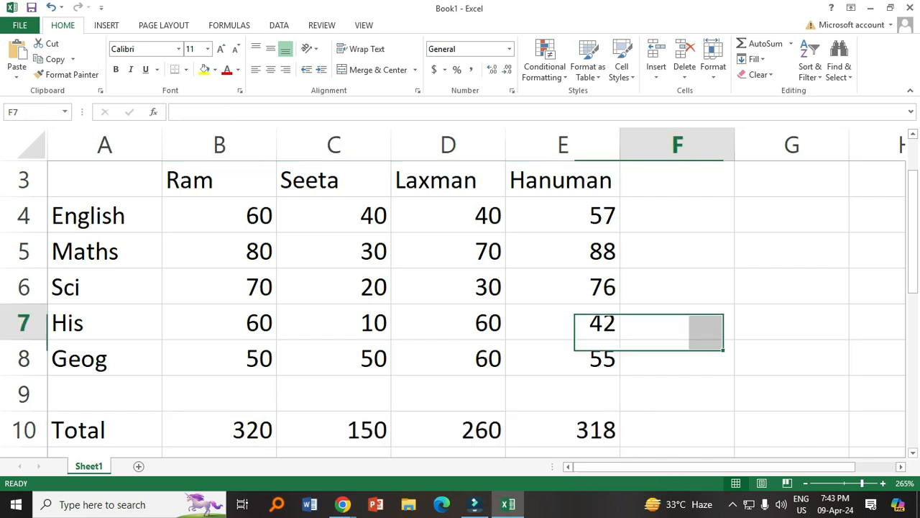
{"action": "left_click", "coordinate": [563, 214]}
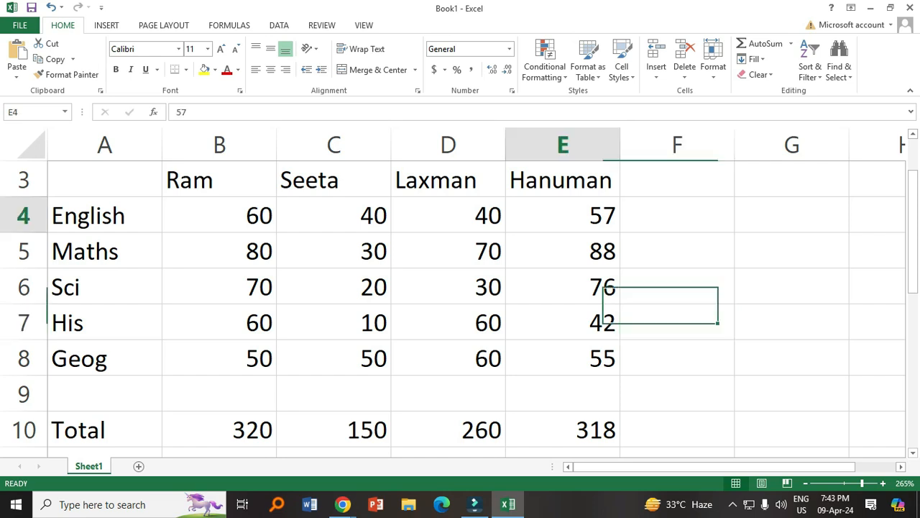
{"action": "left_click", "coordinate": [563, 250]}
{"action": "left_click", "coordinate": [563, 287]}
{"action": "left_click", "coordinate": [562, 321]}
{"action": "left_click", "coordinate": [563, 357]}
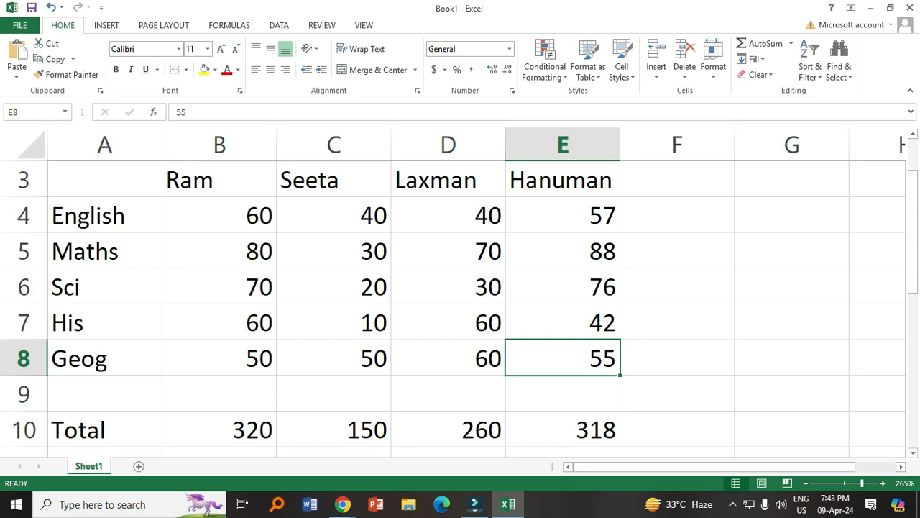
{"action": "left_click", "coordinate": [677, 214]}
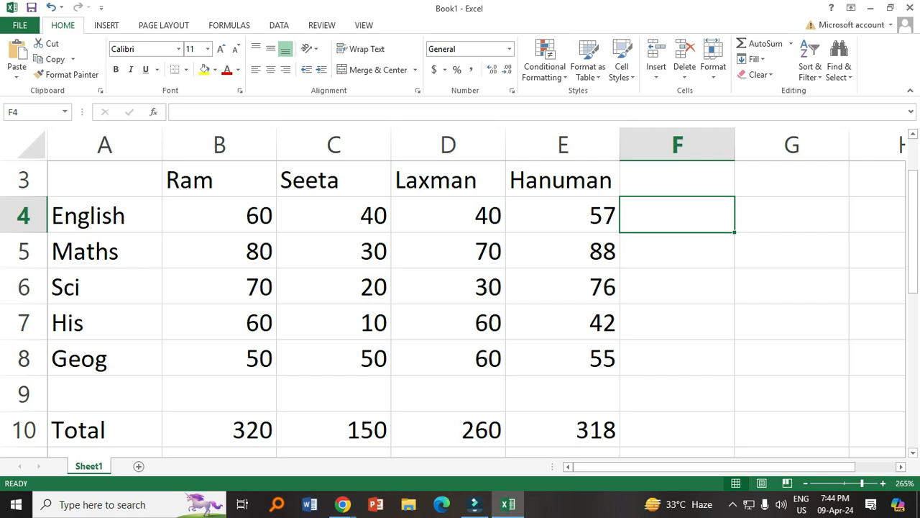
{"action": "left_click", "coordinate": [563, 429]}
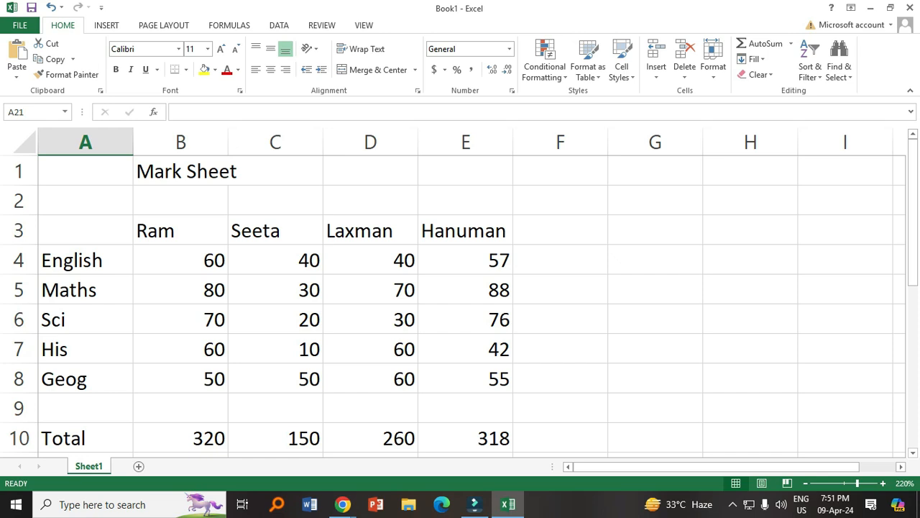
Step: Copy the formula text =SUM(B4:B8) from B10 without changing the cell, and select the empty cell A21
{"action": "scroll", "coordinate": [460, 287], "scroll_direction": "down", "scroll_amount": 1}
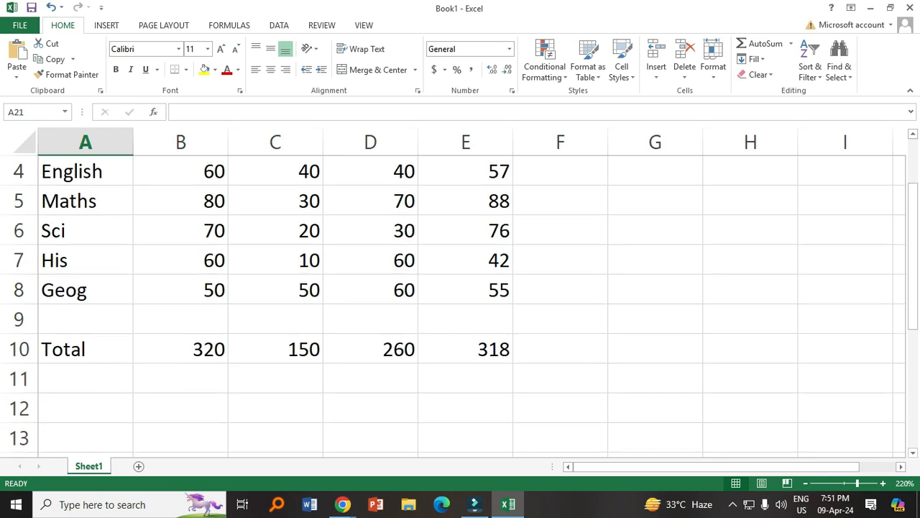
{"action": "left_click", "coordinate": [180, 349]}
{"action": "scroll", "coordinate": [460, 287], "scroll_direction": "up", "scroll_amount": 1}
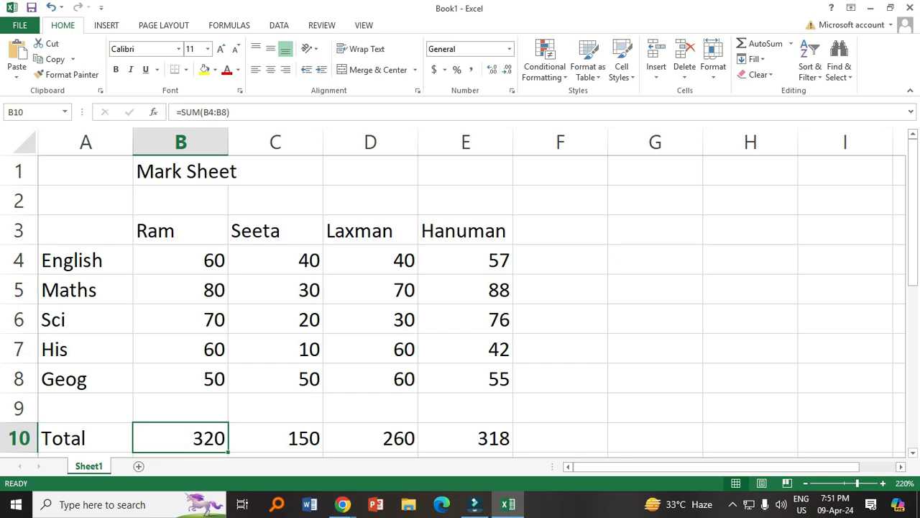
{"action": "left_click", "coordinate": [229, 113]}
{"action": "left_click_drag", "start_coordinate": [228, 113], "coordinate": [176, 112]}
{"action": "key", "text": "ctrl+c"}
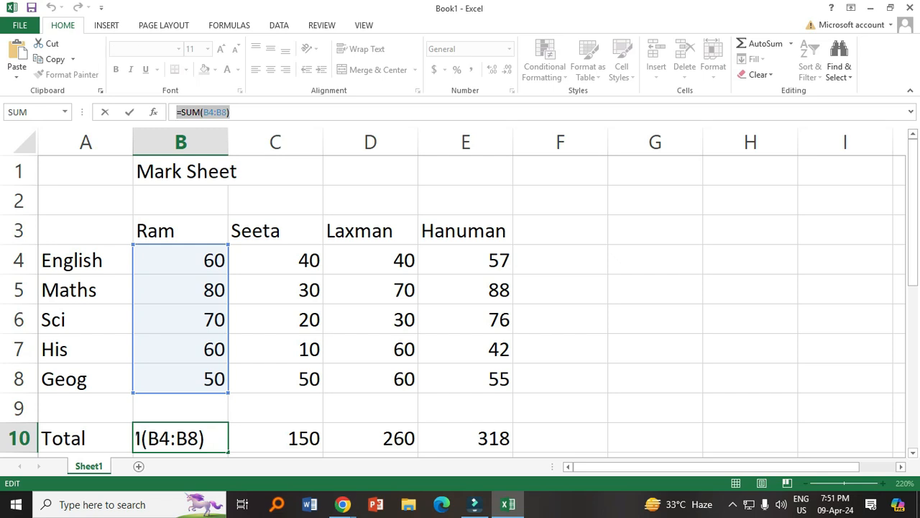
{"action": "key", "text": "ctrl+Return"}
{"action": "scroll", "coordinate": [460, 301], "scroll_direction": "down", "scroll_amount": 4}
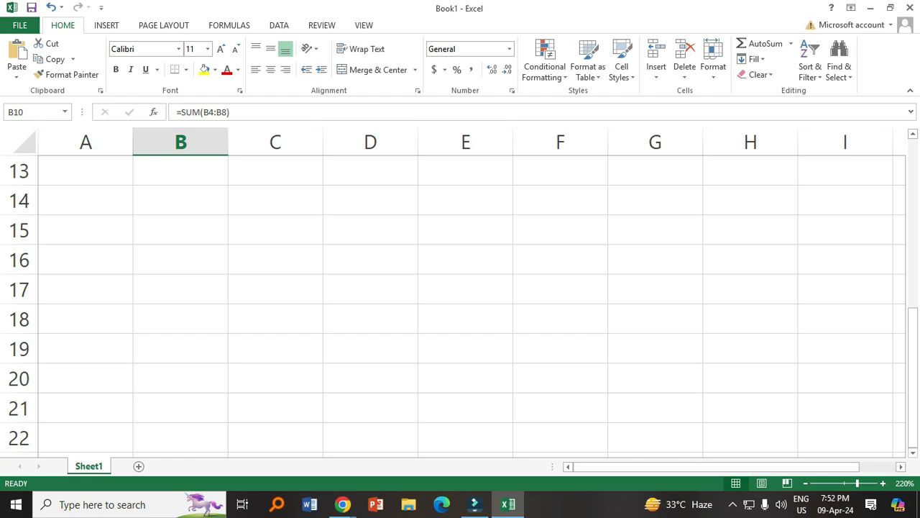
{"action": "left_click", "coordinate": [85, 408]}
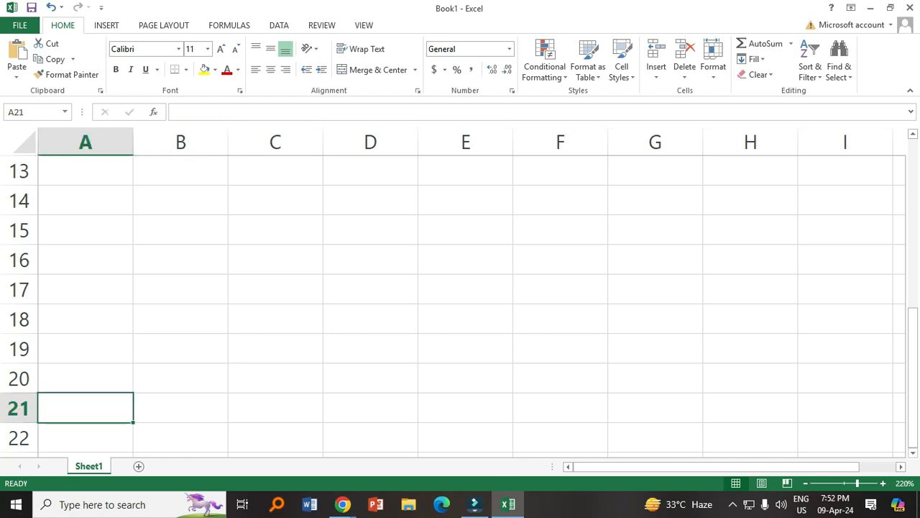
Step: Paste the copied formula =SUM(B4:B8) into cell A21
{"action": "key", "text": "ctrl+v"}
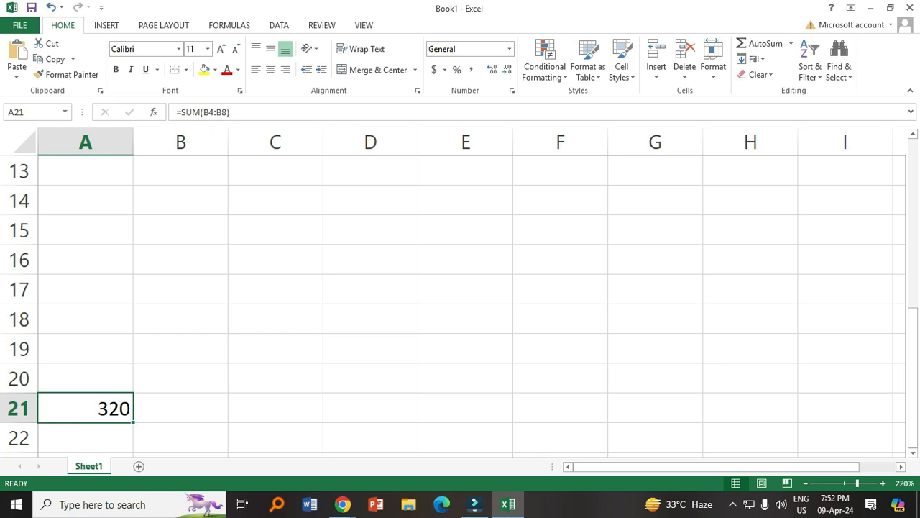
{"action": "scroll", "coordinate": [460, 302], "scroll_direction": "up", "scroll_amount": 4}
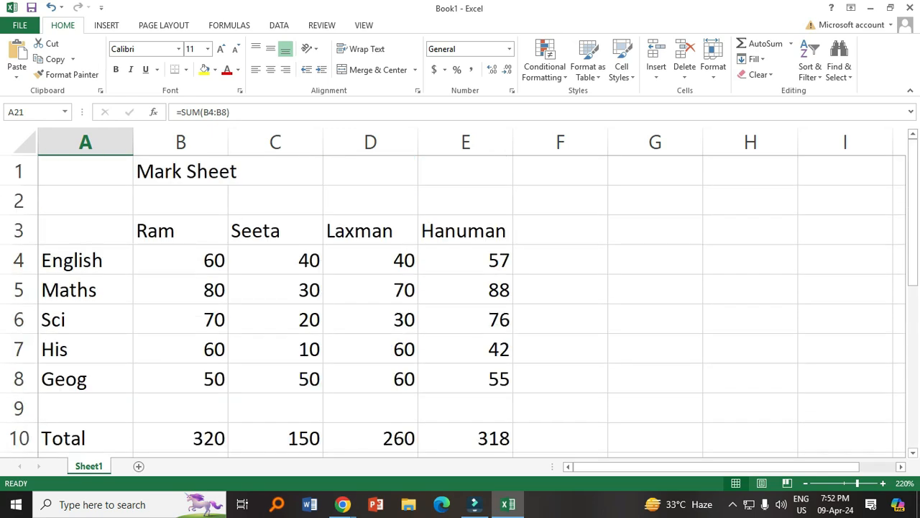
{"action": "scroll", "coordinate": [151, 345], "scroll_direction": "down", "scroll_amount": 5}
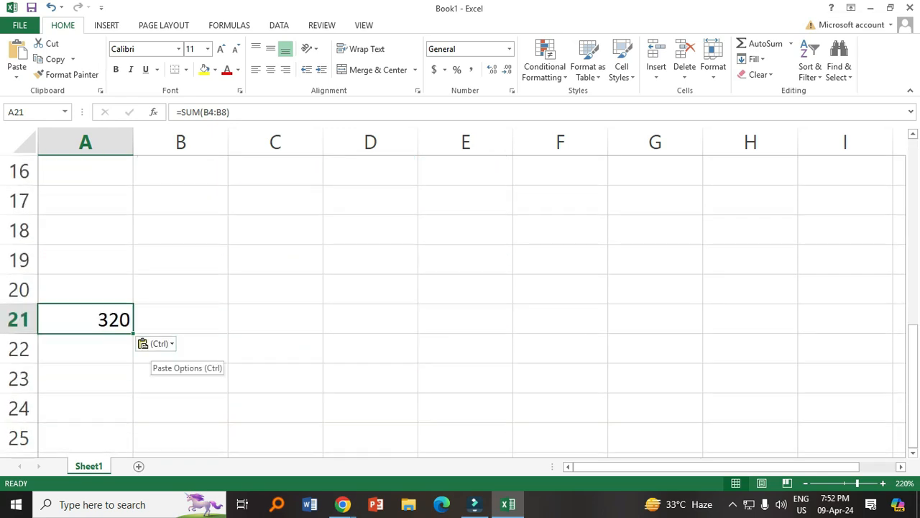
{"action": "scroll", "coordinate": [155, 344], "scroll_direction": "up", "scroll_amount": 1}
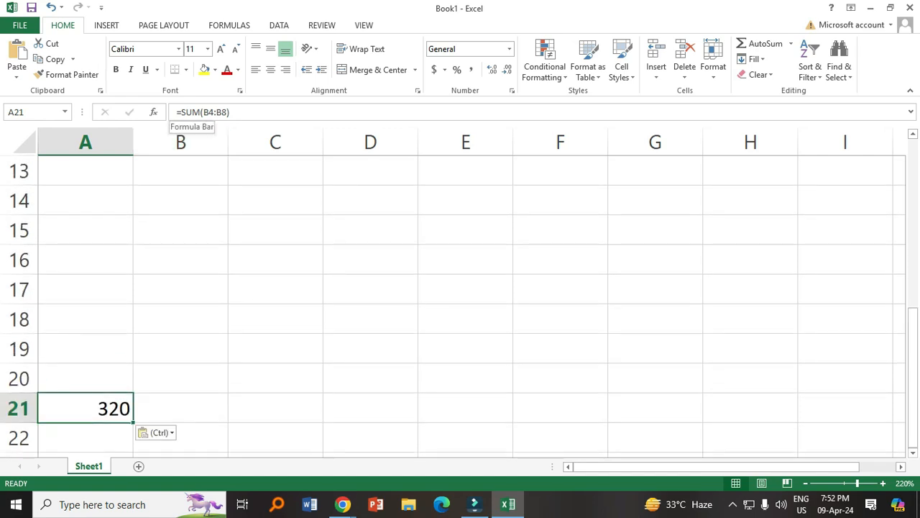
Step: Enclose the formula in A21 in double quotes so that the cell holds the text "=SUM(B4:B8)"
{"action": "left_click", "coordinate": [177, 112]}
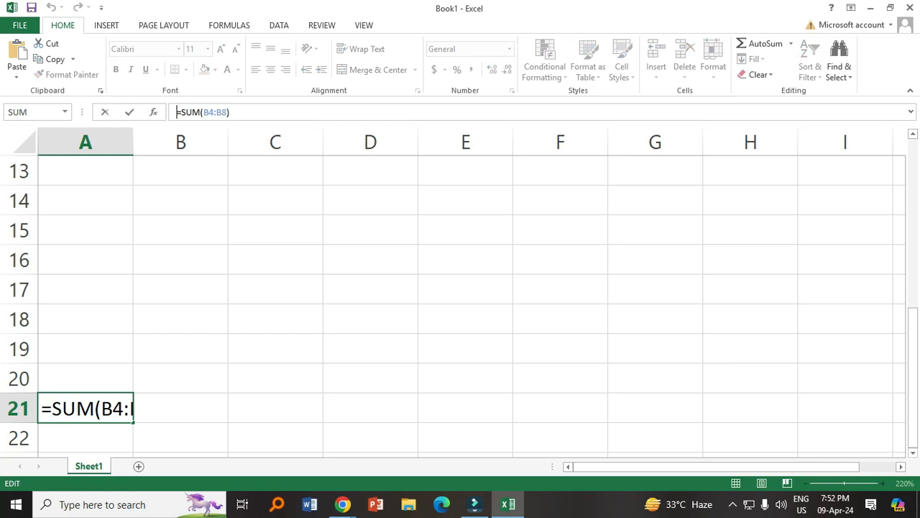
{"action": "type", "text": "\""}
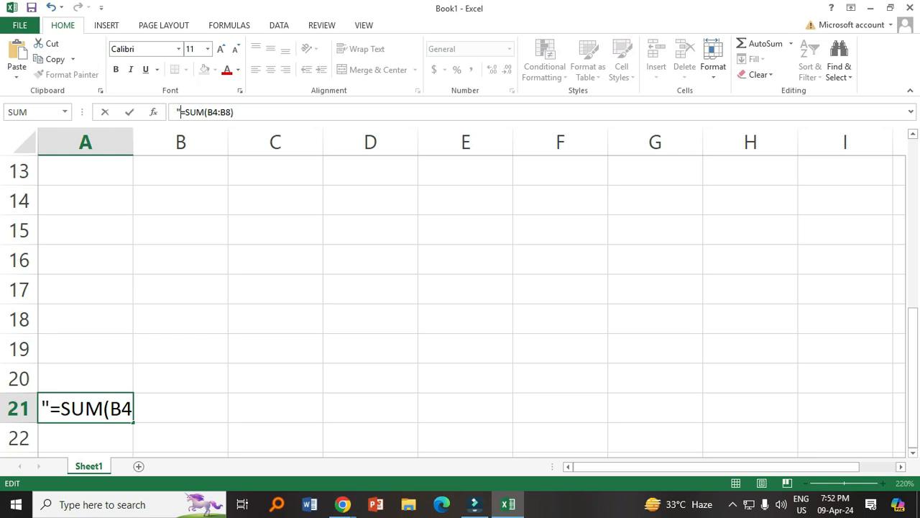
{"action": "key", "text": "Right"}
{"action": "key", "text": "Right"}
{"action": "key", "text": "Right"}
{"action": "key", "text": "Right"}
{"action": "key", "text": "Right"}
{"action": "key", "text": "Right"}
{"action": "key", "text": "Right"}
{"action": "key", "text": "Right"}
{"action": "key", "text": "Right"}
{"action": "key", "text": "Right"}
{"action": "key", "text": "Right"}
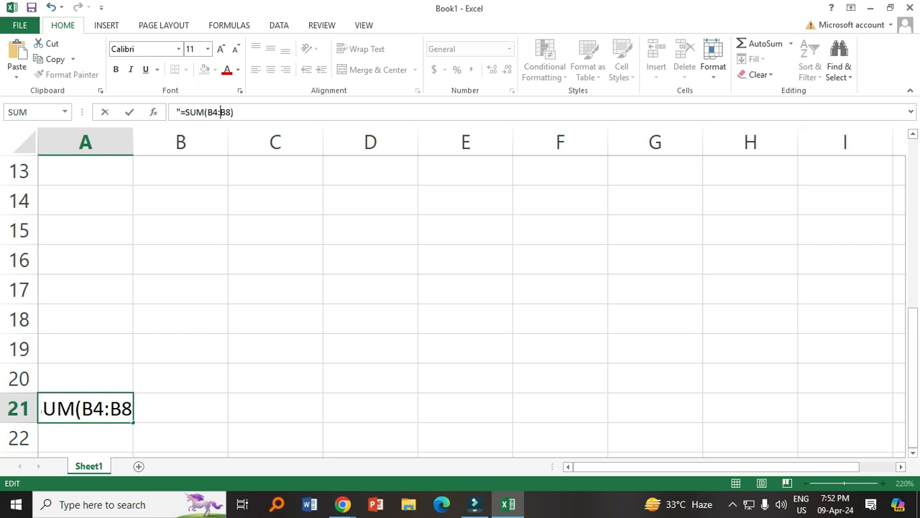
{"action": "type", "text": "\""}
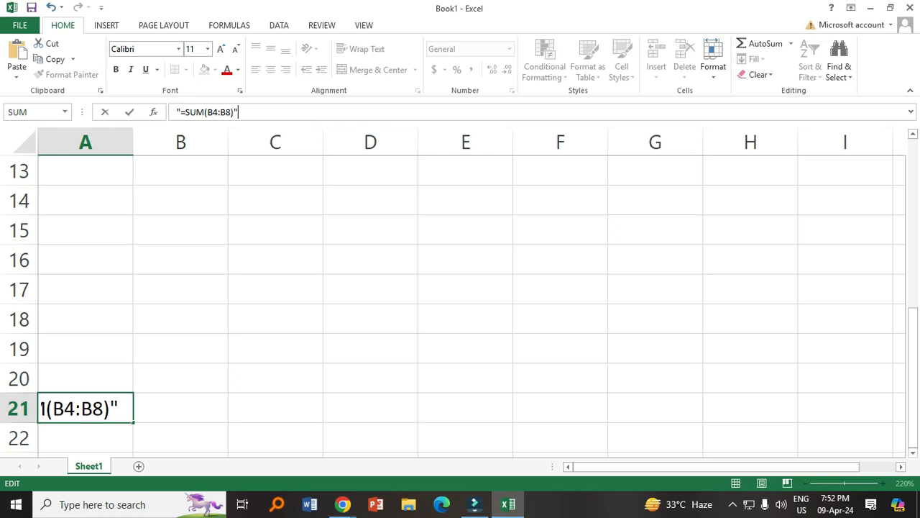
{"action": "key", "text": "Return"}
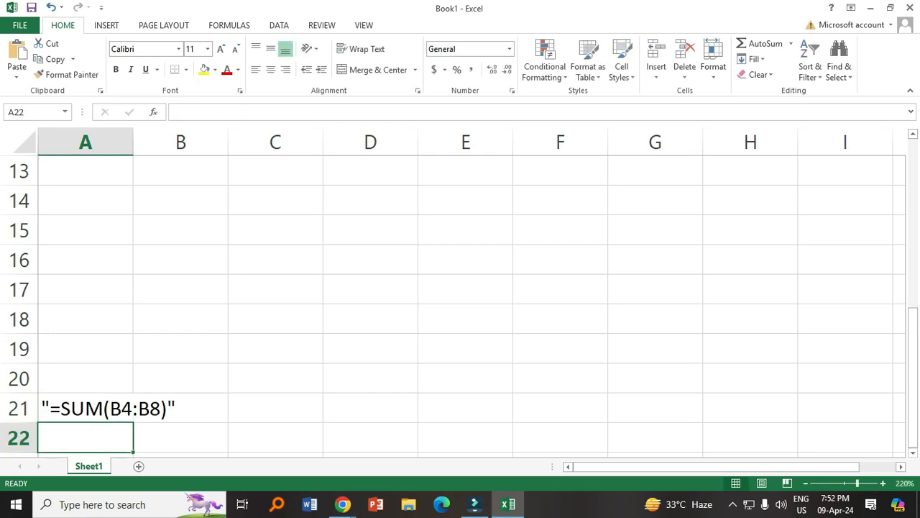
Step: Review the range B4:B8 that the formula adds up, checking the first student's marks one by one and the total in B10
{"action": "scroll", "coordinate": [460, 288], "scroll_direction": "up", "scroll_amount": 12}
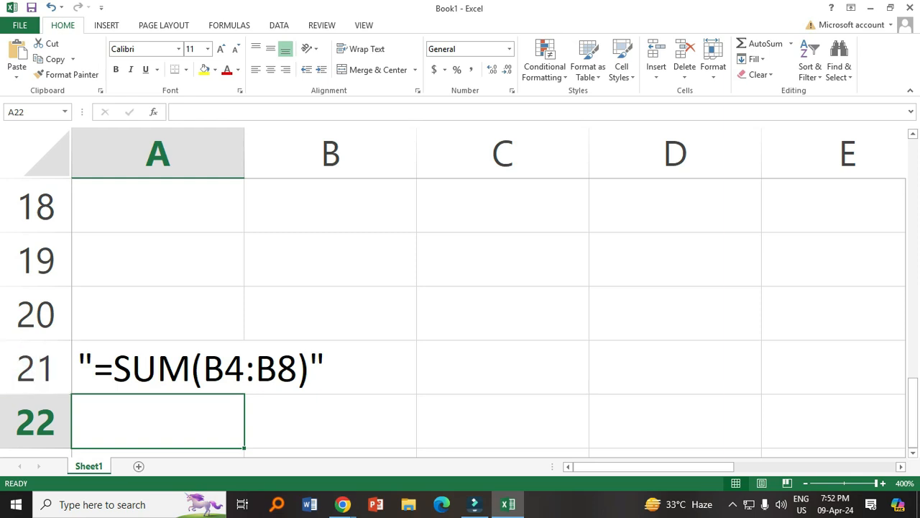
{"action": "scroll", "coordinate": [460, 288], "scroll_direction": "up", "scroll_amount": 6}
{"action": "scroll", "coordinate": [460, 287], "scroll_direction": "down", "scroll_amount": 10, "text": "ctrl"}
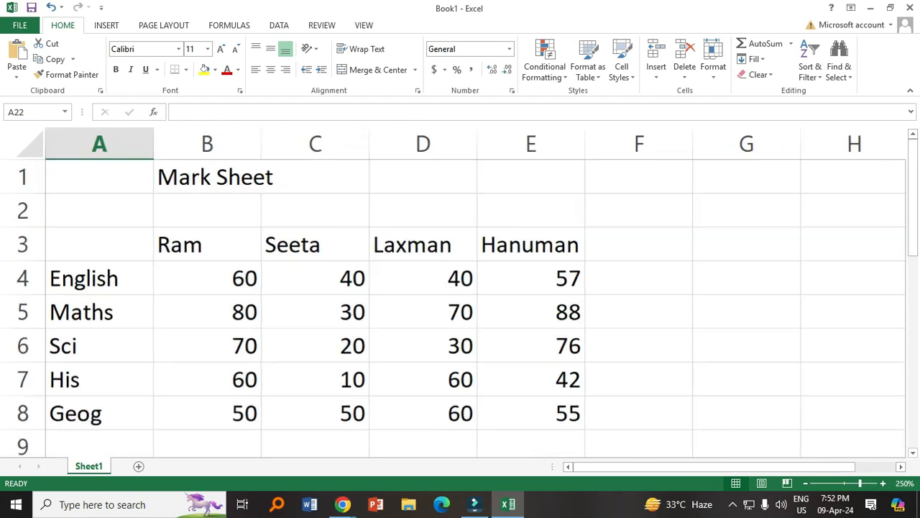
{"action": "scroll", "coordinate": [460, 288], "scroll_direction": "down", "scroll_amount": 1, "text": "ctrl"}
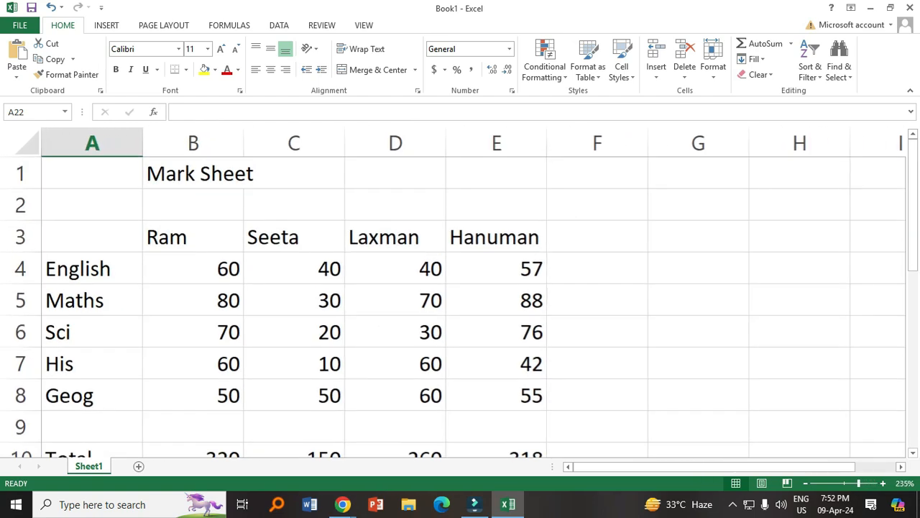
{"action": "scroll", "coordinate": [460, 288], "scroll_direction": "down", "scroll_amount": 1}
{"action": "left_click_drag", "start_coordinate": [179, 260], "coordinate": [180, 379]}
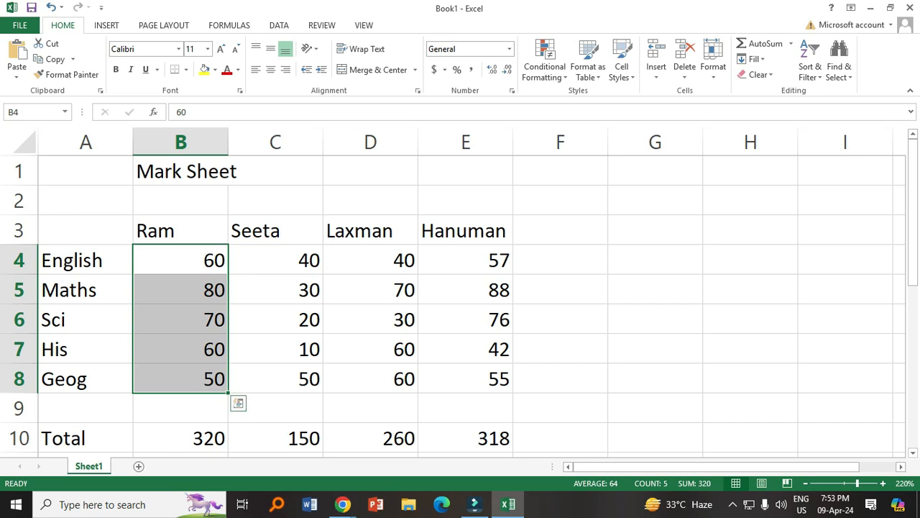
{"action": "left_click", "coordinate": [181, 260]}
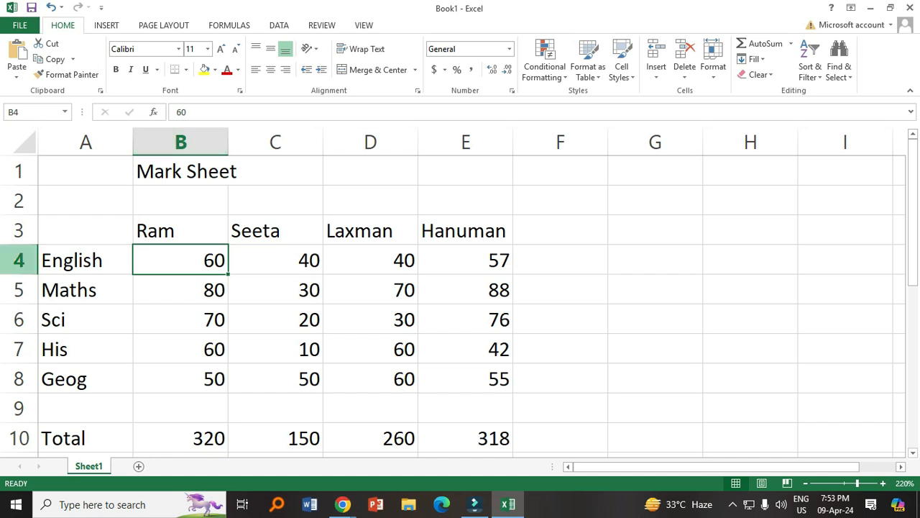
{"action": "left_click", "coordinate": [181, 289]}
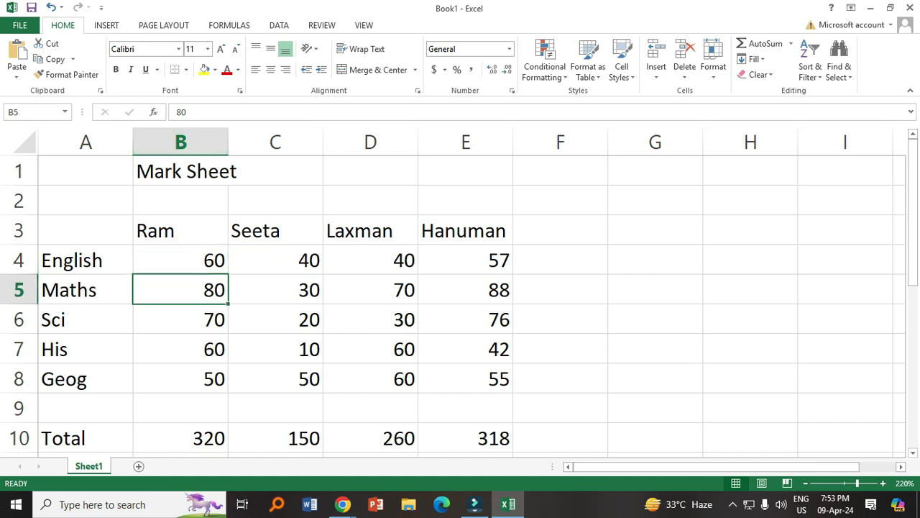
{"action": "left_click", "coordinate": [181, 319]}
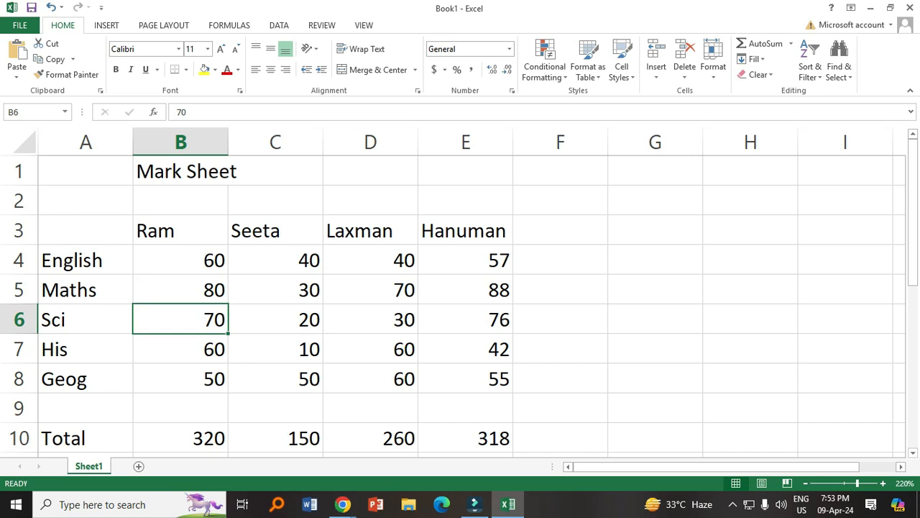
{"action": "left_click", "coordinate": [181, 348]}
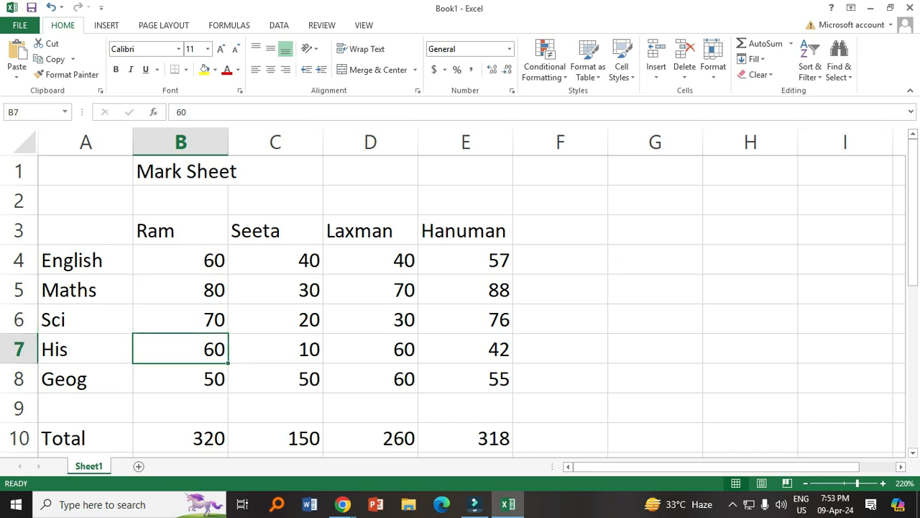
{"action": "left_click", "coordinate": [181, 378]}
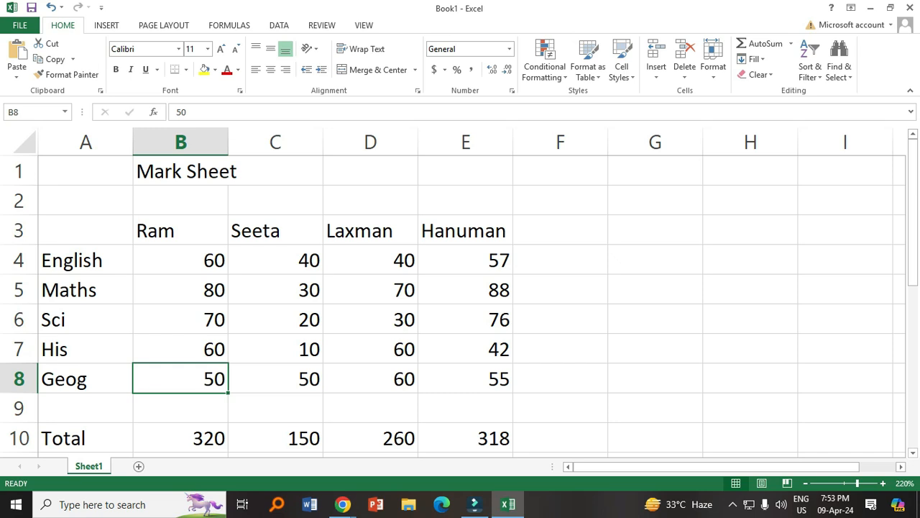
{"action": "left_click", "coordinate": [180, 259]}
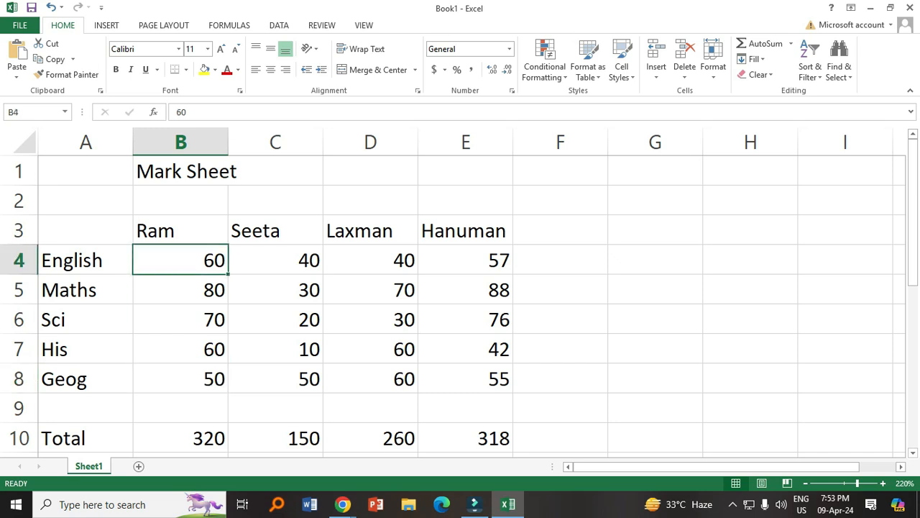
{"action": "left_click", "coordinate": [180, 378]}
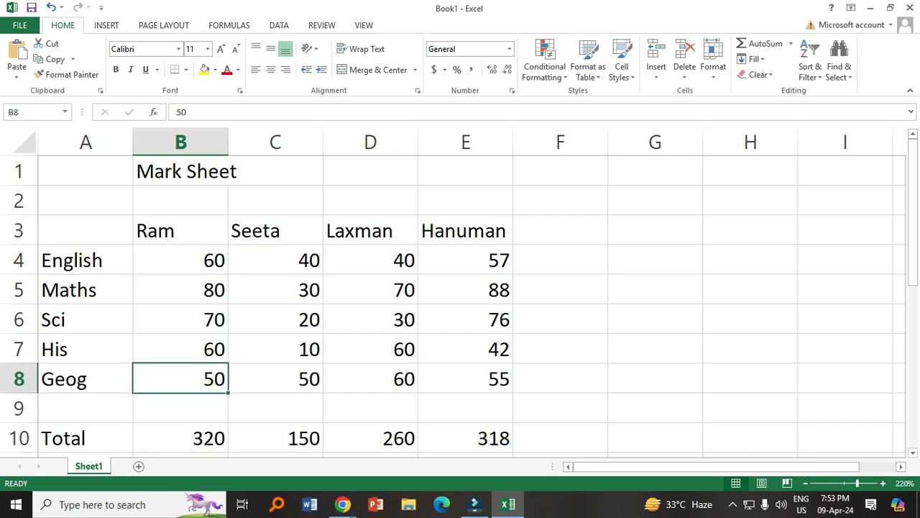
{"action": "left_click", "coordinate": [180, 437]}
Step: Examine the quoted formula text in A21 at a larger scale and compare it with the Total row
{"action": "scroll", "coordinate": [460, 298], "scroll_direction": "down", "scroll_amount": 5}
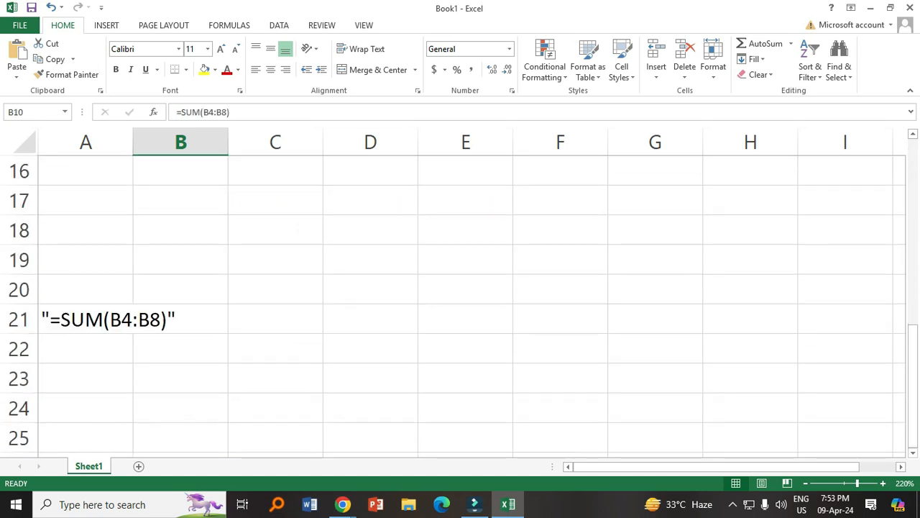
{"action": "scroll", "coordinate": [460, 298], "scroll_direction": "up", "scroll_amount": 10, "text": "ctrl"}
{"action": "scroll", "coordinate": [460, 297], "scroll_direction": "down", "scroll_amount": 4}
{"action": "scroll", "coordinate": [460, 298], "scroll_direction": "down", "scroll_amount": 5}
{"action": "scroll", "coordinate": [460, 298], "scroll_direction": "up", "scroll_amount": 11}
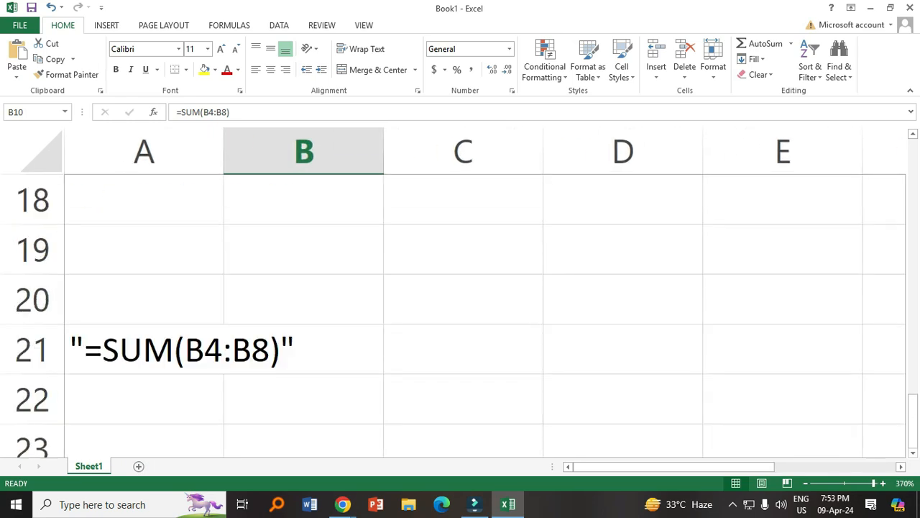
{"action": "scroll", "coordinate": [460, 298], "scroll_direction": "down", "scroll_amount": 5}
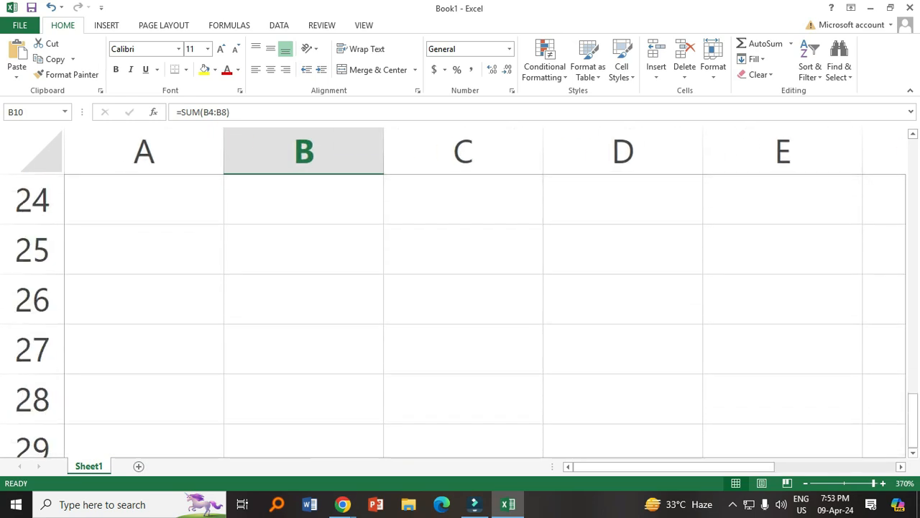
{"action": "scroll", "coordinate": [460, 316], "scroll_direction": "up", "scroll_amount": 1}
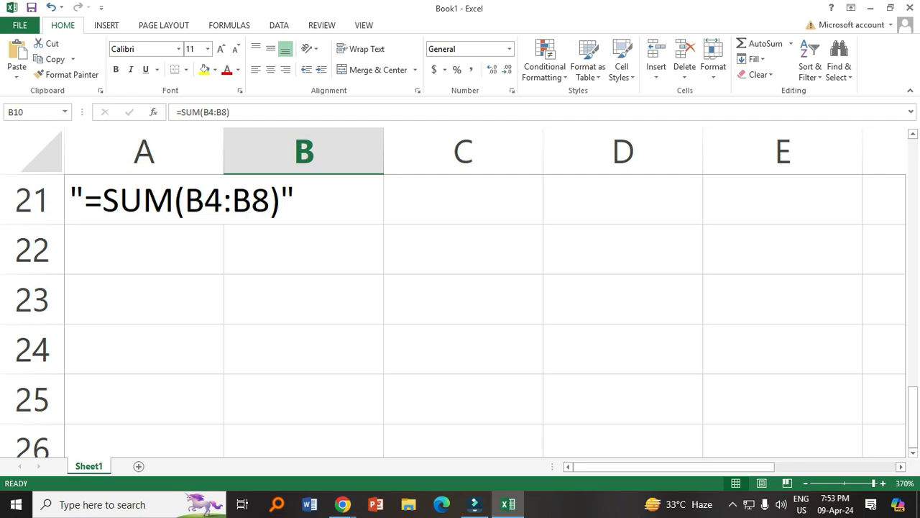
{"action": "scroll", "coordinate": [460, 316], "scroll_direction": "up", "scroll_amount": 6}
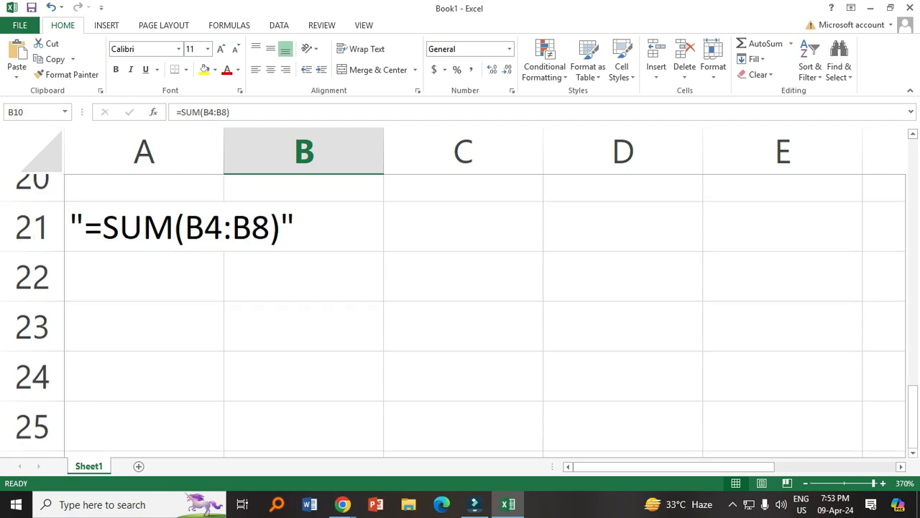
{"action": "scroll", "coordinate": [460, 316], "scroll_direction": "down", "scroll_amount": 2}
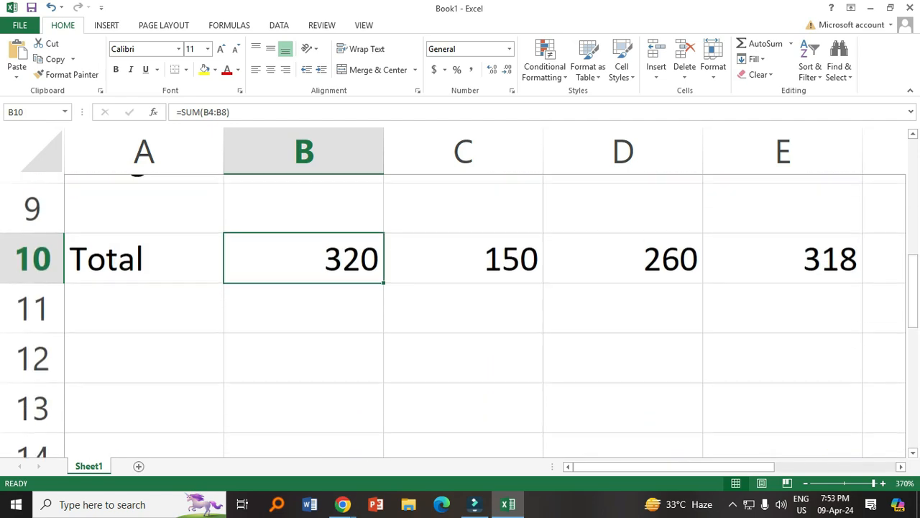
Step: Insert a 2-D clustered column chart of the students' subject marks in A3:E8
{"action": "scroll", "coordinate": [460, 317], "scroll_direction": "down", "scroll_amount": 5, "text": "ctrl"}
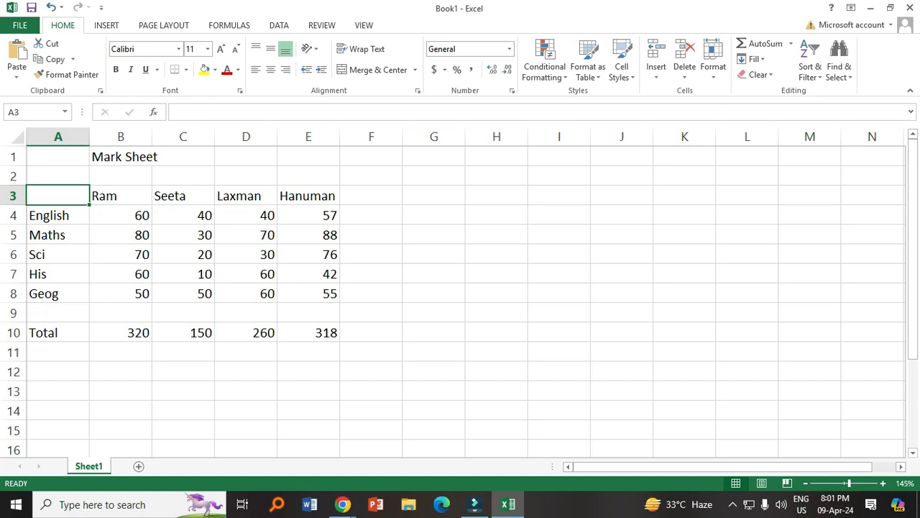
{"action": "left_click_drag", "start_coordinate": [57, 196], "coordinate": [317, 293]}
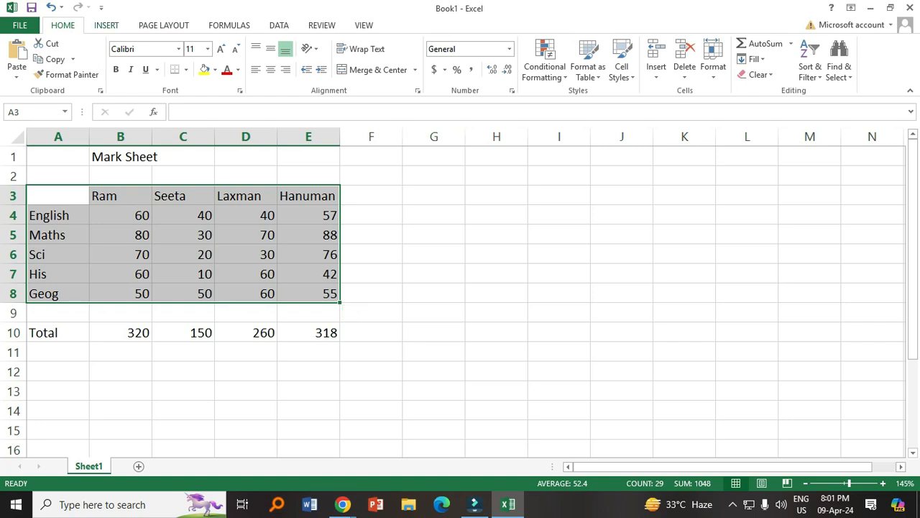
{"action": "key", "text": "alt+n"}
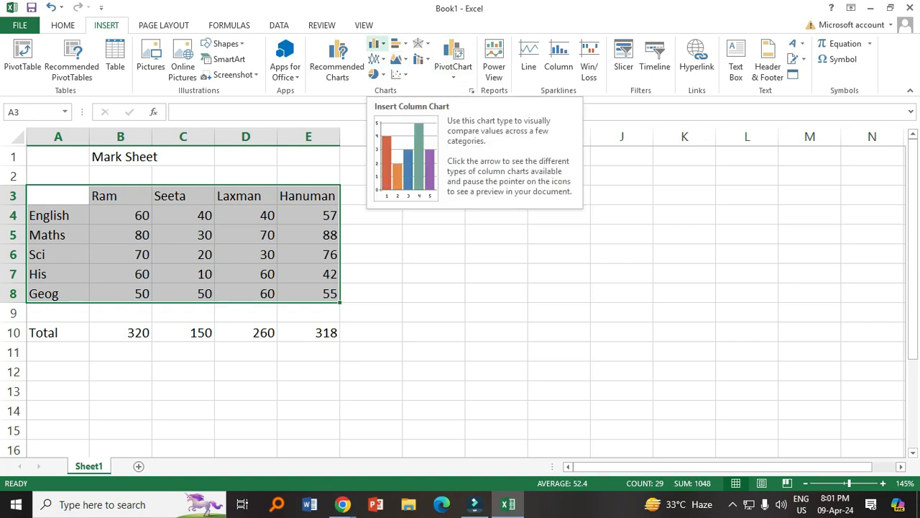
{"action": "left_click", "coordinate": [379, 43]}
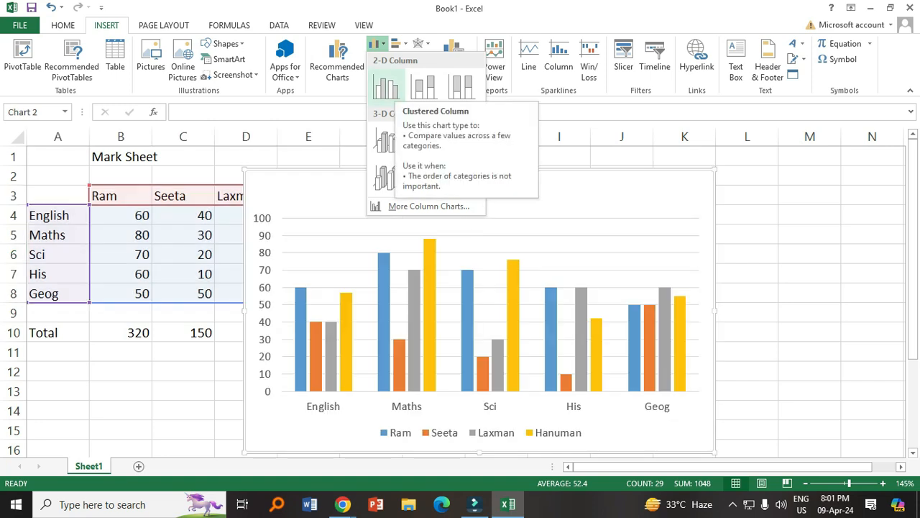
{"action": "left_click", "coordinate": [386, 86]}
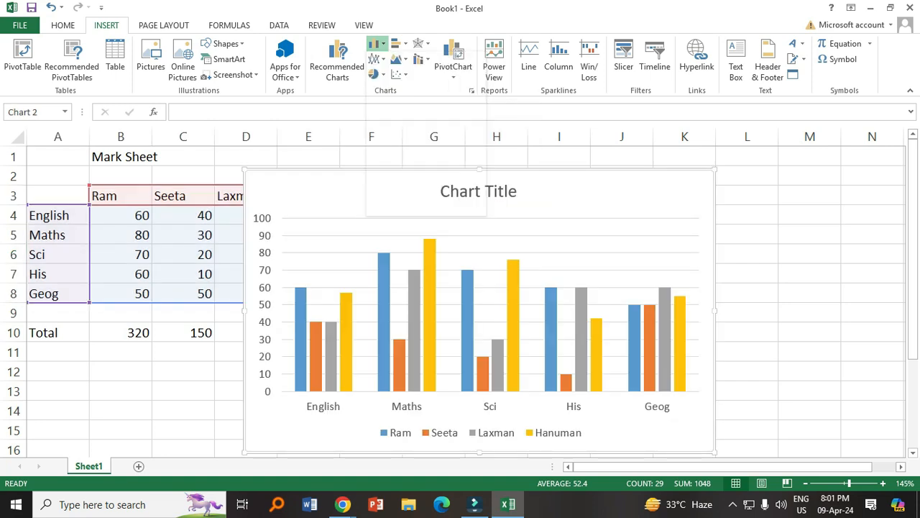
Step: Examine the column chart's bars for each subject, comparing them with the students' marks in the table
{"action": "mouse_move", "coordinate": [467, 331]}
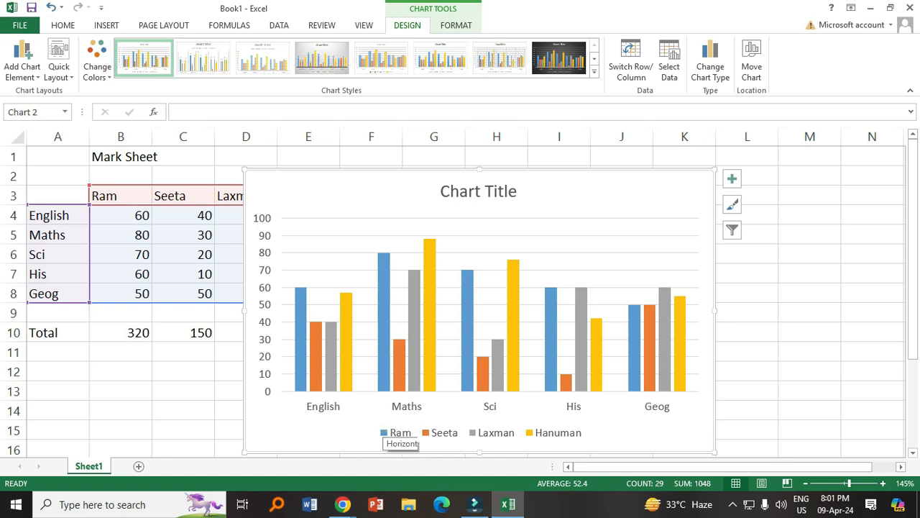
{"action": "scroll", "coordinate": [388, 432], "scroll_direction": "up", "scroll_amount": 2}
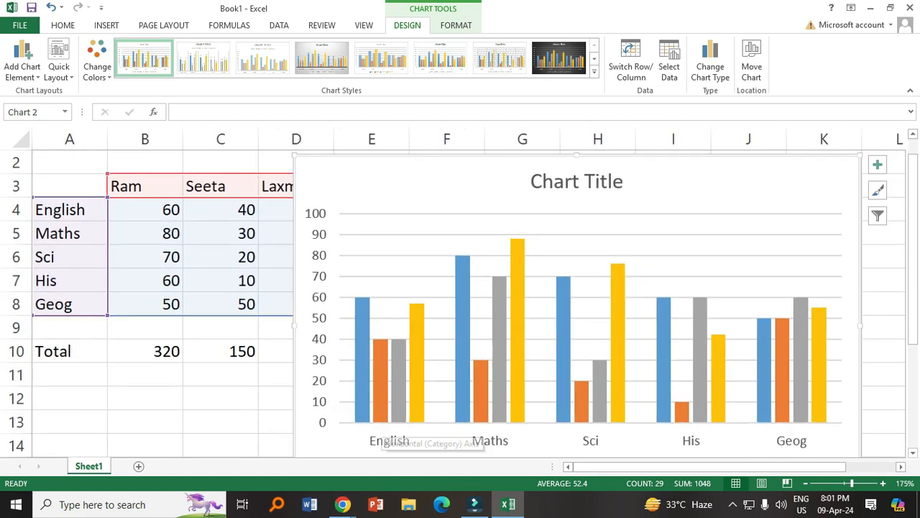
{"action": "scroll", "coordinate": [407, 440], "scroll_direction": "down", "scroll_amount": 1}
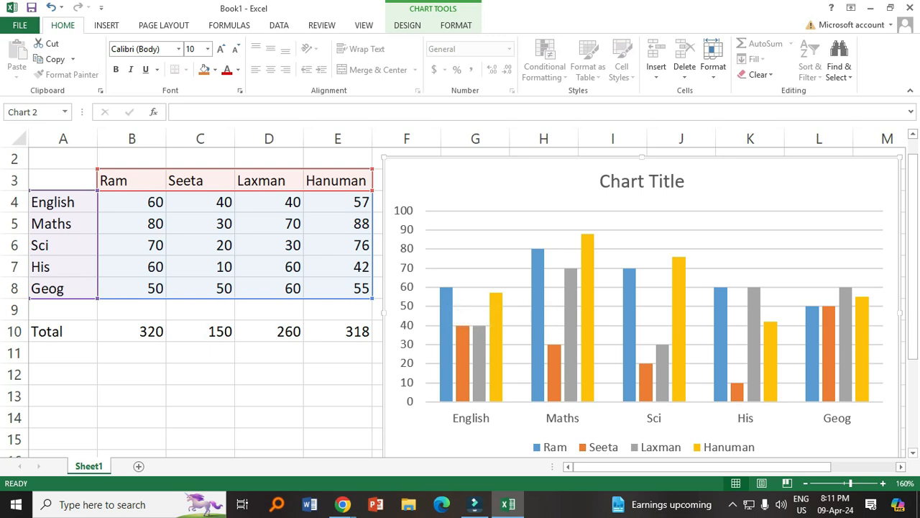
{"action": "mouse_move", "coordinate": [496, 365]}
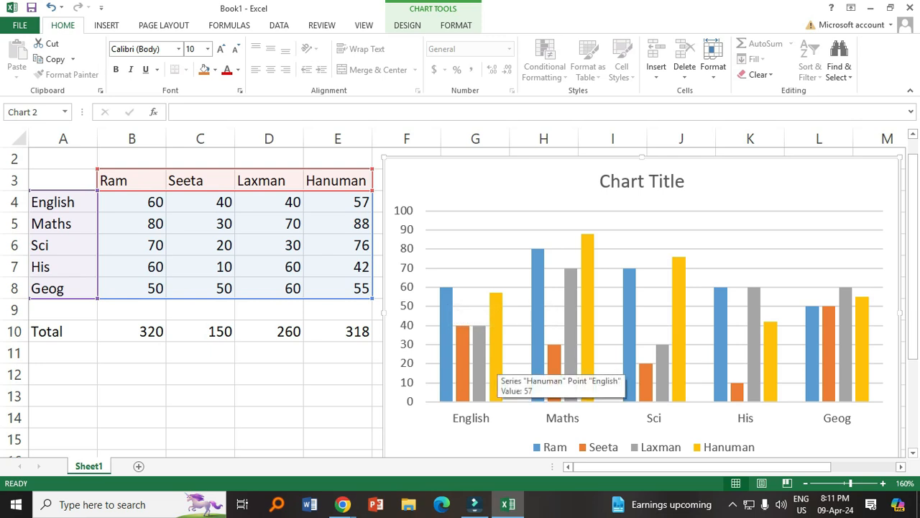
Step: Check the values of individual bars in the English, Maths, Sci, His and Geog groups of the chart
{"action": "mouse_move", "coordinate": [445, 308]}
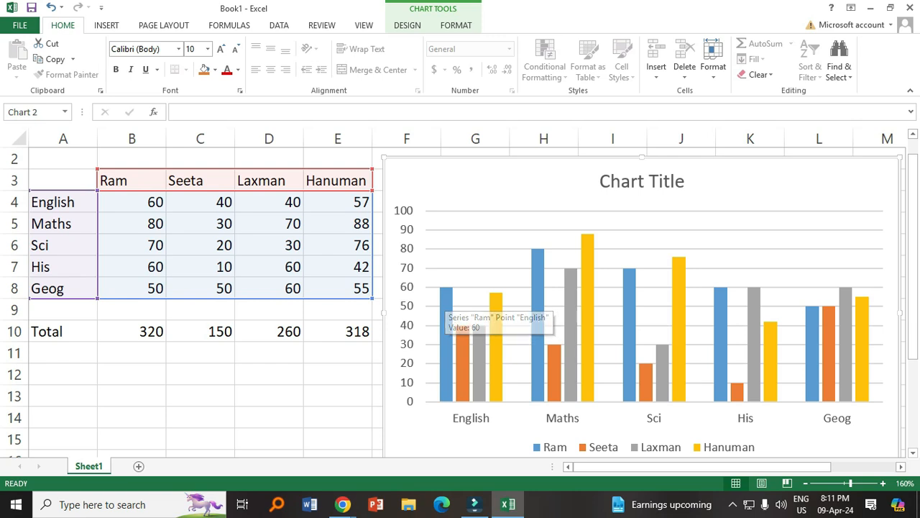
{"action": "mouse_move", "coordinate": [498, 381]}
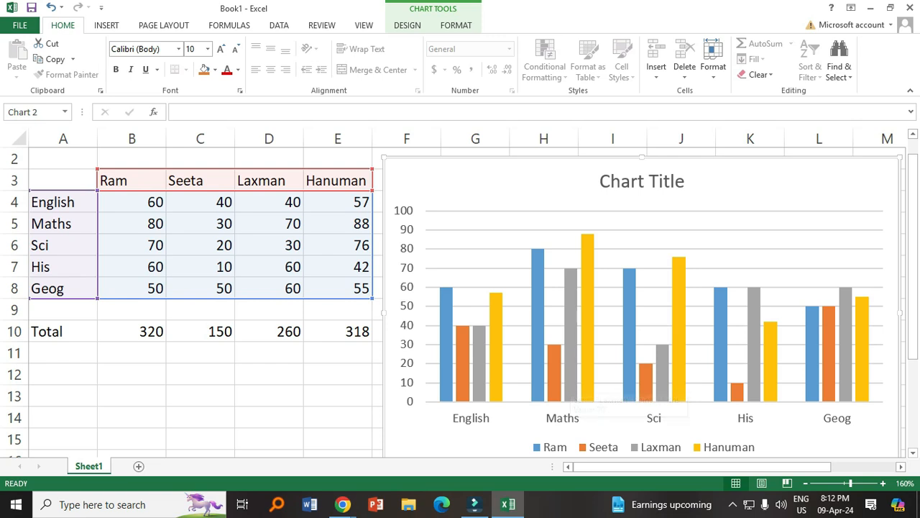
{"action": "mouse_move", "coordinate": [572, 271]}
{"action": "mouse_move", "coordinate": [679, 319]}
{"action": "mouse_move", "coordinate": [752, 392]}
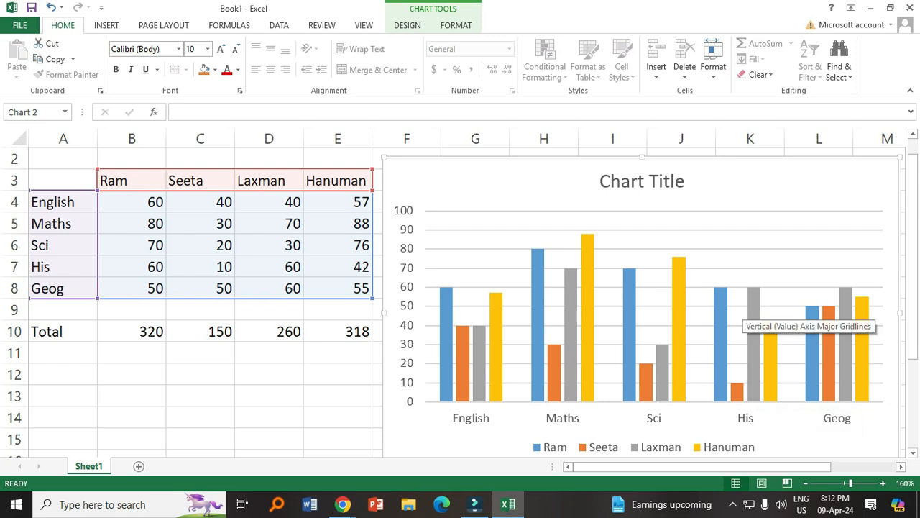
{"action": "mouse_move", "coordinate": [754, 308]}
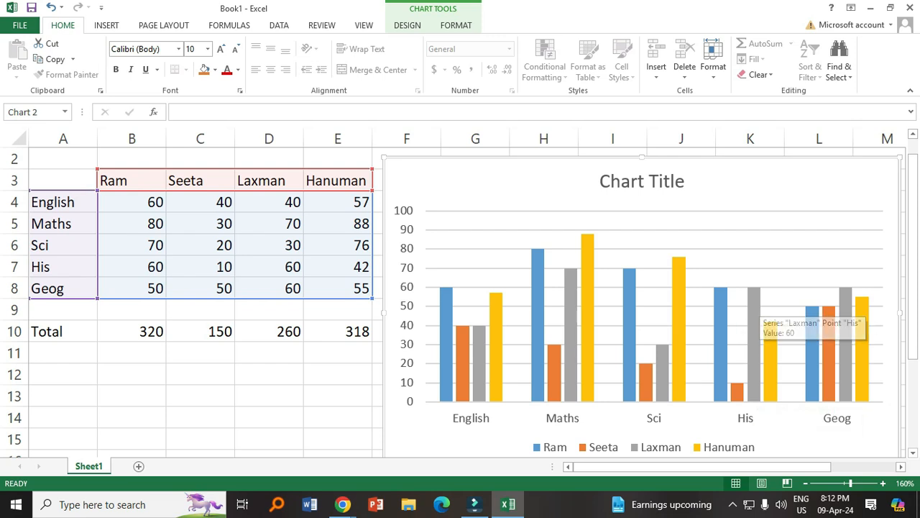
{"action": "mouse_move", "coordinate": [845, 302]}
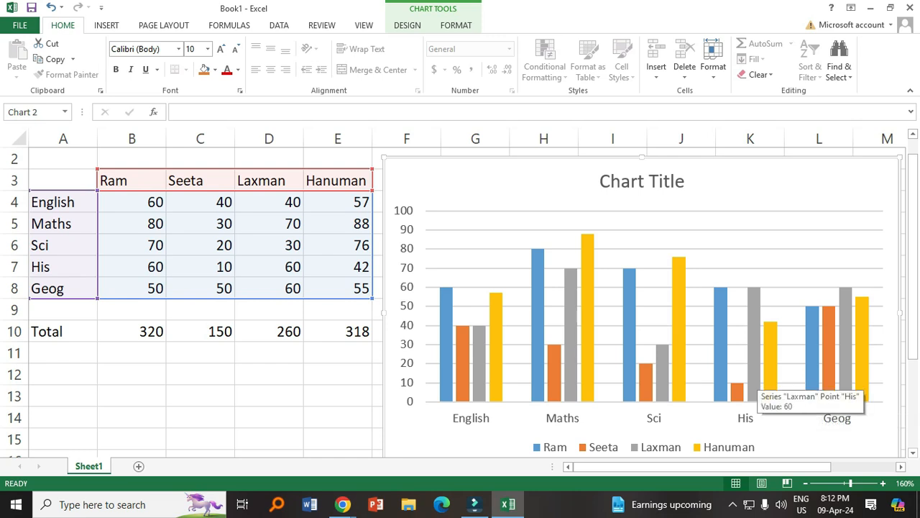
{"action": "mouse_move", "coordinate": [721, 374]}
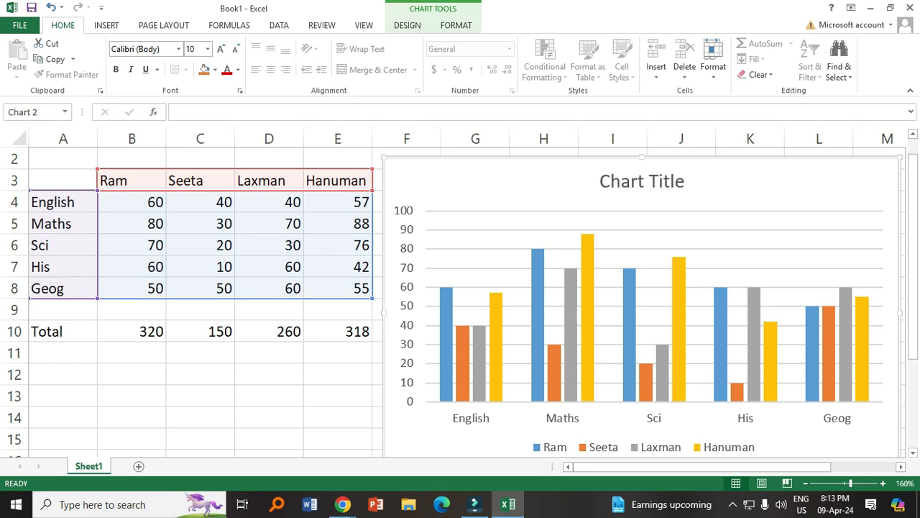
Step: Switch the chart's rows and columns so the students form the horizontal axis and the subjects form the legend series
{"action": "right_click", "coordinate": [420, 157]}
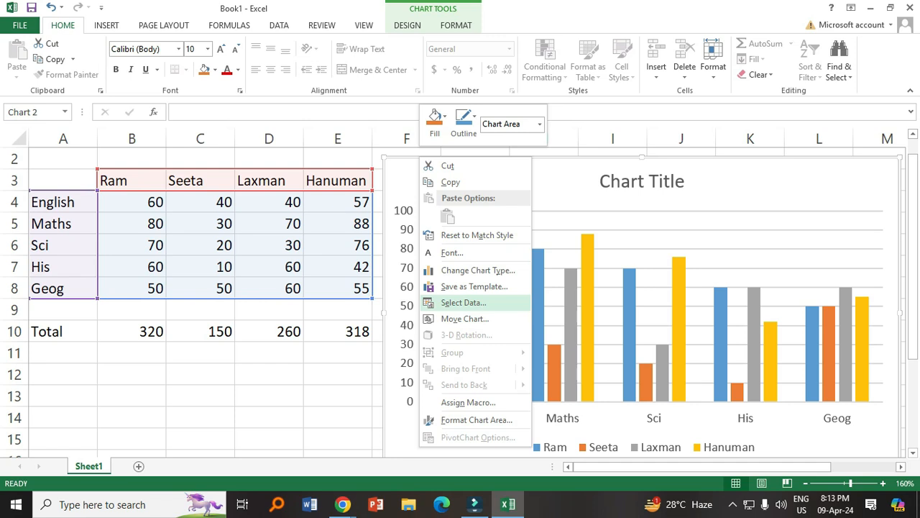
{"action": "key", "text": "Escape"}
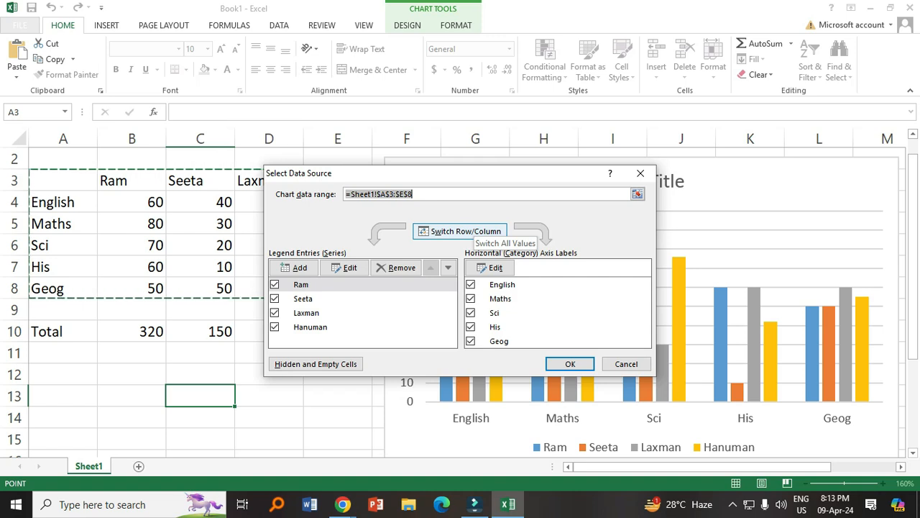
{"action": "left_click", "coordinate": [467, 232]}
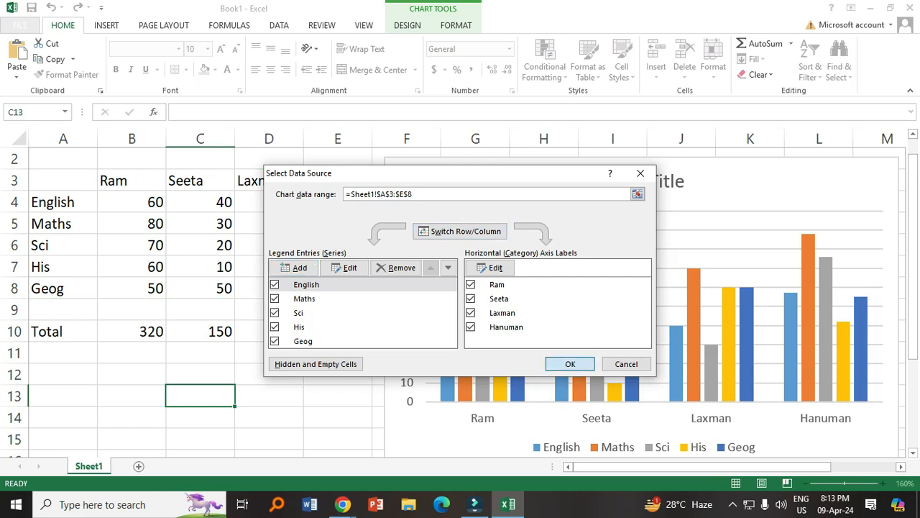
{"action": "left_click", "coordinate": [570, 364]}
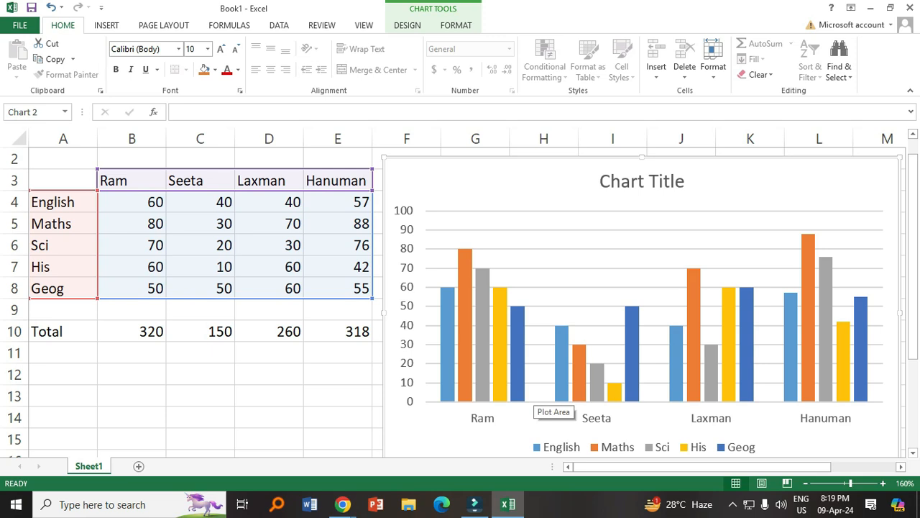
{"action": "mouse_move", "coordinate": [480, 361]}
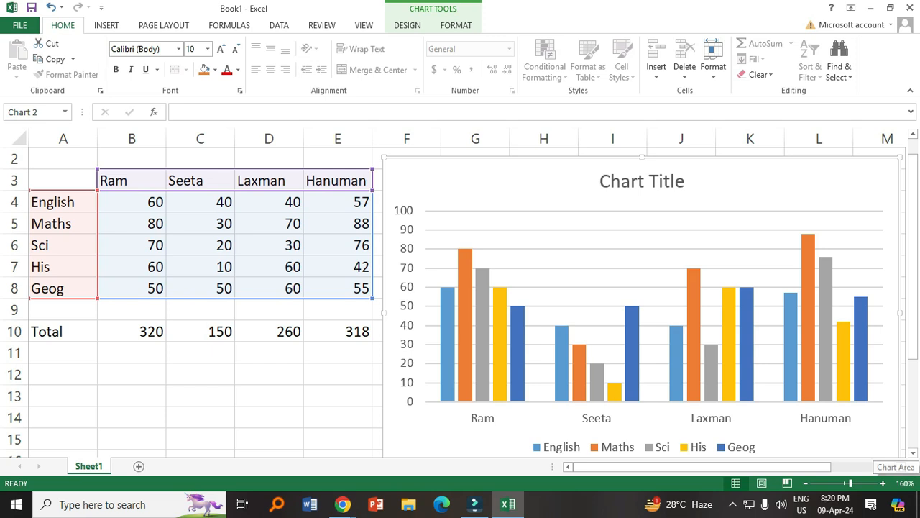
{"action": "mouse_move", "coordinate": [561, 354]}
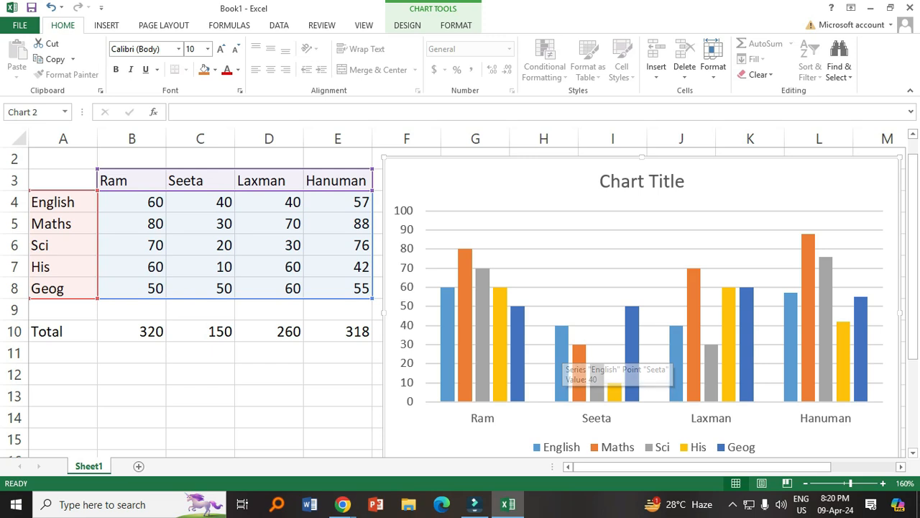
{"action": "mouse_move", "coordinate": [791, 316]}
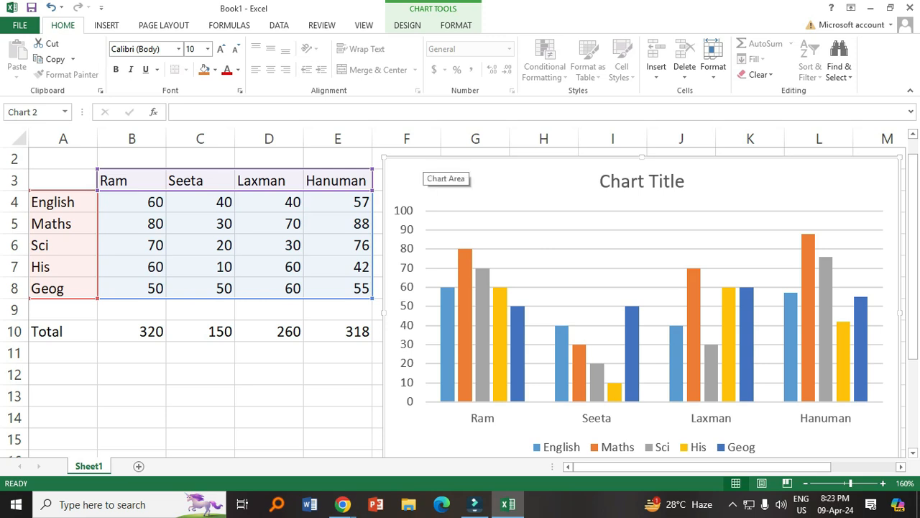
Step: Change the chart type to 3-D Clustered Column, using the variant that groups the subject bars by student
{"action": "right_click", "coordinate": [426, 161]}
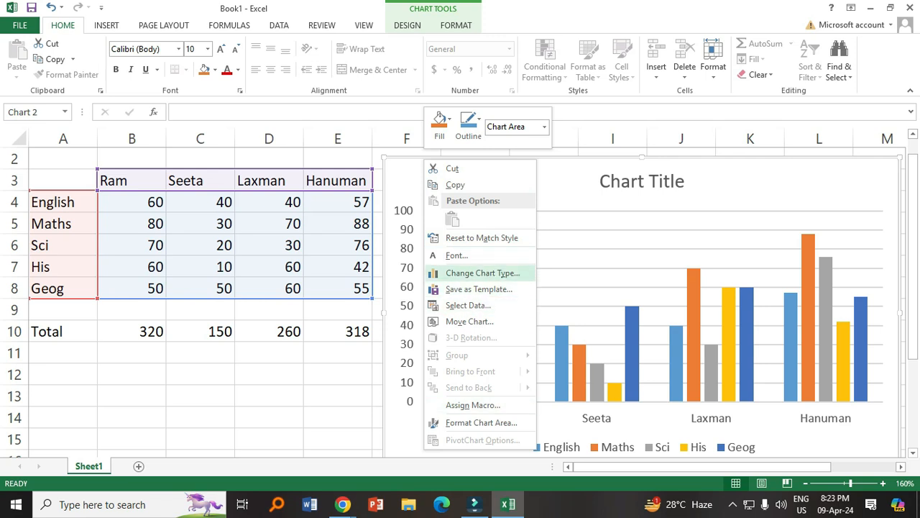
{"action": "left_click", "coordinate": [482, 272]}
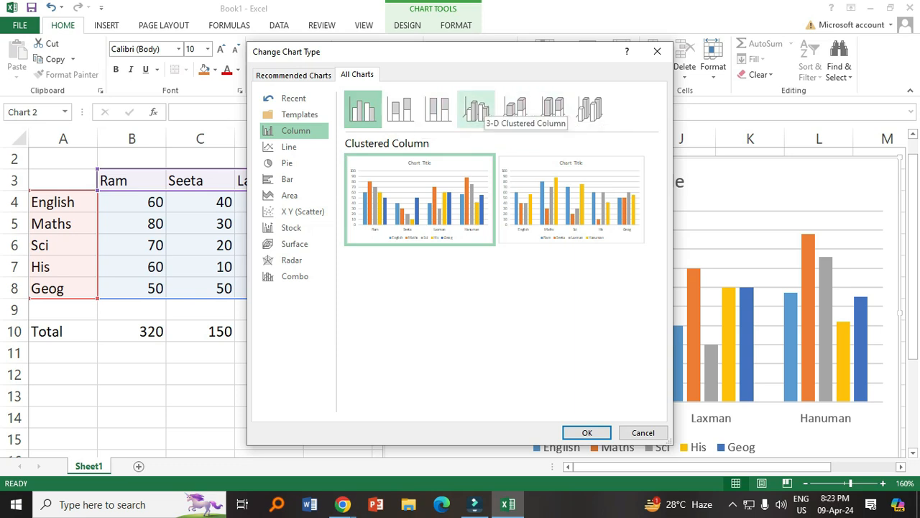
{"action": "left_click", "coordinate": [476, 110]}
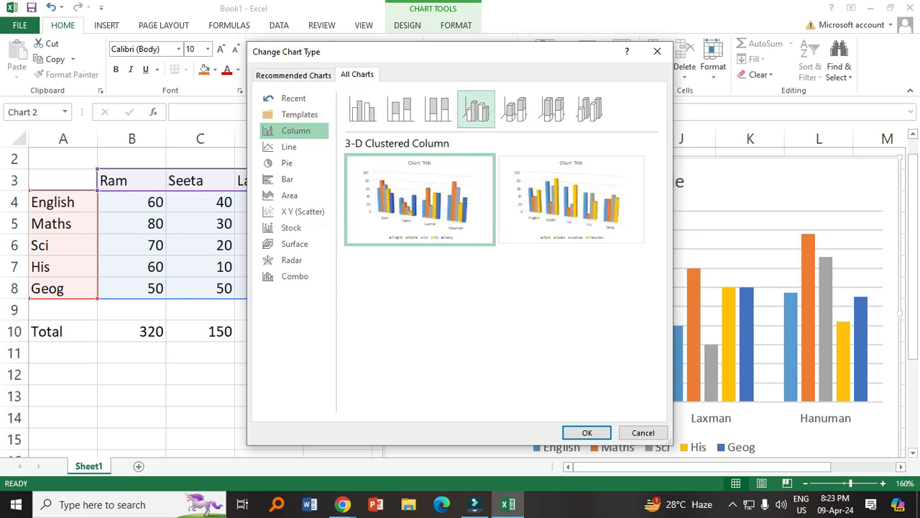
{"action": "mouse_move", "coordinate": [420, 200]}
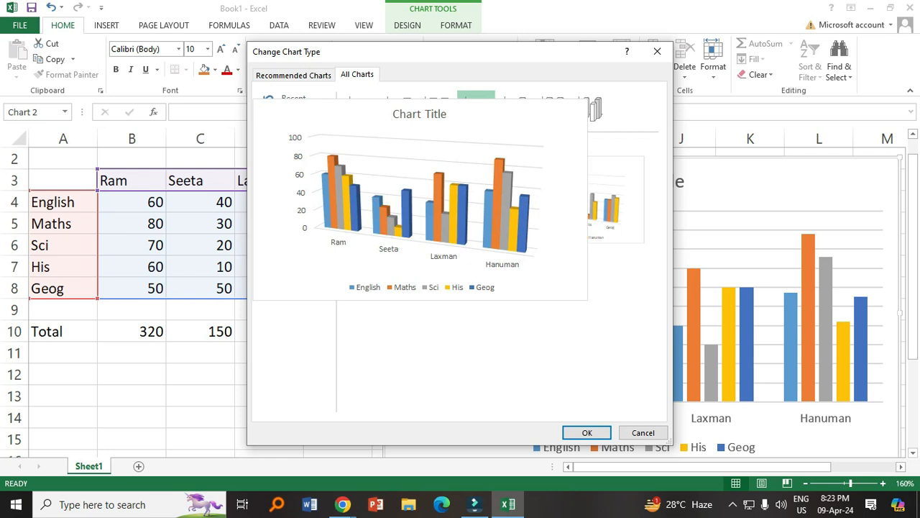
{"action": "mouse_move", "coordinate": [572, 200]}
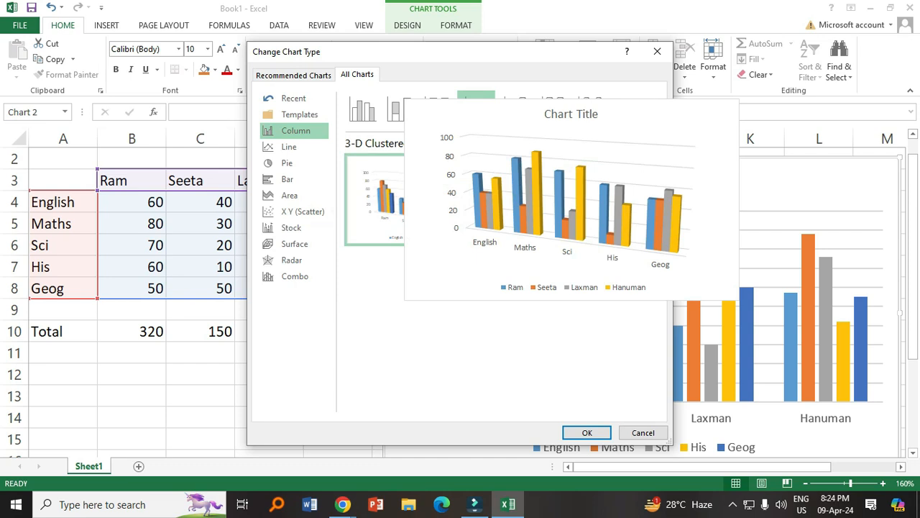
{"action": "mouse_move", "coordinate": [374, 200]}
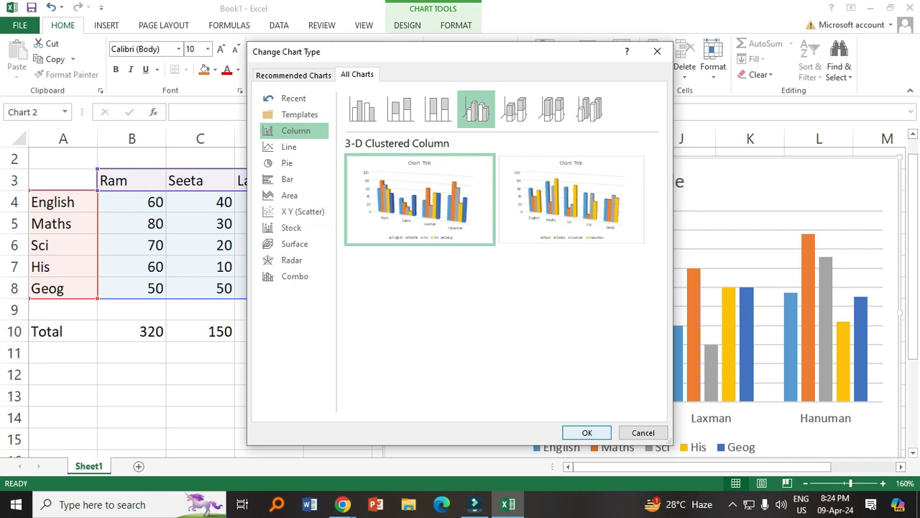
{"action": "left_click", "coordinate": [587, 432]}
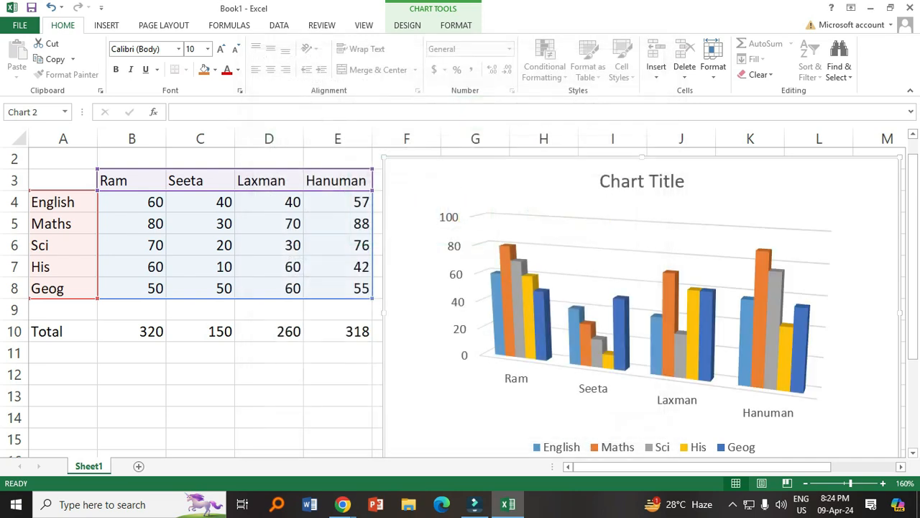
Step: Examine the 3-D column chart's bars and layout at a larger scale
{"action": "scroll", "coordinate": [460, 293], "scroll_direction": "up", "scroll_amount": 4}
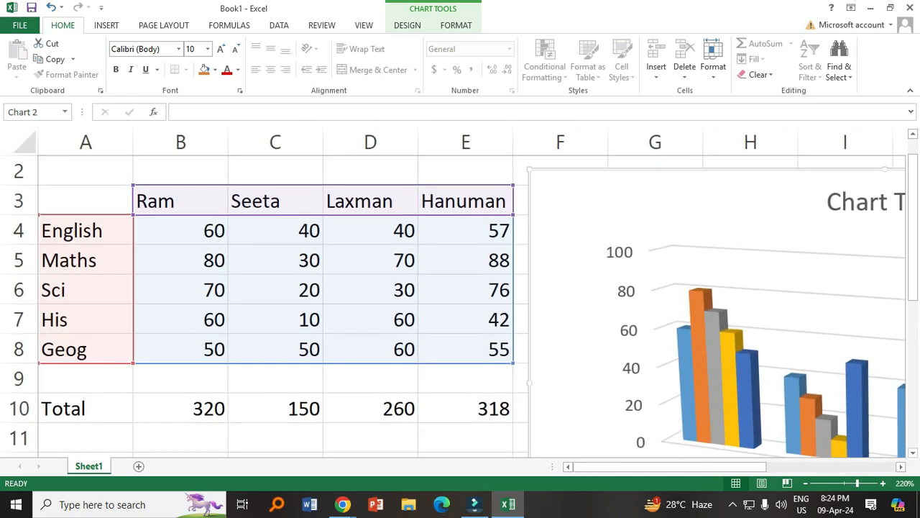
{"action": "scroll", "coordinate": [472, 294], "scroll_direction": "right", "scroll_amount": 3}
{"action": "scroll", "coordinate": [471, 294], "scroll_direction": "down", "scroll_amount": 2}
{"action": "scroll", "coordinate": [460, 288], "scroll_direction": "up", "scroll_amount": 1}
{"action": "scroll", "coordinate": [460, 288], "scroll_direction": "down", "scroll_amount": 1}
{"action": "scroll", "coordinate": [611, 356], "scroll_direction": "up", "scroll_amount": 2}
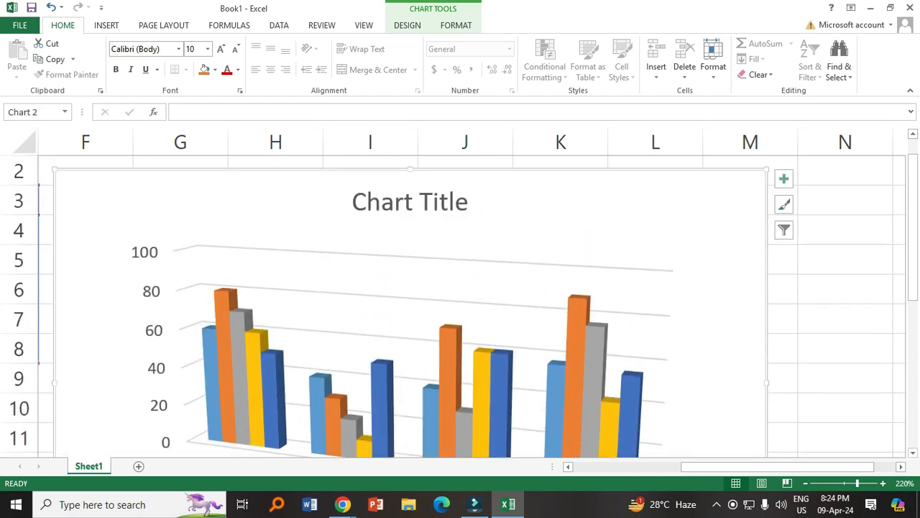
{"action": "scroll", "coordinate": [611, 352], "scroll_direction": "down", "scroll_amount": 3, "text": "ctrl"}
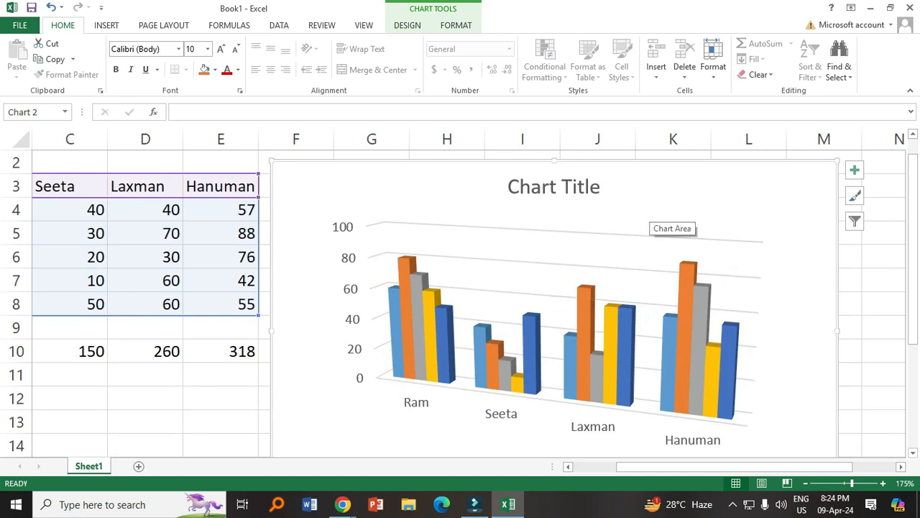
Step: Format the chart area with a solid fill in a light green theme colour
{"action": "right_click", "coordinate": [651, 202]}
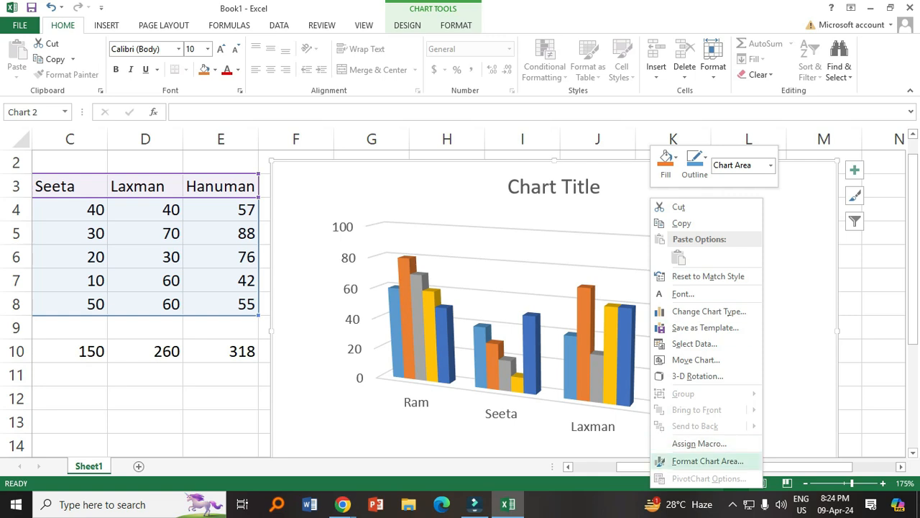
{"action": "left_click", "coordinate": [707, 461]}
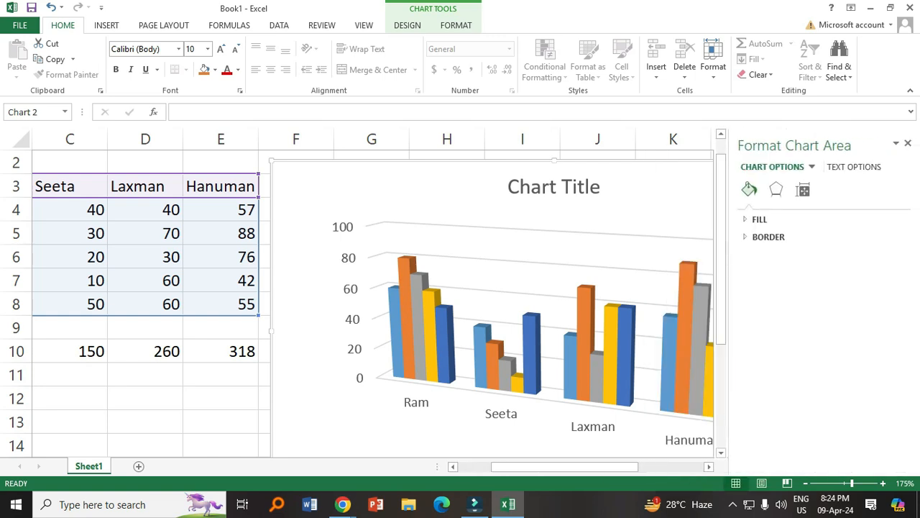
{"action": "left_click", "coordinate": [759, 220]}
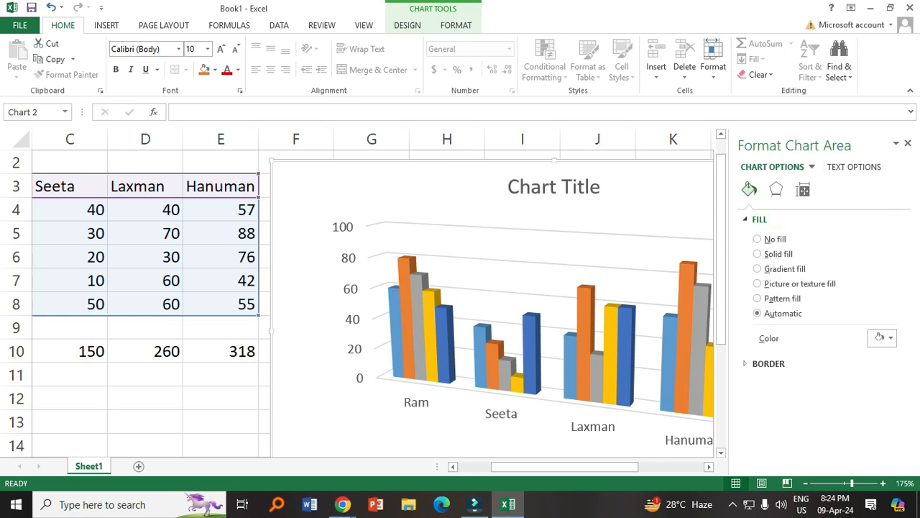
{"action": "left_click", "coordinate": [758, 254]}
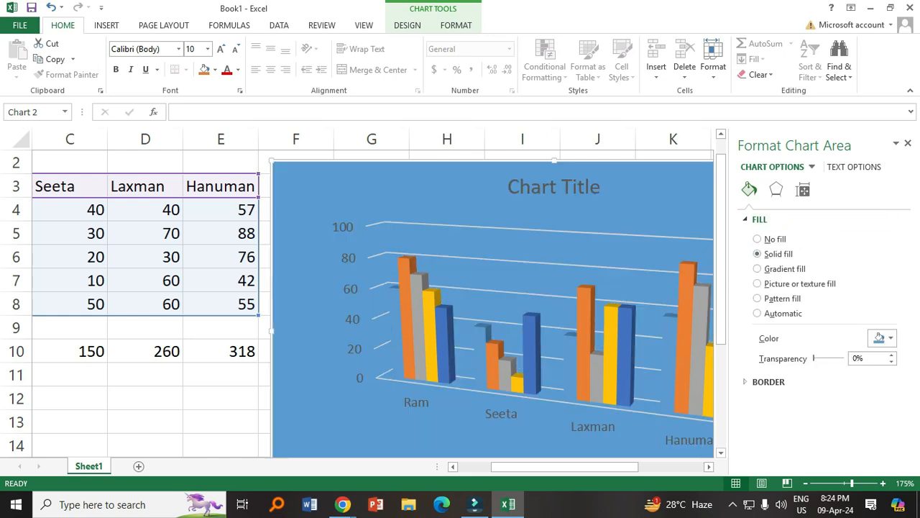
{"action": "left_click", "coordinate": [882, 338]}
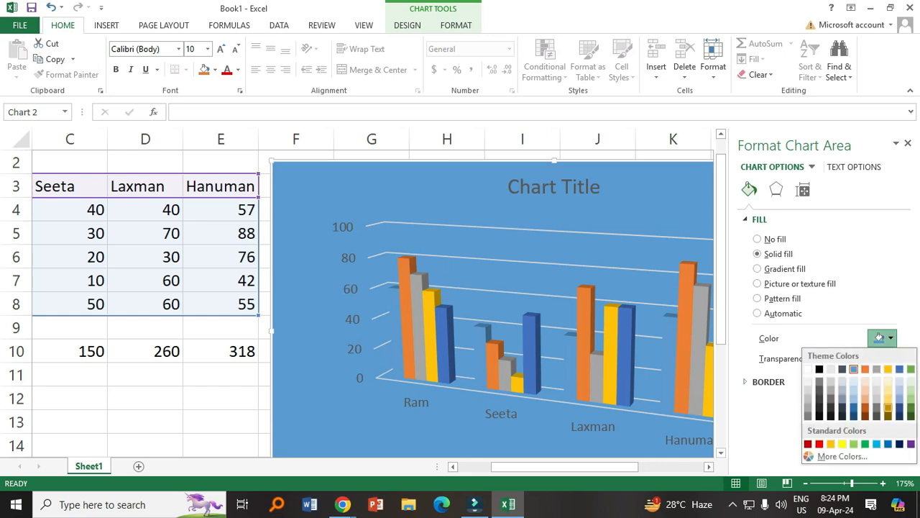
{"action": "left_click", "coordinate": [910, 397]}
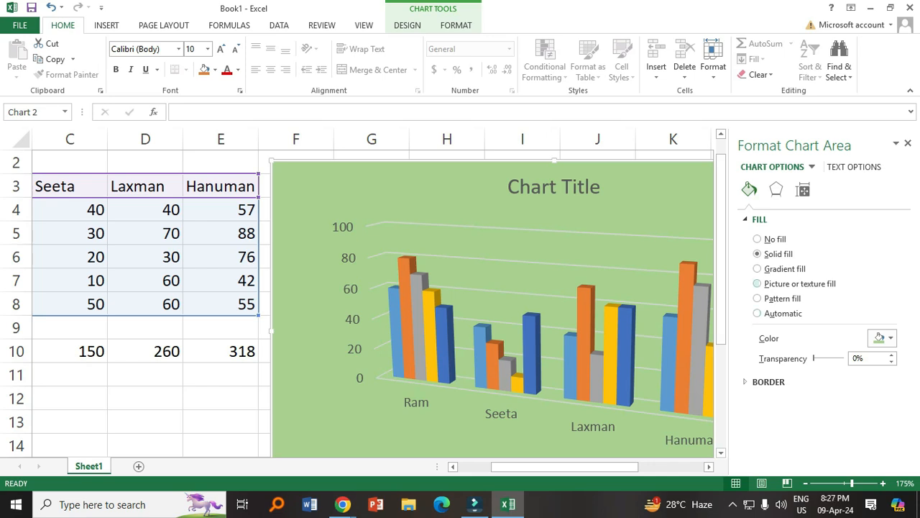
Step: Change the chart area to a gradient fill using a blue radial preset gradient
{"action": "left_click", "coordinate": [757, 268]}
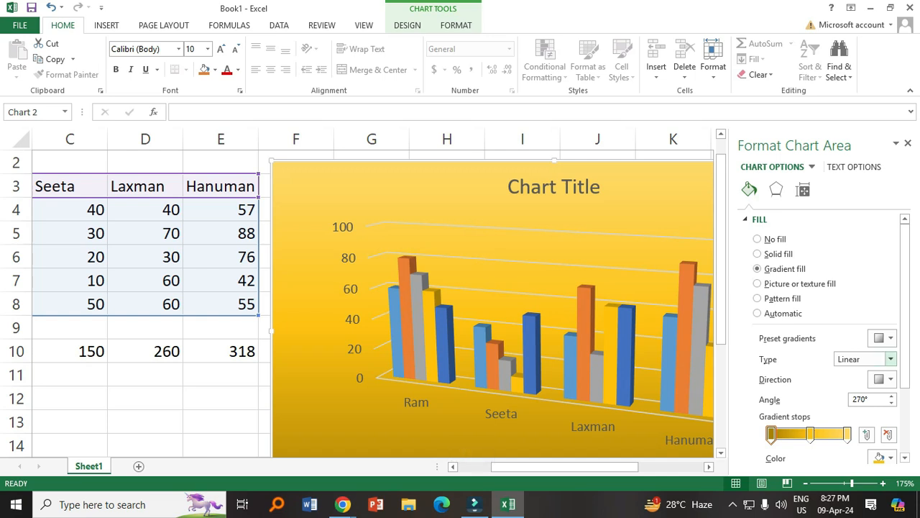
{"action": "left_click", "coordinate": [890, 337]}
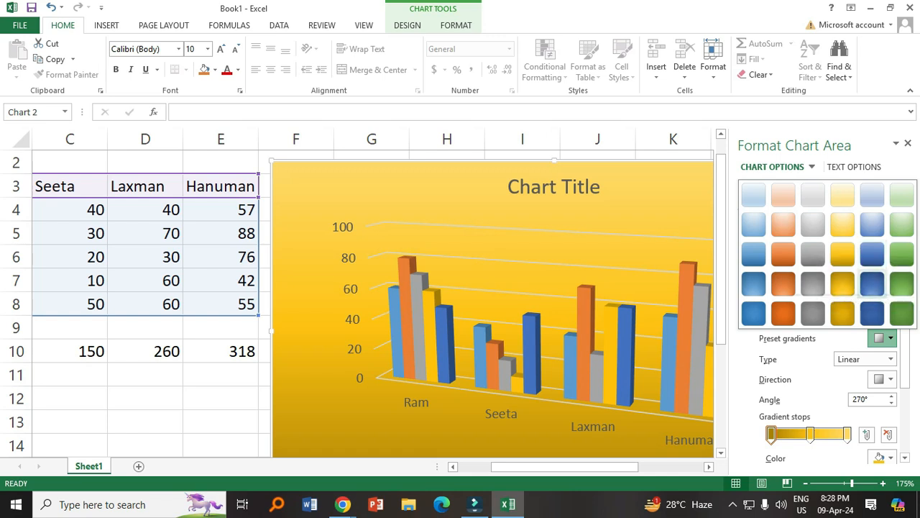
{"action": "left_click", "coordinate": [753, 250]}
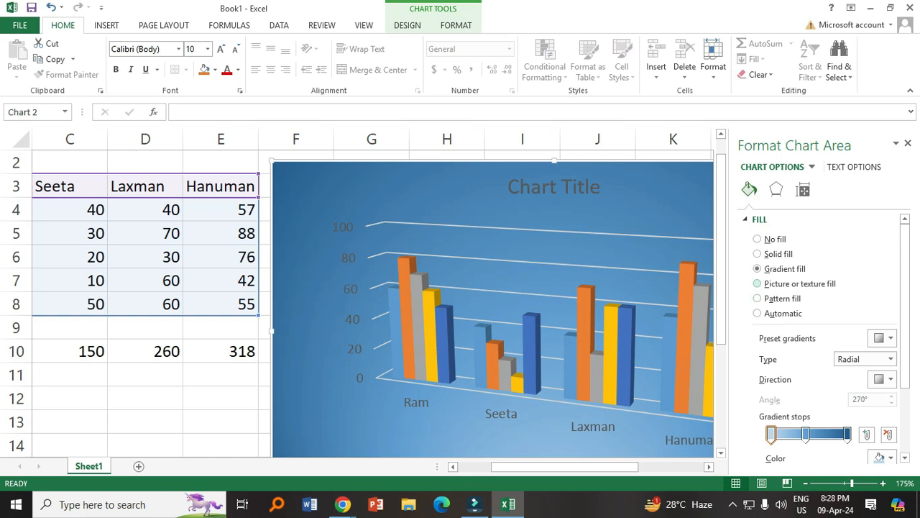
Step: Fill the chart area with the White marble texture
{"action": "left_click", "coordinate": [757, 283]}
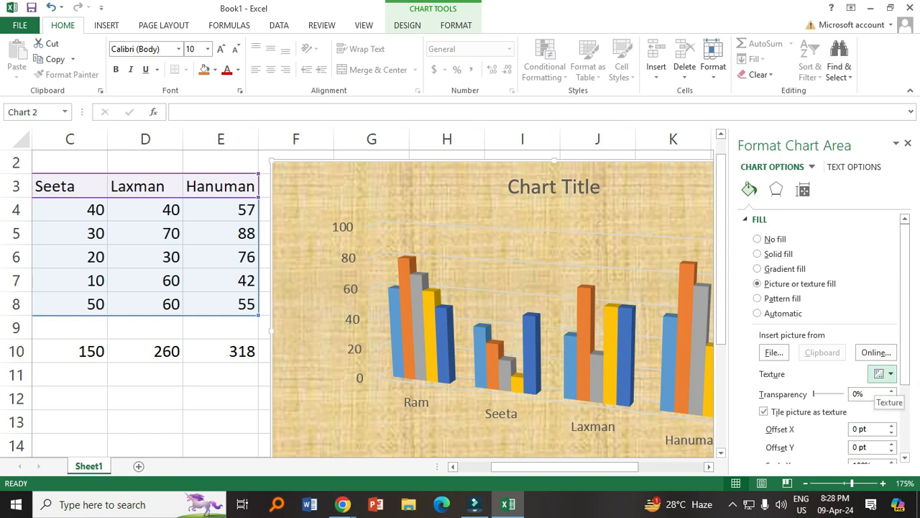
{"action": "left_click", "coordinate": [890, 374]}
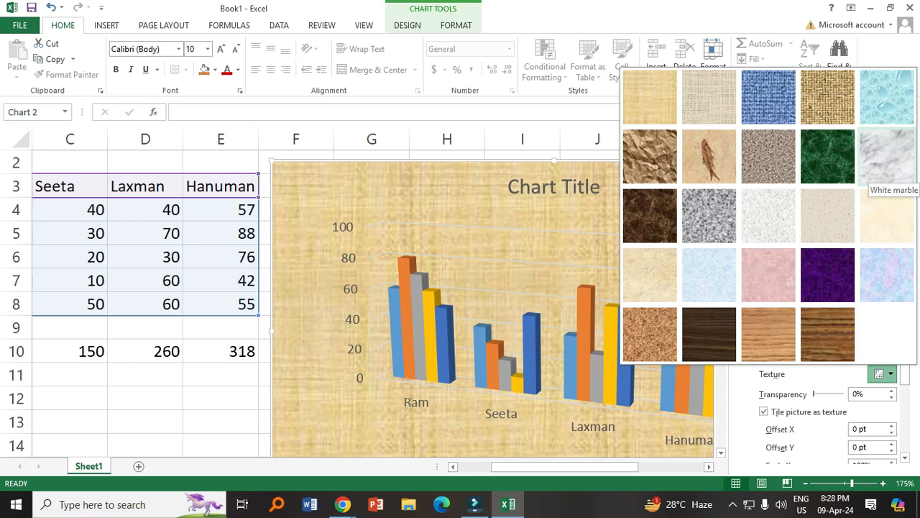
{"action": "left_click", "coordinate": [886, 157]}
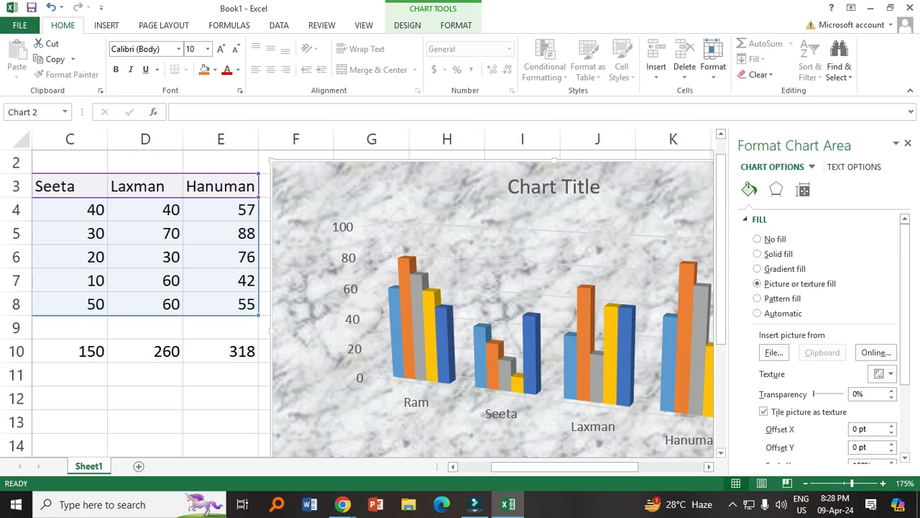
Step: Fill the chart area with the picture file 22 from the Pictures folder
{"action": "left_click", "coordinate": [773, 352]}
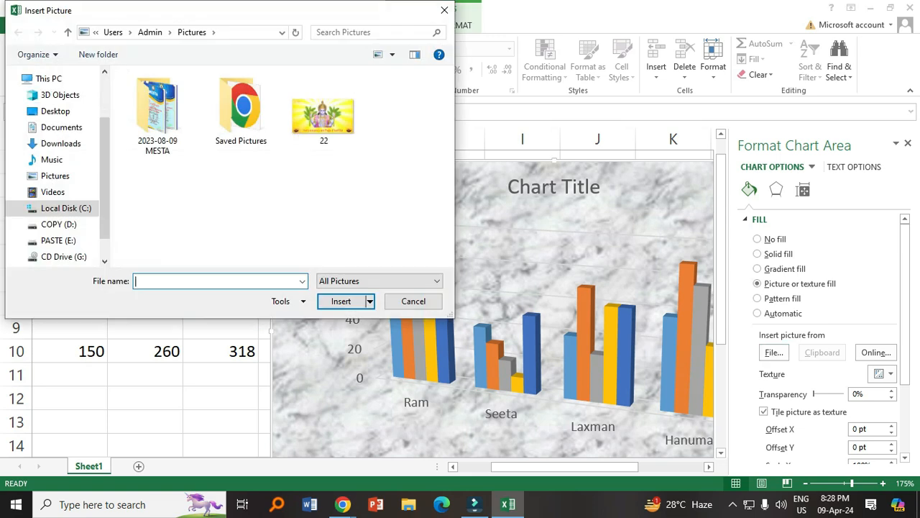
{"action": "left_click", "coordinate": [324, 115]}
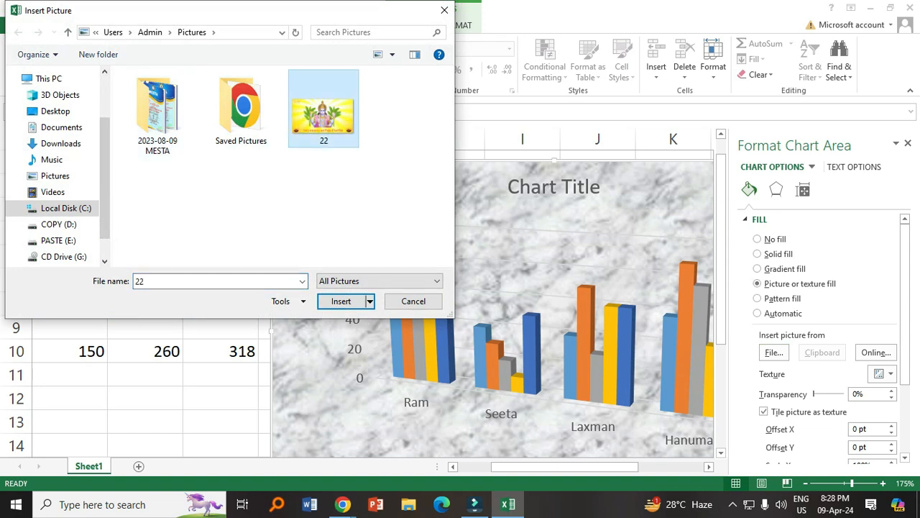
{"action": "key", "text": "Return"}
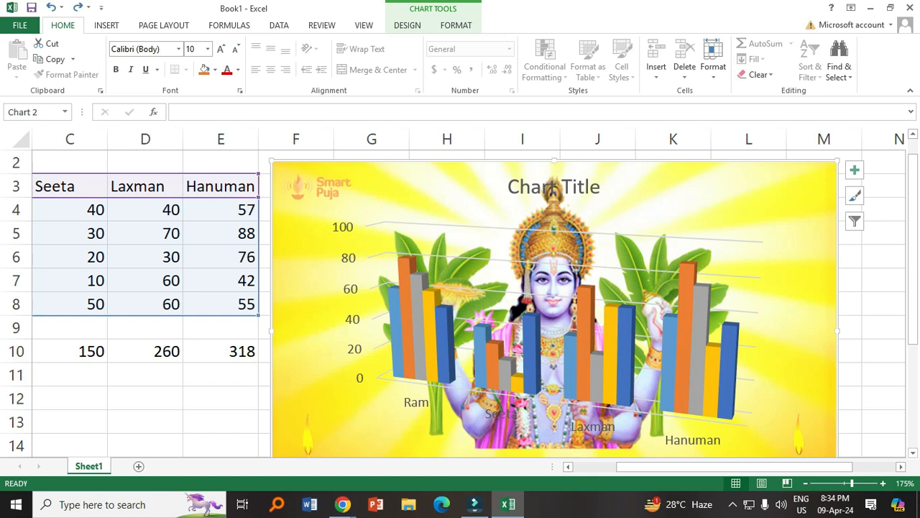
Step: Remove the picture background by setting the chart area to no fill
{"action": "mouse_move", "coordinate": [400, 336]}
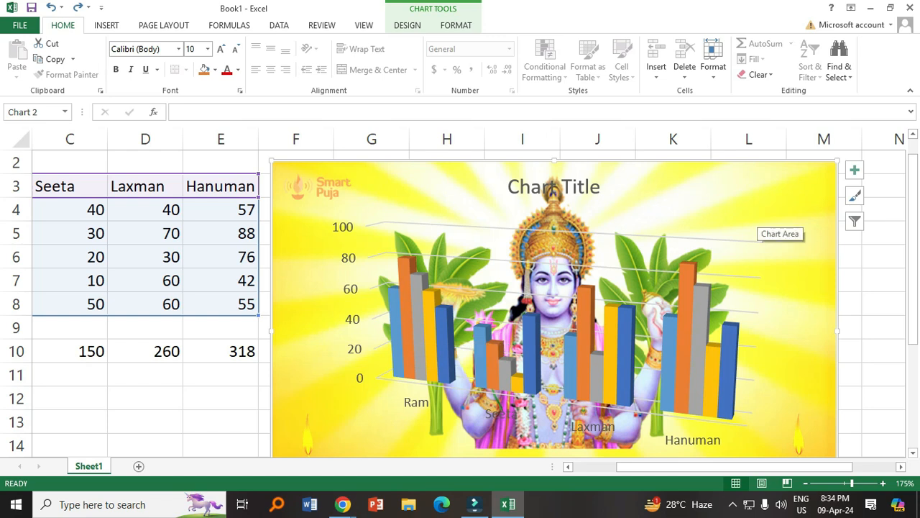
{"action": "right_click", "coordinate": [661, 183]}
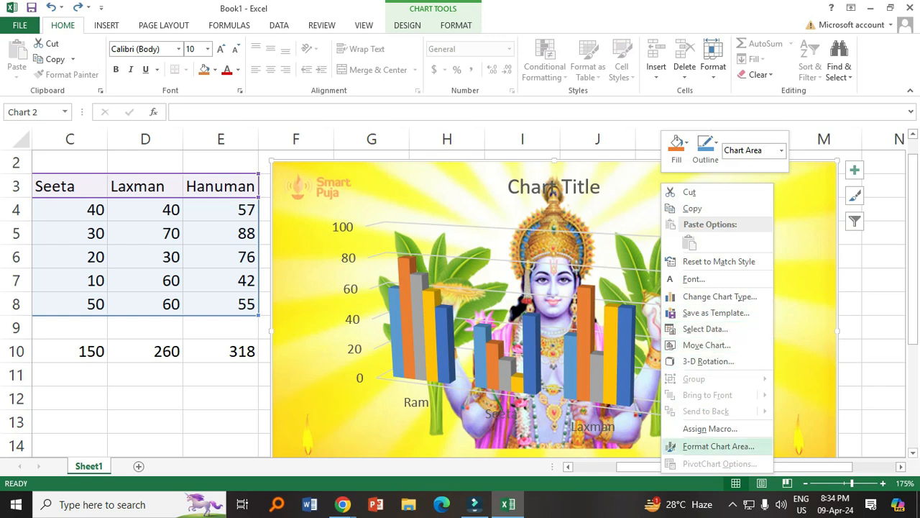
{"action": "left_click", "coordinate": [719, 445]}
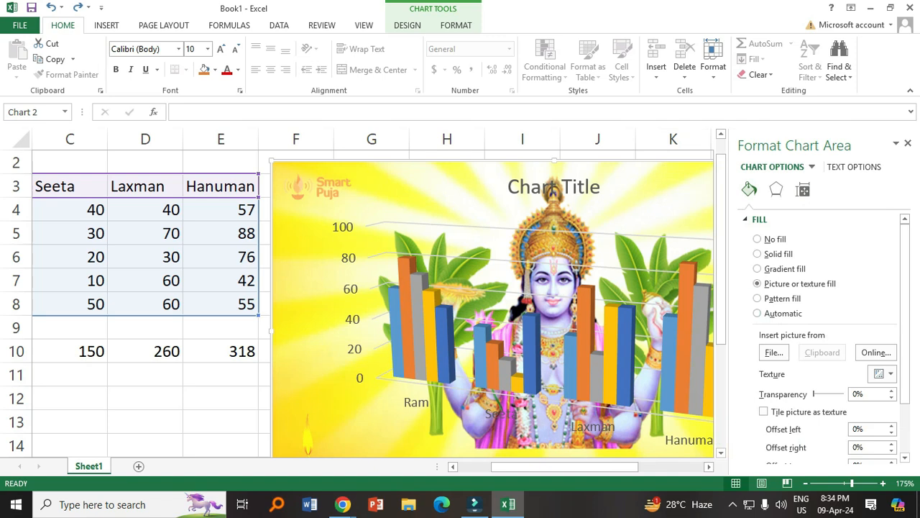
{"action": "left_click", "coordinate": [757, 239]}
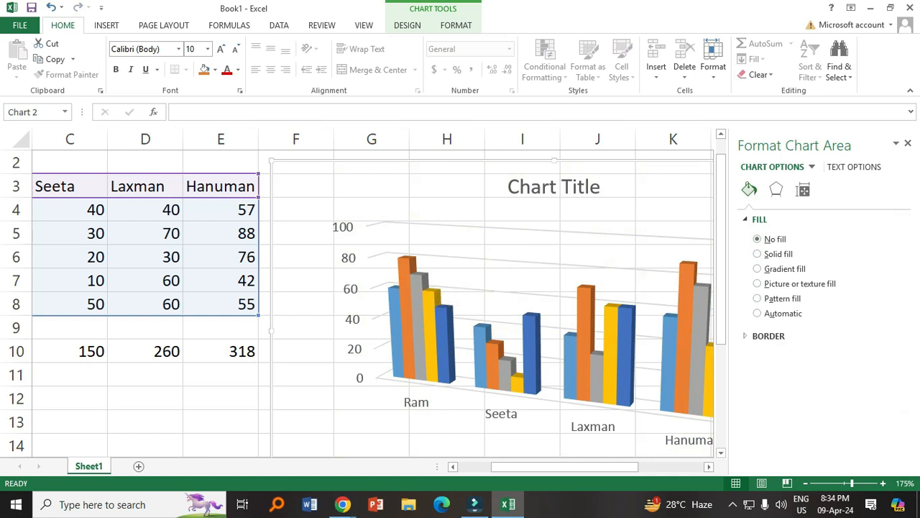
Step: Give the Sci data series a solid fill in the standard light blue colour
{"action": "mouse_move", "coordinate": [418, 296]}
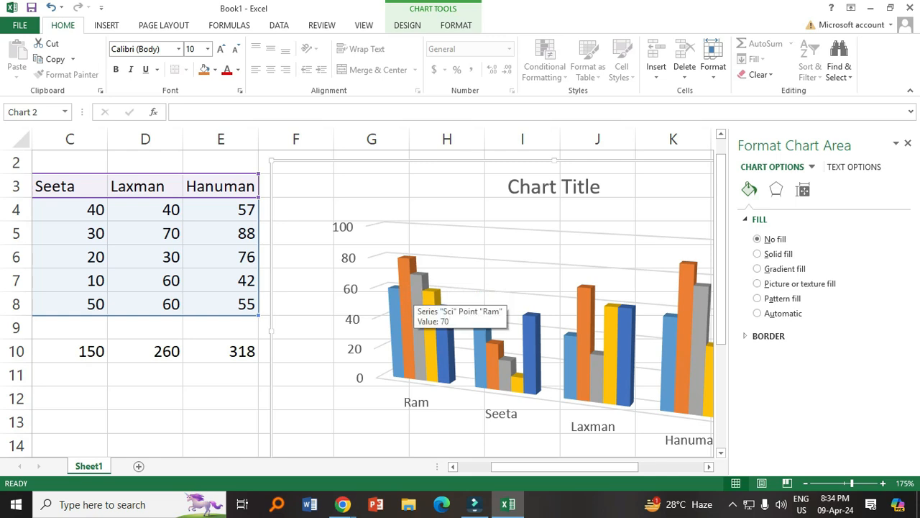
{"action": "left_click", "coordinate": [418, 296]}
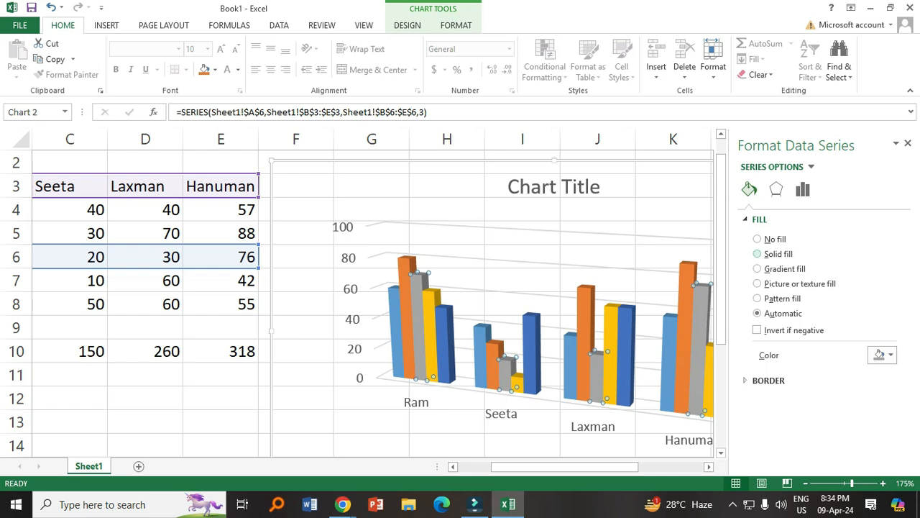
{"action": "left_click", "coordinate": [757, 254]}
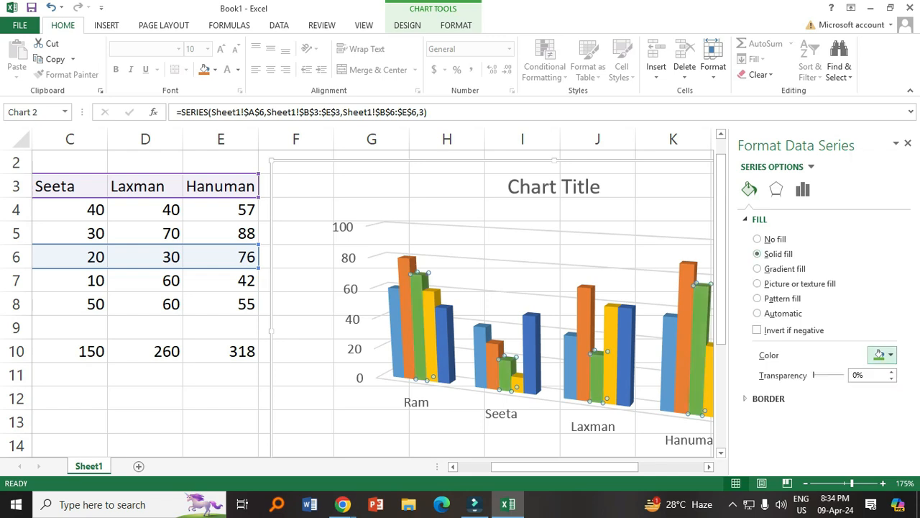
{"action": "left_click", "coordinate": [883, 354]}
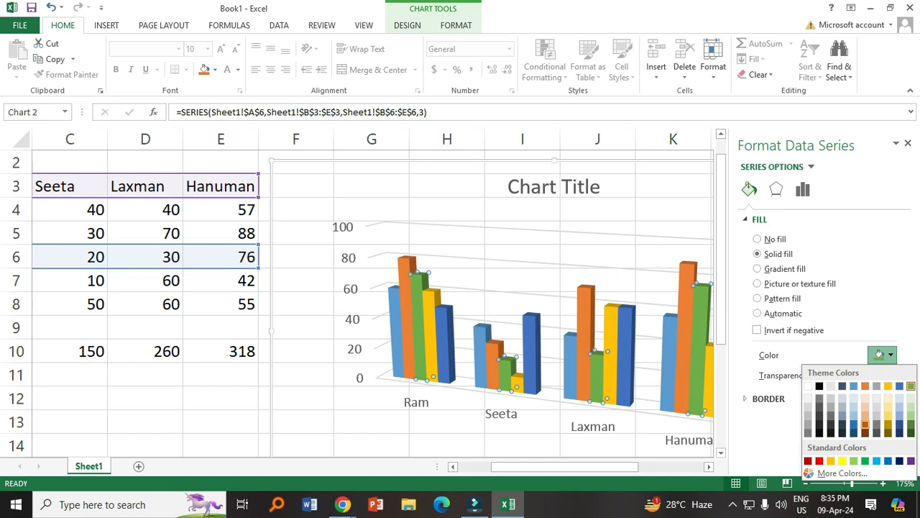
{"action": "left_click", "coordinate": [876, 460]}
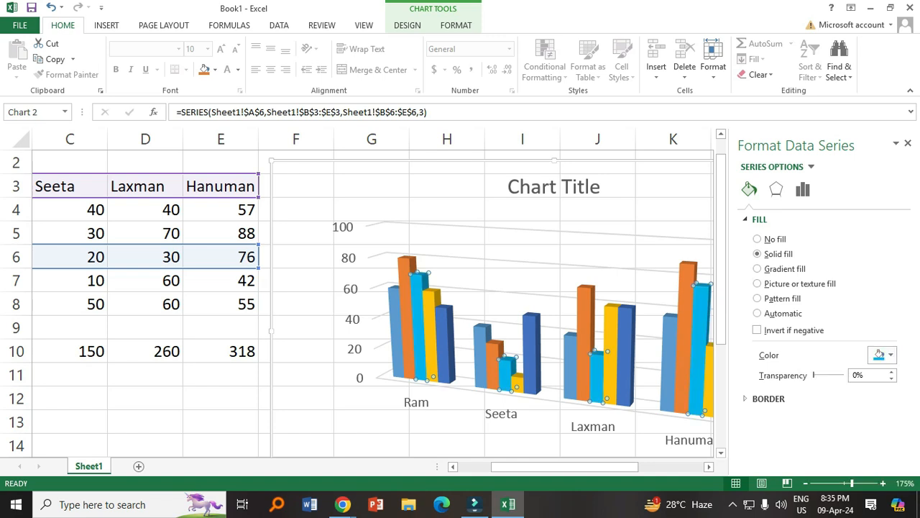
Step: Try black and red as the Sci series' fill colour, ending with a light grey theme colour
{"action": "left_click", "coordinate": [882, 355]}
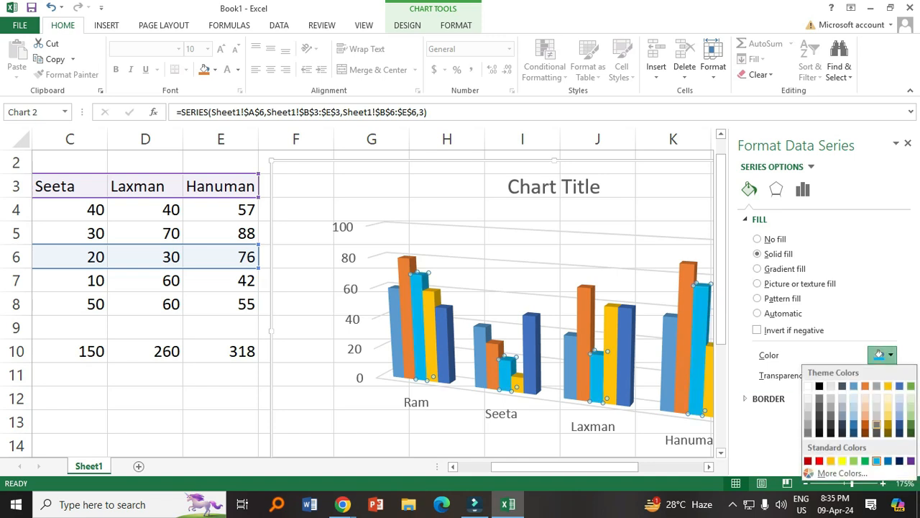
{"action": "left_click", "coordinate": [819, 386]}
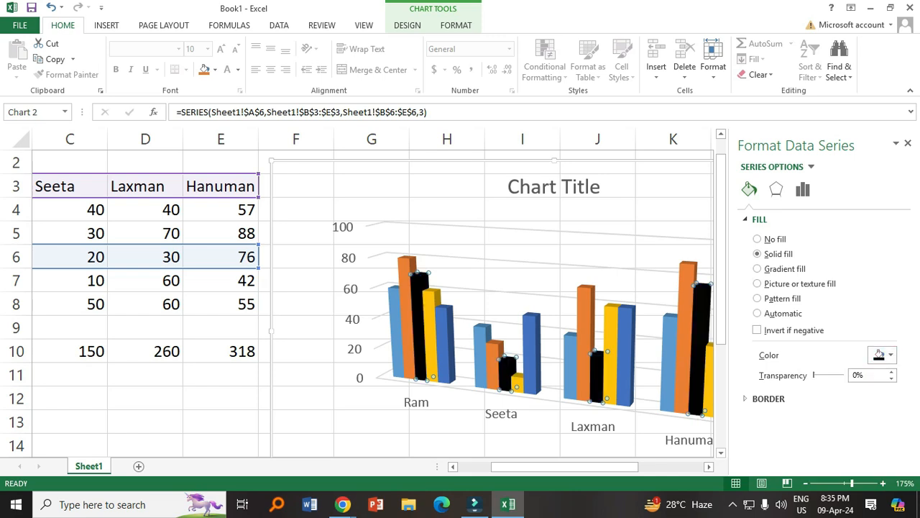
{"action": "left_click", "coordinate": [883, 354]}
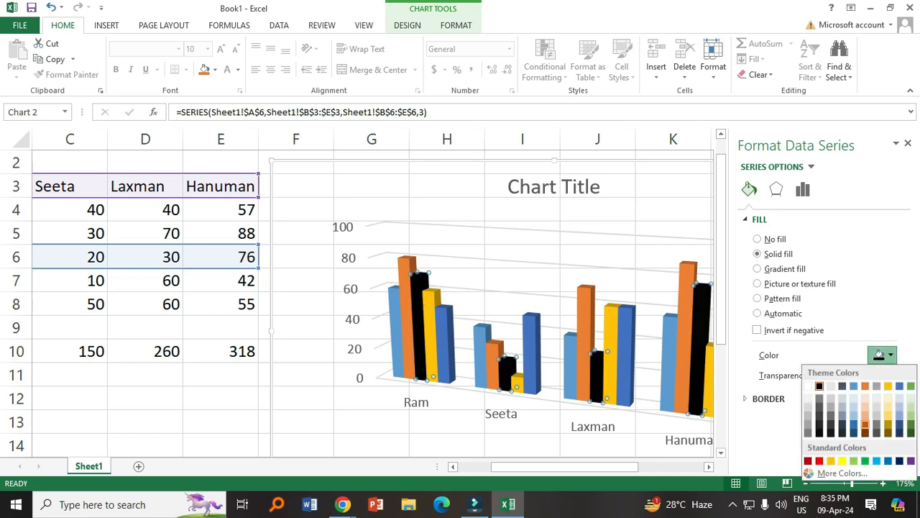
{"action": "left_click", "coordinate": [819, 461]}
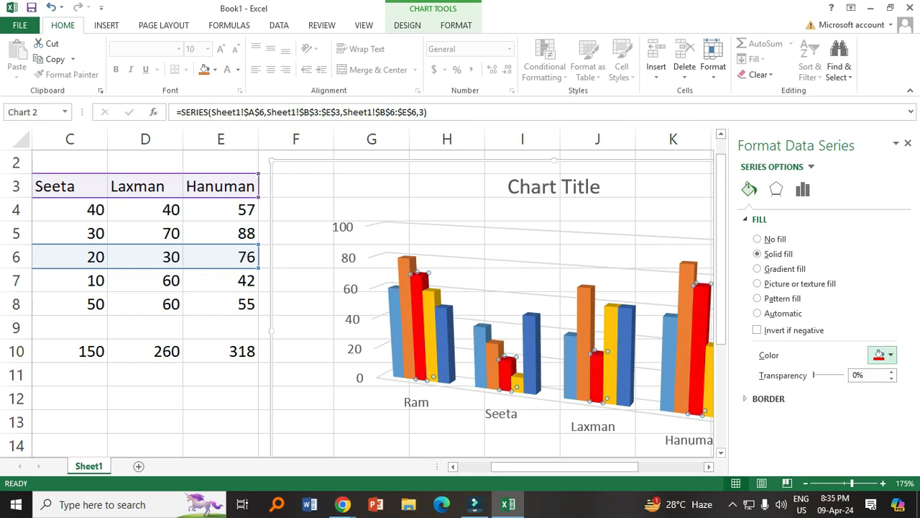
{"action": "left_click", "coordinate": [883, 355]}
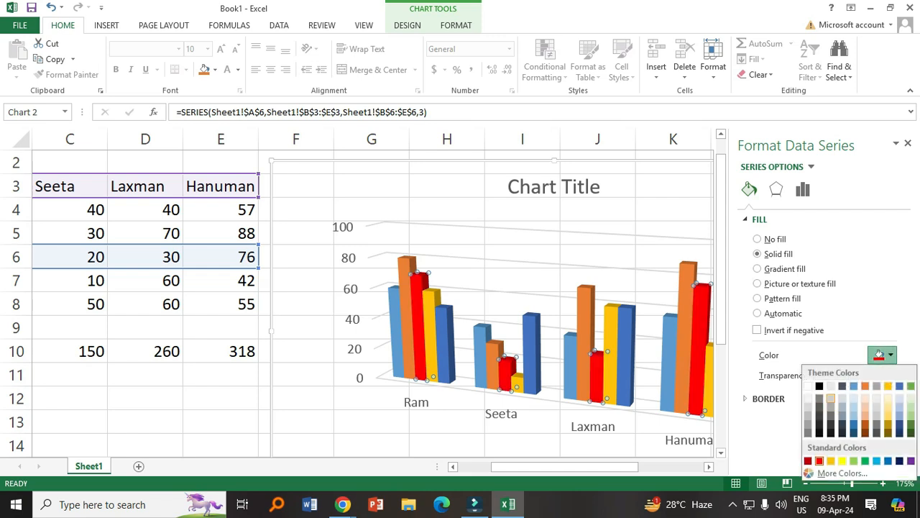
{"action": "left_click", "coordinate": [831, 397]}
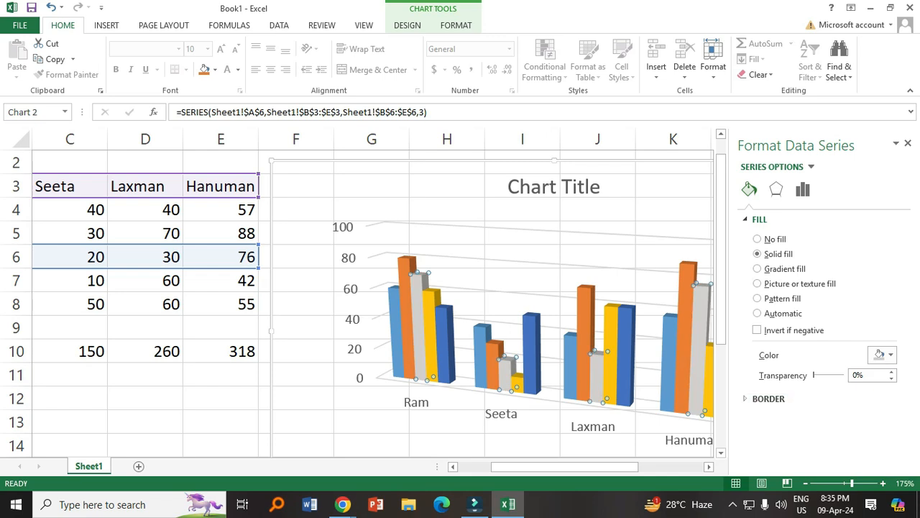
Step: Apply the Circle top bevel to the columns of the Maths series
{"action": "key", "text": "Up"}
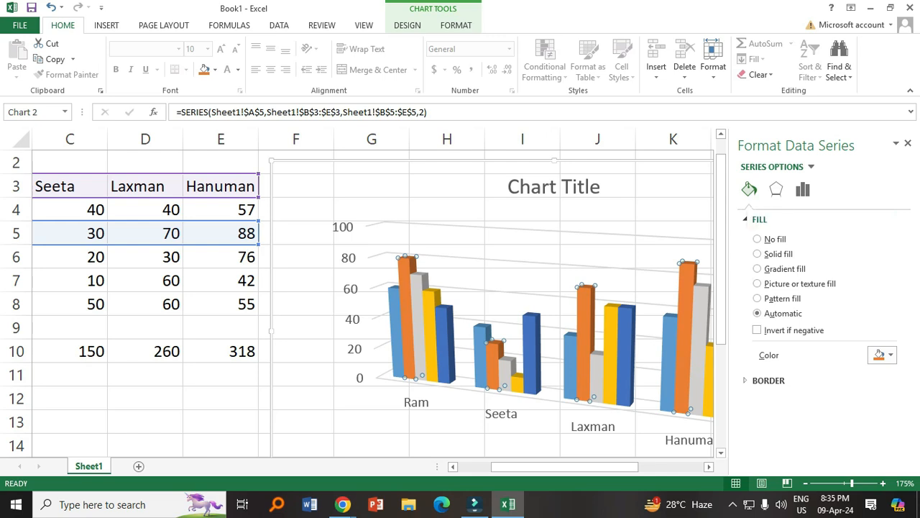
{"action": "left_click", "coordinate": [775, 189]}
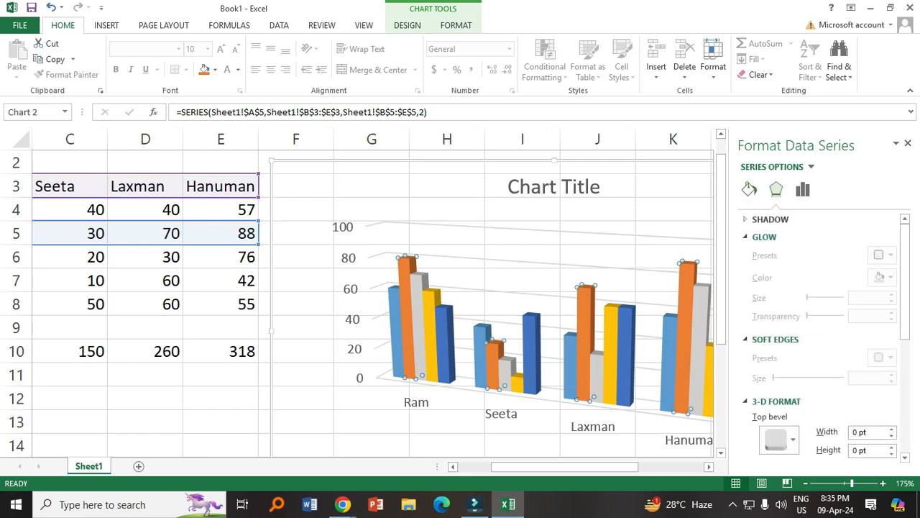
{"action": "scroll", "coordinate": [820, 338], "scroll_direction": "down", "scroll_amount": 1}
{"action": "scroll", "coordinate": [775, 376], "scroll_direction": "down", "scroll_amount": 1}
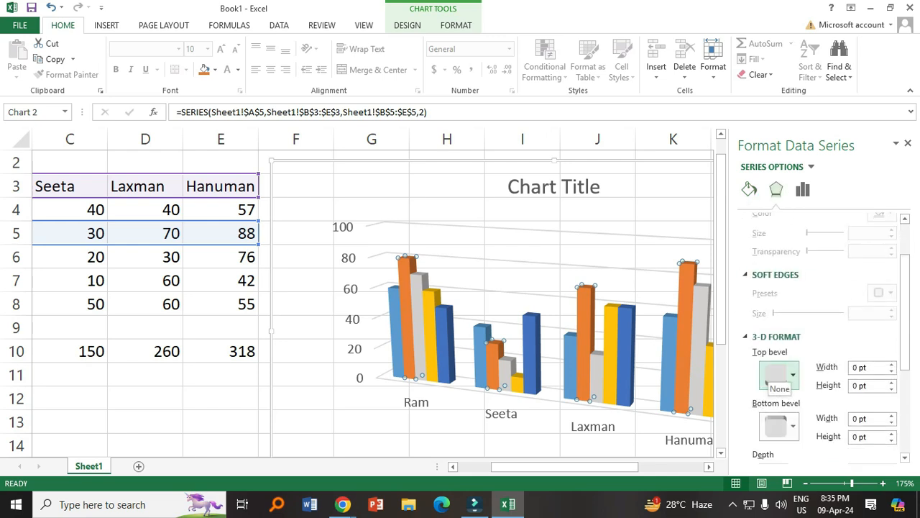
{"action": "left_click", "coordinate": [776, 374]}
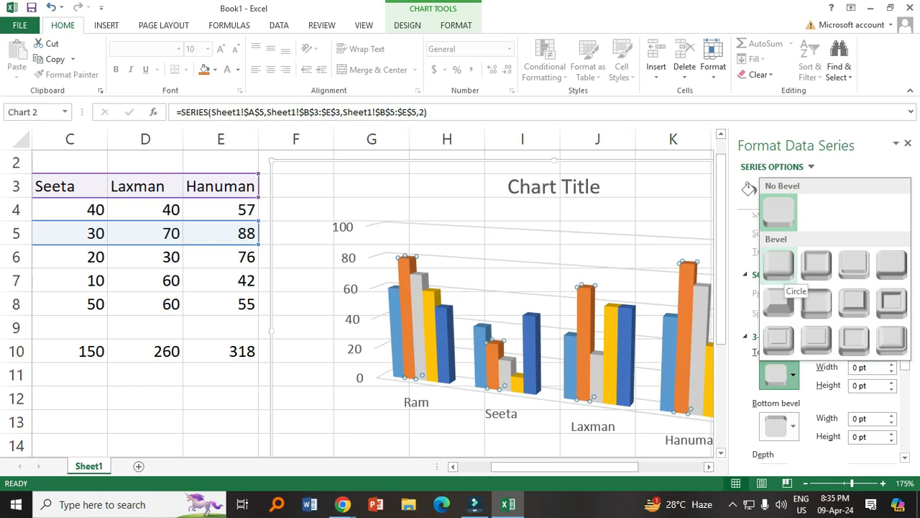
{"action": "left_click", "coordinate": [779, 264]}
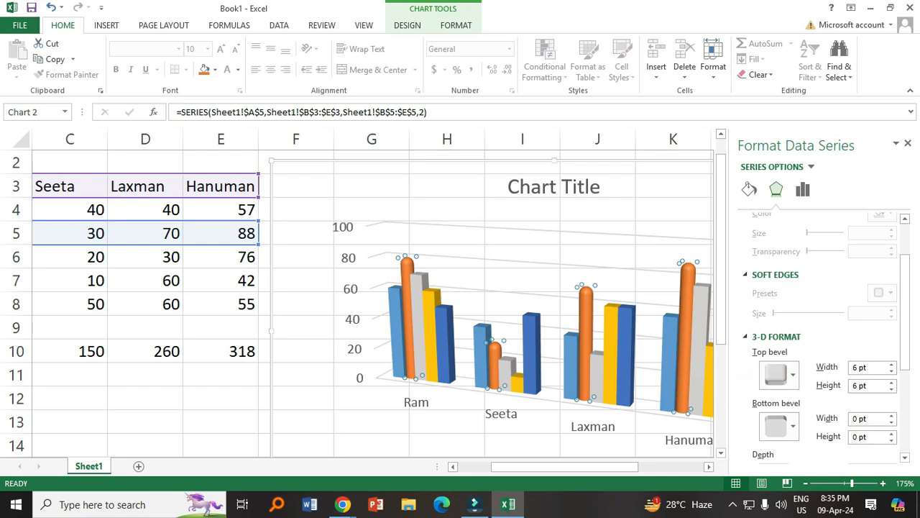
Step: Increase the chart area's height in small increments past 3.6 inches
{"action": "left_click", "coordinate": [803, 189]}
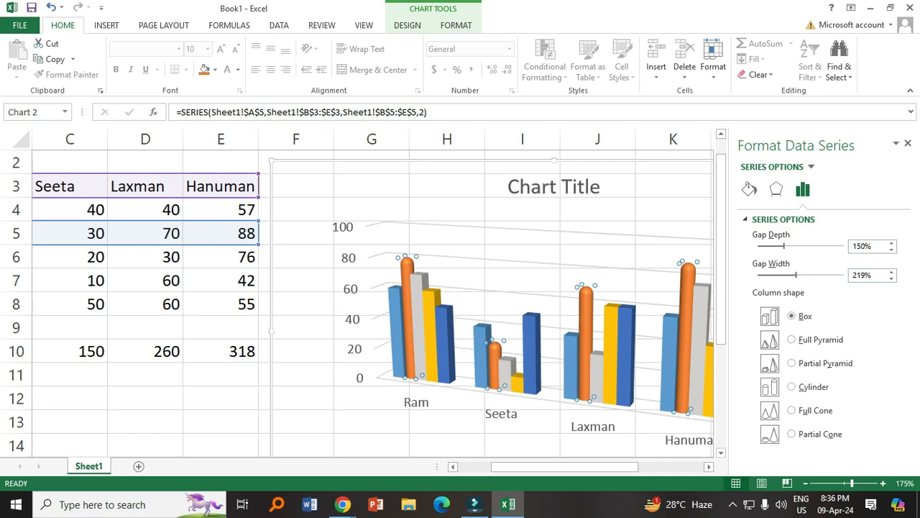
{"action": "key", "text": "Escape"}
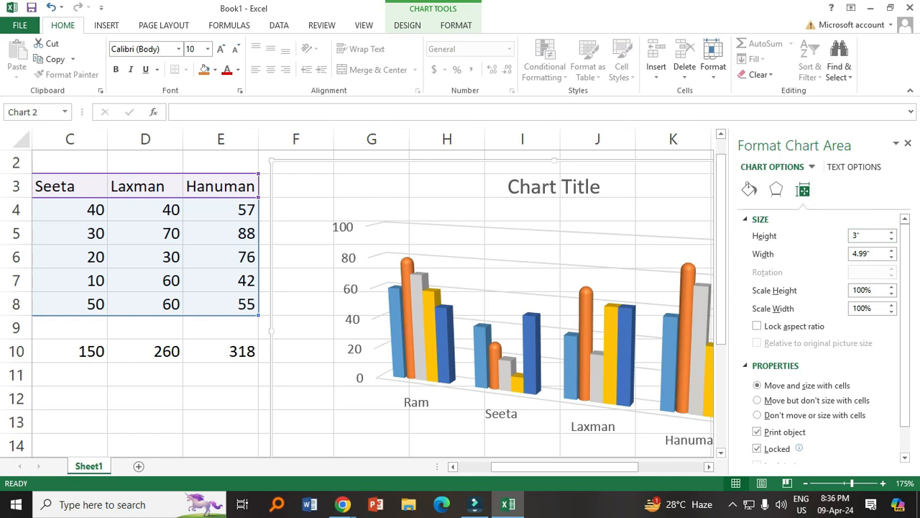
{"action": "left_click", "coordinate": [891, 232]}
{"action": "left_click", "coordinate": [891, 232]}
{"action": "left_click", "coordinate": [891, 232]}
{"action": "left_click", "coordinate": [891, 232]}
{"action": "left_click", "coordinate": [891, 232]}
{"action": "left_click", "coordinate": [890, 233]}
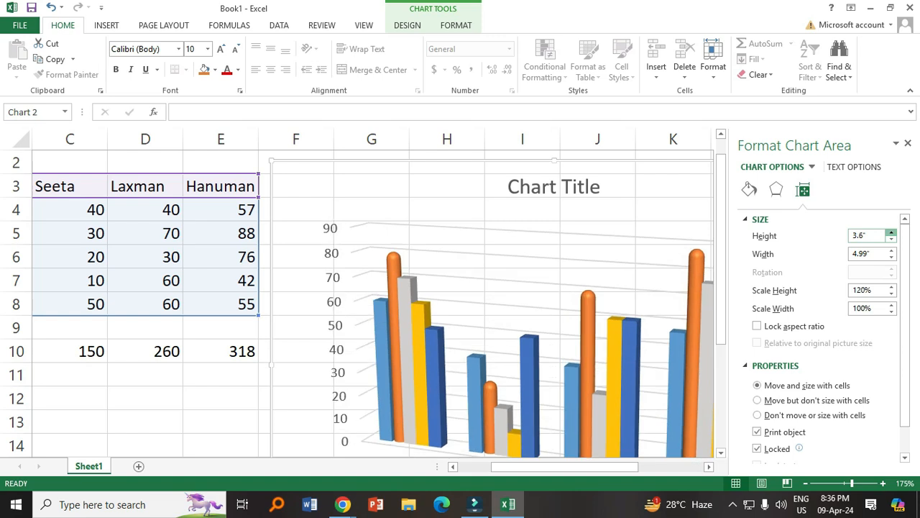
{"action": "left_click", "coordinate": [891, 233]}
{"action": "left_click", "coordinate": [890, 232]}
Step: Reduce the chart area's height to 2.3 inches
{"action": "left_click", "coordinate": [890, 238]}
{"action": "left_click", "coordinate": [891, 238]}
{"action": "left_click", "coordinate": [891, 238]}
{"action": "left_click", "coordinate": [891, 238]}
{"action": "left_click", "coordinate": [890, 238]}
{"action": "left_click", "coordinate": [891, 238]}
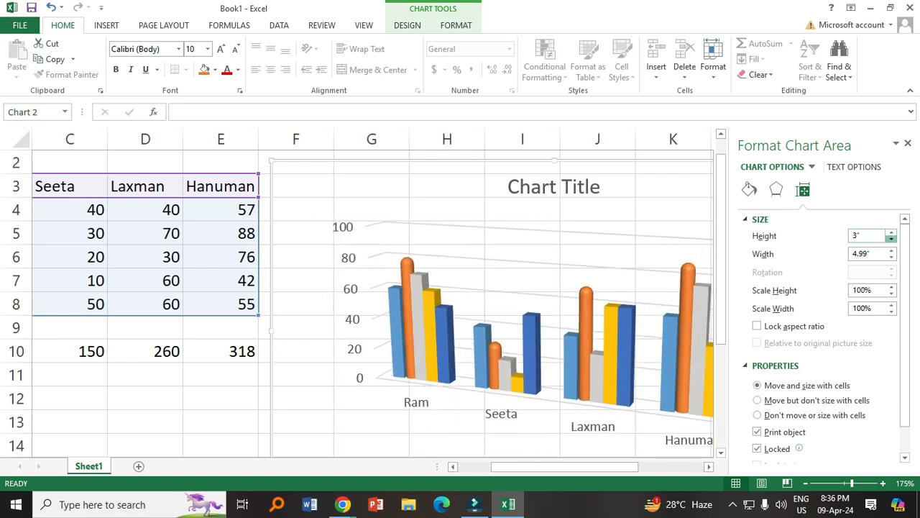
{"action": "left_click", "coordinate": [891, 238]}
{"action": "left_click", "coordinate": [891, 238]}
{"action": "left_click", "coordinate": [891, 238]}
{"action": "left_click", "coordinate": [890, 238]}
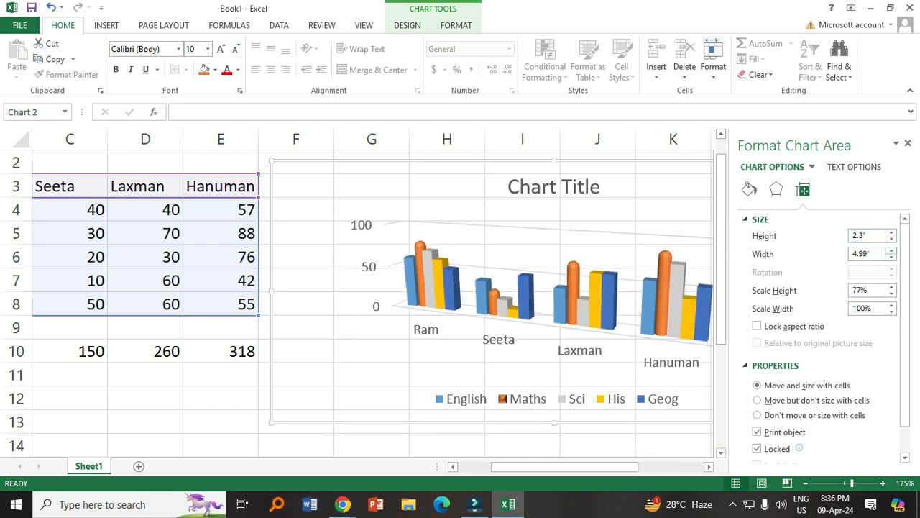
Step: Reduce the chart area's width to 4.6 inches
{"action": "left_click", "coordinate": [891, 256]}
{"action": "left_click", "coordinate": [890, 256]}
{"action": "left_click", "coordinate": [890, 255]}
{"action": "left_click", "coordinate": [890, 256]}
{"action": "left_click", "coordinate": [891, 255]}
{"action": "left_click", "coordinate": [890, 256]}
{"action": "left_click", "coordinate": [890, 255]}
{"action": "left_click", "coordinate": [890, 256]}
{"action": "left_click", "coordinate": [891, 256]}
{"action": "left_click", "coordinate": [891, 256]}
{"action": "left_click", "coordinate": [891, 256]}
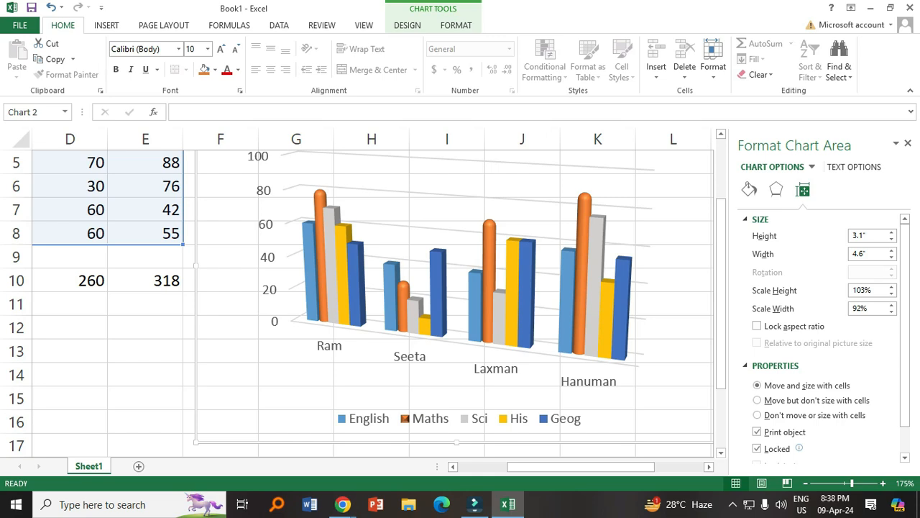
Step: Fill the columns of the Sci series with the Water droplets texture
{"action": "mouse_move", "coordinate": [597, 237]}
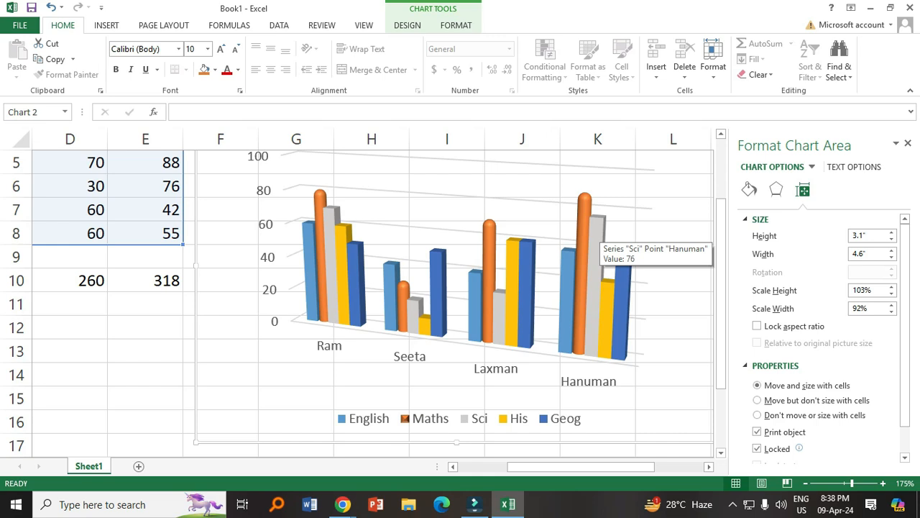
{"action": "right_click", "coordinate": [598, 229]}
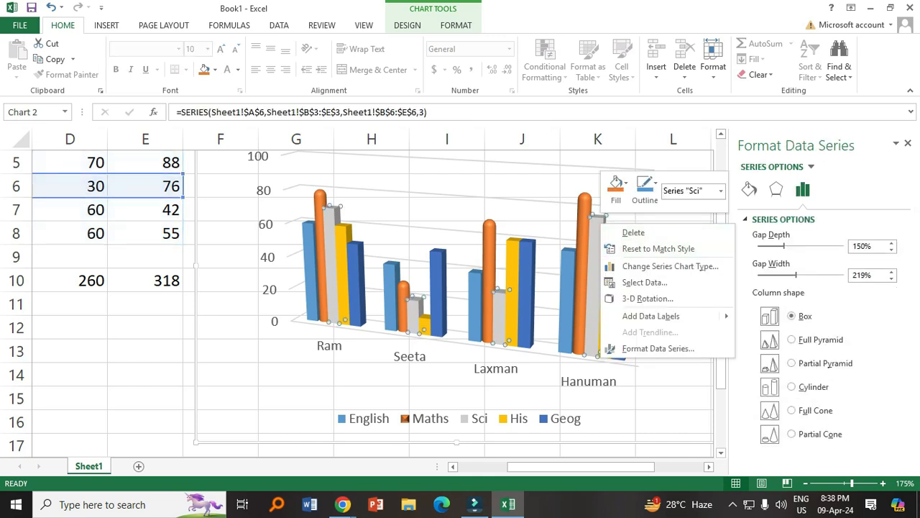
{"action": "left_click", "coordinate": [749, 189]}
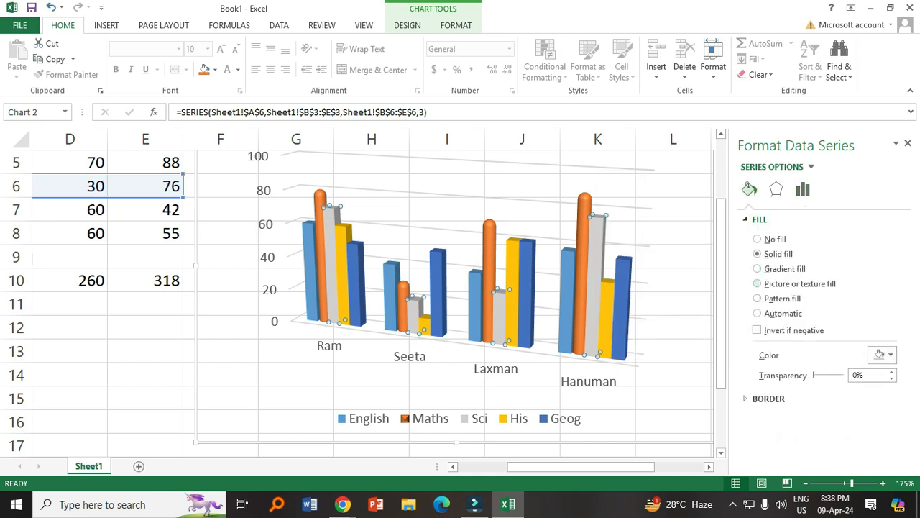
{"action": "left_click", "coordinate": [756, 284]}
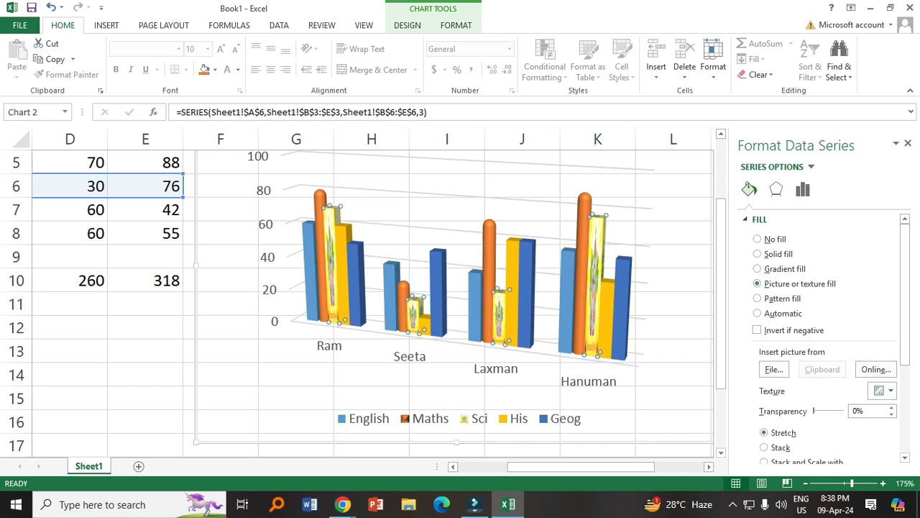
{"action": "left_click", "coordinate": [882, 390]}
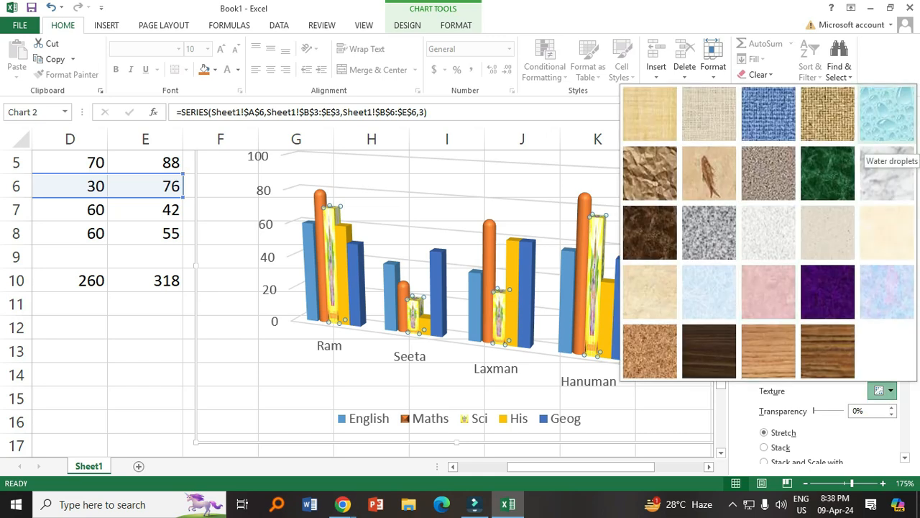
{"action": "left_click", "coordinate": [887, 115]}
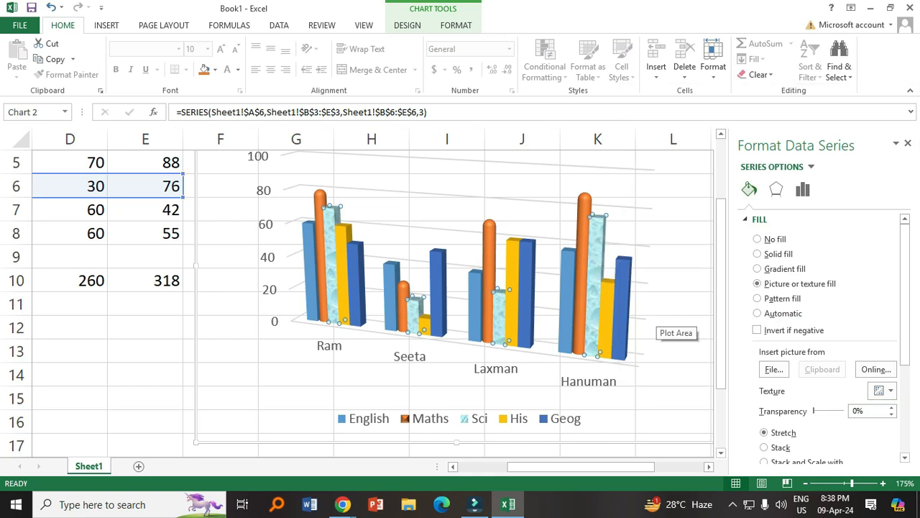
Step: Apply the Cool Slant top bevel, 13 pt wide and 6 pt high, to the columns of the Sci series
{"action": "scroll", "coordinate": [657, 327], "scroll_direction": "up", "scroll_amount": 5}
{"action": "scroll", "coordinate": [654, 327], "scroll_direction": "up", "scroll_amount": 10}
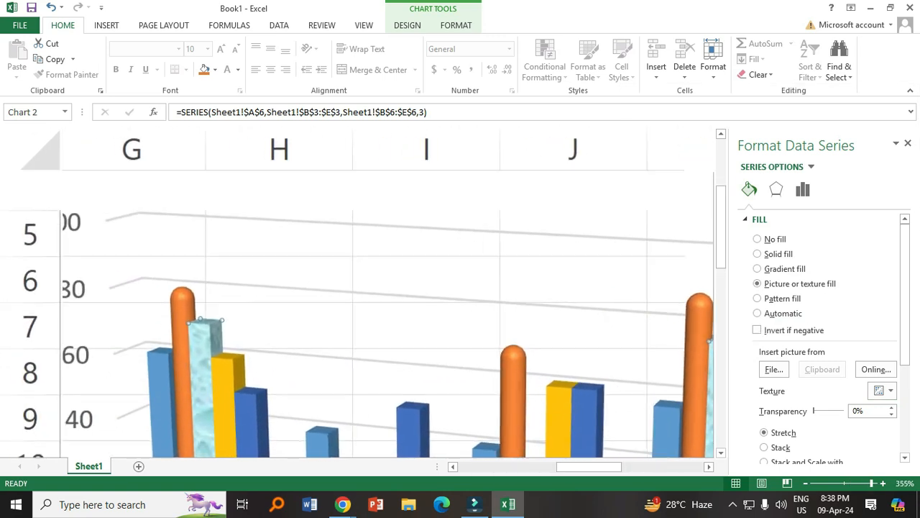
{"action": "scroll", "coordinate": [370, 309], "scroll_direction": "down", "scroll_amount": 3}
{"action": "scroll", "coordinate": [370, 310], "scroll_direction": "up", "scroll_amount": 3}
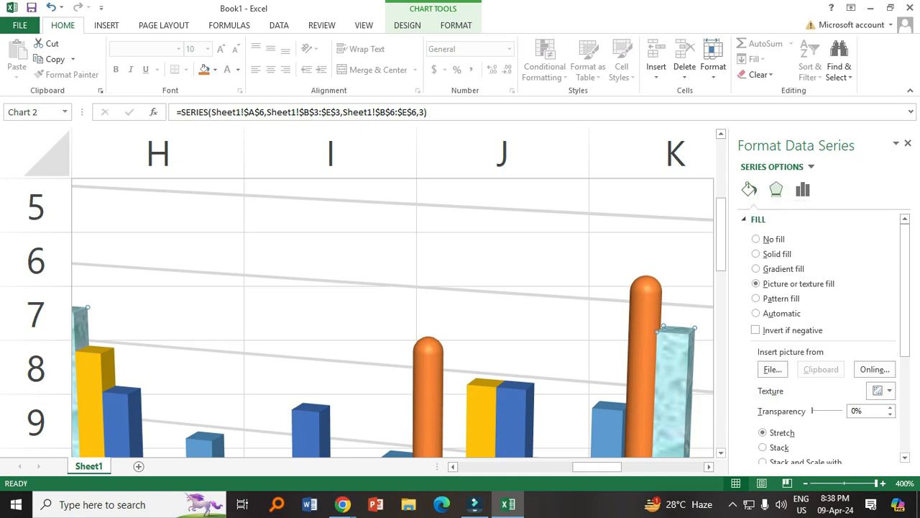
{"action": "left_click", "coordinate": [776, 189]}
{"action": "left_click", "coordinate": [778, 440]}
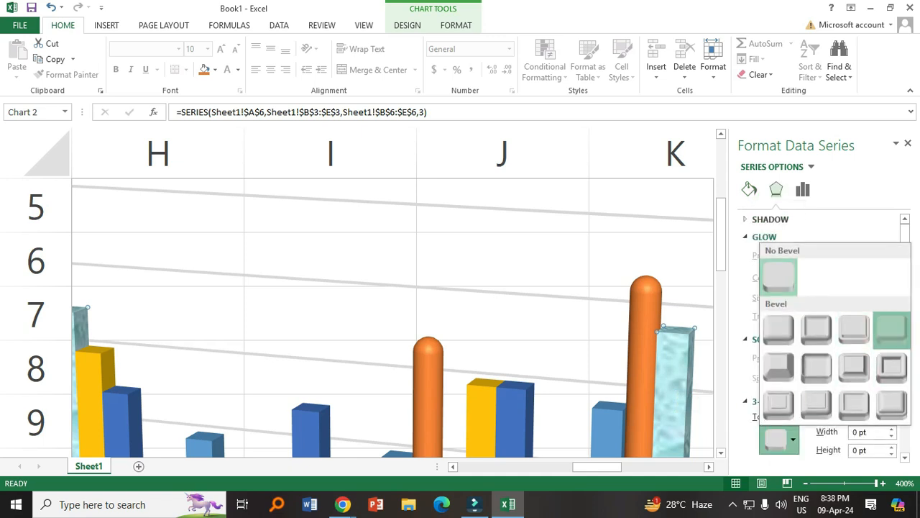
{"action": "left_click", "coordinate": [891, 330]}
{"action": "scroll", "coordinate": [683, 345], "scroll_direction": "down", "scroll_amount": 1}
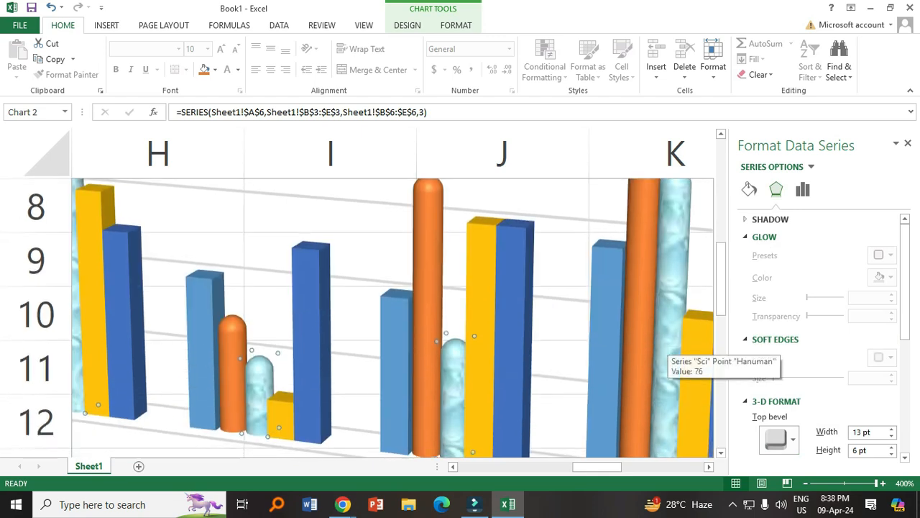
{"action": "mouse_move", "coordinate": [677, 284]}
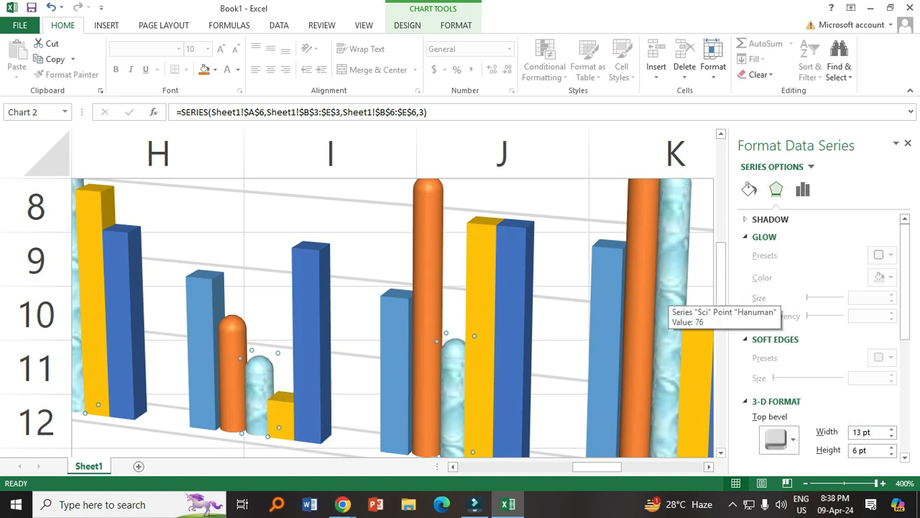
{"action": "scroll", "coordinate": [665, 309], "scroll_direction": "up", "scroll_amount": 1}
{"action": "mouse_move", "coordinate": [676, 392]}
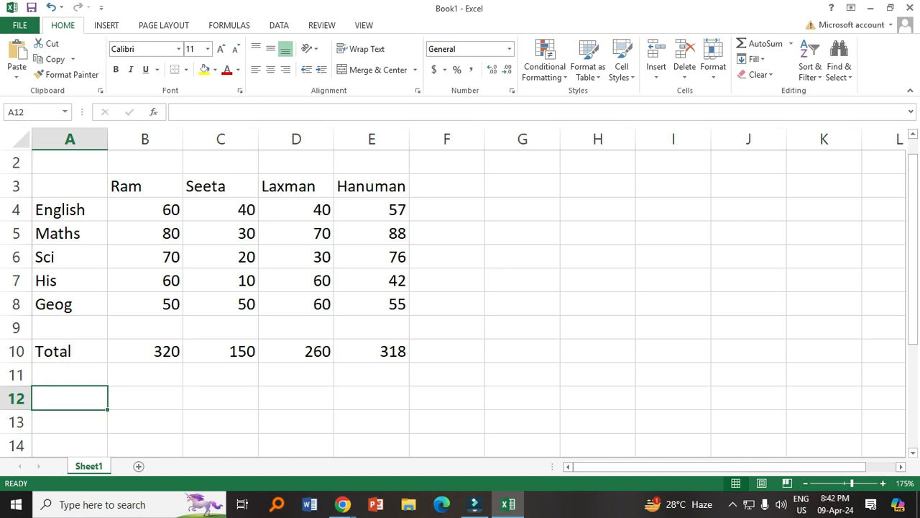
Step: Change the row label in cell A10 to "score" and enter the label "Total" in cell A12
{"action": "key", "text": "Up"}
{"action": "key", "text": "Up"}
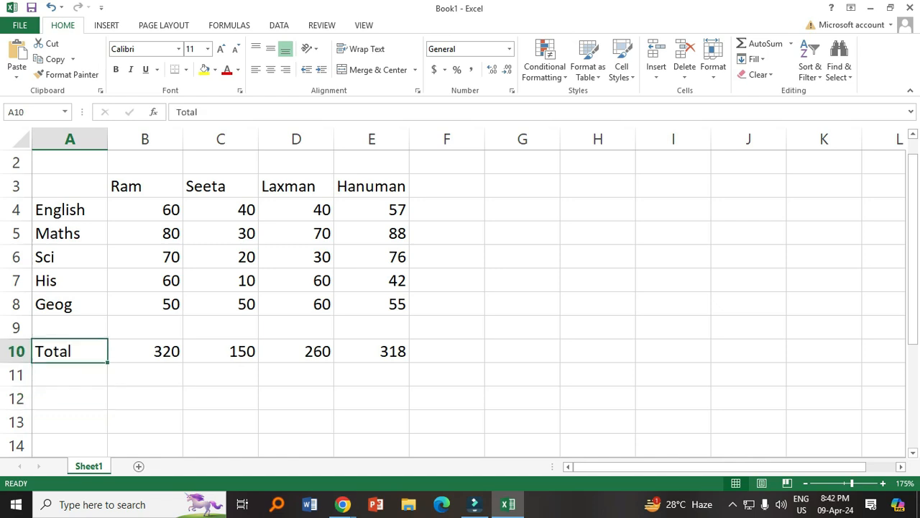
{"action": "type", "text": "sc"}
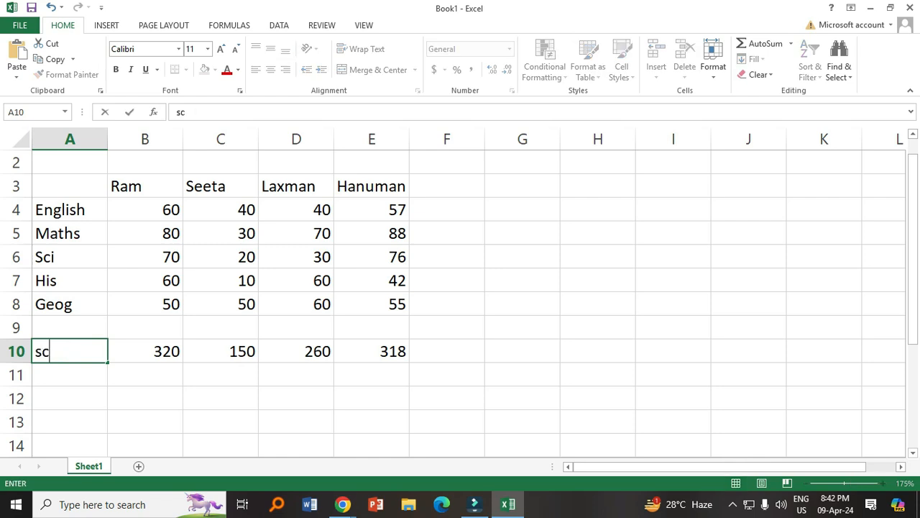
{"action": "type", "text": "ore"}
{"action": "key", "text": "Return"}
{"action": "key", "text": "Return"}
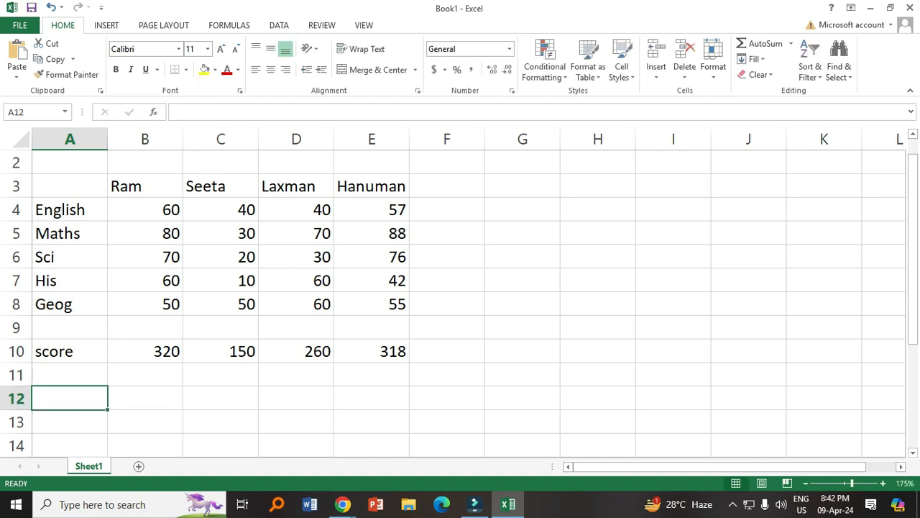
{"action": "type", "text": "Total"}
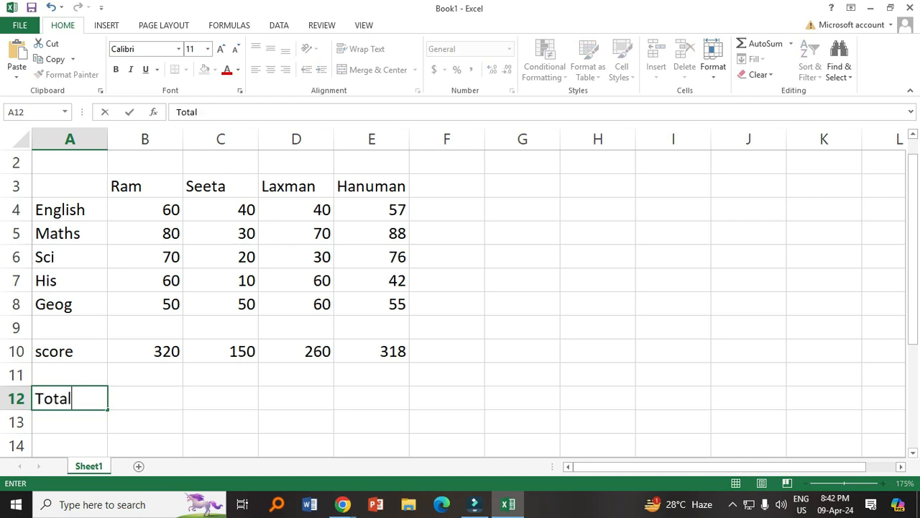
Step: Finish the Total label in A12, enter 500 in B12 and fill that value across through E12
{"action": "key", "text": "Tab"}
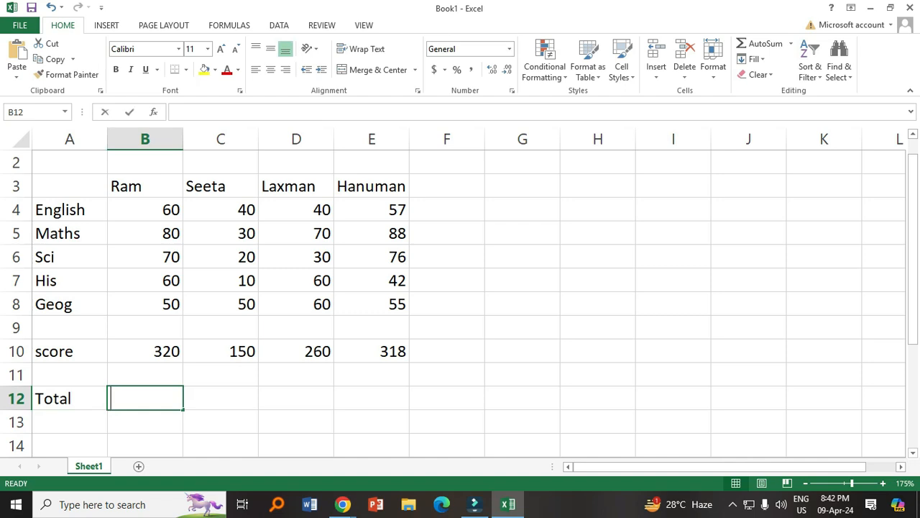
{"action": "type", "text": "500"}
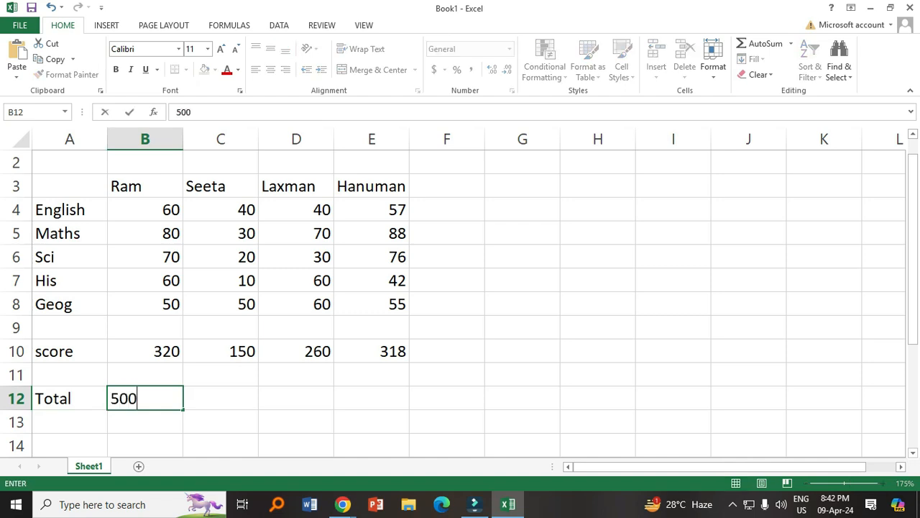
{"action": "key", "text": "Return"}
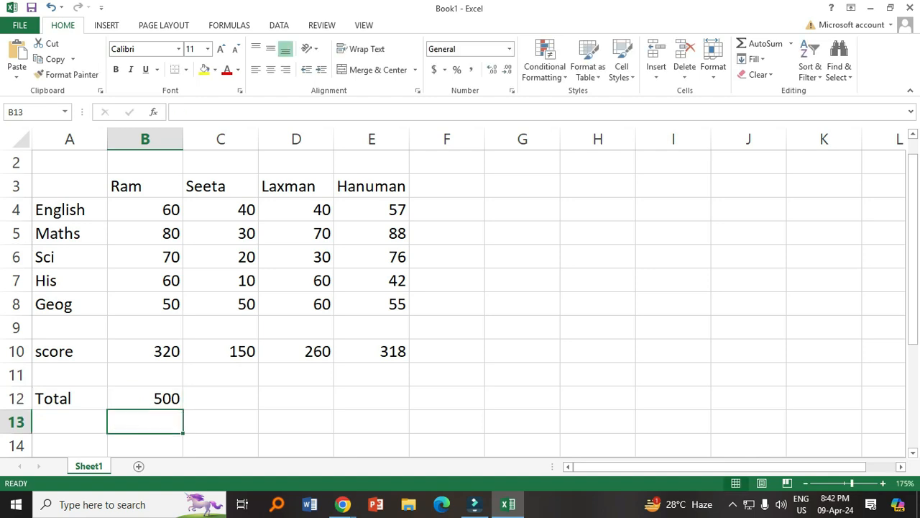
{"action": "scroll", "coordinate": [461, 302], "scroll_direction": "down", "scroll_amount": 1}
{"action": "left_click", "coordinate": [145, 328]}
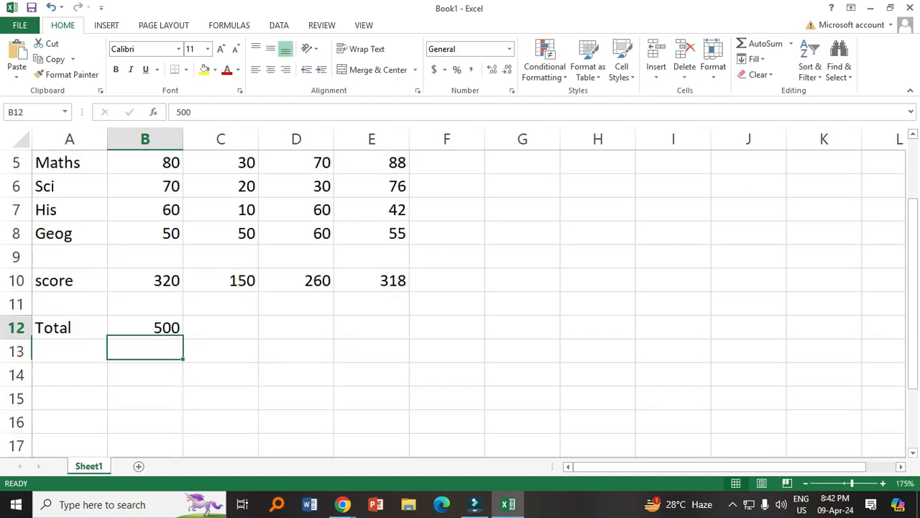
{"action": "left_click_drag", "start_coordinate": [183, 338], "coordinate": [374, 337]}
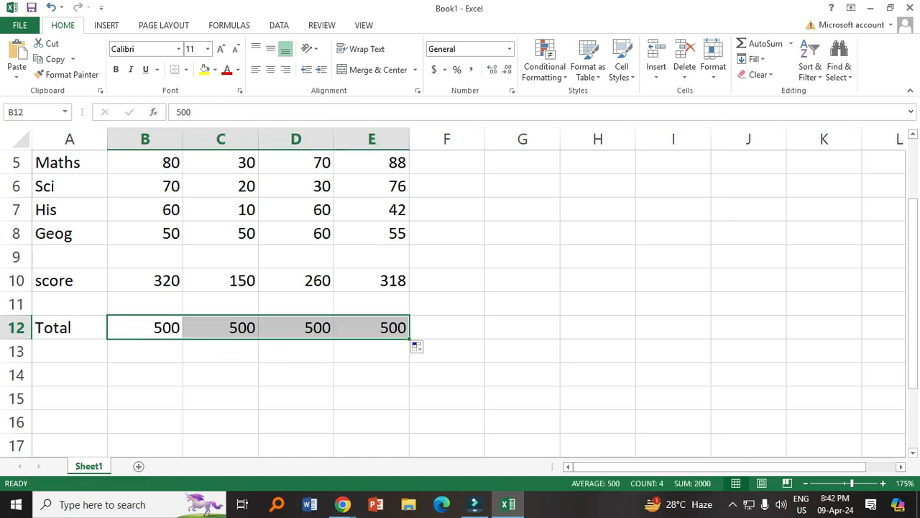
{"action": "left_click", "coordinate": [371, 397]}
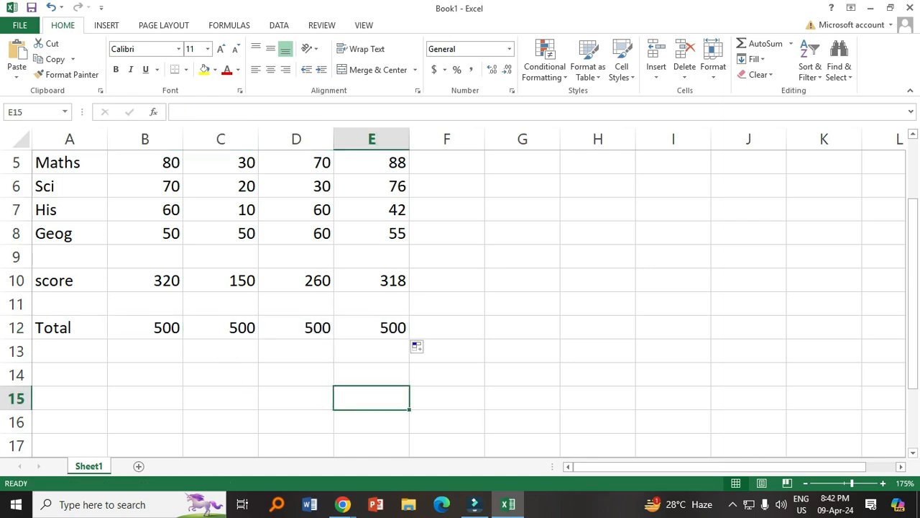
Step: Label cell A14 with "%" for the percentage row below the Total row
{"action": "left_click", "coordinate": [69, 374]}
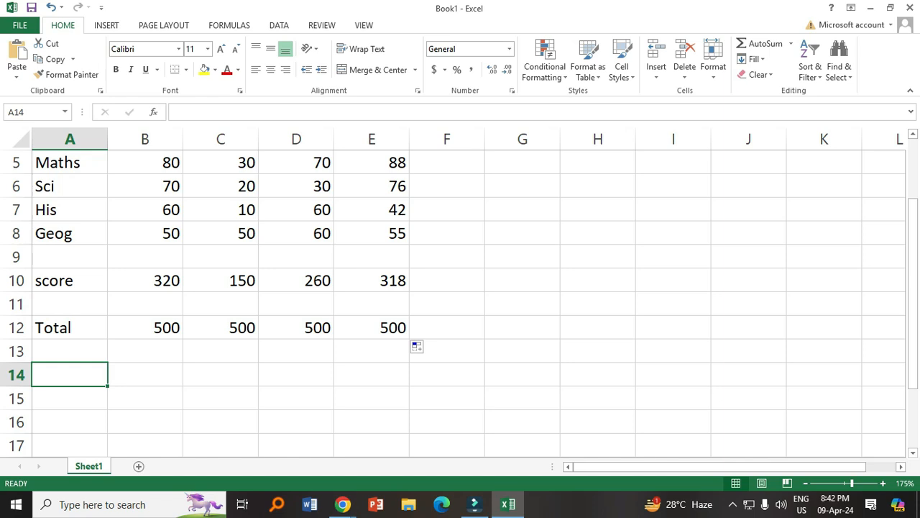
{"action": "type", "text": "%"}
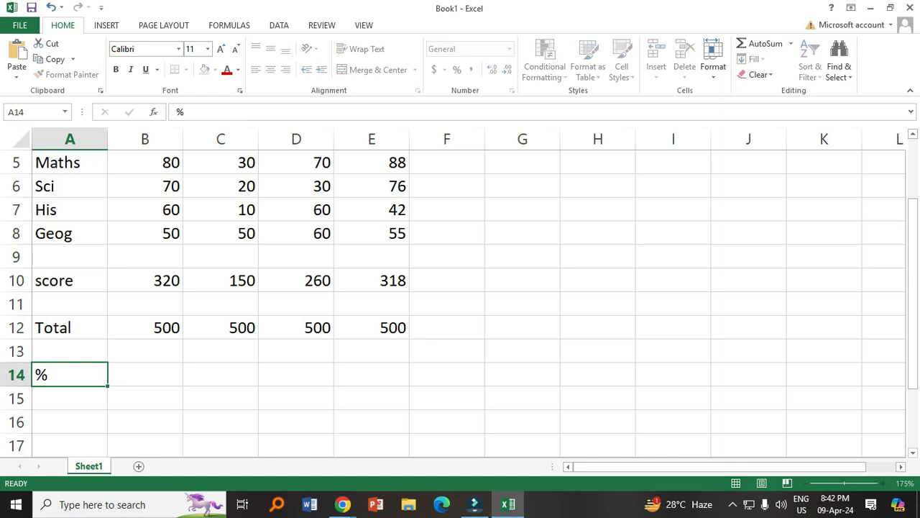
{"action": "key", "text": "Tab"}
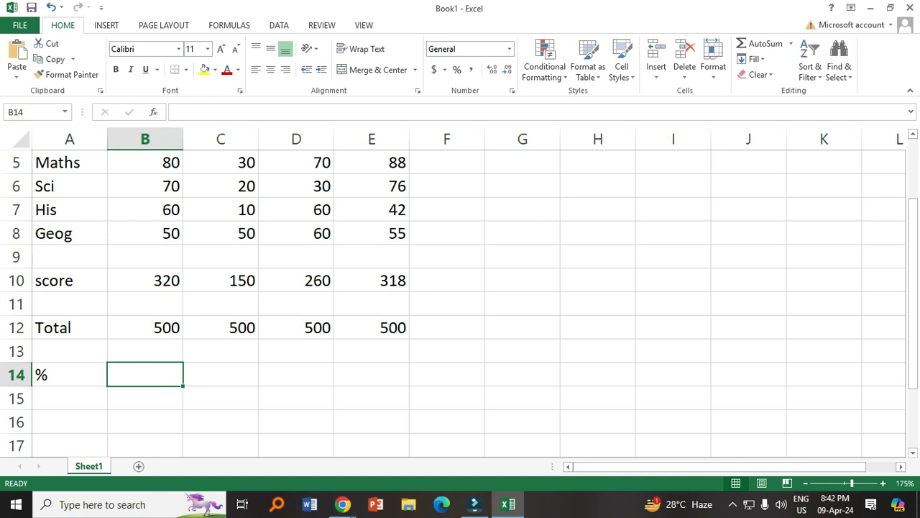
Step: Calculate the first student's percentage in B14 with the formula =B10/B12*100
{"action": "key", "text": "F2"}
{"action": "type", "text": "="}
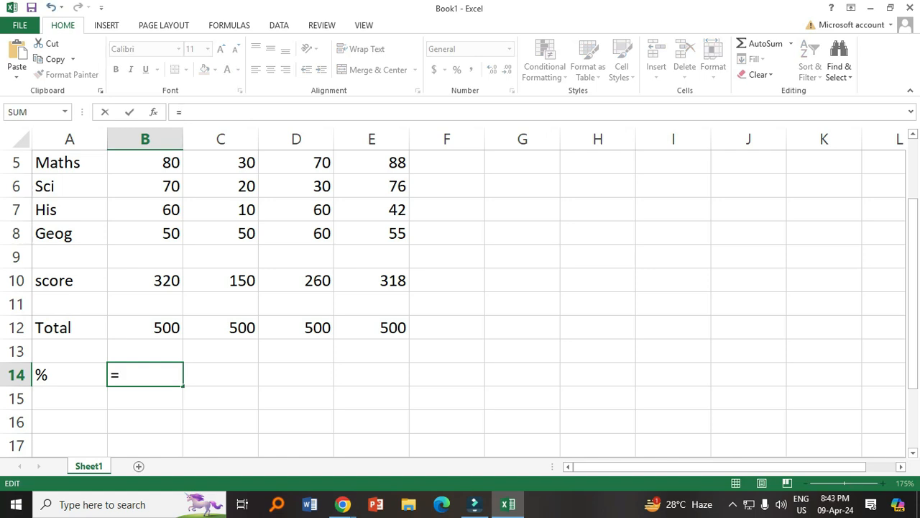
{"action": "left_click", "coordinate": [144, 281]}
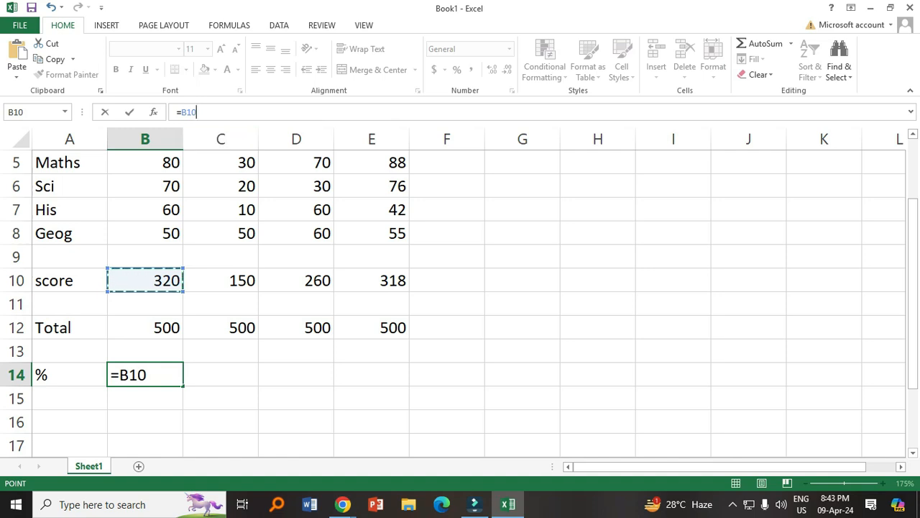
{"action": "type", "text": "/"}
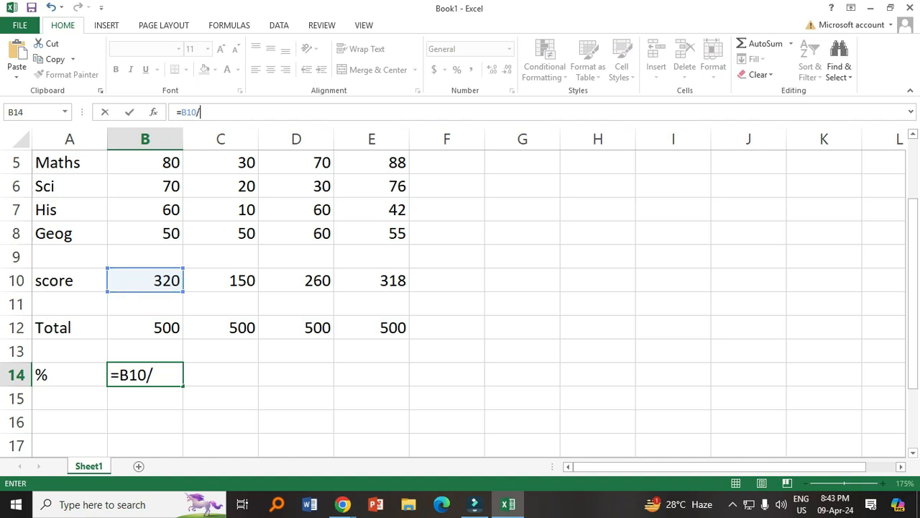
{"action": "left_click", "coordinate": [145, 328]}
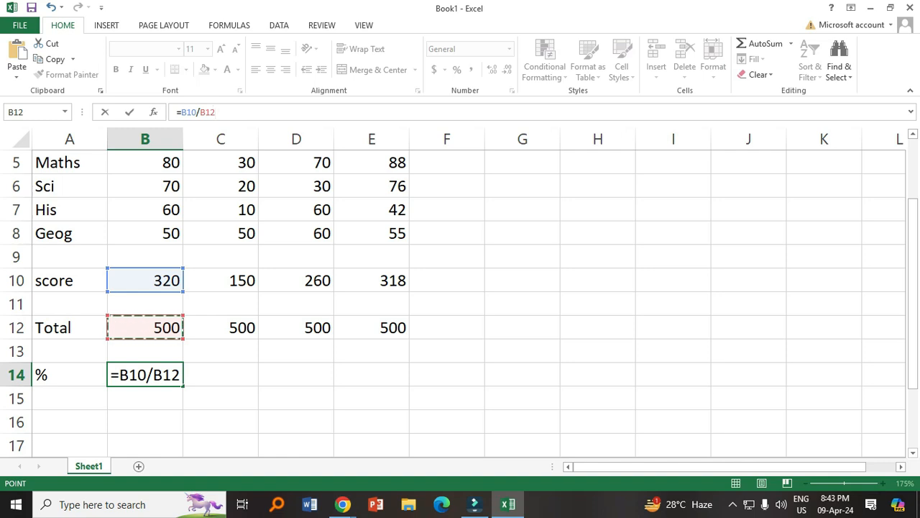
{"action": "type", "text": "*"}
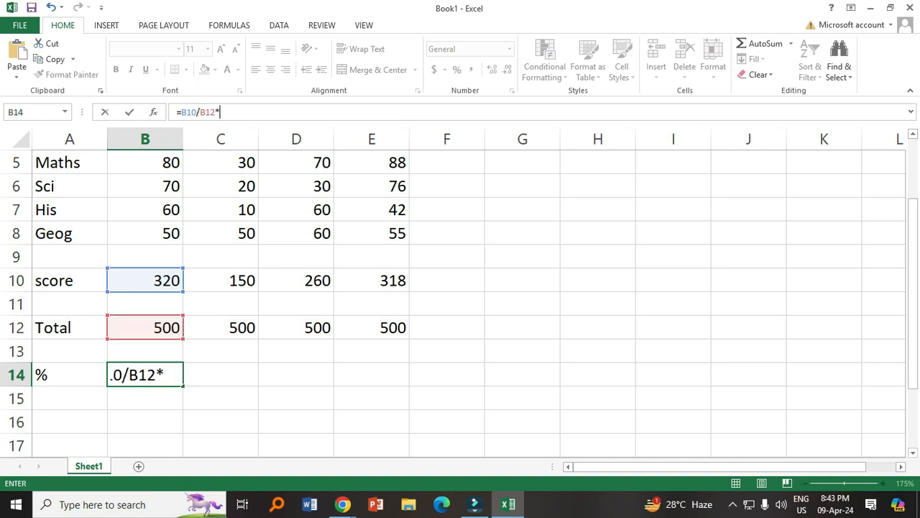
{"action": "type", "text": "100"}
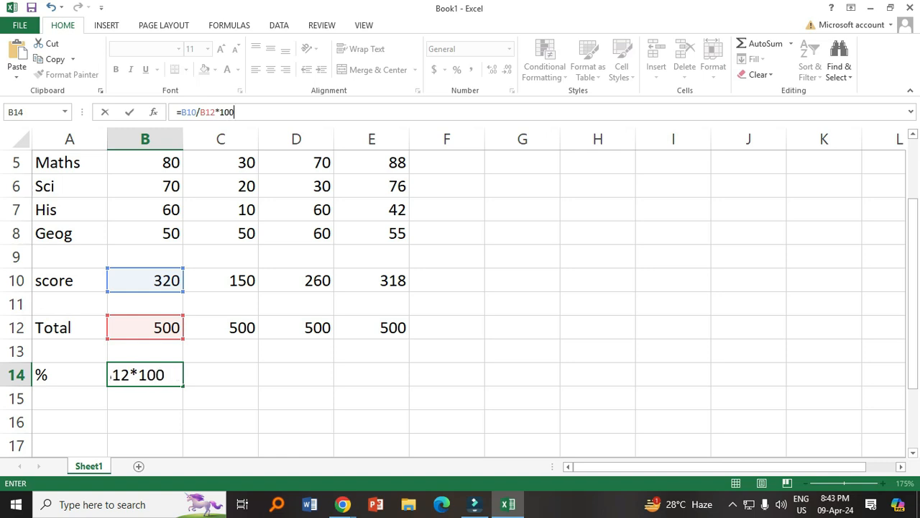
{"action": "key", "text": "Return"}
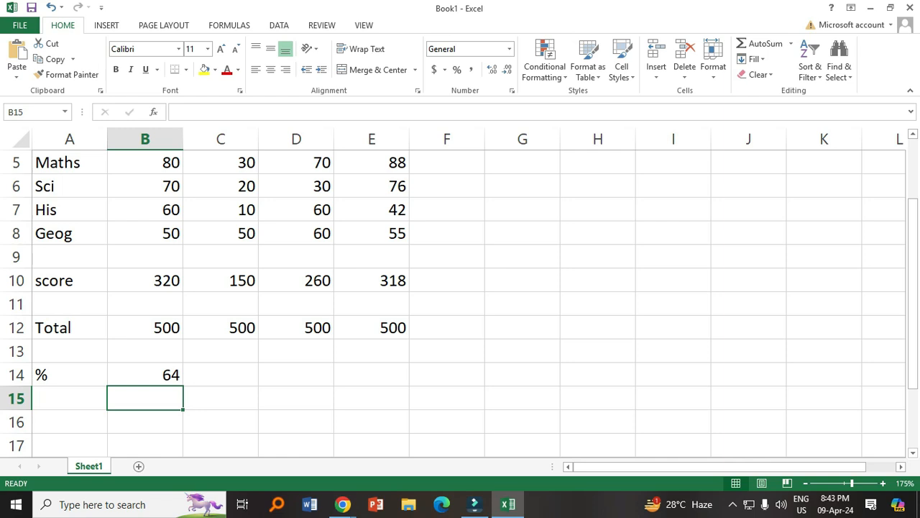
Step: Copy the percentage formula's text from B14 without altering that cell and paste it into A22, below the quoted SUM formula
{"action": "scroll", "coordinate": [460, 302], "scroll_direction": "up", "scroll_amount": 2}
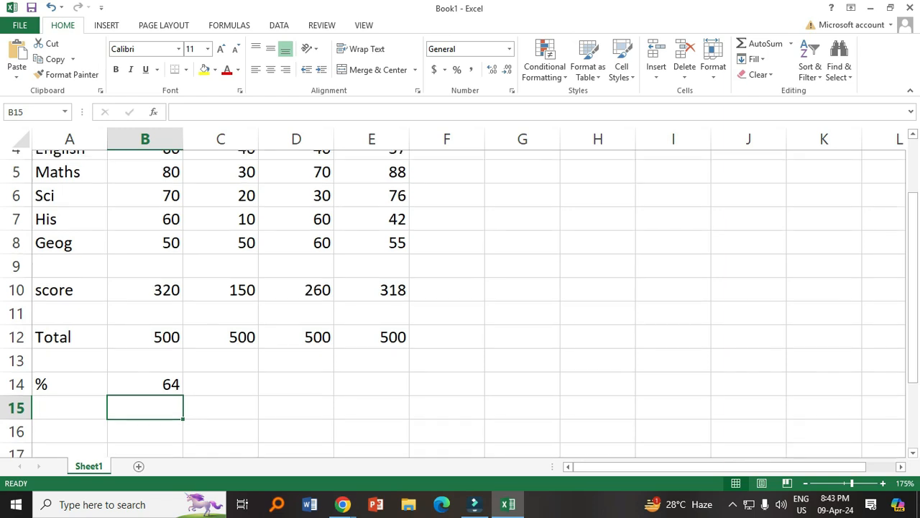
{"action": "scroll", "coordinate": [460, 302], "scroll_direction": "down", "scroll_amount": 2}
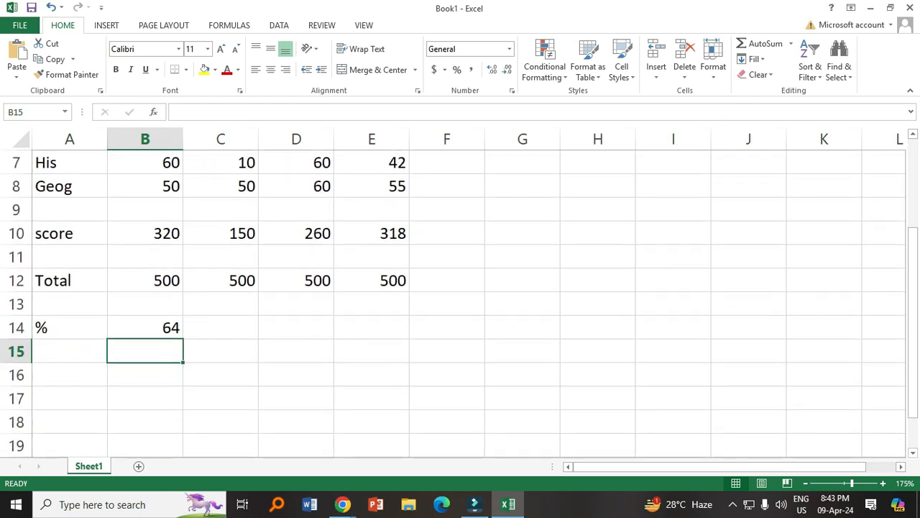
{"action": "left_click", "coordinate": [144, 327]}
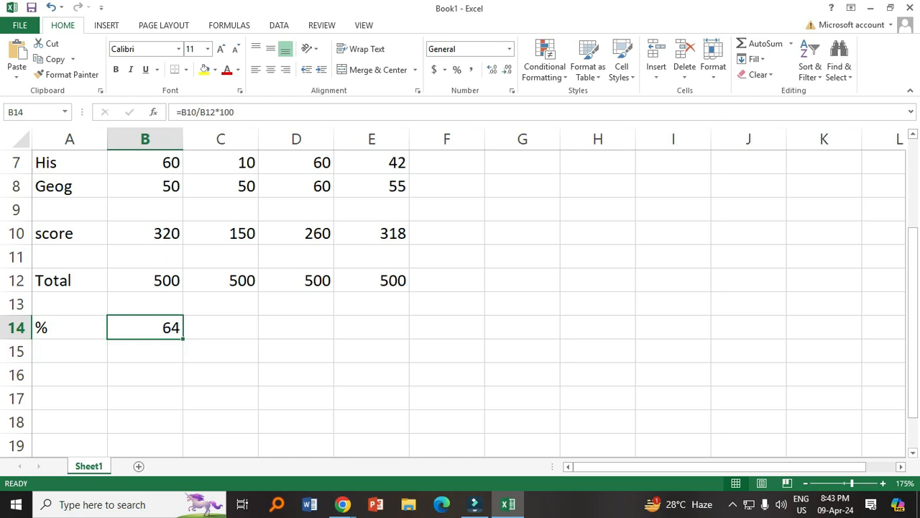
{"action": "left_click", "coordinate": [235, 111]}
{"action": "left_click_drag", "start_coordinate": [235, 112], "coordinate": [176, 112]}
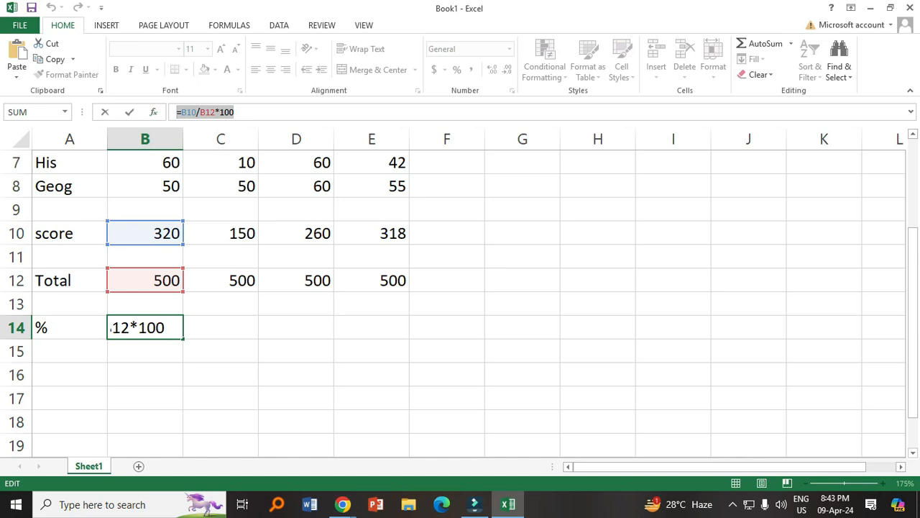
{"action": "left_click", "coordinate": [372, 422]}
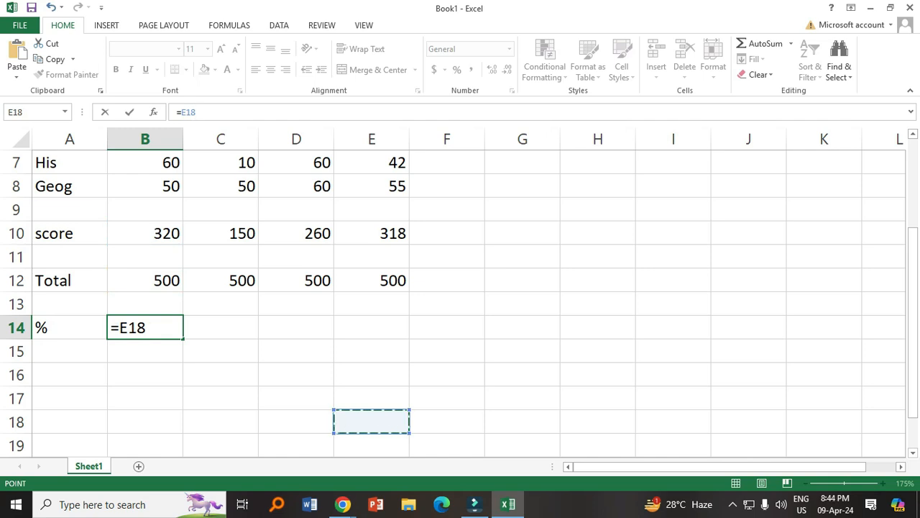
{"action": "key", "text": "Escape"}
{"action": "scroll", "coordinate": [460, 295], "scroll_direction": "down", "scroll_amount": 4}
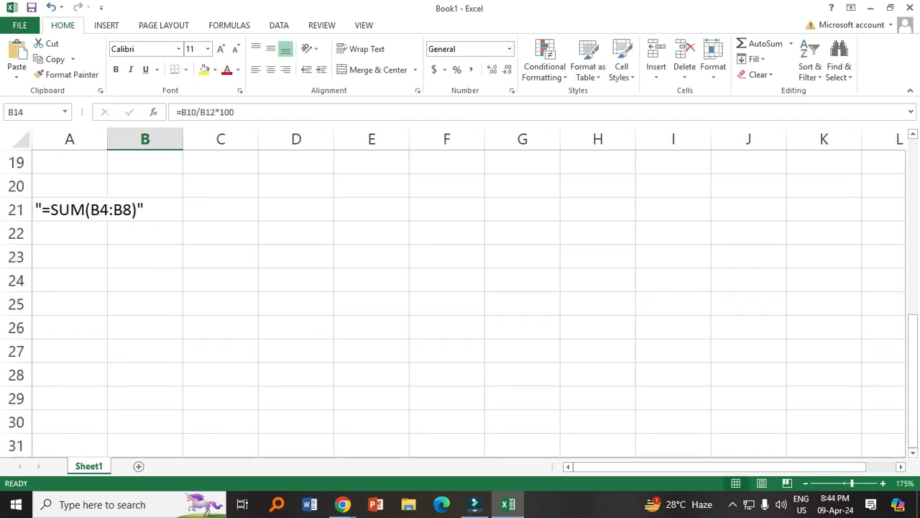
{"action": "left_click", "coordinate": [70, 233]}
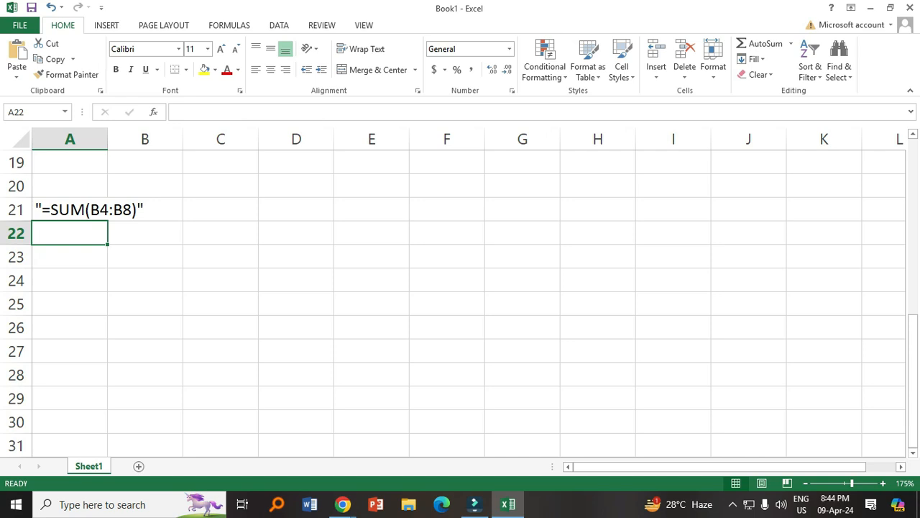
{"action": "key", "text": "ctrl+v"}
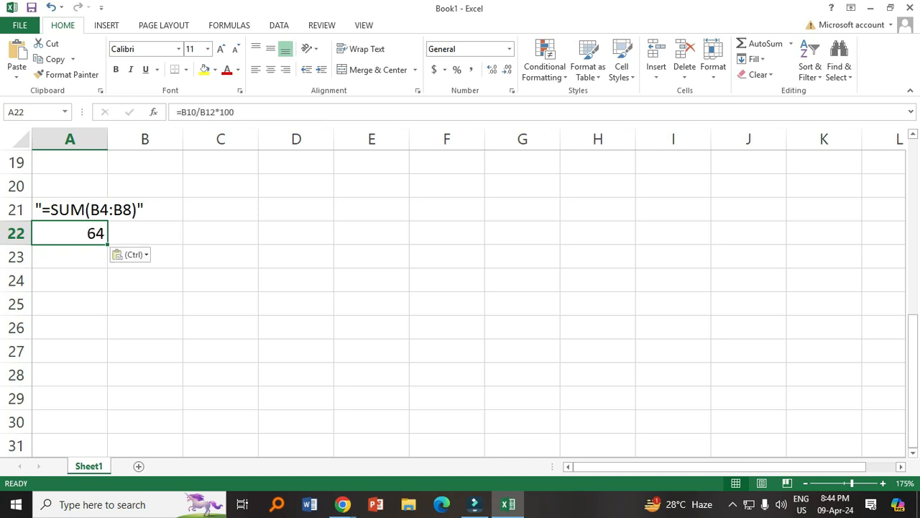
Step: Enclose the formula in A22 in quotation marks so the cell shows the text "=B10/B12*100"
{"action": "left_click", "coordinate": [70, 256]}
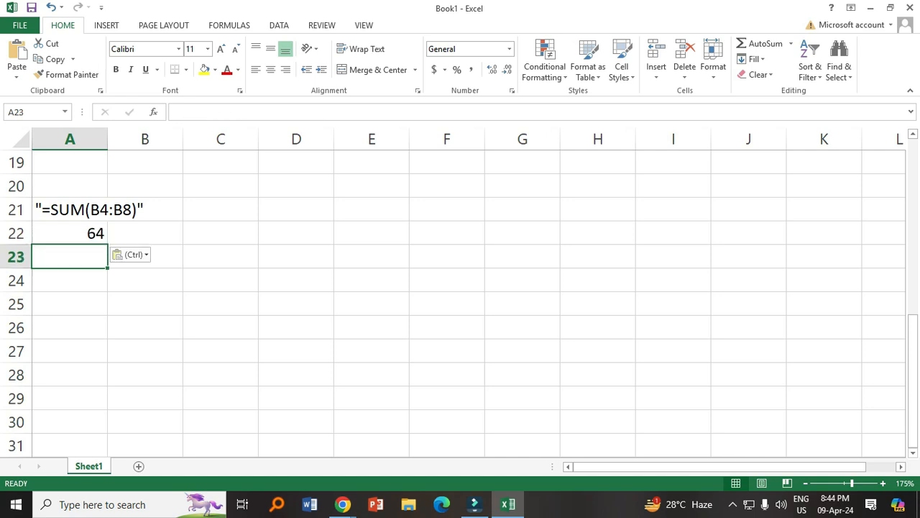
{"action": "left_click", "coordinate": [69, 233]}
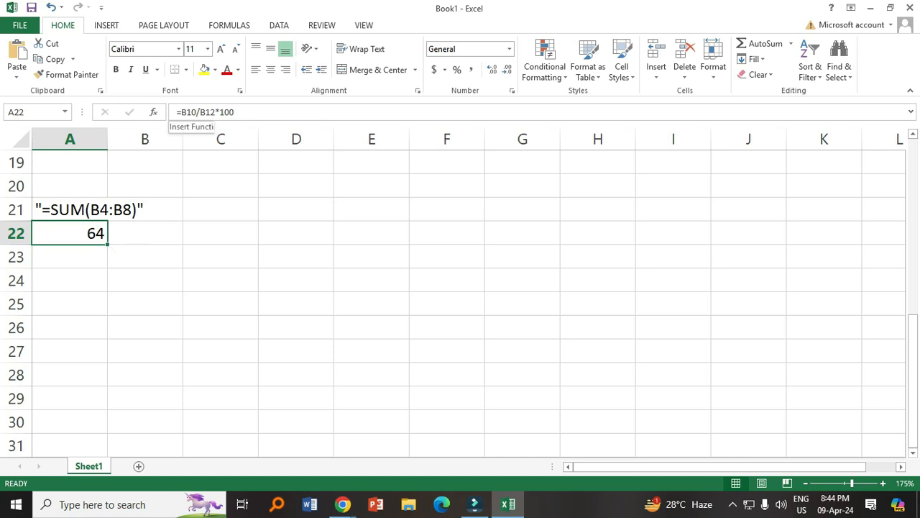
{"action": "left_click", "coordinate": [177, 111]}
{"action": "type", "text": "\""}
{"action": "key", "text": "Right"}
{"action": "key", "text": "Right"}
{"action": "key", "text": "Right"}
{"action": "key", "text": "Right"}
{"action": "key", "text": "Right"}
{"action": "key", "text": "Right"}
{"action": "key", "text": "Right"}
{"action": "key", "text": "Right"}
{"action": "key", "text": "Right"}
{"action": "key", "text": "Right"}
{"action": "key", "text": "Right"}
{"action": "type", "text": "\""}
{"action": "key", "text": "Return"}
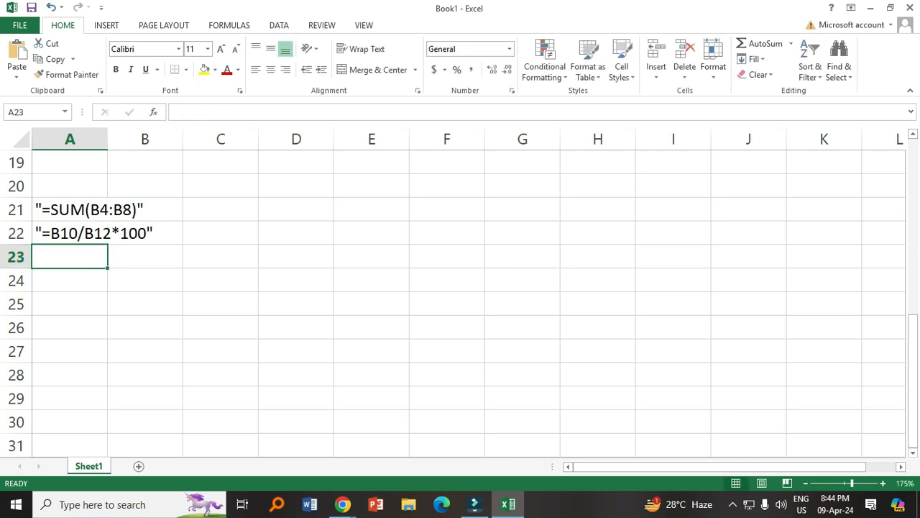
Step: Examine the quoted formulas in A21 and A22 up close against the score, total and percentage cells in column B
{"action": "scroll", "coordinate": [460, 288], "scroll_direction": "up", "scroll_amount": 11, "text": "ctrl"}
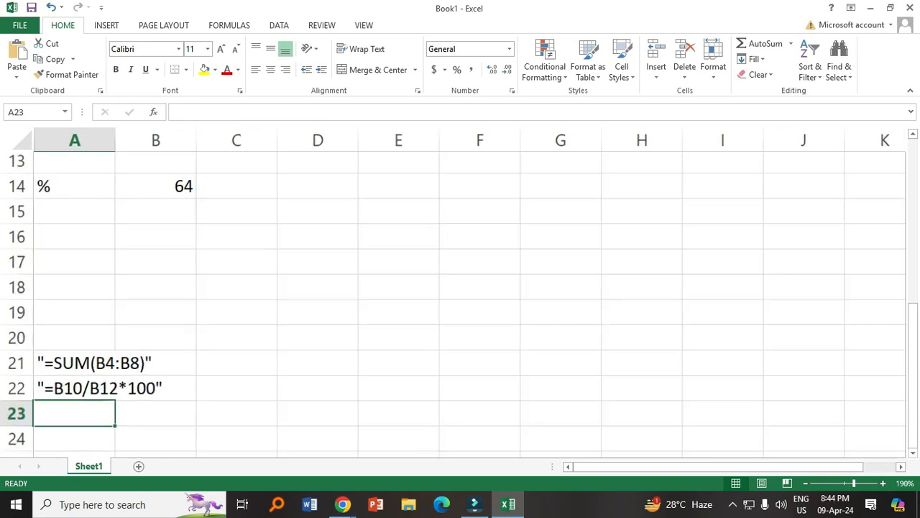
{"action": "scroll", "coordinate": [460, 288], "scroll_direction": "up", "scroll_amount": 4, "text": "ctrl"}
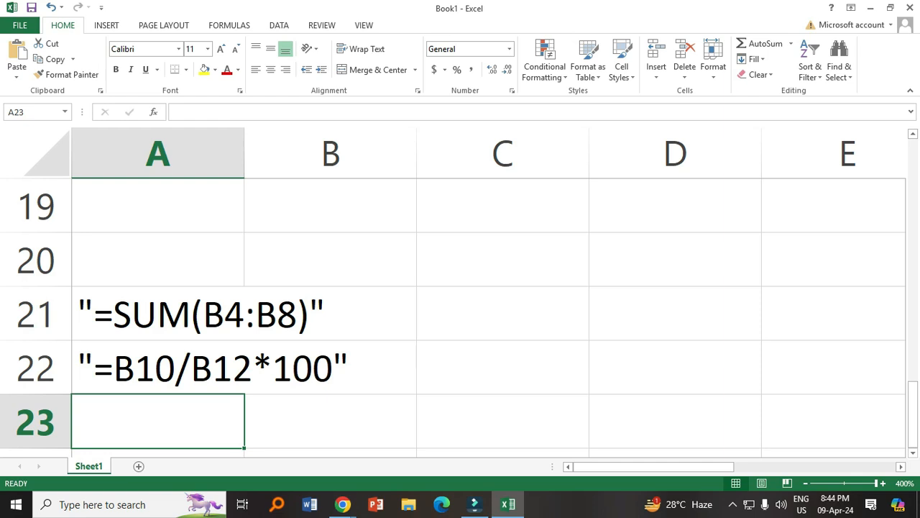
{"action": "left_click", "coordinate": [503, 367]}
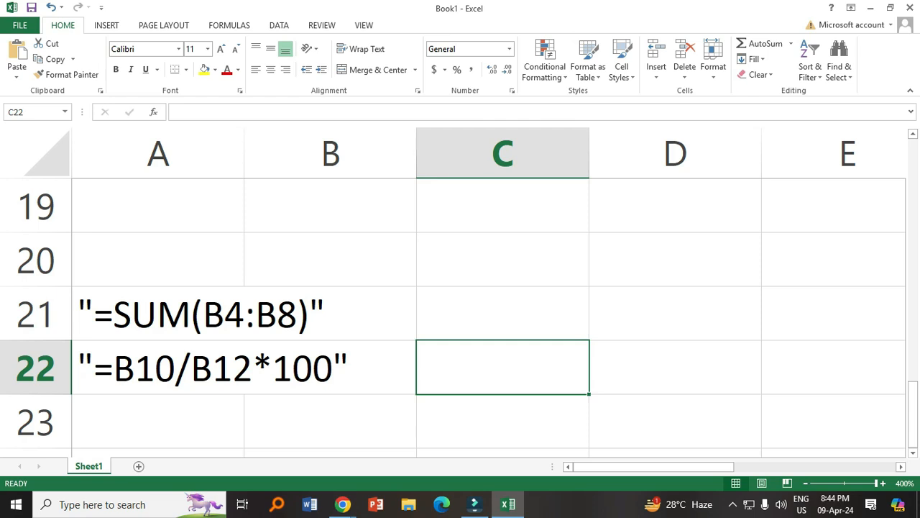
{"action": "scroll", "coordinate": [460, 316], "scroll_direction": "up", "scroll_amount": 3}
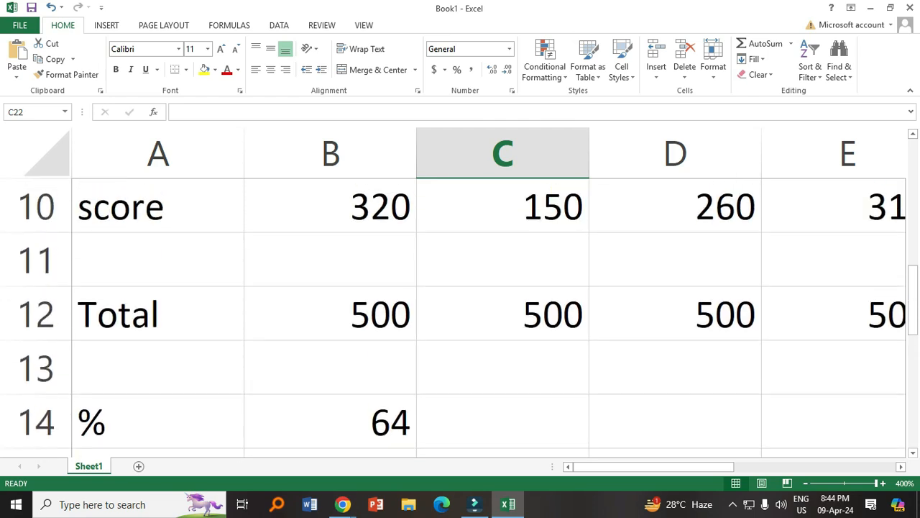
{"action": "left_click", "coordinate": [329, 206]}
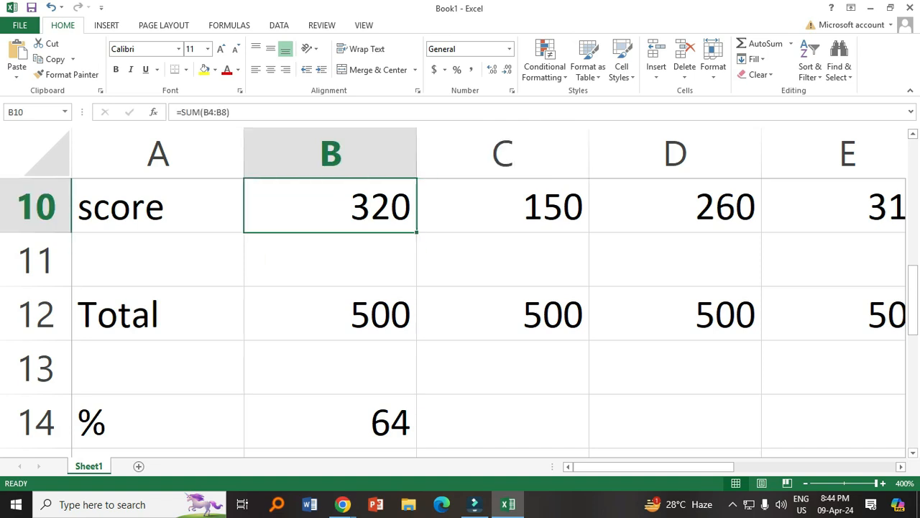
{"action": "left_click", "coordinate": [330, 314]}
{"action": "scroll", "coordinate": [460, 316], "scroll_direction": "down", "scroll_amount": 4}
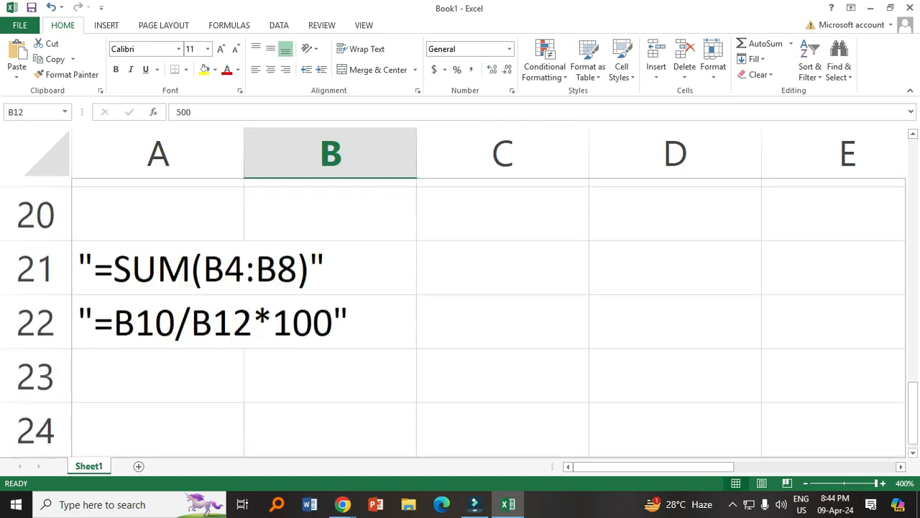
{"action": "scroll", "coordinate": [460, 316], "scroll_direction": "up", "scroll_amount": 3}
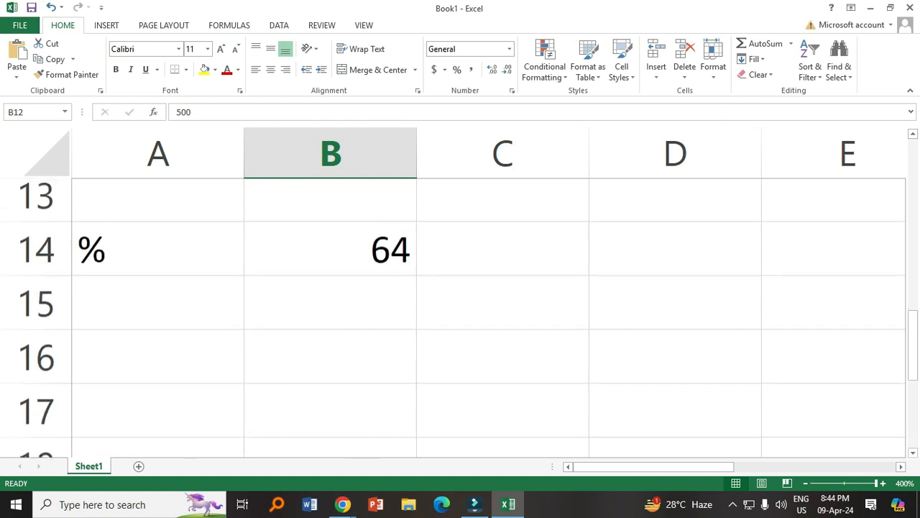
{"action": "scroll", "coordinate": [460, 316], "scroll_direction": "down", "scroll_amount": 9}
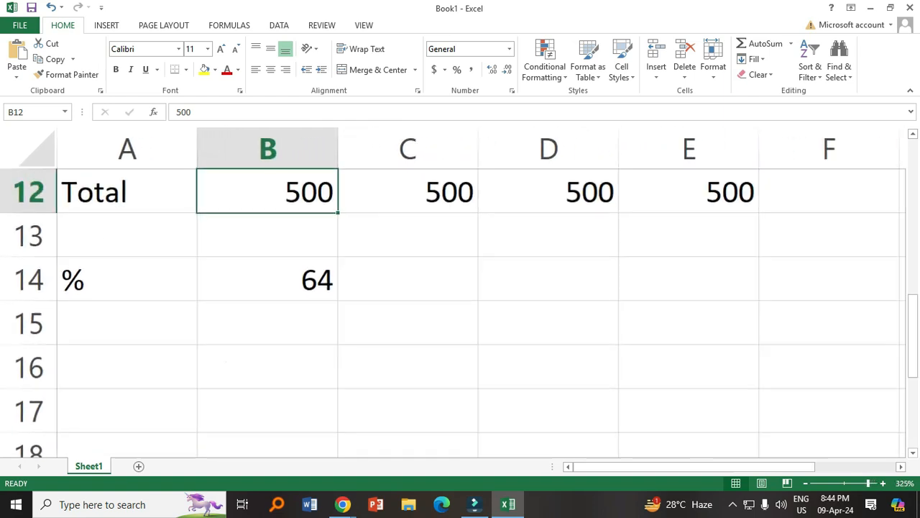
Step: Fill the percentage formula from B14 across C14:E14 for the other three students
{"action": "scroll", "coordinate": [460, 292], "scroll_direction": "down", "scroll_amount": 4}
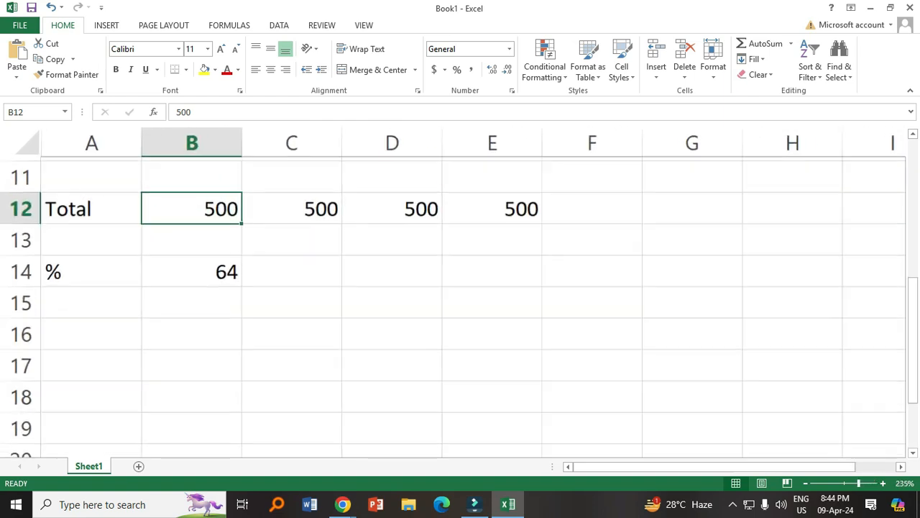
{"action": "scroll", "coordinate": [460, 305], "scroll_direction": "up", "scroll_amount": 2}
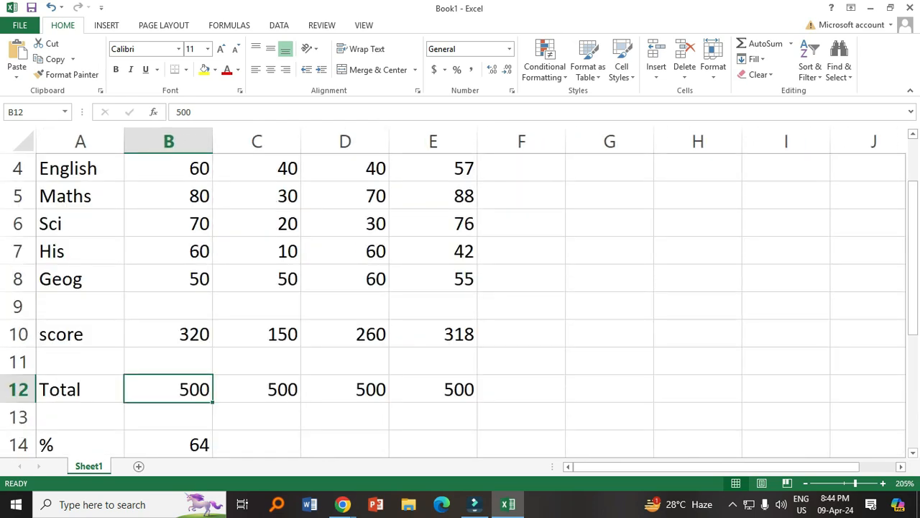
{"action": "scroll", "coordinate": [460, 293], "scroll_direction": "down", "scroll_amount": 2}
{"action": "scroll", "coordinate": [460, 293], "scroll_direction": "up", "scroll_amount": 1}
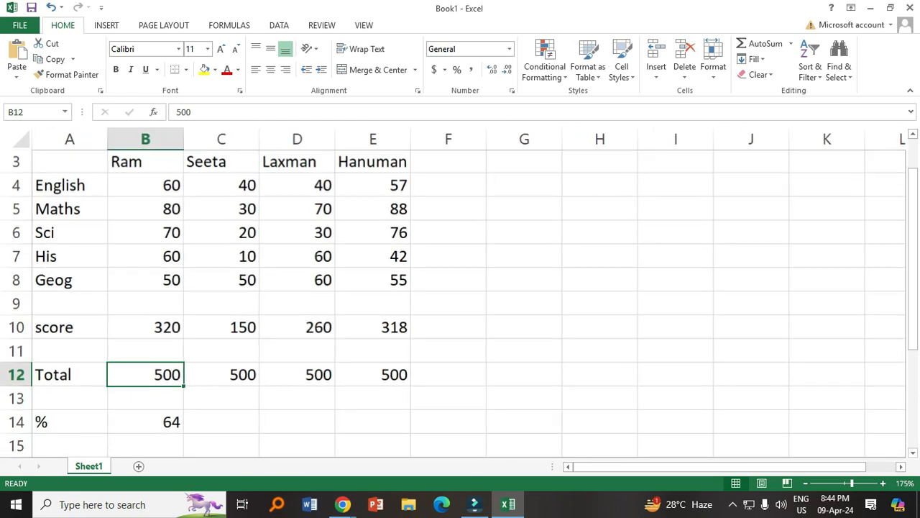
{"action": "left_click", "coordinate": [144, 421]}
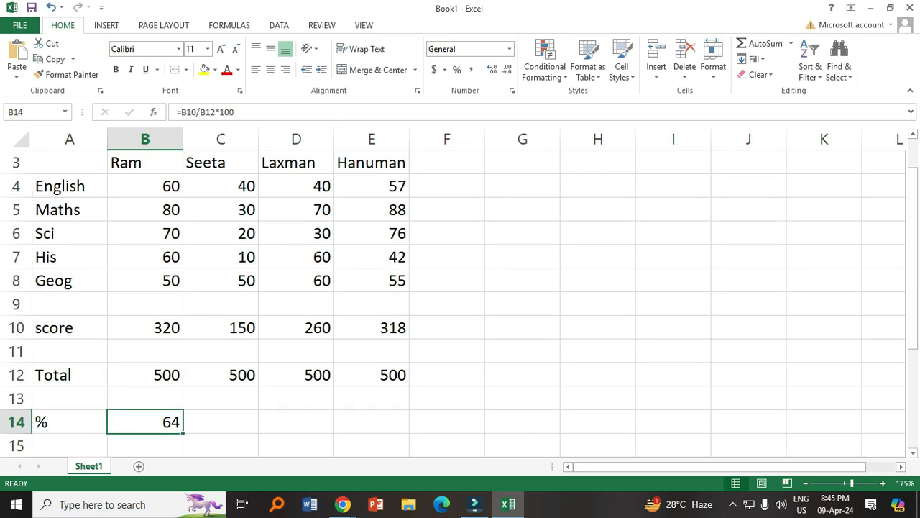
{"action": "left_click_drag", "start_coordinate": [182, 432], "coordinate": [373, 424]}
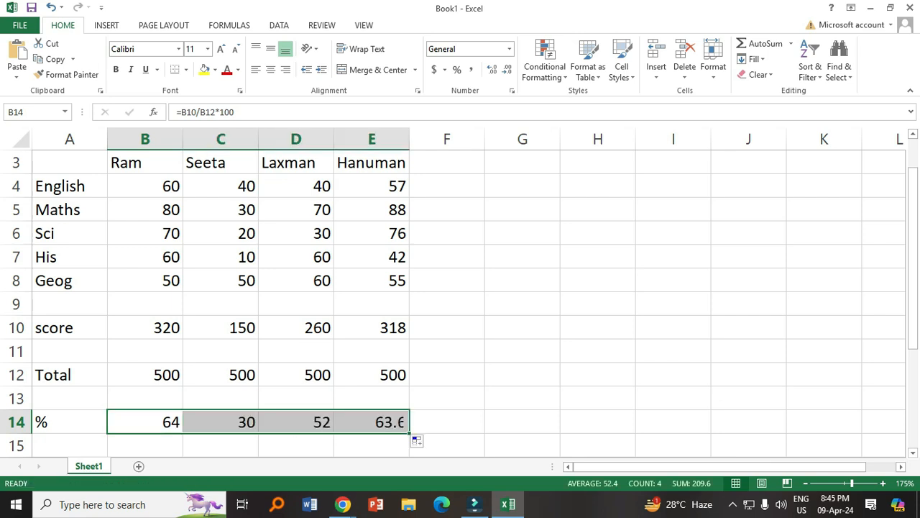
{"action": "left_click", "coordinate": [522, 421]}
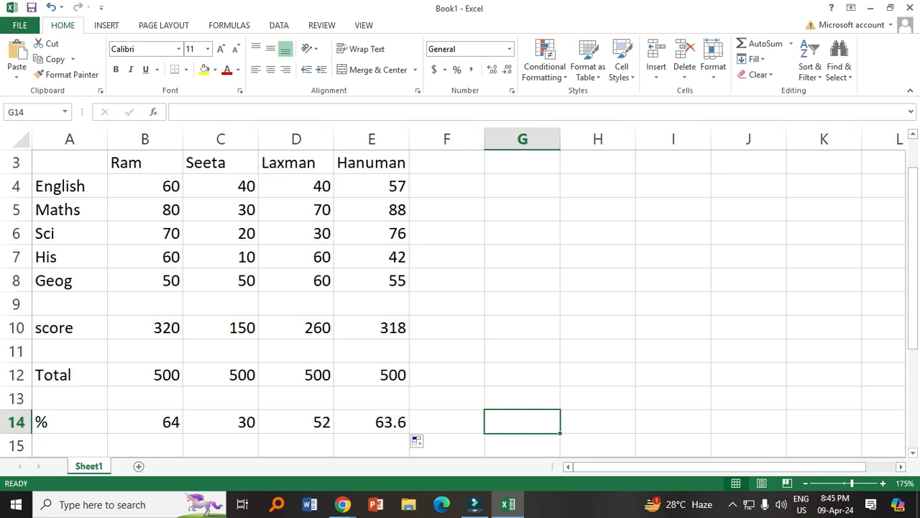
Step: Label cell A16 "Round", two rows below the % label
{"action": "scroll", "coordinate": [467, 302], "scroll_direction": "down", "scroll_amount": 1}
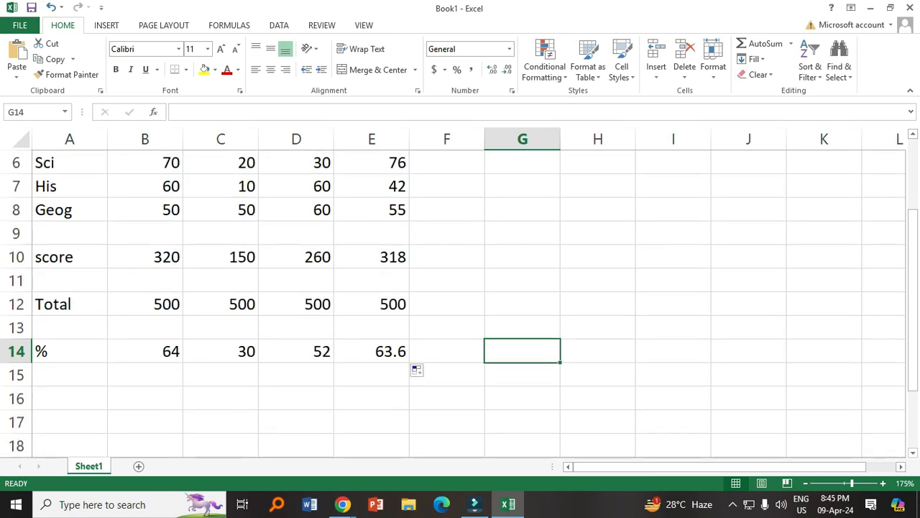
{"action": "left_click", "coordinate": [69, 398]}
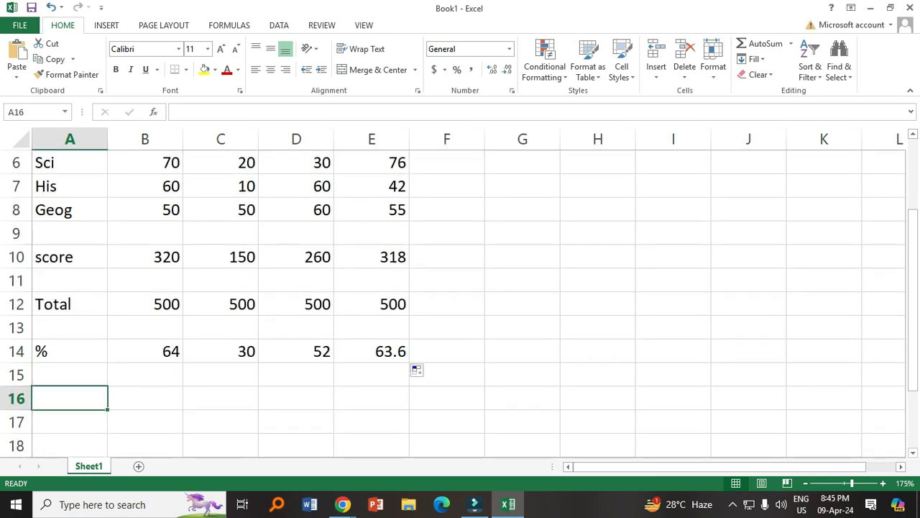
{"action": "type", "text": "Rou"}
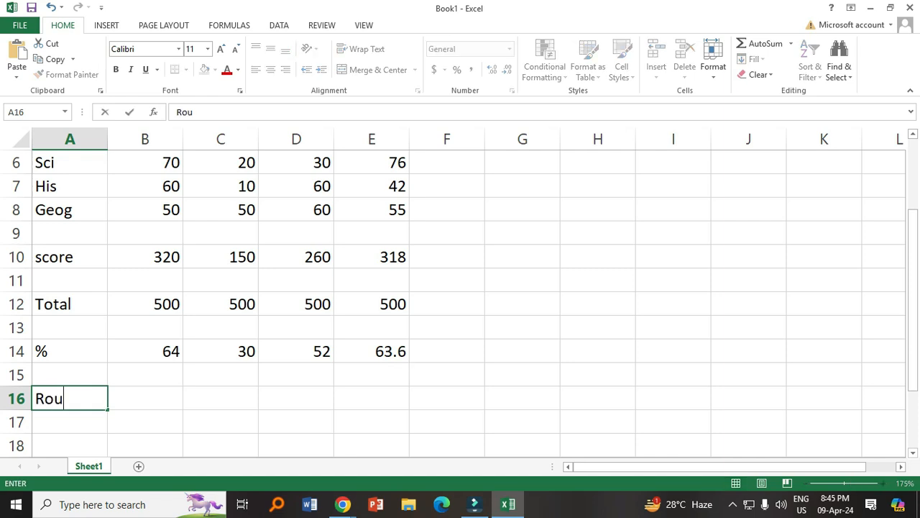
{"action": "type", "text": "nd"}
{"action": "left_click", "coordinate": [220, 421]}
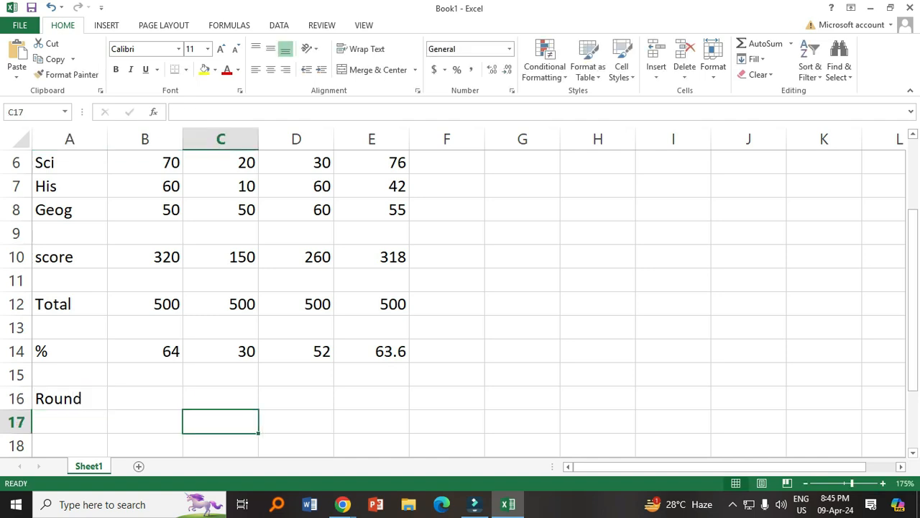
{"action": "key", "text": "Left"}
{"action": "key", "text": "Up"}
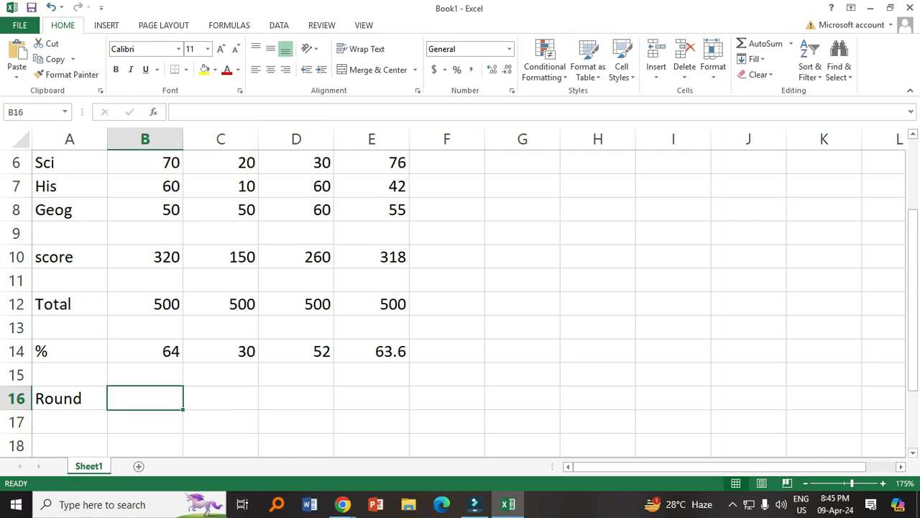
{"action": "key", "text": "F2"}
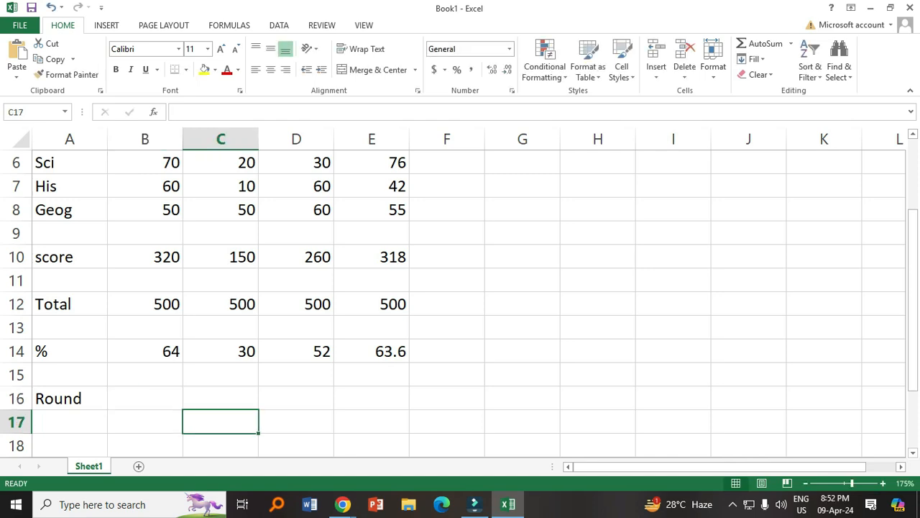
Step: Copy the percentage formula's text from B14 without altering that cell and enter it in B16 as =B10/B12*100
{"action": "left_click", "coordinate": [144, 351]}
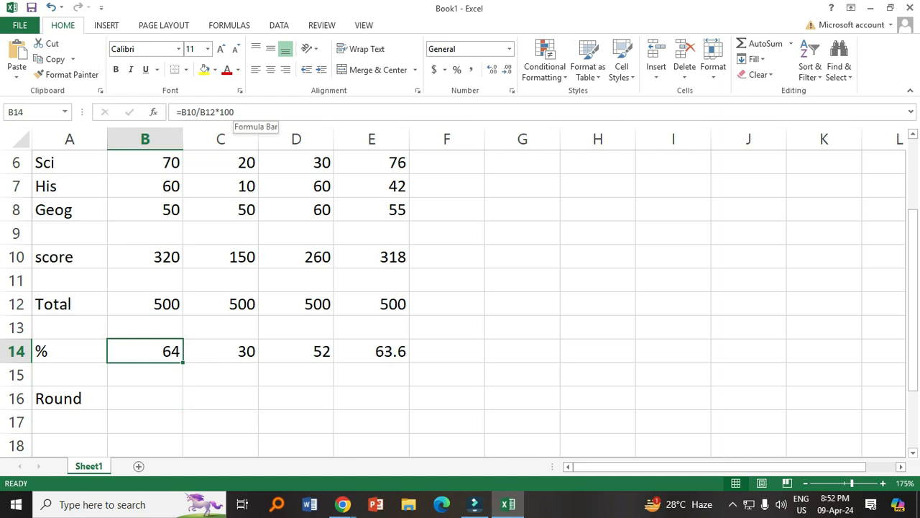
{"action": "left_click", "coordinate": [236, 112]}
{"action": "left_click_drag", "start_coordinate": [235, 112], "coordinate": [176, 112]}
{"action": "key", "text": "ctrl+c"}
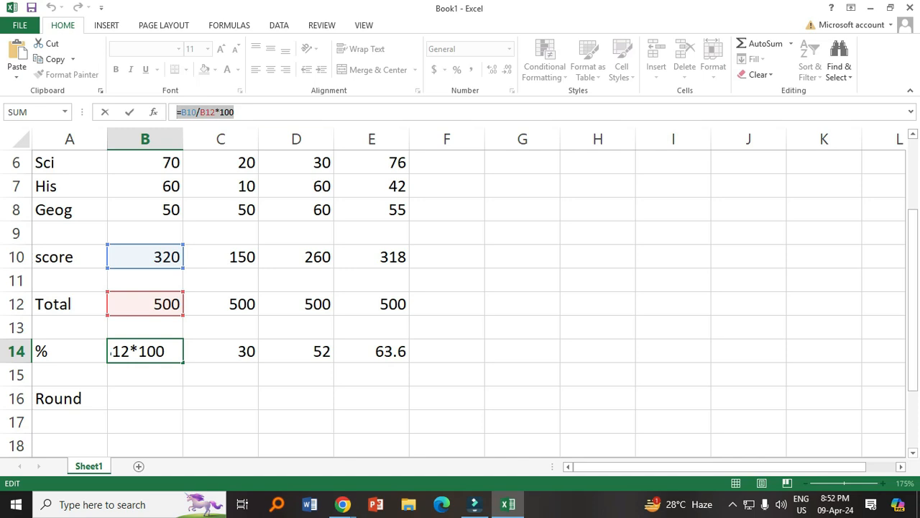
{"action": "key", "text": "Escape"}
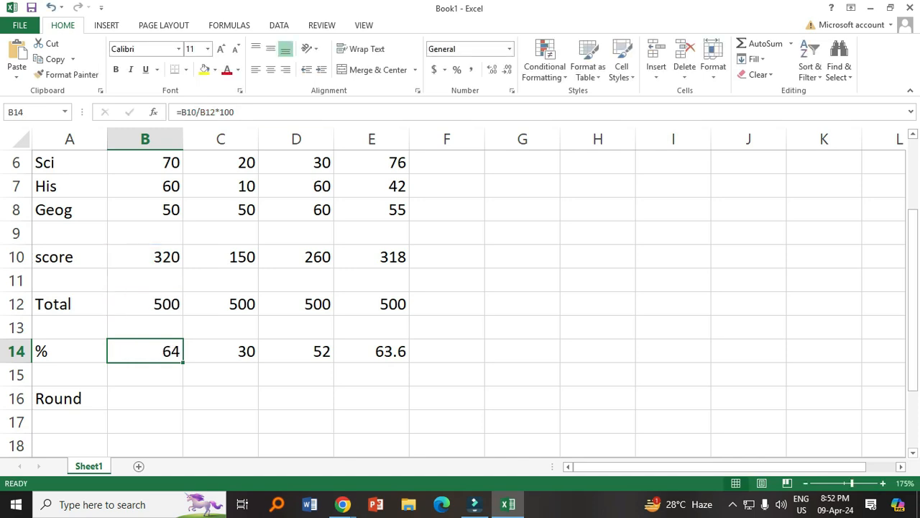
{"action": "left_click", "coordinate": [144, 397]}
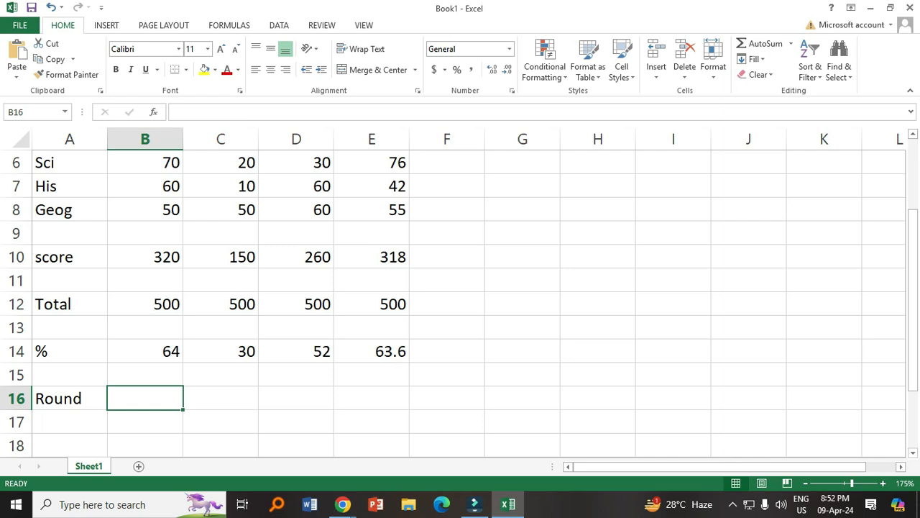
{"action": "left_click", "coordinate": [178, 113]}
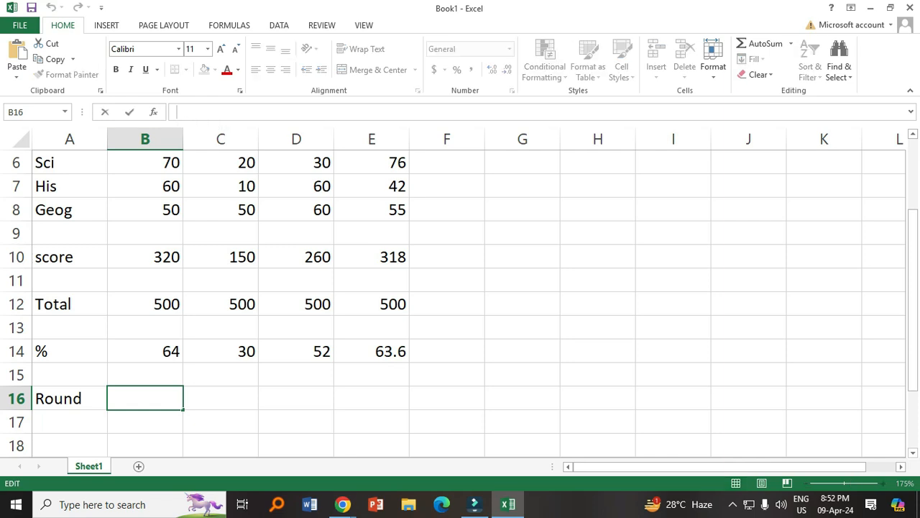
{"action": "key", "text": "ctrl+v"}
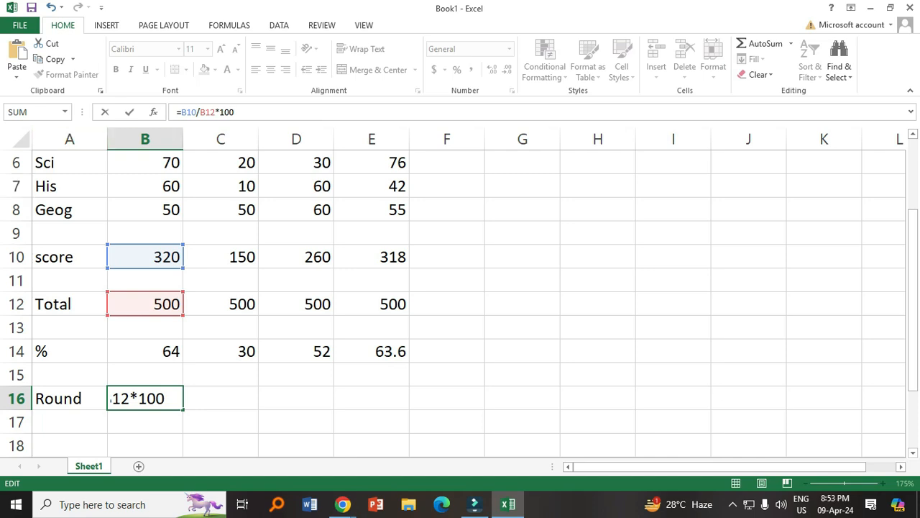
{"action": "key", "text": "Return"}
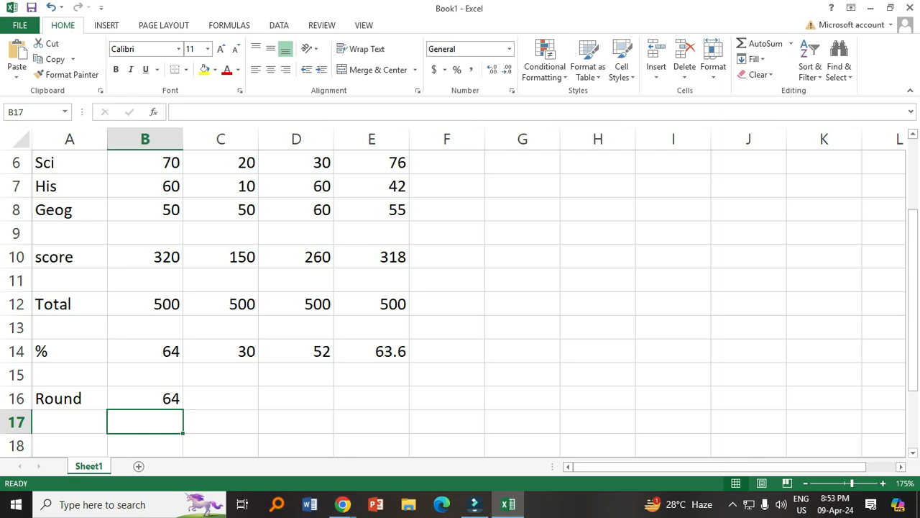
Step: Wrap the formula in B16 in the INT function so it reads =INT(B10/B12*100)
{"action": "left_click", "coordinate": [144, 398]}
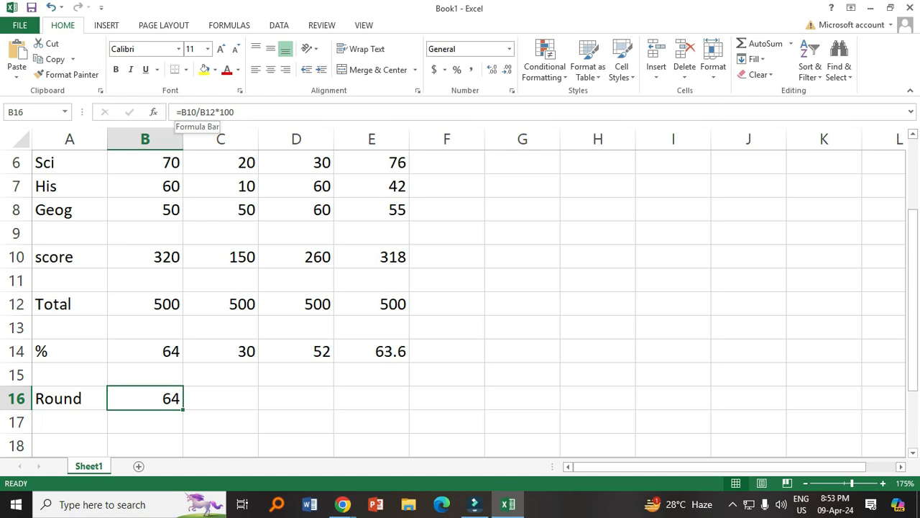
{"action": "left_click", "coordinate": [180, 112]}
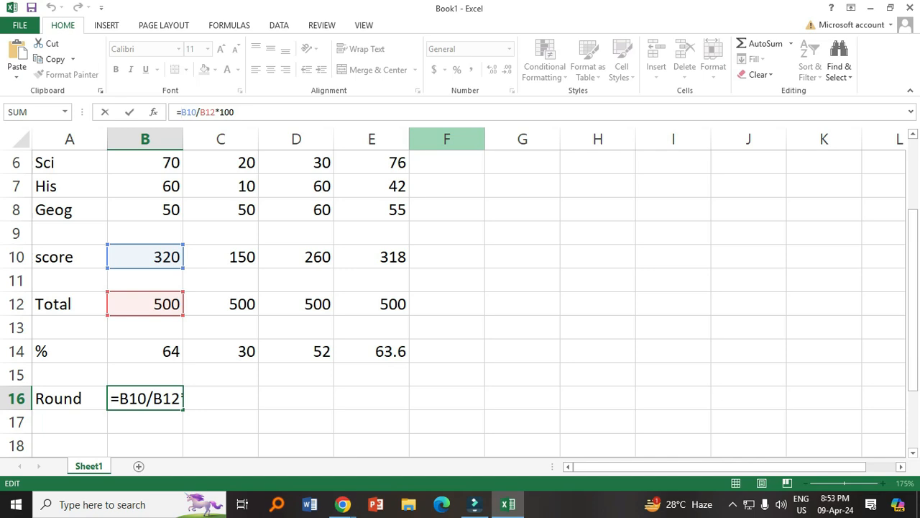
{"action": "type", "text": "int"}
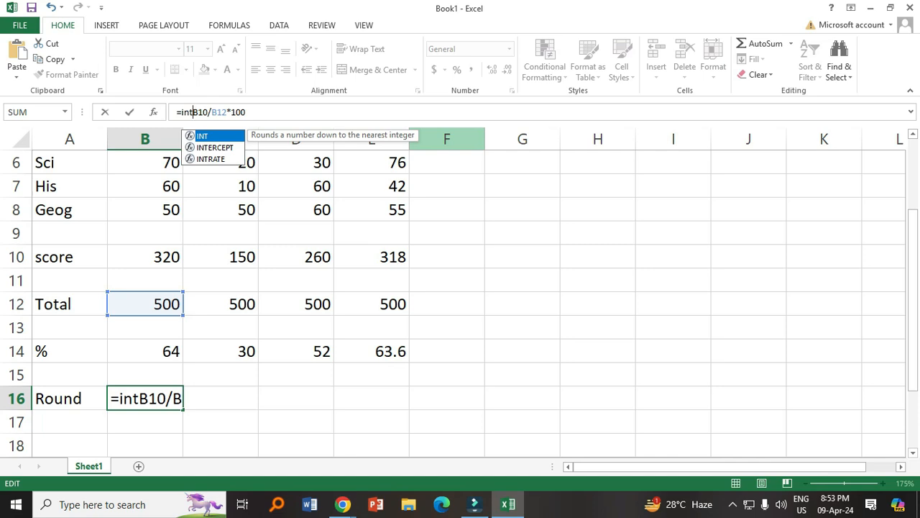
{"action": "type", "text": "("}
{"action": "key", "text": "End"}
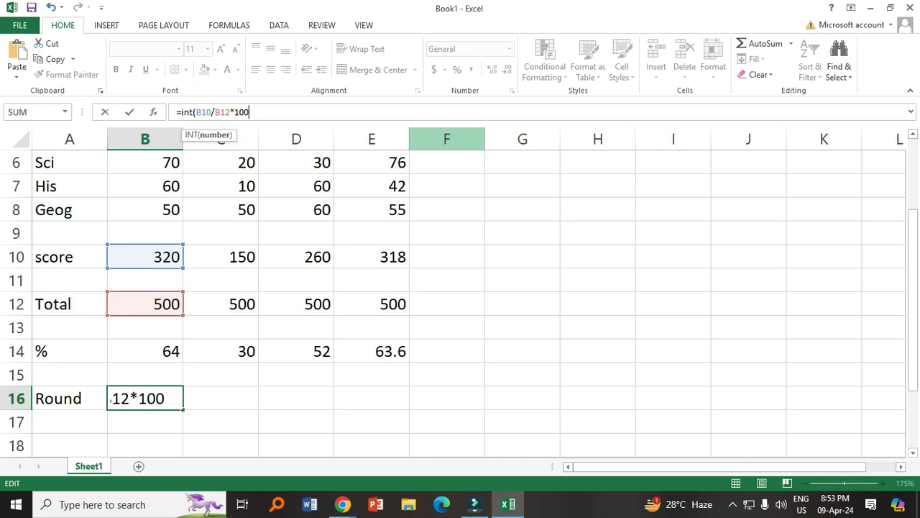
{"action": "type", "text": ")"}
{"action": "key", "text": "Return"}
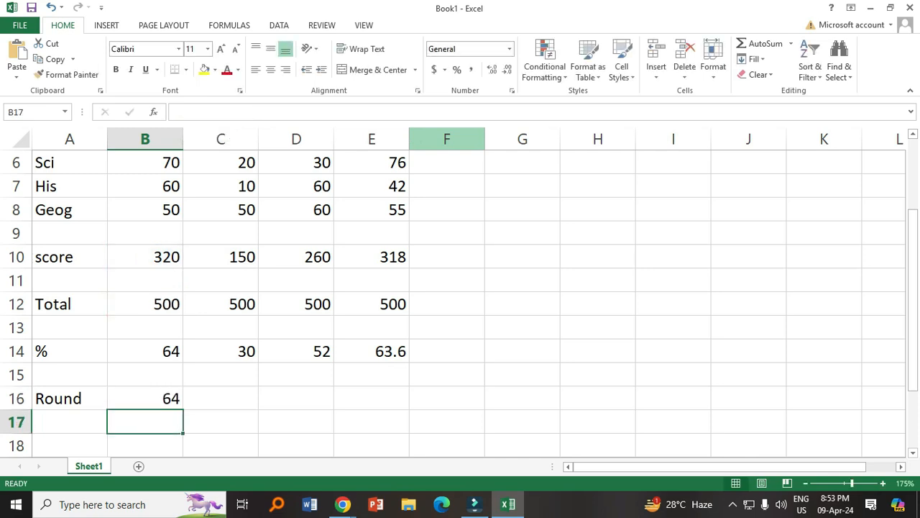
Step: Fill the INT formula from B16 across C16:E16 in the Round row
{"action": "key", "text": "Up"}
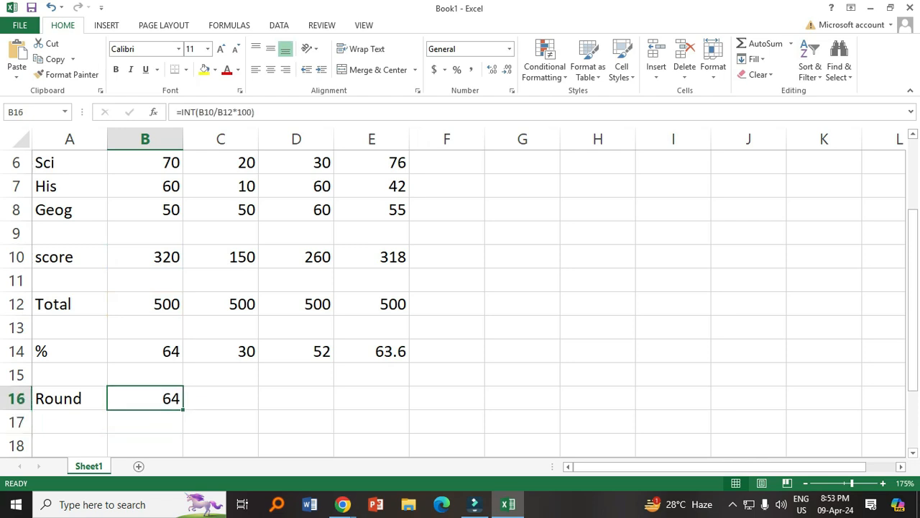
{"action": "left_click_drag", "start_coordinate": [183, 410], "coordinate": [412, 417]}
{"action": "left_click", "coordinate": [447, 422]}
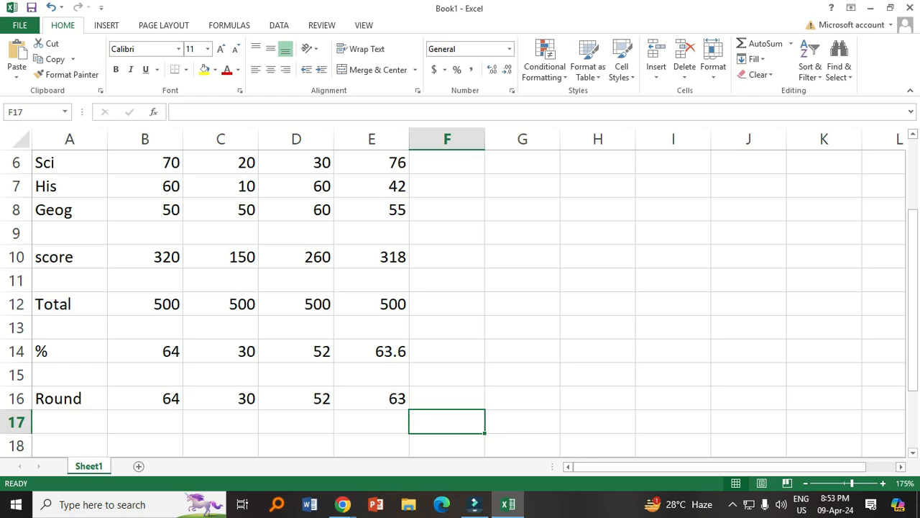
Step: Set the third student's Maths mark in D5 to 23 and check the formula rows below
{"action": "scroll", "coordinate": [460, 298], "scroll_direction": "up", "scroll_amount": 2}
{"action": "scroll", "coordinate": [460, 298], "scroll_direction": "down", "scroll_amount": 1}
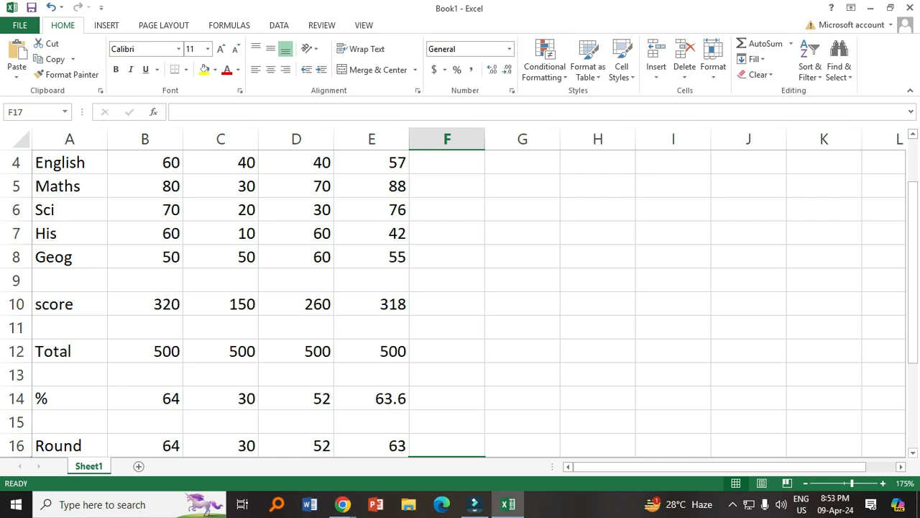
{"action": "scroll", "coordinate": [460, 298], "scroll_direction": "up", "scroll_amount": 1}
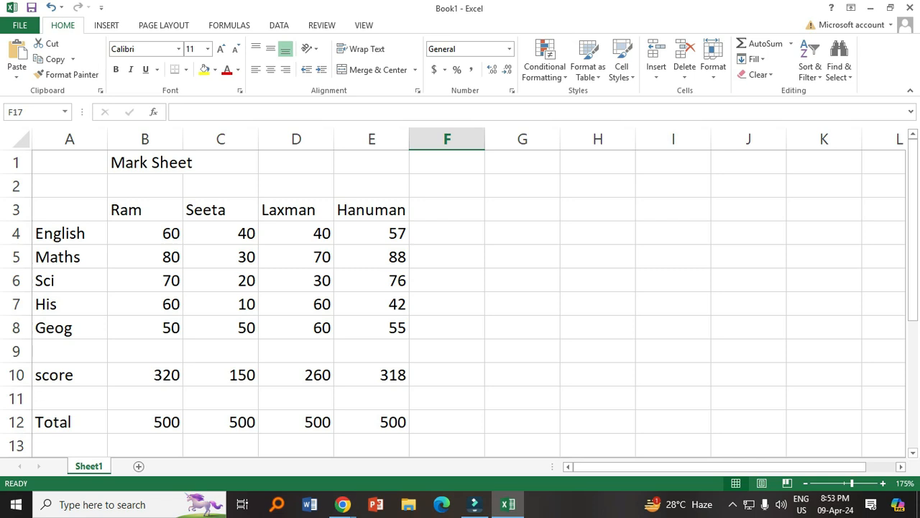
{"action": "scroll", "coordinate": [460, 298], "scroll_direction": "up", "scroll_amount": 7, "text": "ctrl"}
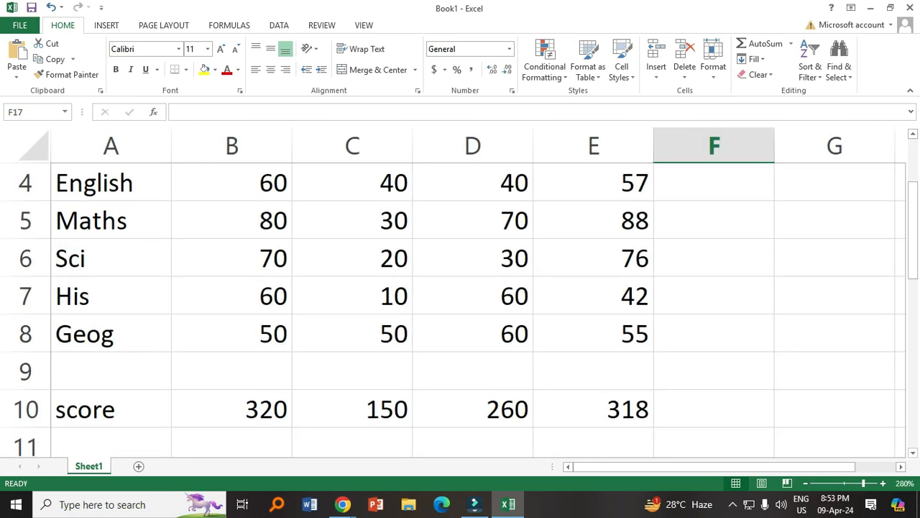
{"action": "left_click", "coordinate": [472, 219]}
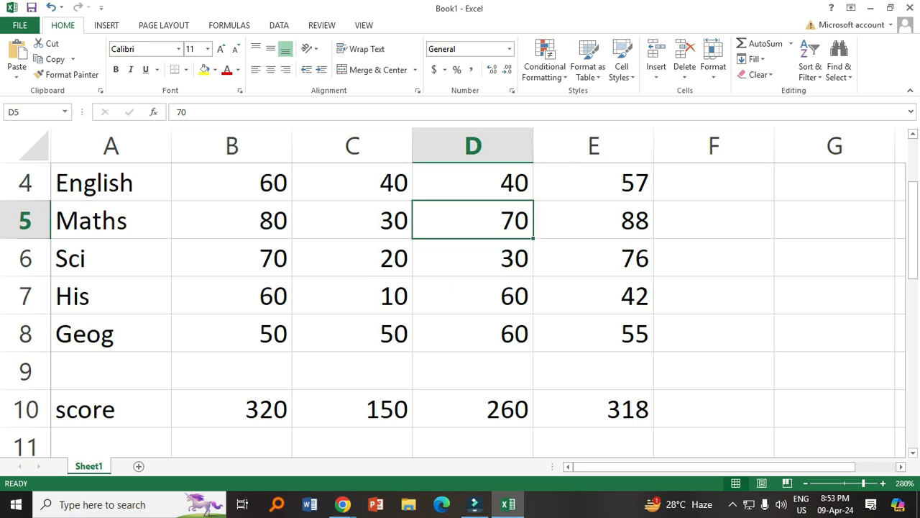
{"action": "key", "text": "BackSpace"}
{"action": "type", "text": "23"}
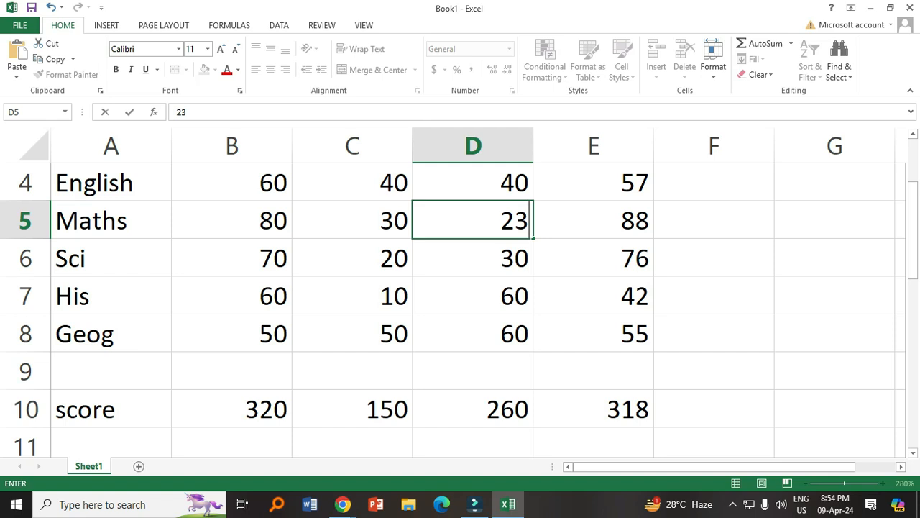
{"action": "key", "text": "Return"}
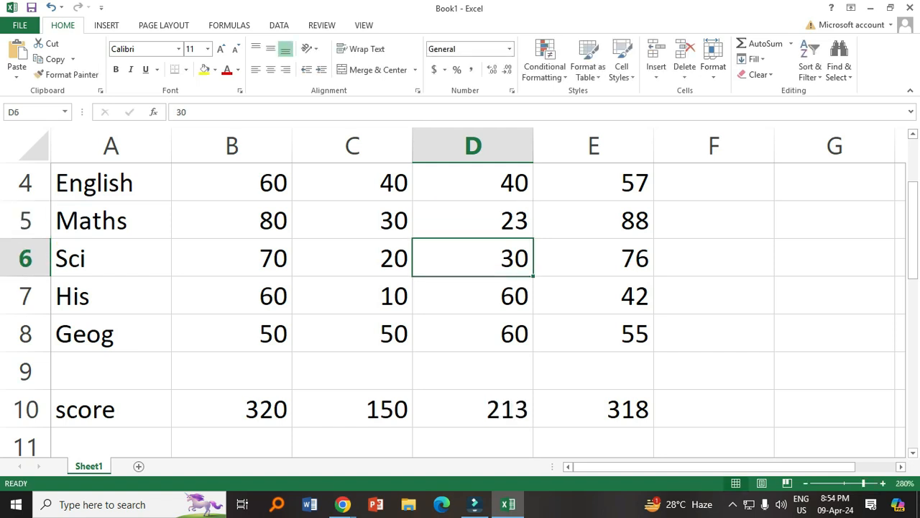
{"action": "scroll", "coordinate": [460, 309], "scroll_direction": "down", "scroll_amount": 2}
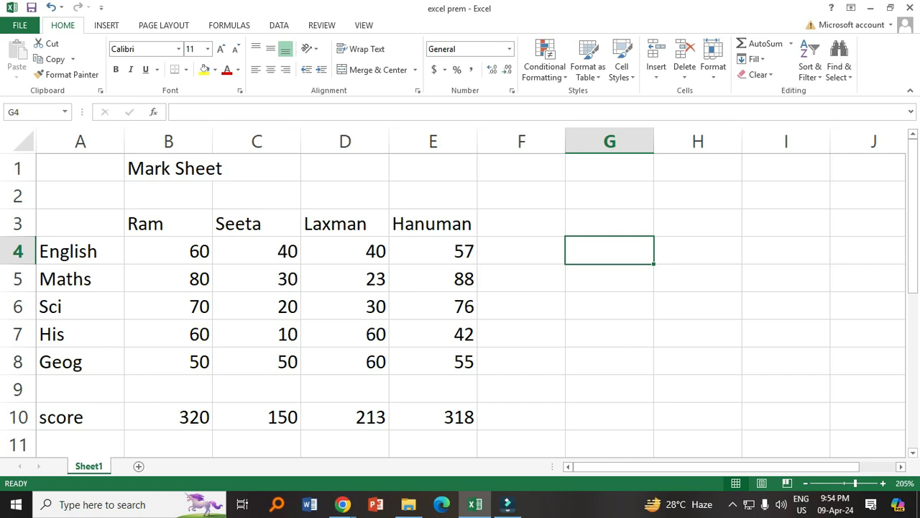
Step: Copy the student names from B3:E3 into B9:E9, directly above the score row
{"action": "left_click", "coordinate": [786, 250]}
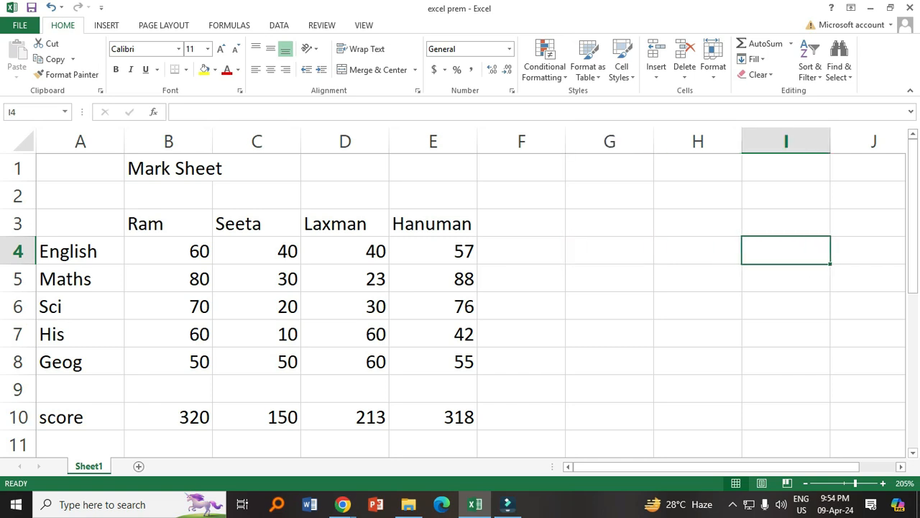
{"action": "left_click_drag", "start_coordinate": [151, 224], "coordinate": [433, 224]}
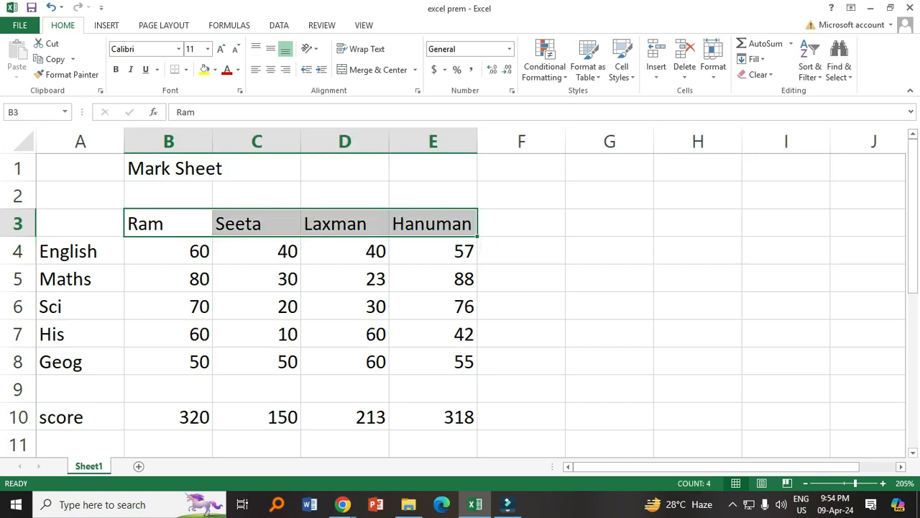
{"action": "key", "text": "ctrl+c"}
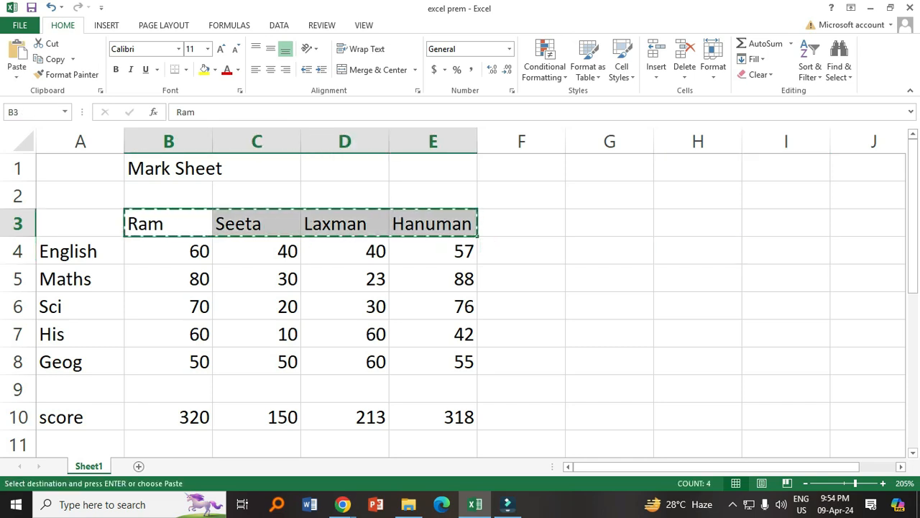
{"action": "left_click", "coordinate": [168, 362]}
{"action": "left_click", "coordinate": [168, 389]}
{"action": "key", "text": "ctrl+v"}
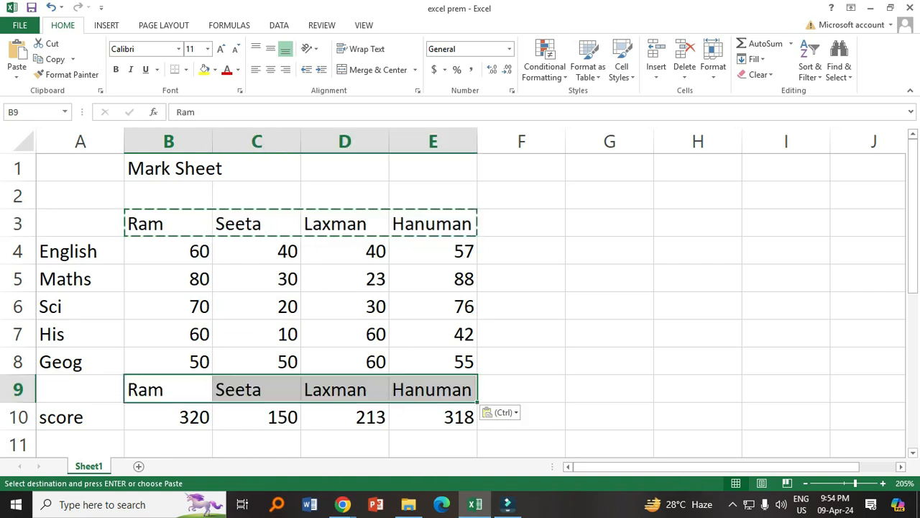
{"action": "left_click", "coordinate": [698, 361]}
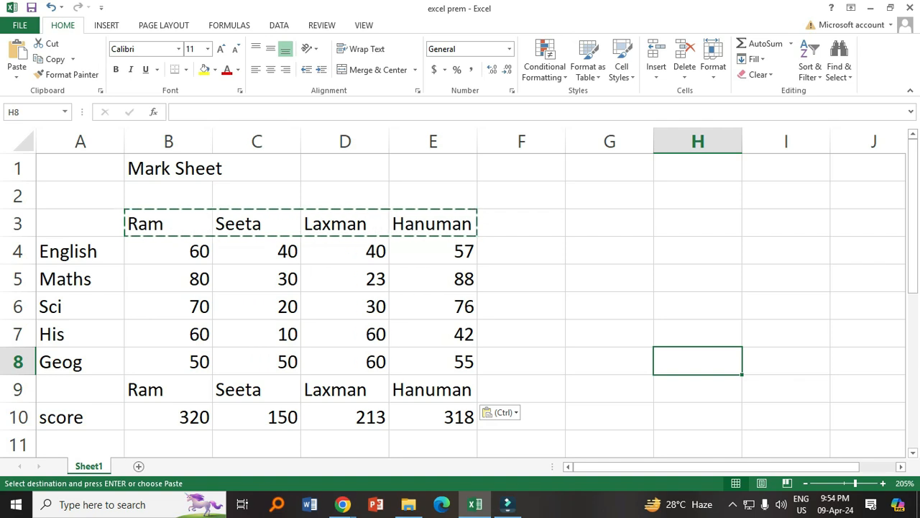
Step: Enter the heading "Highest in Eng Subject" in G3
{"action": "left_click", "coordinate": [609, 222]}
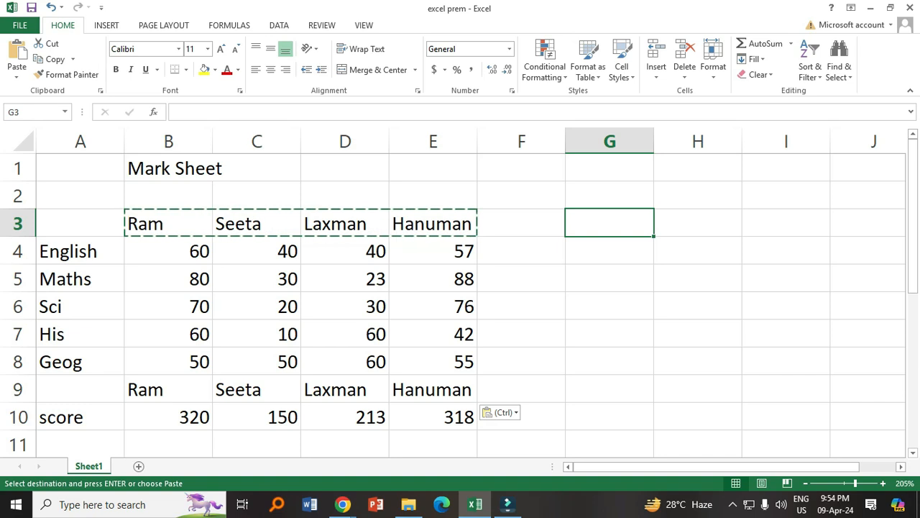
{"action": "type", "text": "High"}
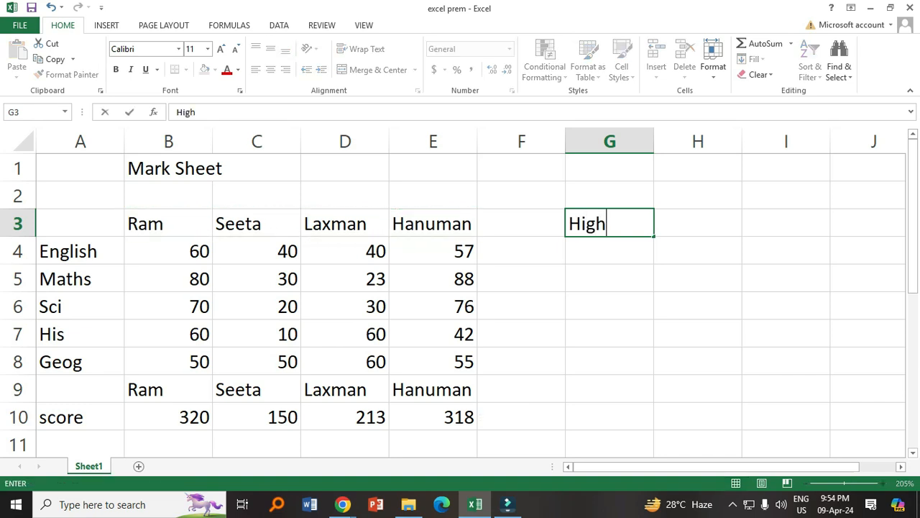
{"action": "type", "text": "est in"}
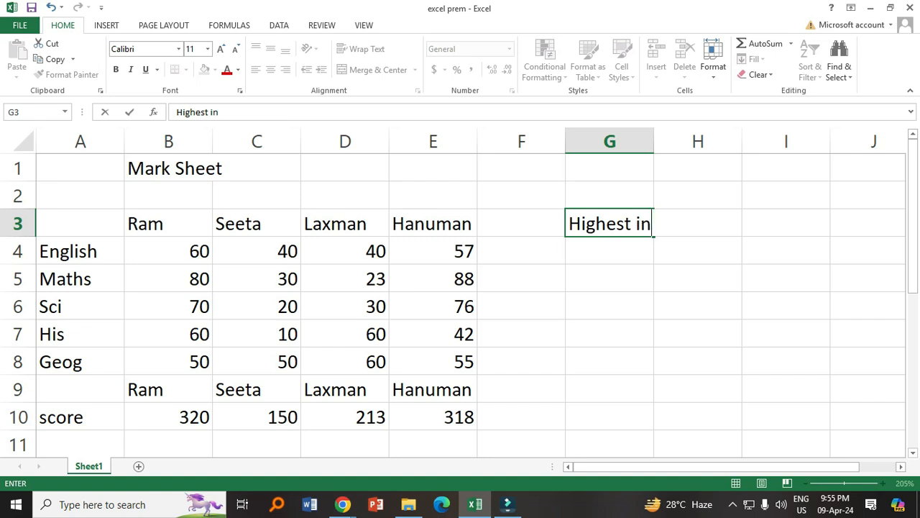
{"action": "type", "text": " Eng Subject"}
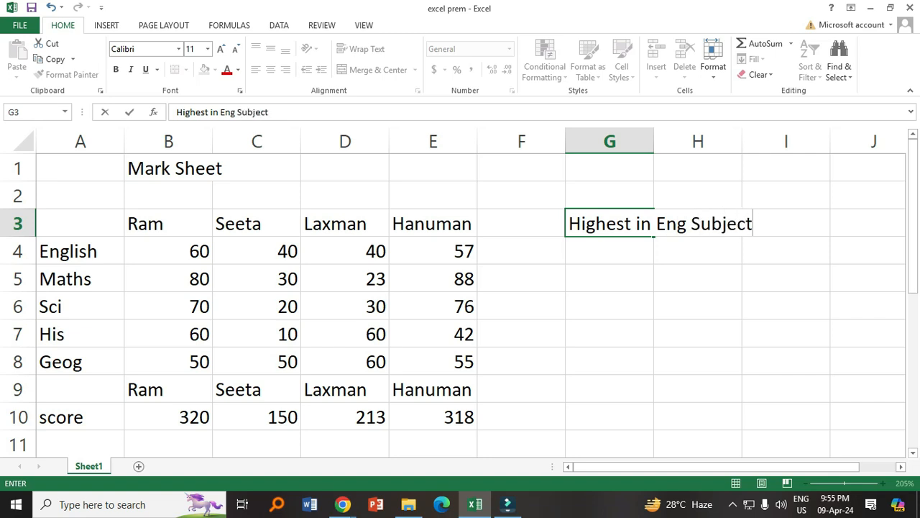
{"action": "key", "text": "Return"}
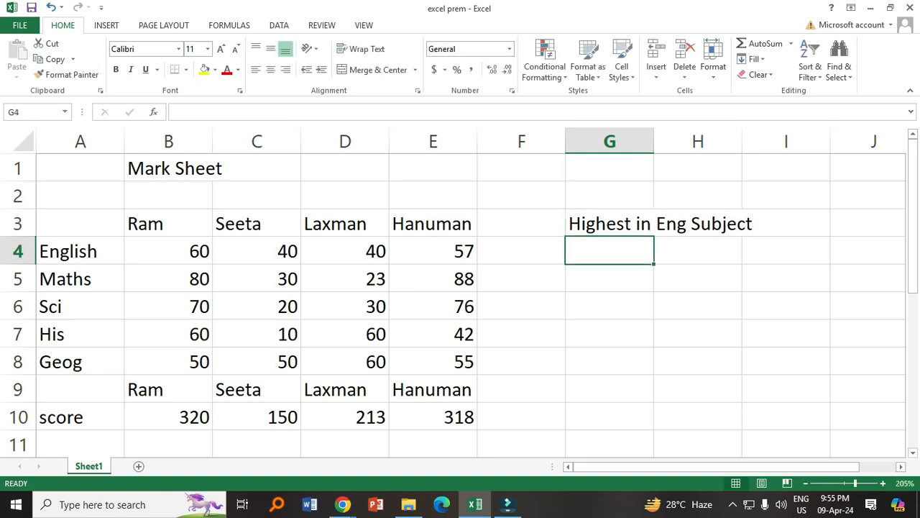
Step: Begin an HLOOKUP formula in G4 with MAX(B4:E4), the highest English mark, as its lookup value
{"action": "left_click", "coordinate": [185, 111]}
{"action": "type", "text": "="}
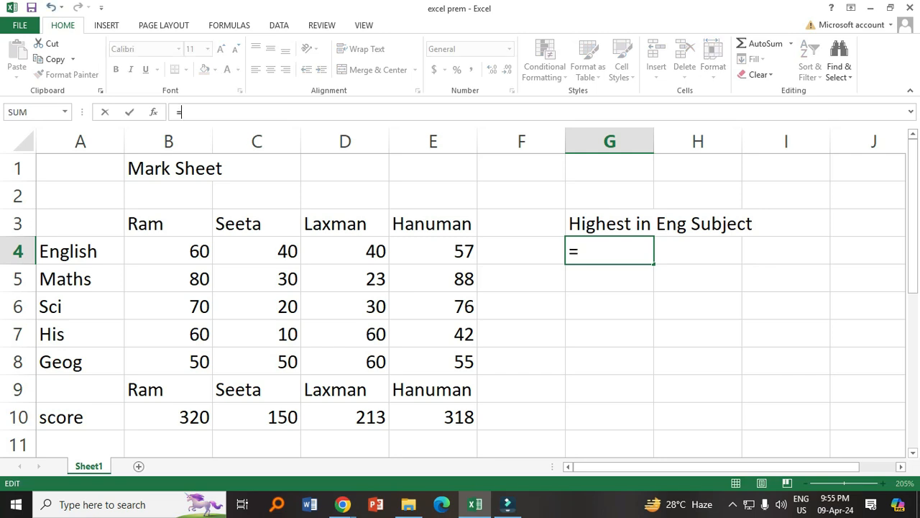
{"action": "type", "text": "h"}
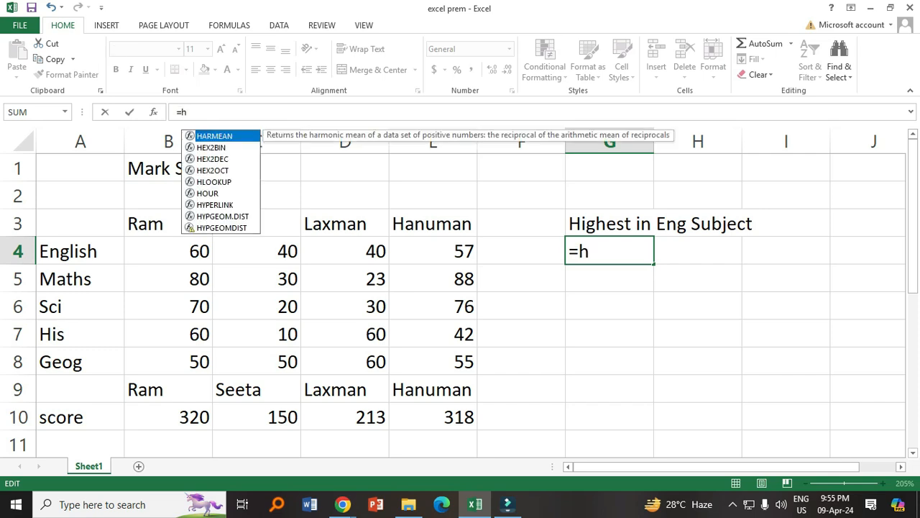
{"action": "type", "text": "look"}
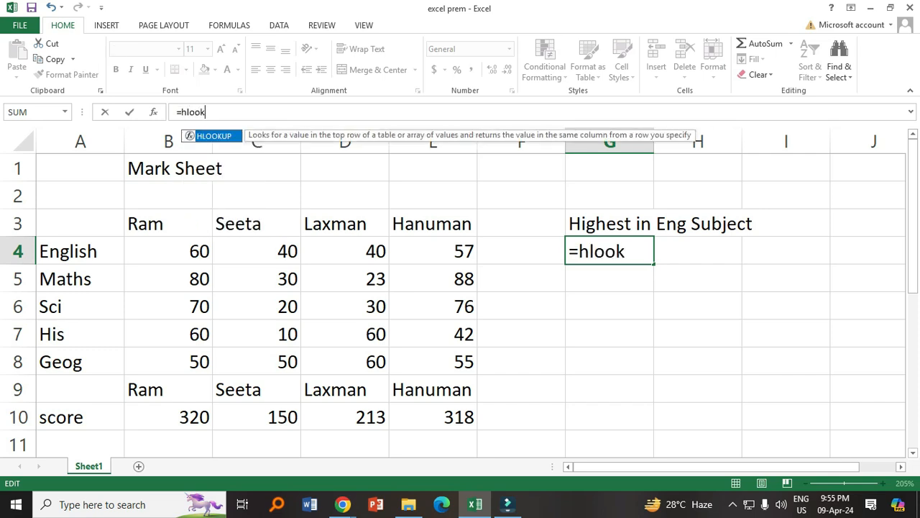
{"action": "type", "text": "up("}
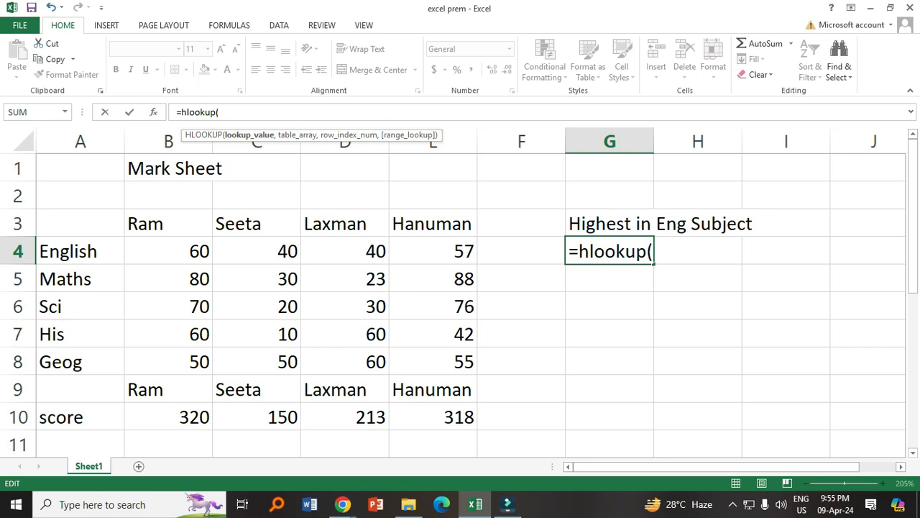
{"action": "type", "text": "max("}
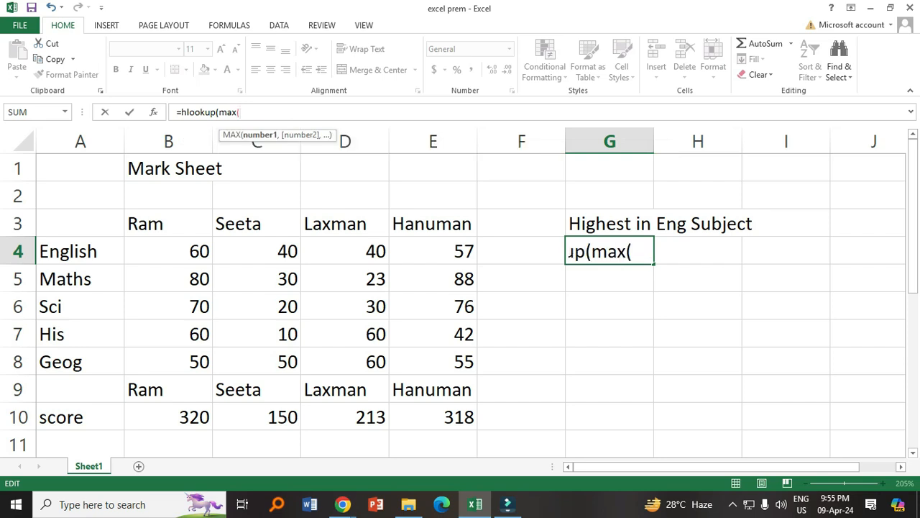
{"action": "left_click", "coordinate": [168, 251]}
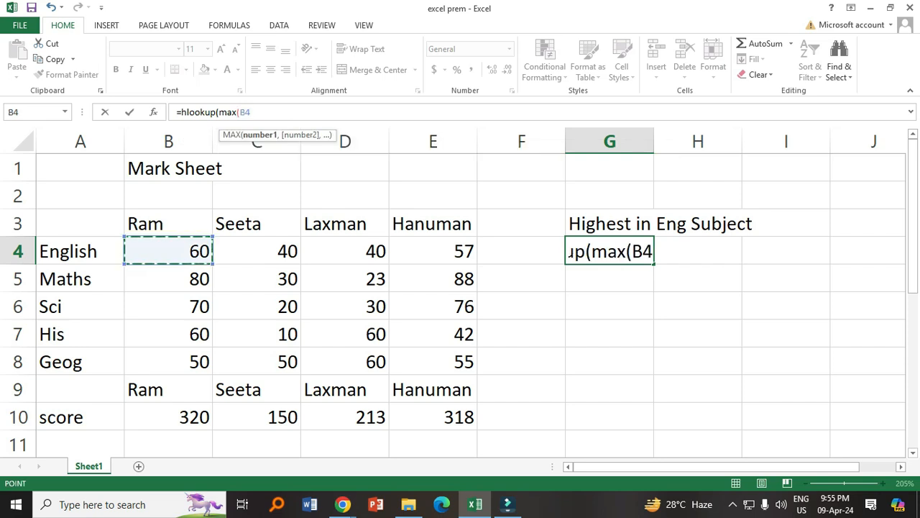
{"action": "left_click_drag", "start_coordinate": [168, 251], "coordinate": [460, 253]}
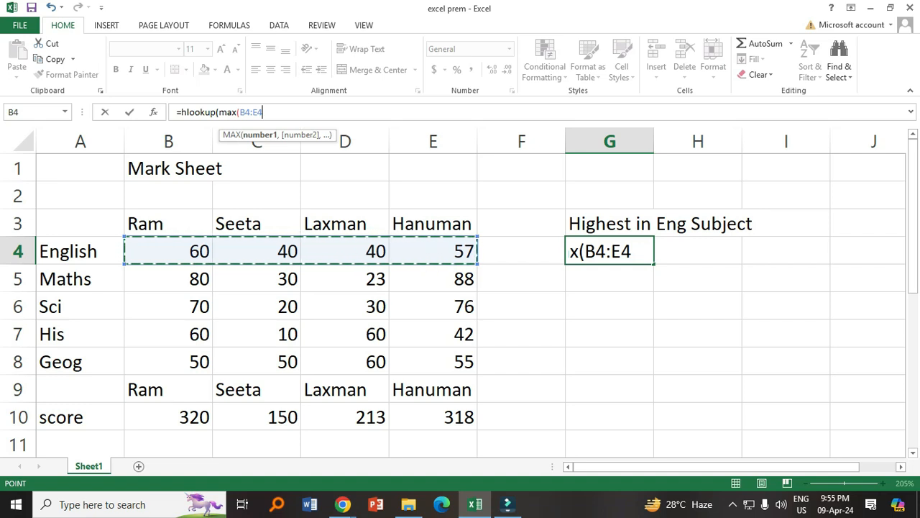
{"action": "type", "text": ")"}
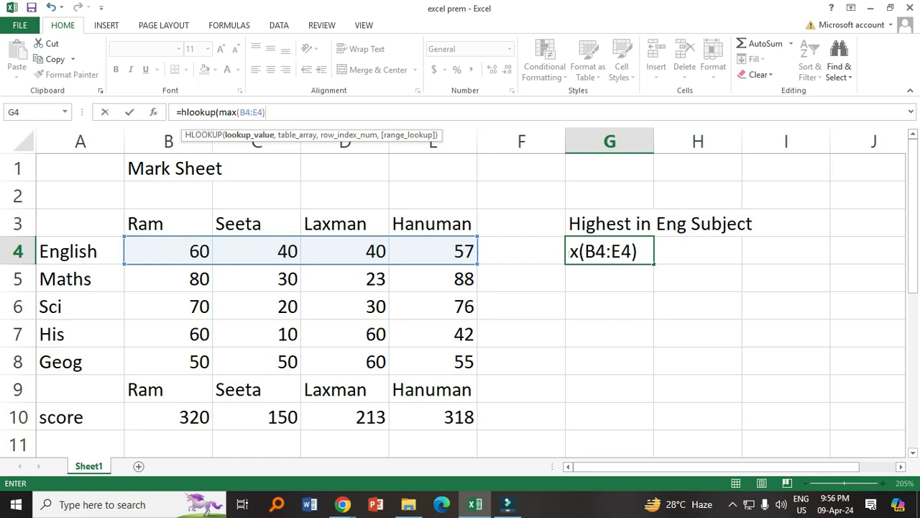
Step: Complete the HLOOKUP formula in G4 with table array B4:E9, row index 6 and FALSE for an exact match
{"action": "type", "text": ",,"}
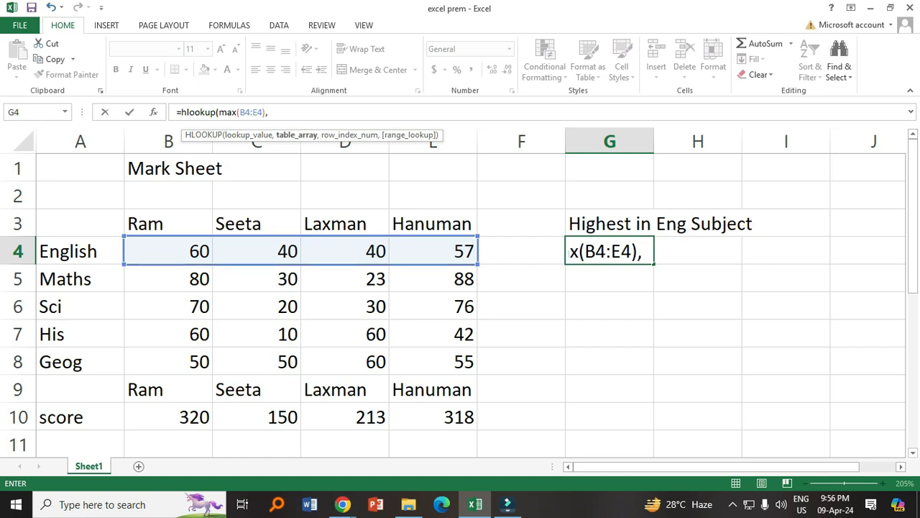
{"action": "left_click_drag", "start_coordinate": [130, 261], "coordinate": [477, 375]}
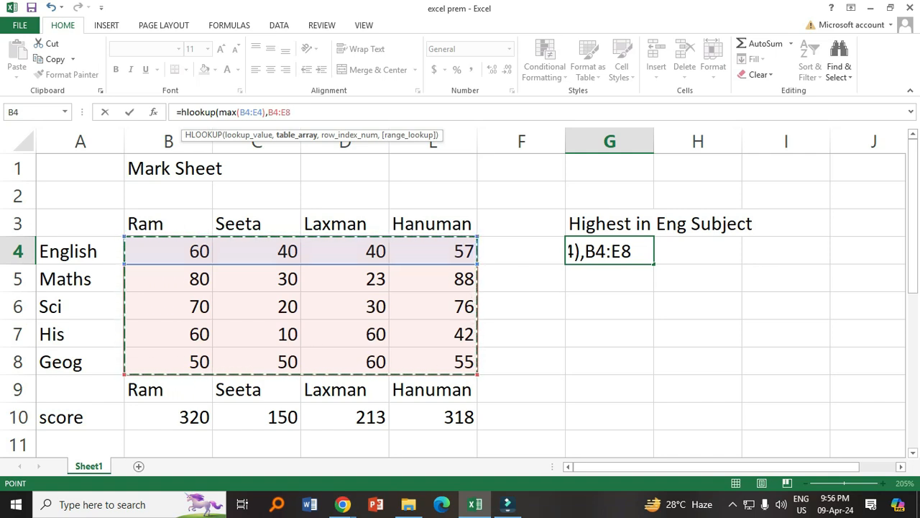
{"action": "key", "text": "BackSpace"}
{"action": "type", "text": "9"}
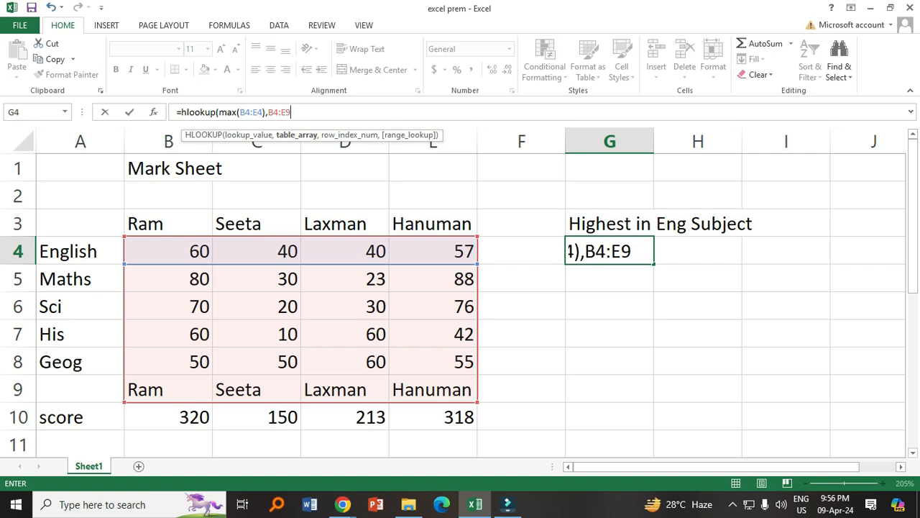
{"action": "type", "text": ","}
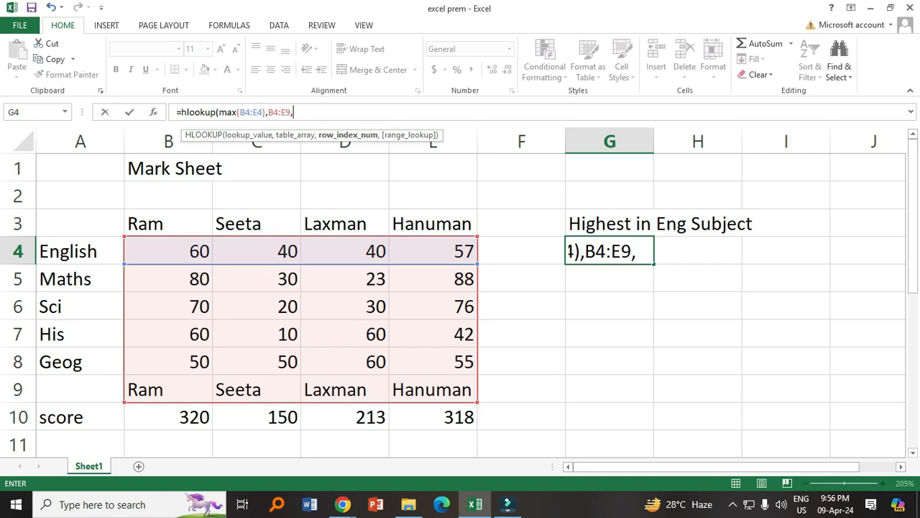
{"action": "type", "text": "6,"}
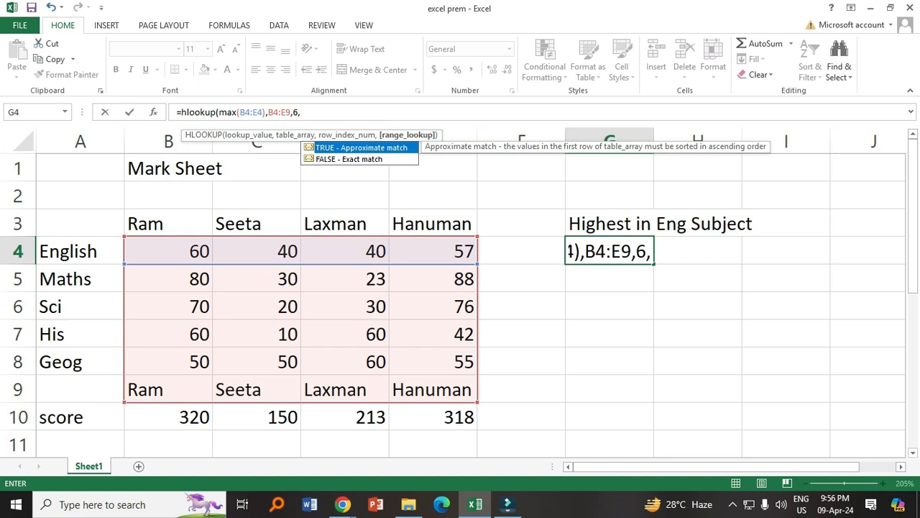
{"action": "type", "text": "f"}
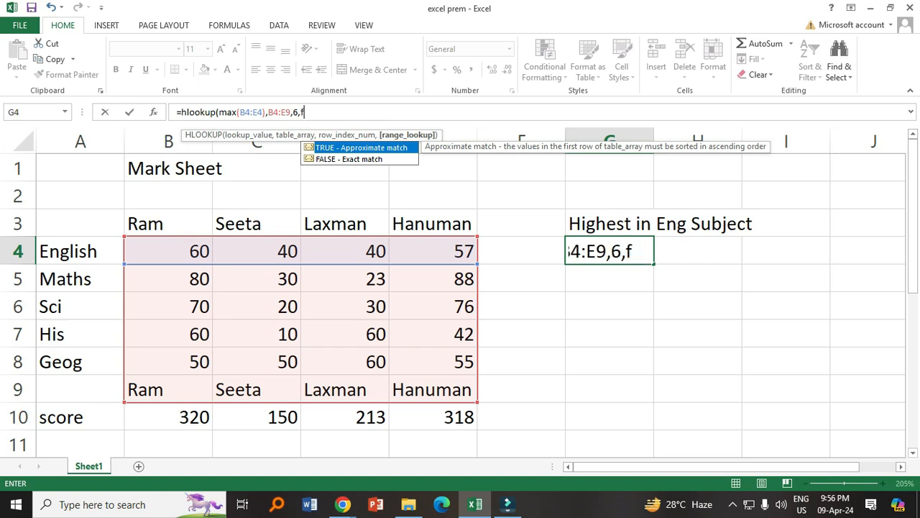
{"action": "type", "text": "alse"}
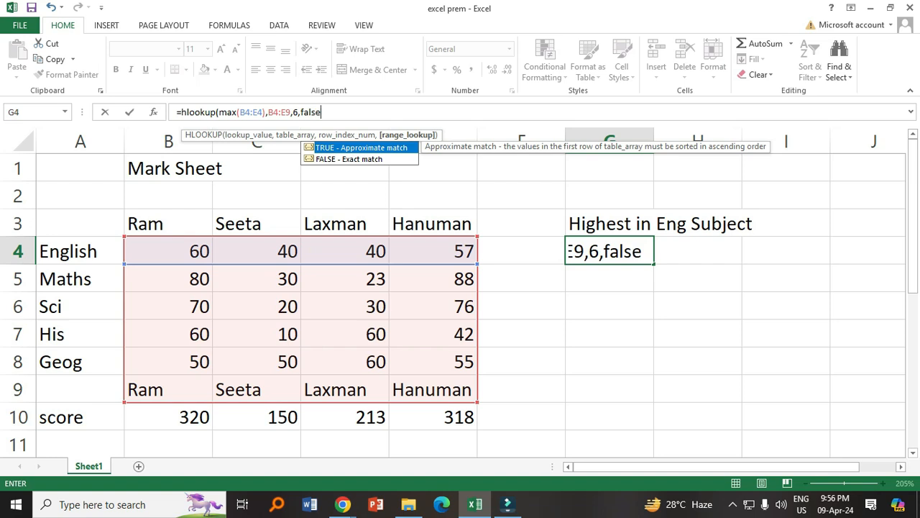
{"action": "type", "text": ")"}
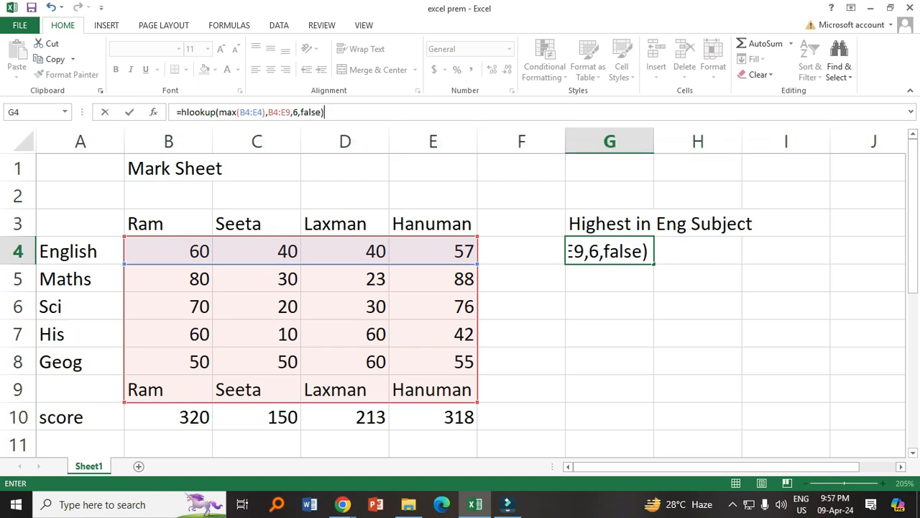
{"action": "key", "text": "Return"}
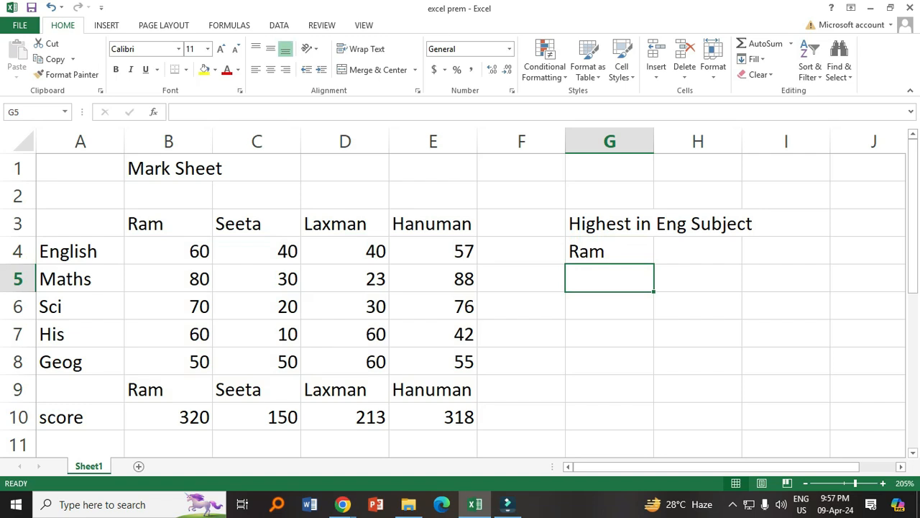
Step: Copy the HLOOKUP formula's text from G4 without altering that cell and paste it into A23 below the noted formulas
{"action": "left_click", "coordinate": [609, 251]}
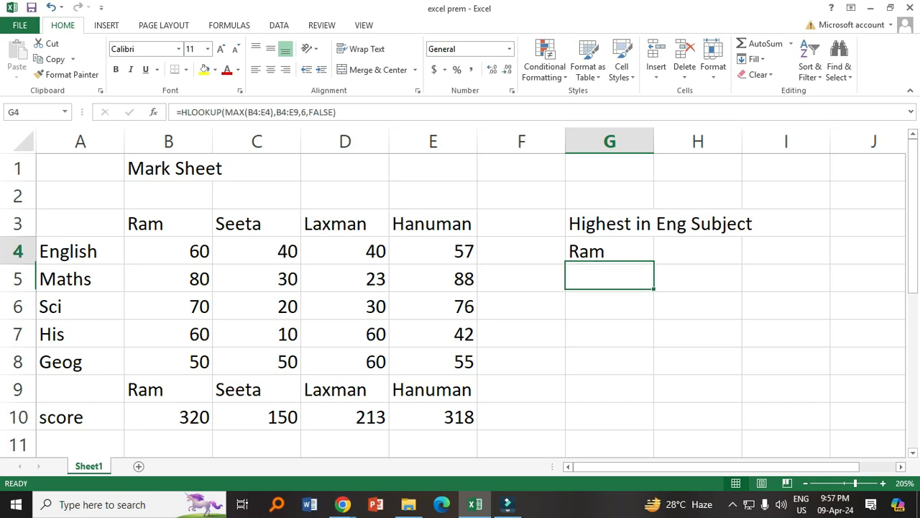
{"action": "left_click_drag", "start_coordinate": [337, 112], "coordinate": [175, 112]}
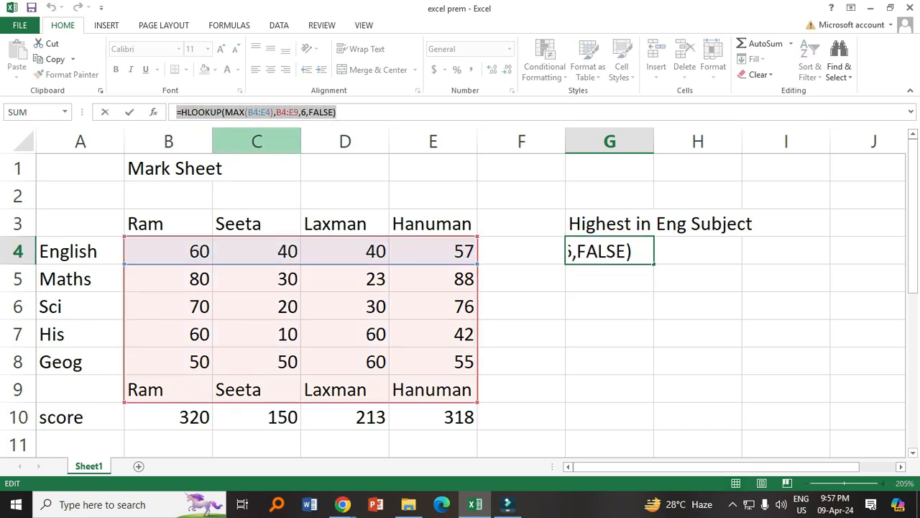
{"action": "key", "text": "Escape"}
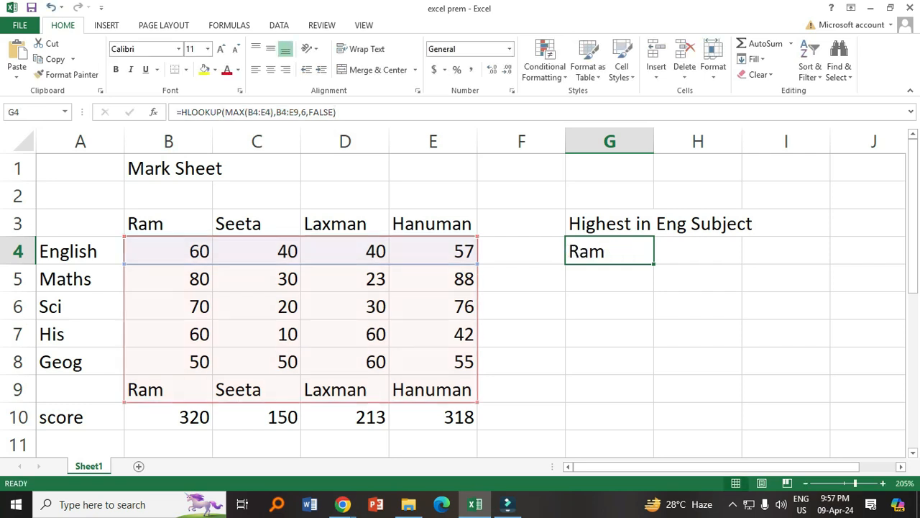
{"action": "scroll", "coordinate": [460, 288], "scroll_direction": "down", "scroll_amount": 5}
{"action": "left_click", "coordinate": [80, 361]}
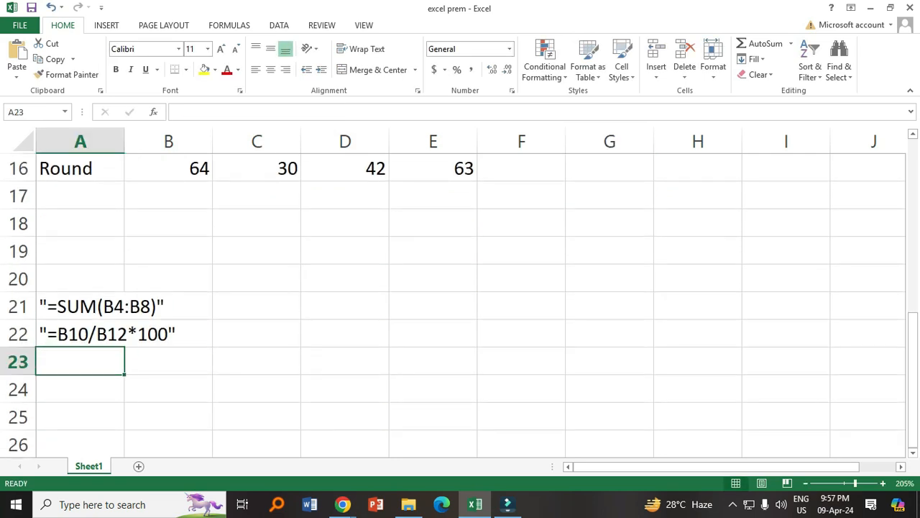
{"action": "key", "text": "ctrl+v"}
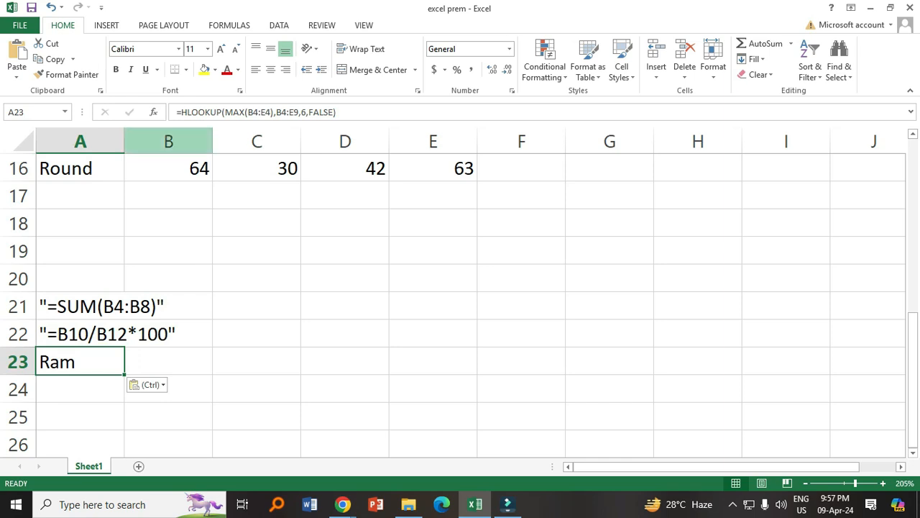
Step: Enclose the formula in A23 in double quotes so it is stored as text: "=HLOOKUP(MAX(B4:E4),B4:E9,6,FALSE)"
{"action": "left_click", "coordinate": [176, 113]}
{"action": "type", "text": "\""}
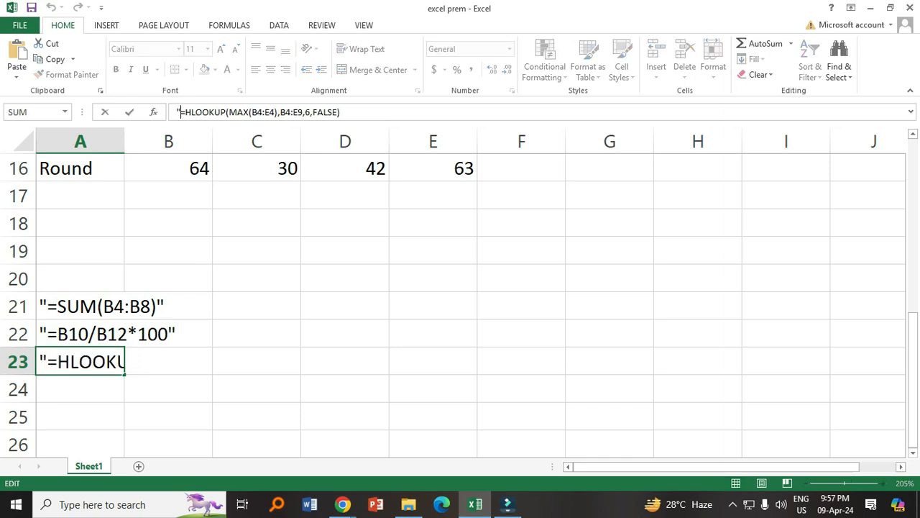
{"action": "left_click", "coordinate": [341, 112]}
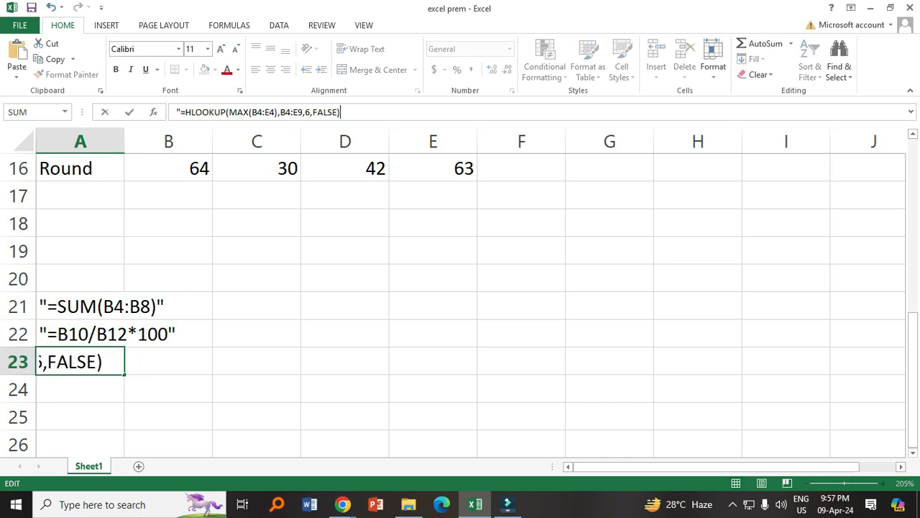
{"action": "type", "text": "\""}
{"action": "key", "text": "Return"}
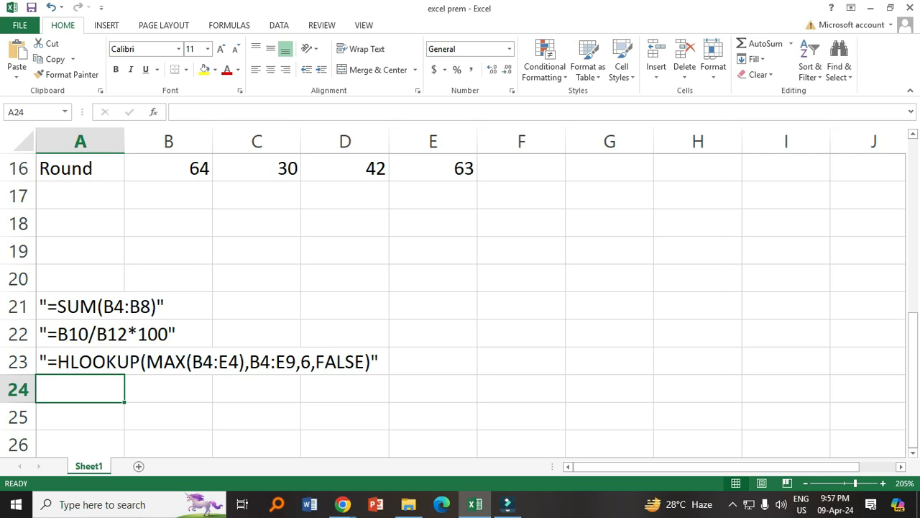
Step: Review the noted HLOOKUP formula in A23 and the English marks in B4:E4 used as its MAX range
{"action": "scroll", "coordinate": [460, 287], "scroll_direction": "up", "scroll_amount": 10, "text": "ctrl"}
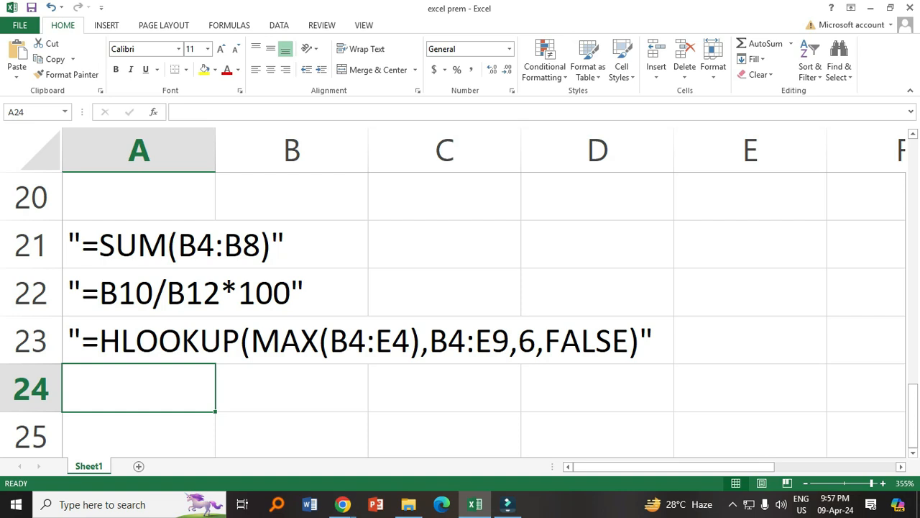
{"action": "scroll", "coordinate": [460, 288], "scroll_direction": "up", "scroll_amount": 7}
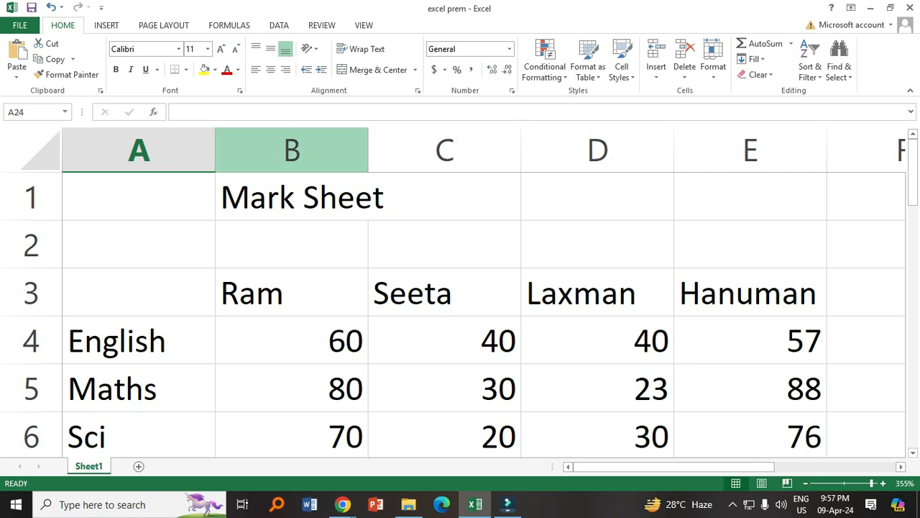
{"action": "left_click", "coordinate": [291, 339]}
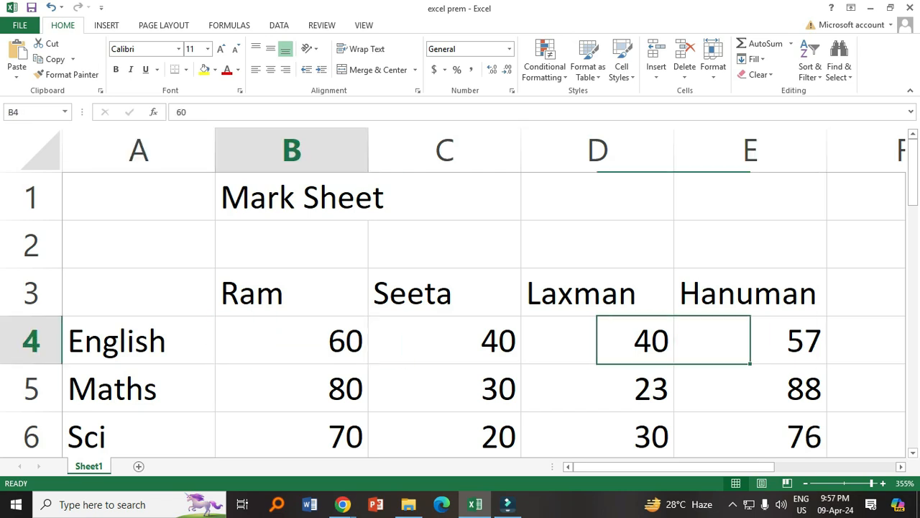
{"action": "key", "text": "shift+Right"}
{"action": "key", "text": "shift+Right"}
{"action": "key", "text": "shift+Right"}
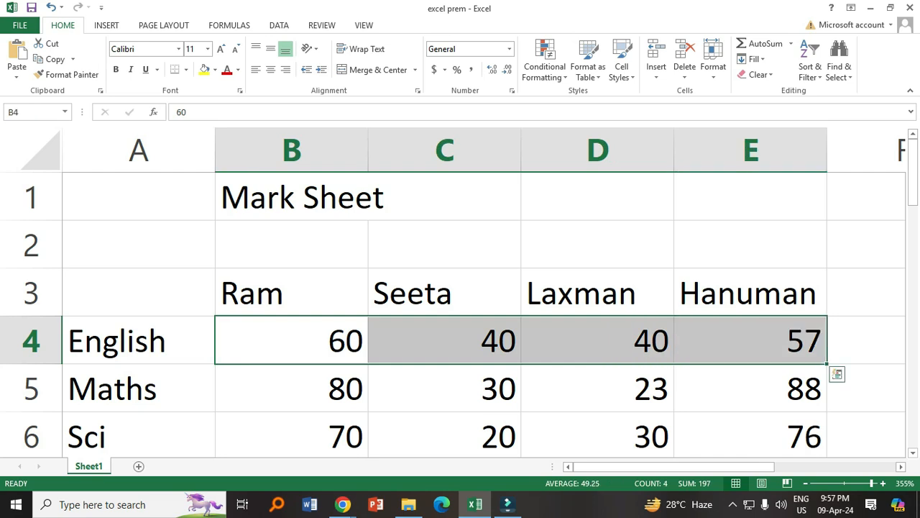
{"action": "scroll", "coordinate": [460, 293], "scroll_direction": "down", "scroll_amount": 3}
{"action": "scroll", "coordinate": [460, 293], "scroll_direction": "down", "scroll_amount": 7, "text": "ctrl"}
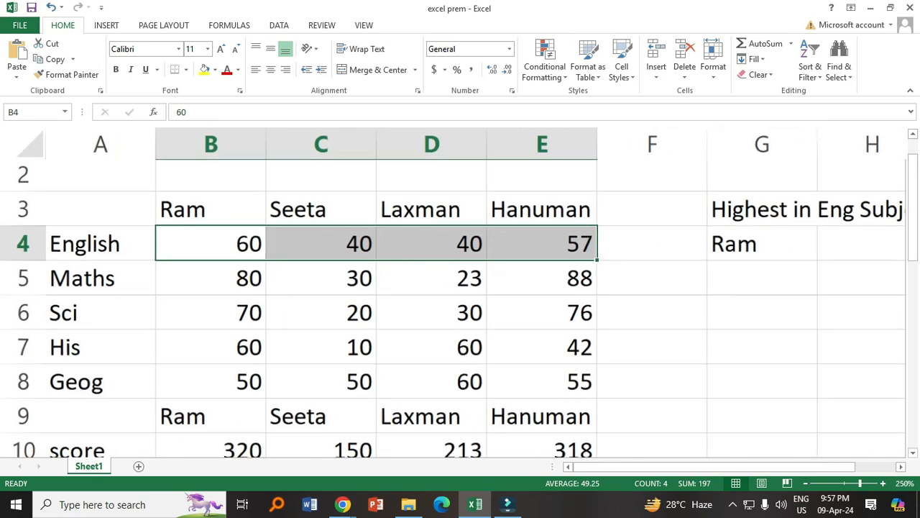
Step: Examine the table array B4:E9 row by row, from English to the names row, and the HLOOKUP formula in G4
{"action": "left_click", "coordinate": [638, 345]}
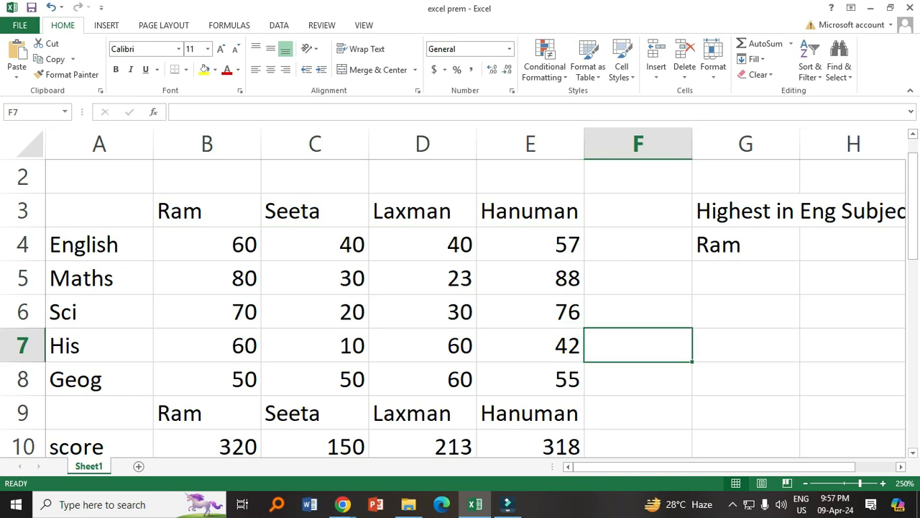
{"action": "left_click_drag", "start_coordinate": [207, 244], "coordinate": [531, 413]}
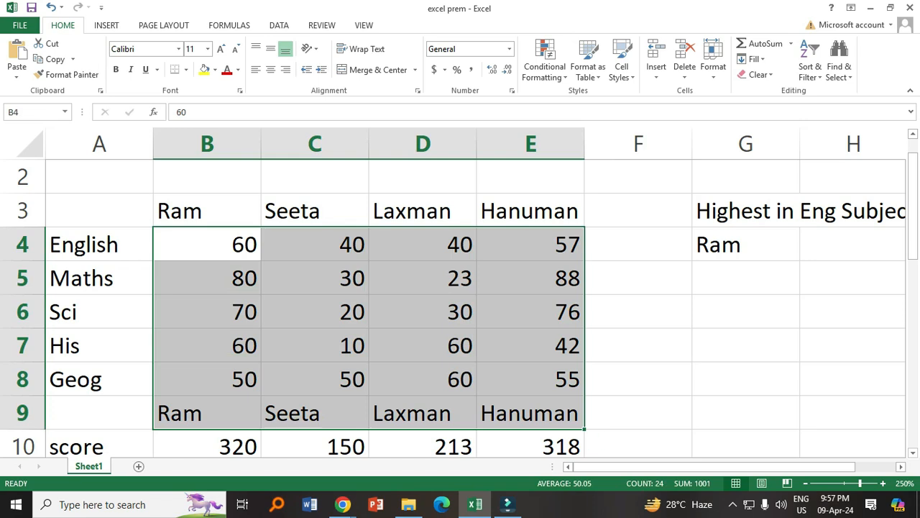
{"action": "left_click", "coordinate": [22, 244]}
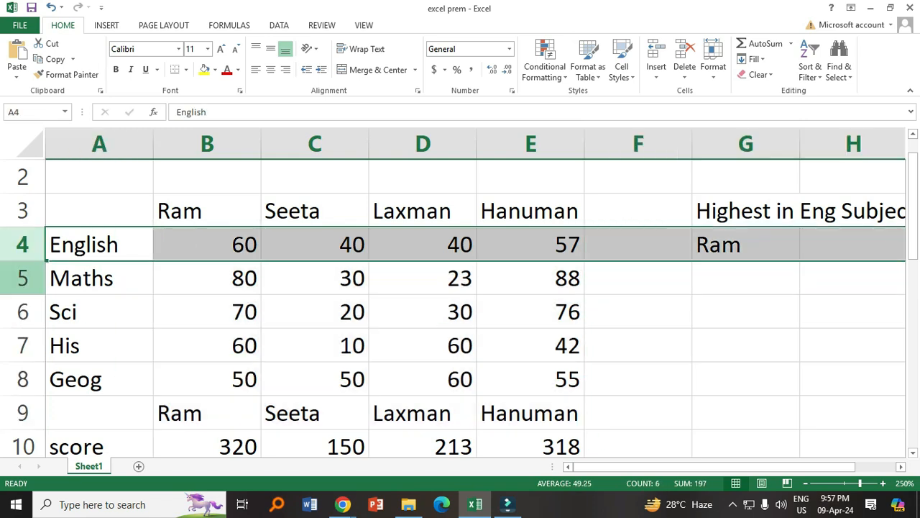
{"action": "left_click", "coordinate": [23, 278]}
{"action": "left_click", "coordinate": [23, 311]}
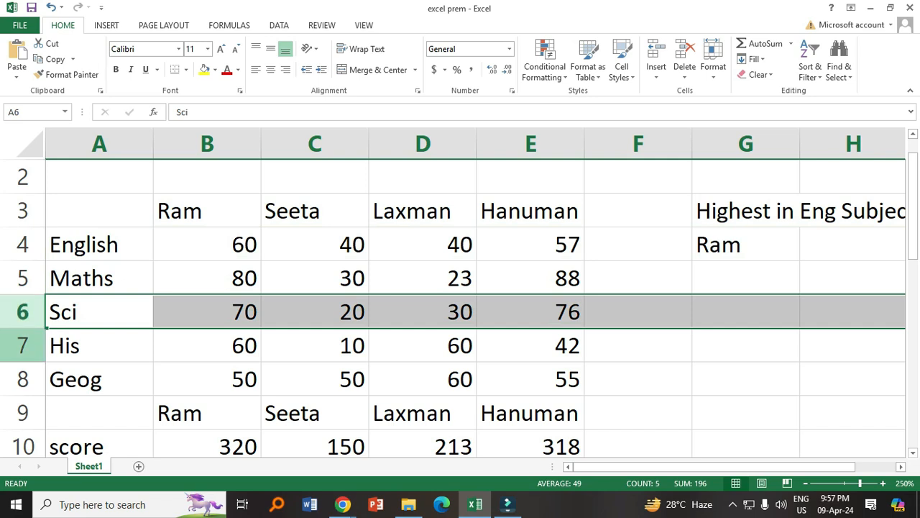
{"action": "left_click", "coordinate": [22, 346]}
{"action": "left_click", "coordinate": [22, 378]}
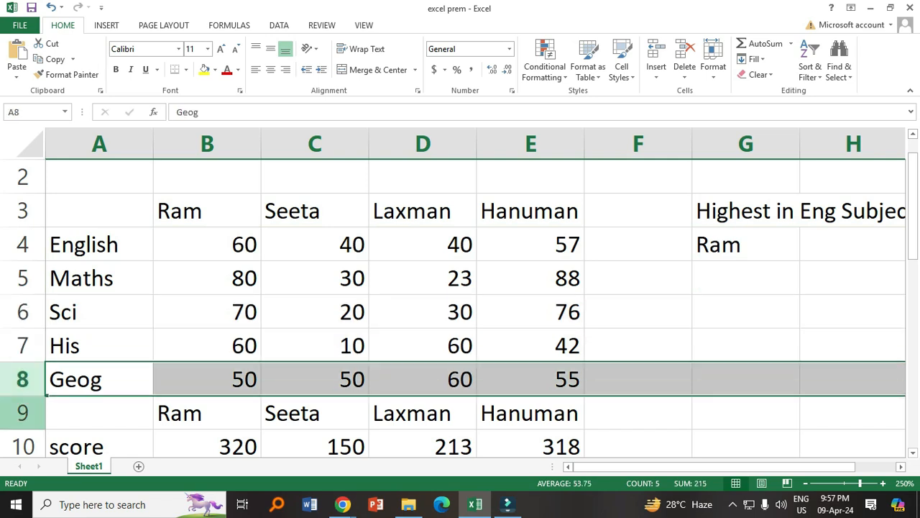
{"action": "left_click", "coordinate": [23, 413]}
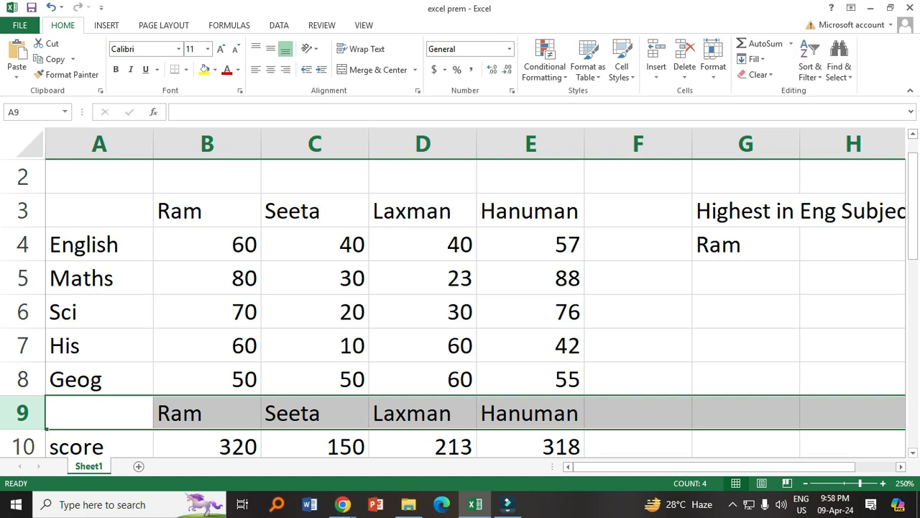
{"action": "left_click", "coordinate": [746, 244]}
{"action": "left_click", "coordinate": [748, 466]}
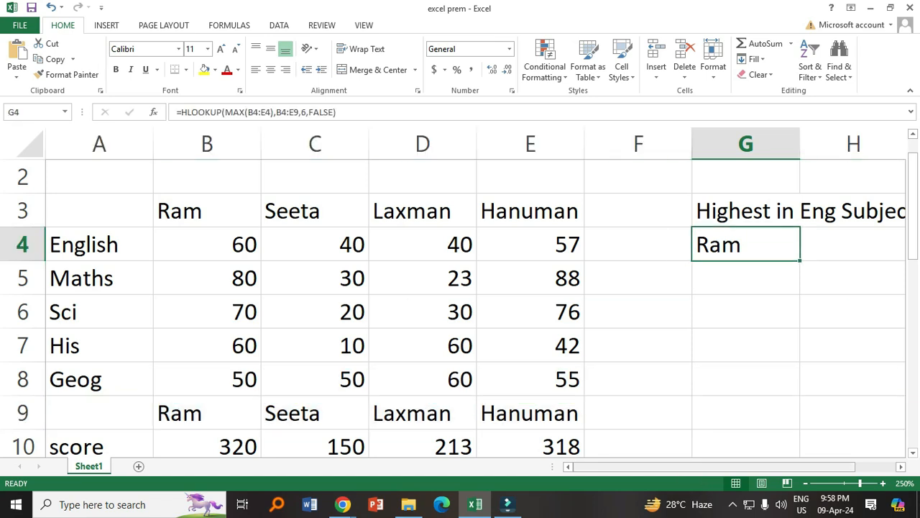
{"action": "left_click_drag", "start_coordinate": [748, 466], "coordinate": [788, 466]}
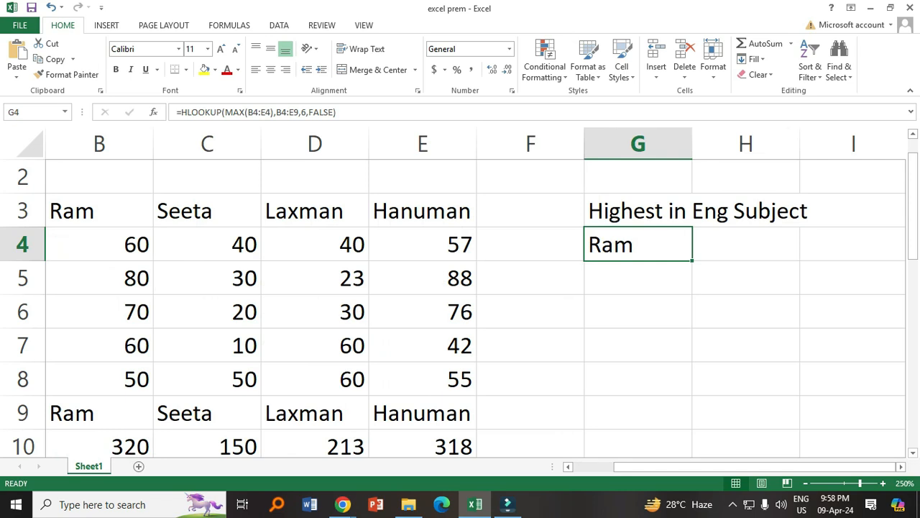
Step: Enter the label "Highest in Eng Subject" in G5, reusing the text of the heading in G3
{"action": "left_click", "coordinate": [638, 278]}
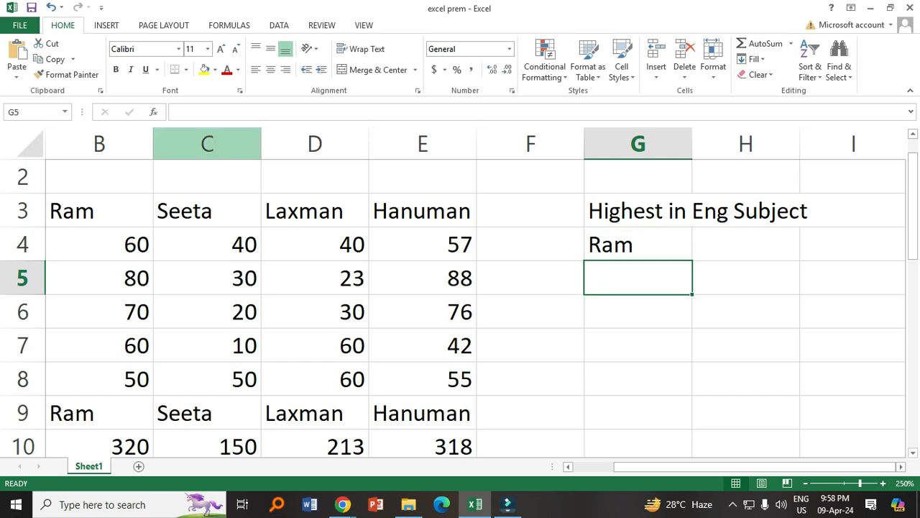
{"action": "left_click_drag", "start_coordinate": [755, 467], "coordinate": [713, 467]}
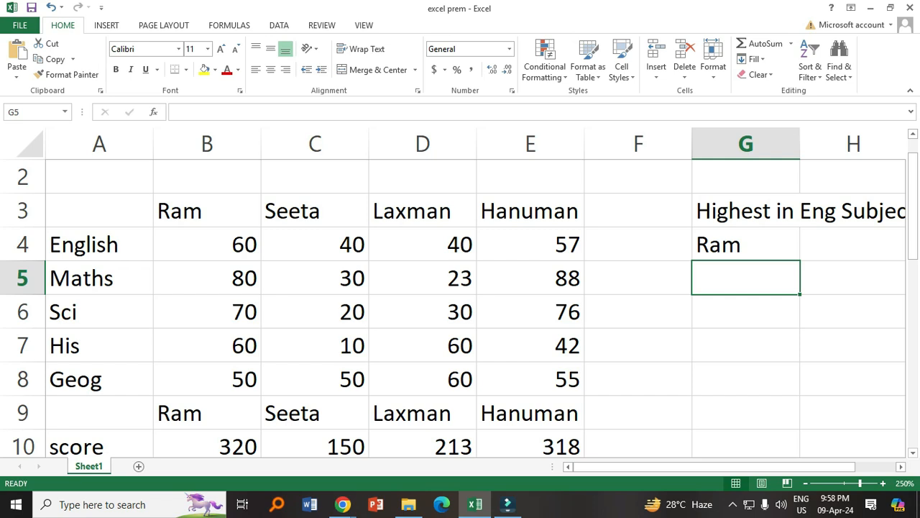
{"action": "left_click_drag", "start_coordinate": [718, 466], "coordinate": [760, 467]}
{"action": "type", "text": "highe"}
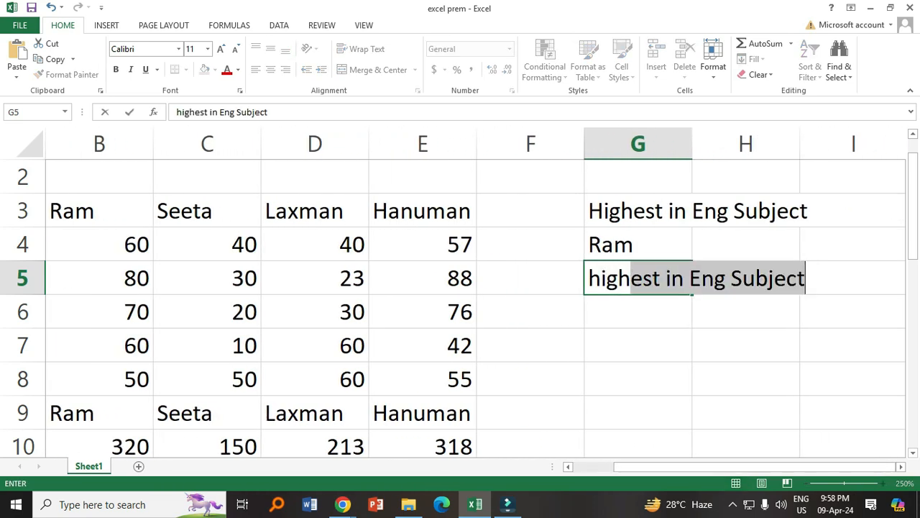
{"action": "key", "text": "ctrl+a"}
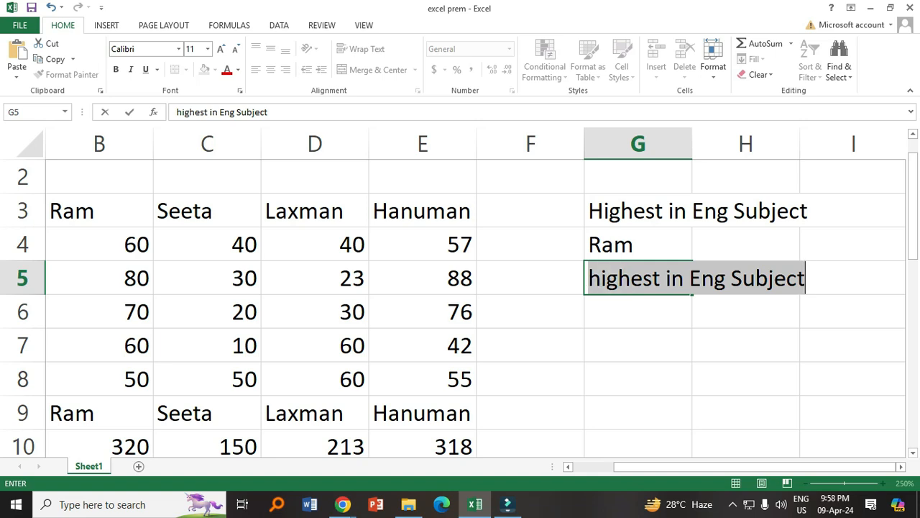
{"action": "key", "text": "Tab"}
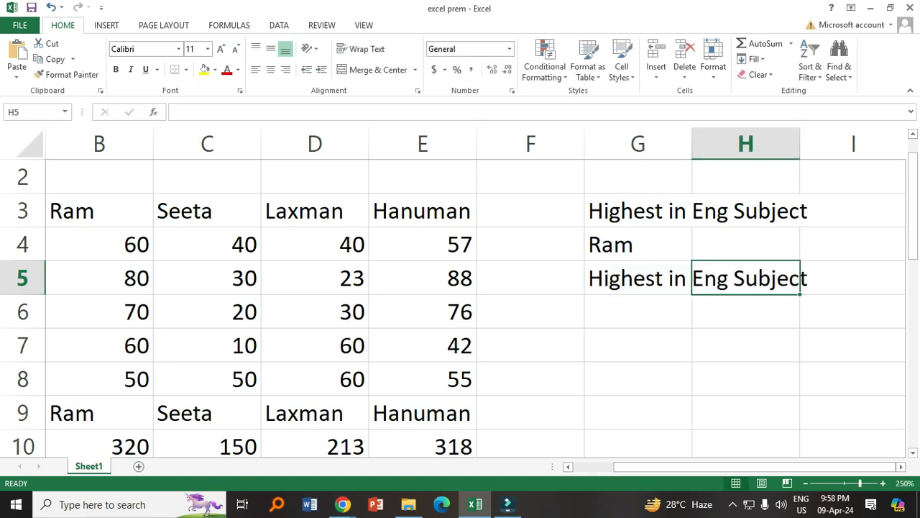
Step: Change the label in G5 to "Highest in Maths Subject"
{"action": "left_click", "coordinate": [638, 279]}
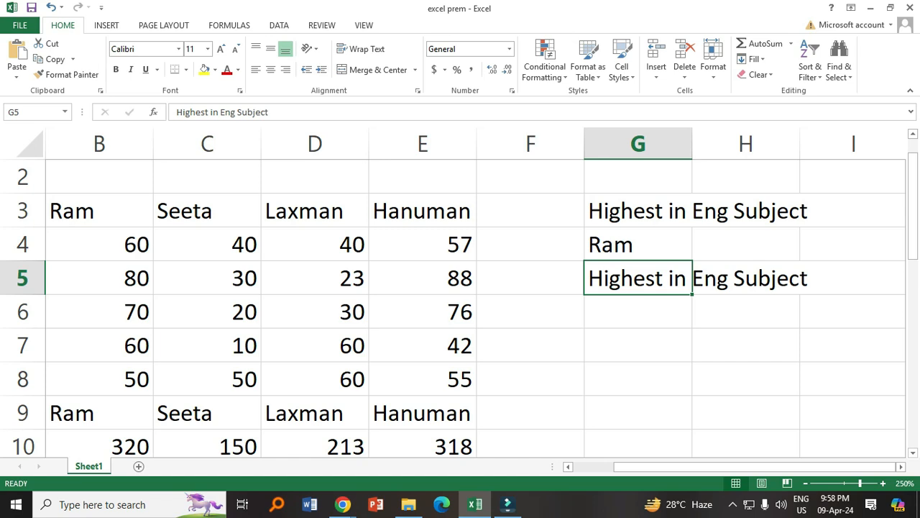
{"action": "left_click", "coordinate": [220, 112]}
{"action": "key", "text": "BackSpace"}
{"action": "key", "text": "BackSpace"}
{"action": "key", "text": "BackSpace"}
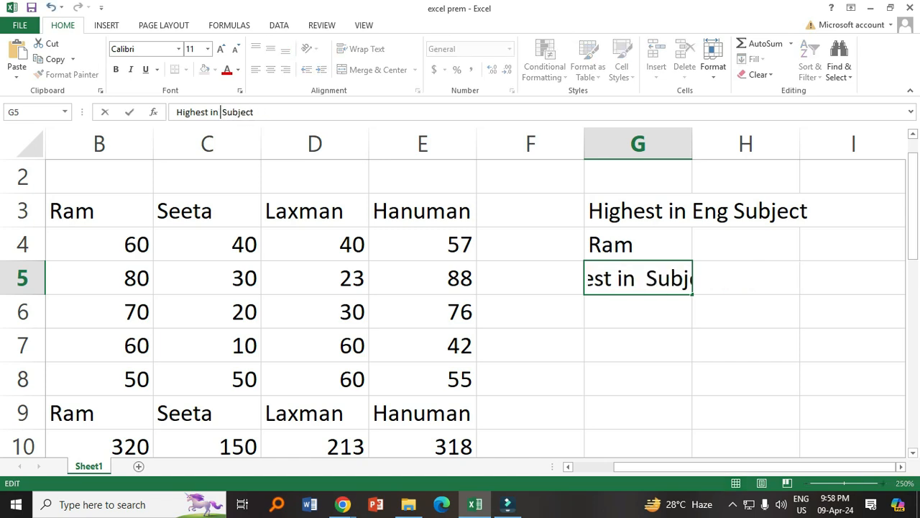
{"action": "type", "text": "Mats"}
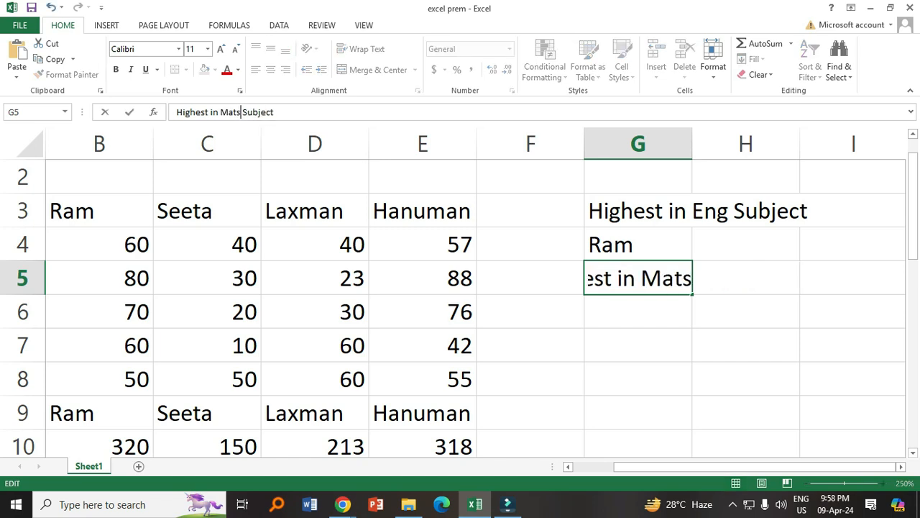
{"action": "key", "text": "BackSpace"}
{"action": "type", "text": "hs"}
{"action": "key", "text": "Return"}
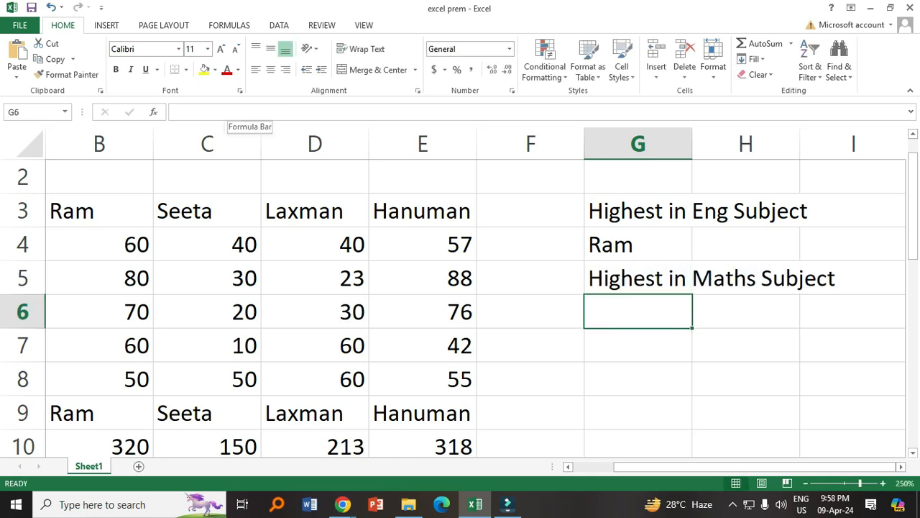
Step: Begin an HLOOKUP formula in G6 with MAX(B5:E5), the highest Maths mark, as its lookup value
{"action": "left_click", "coordinate": [177, 112]}
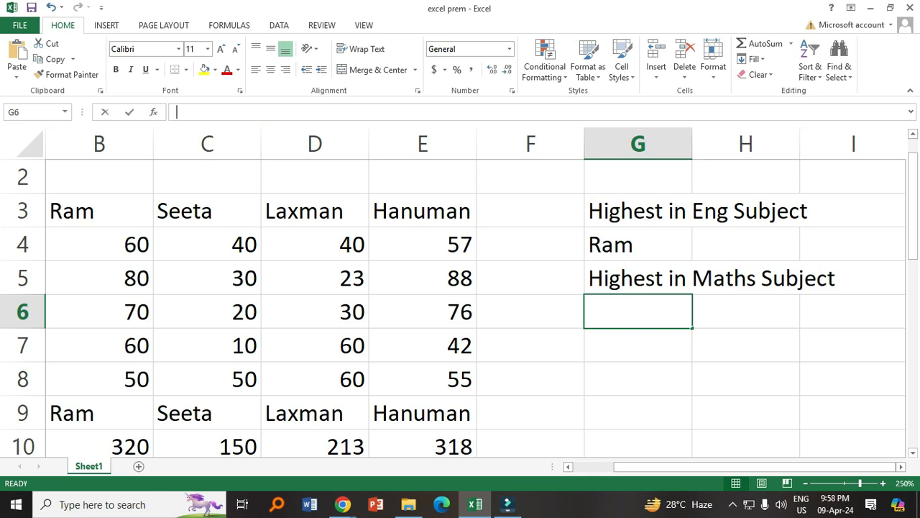
{"action": "type", "text": "="}
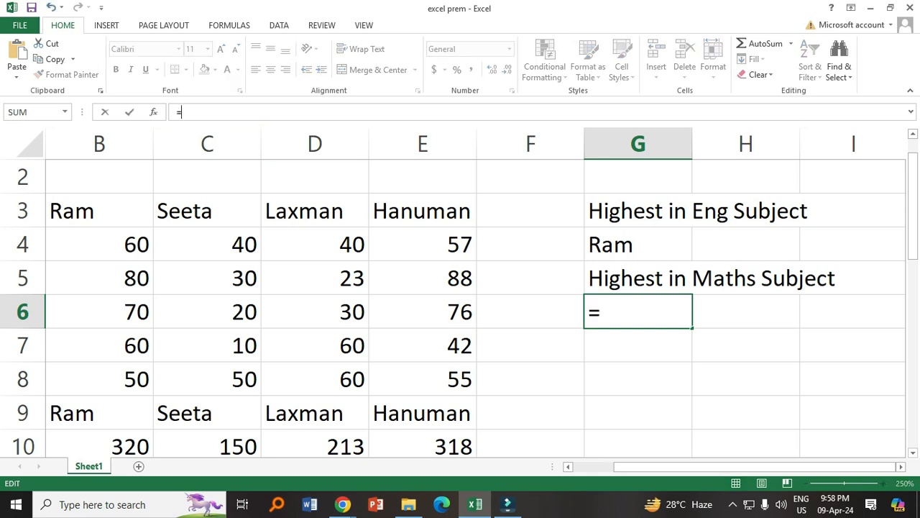
{"action": "type", "text": "h"}
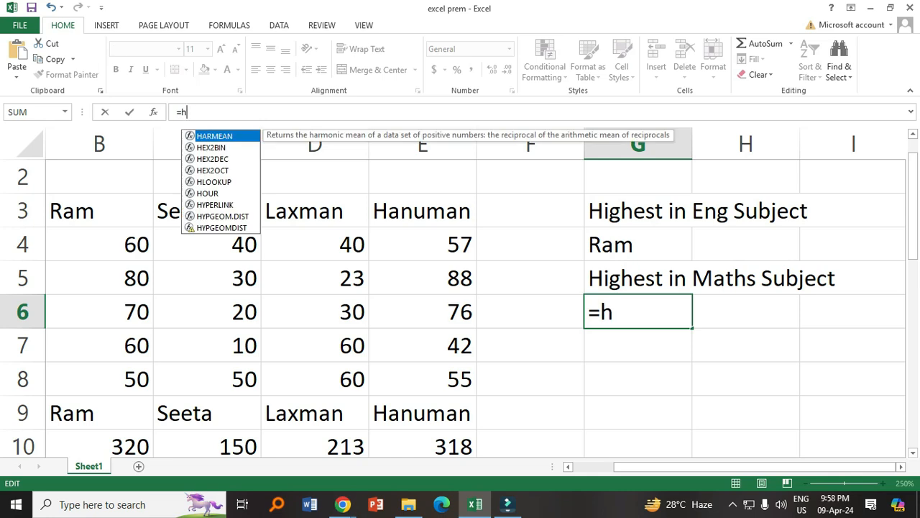
{"action": "type", "text": "looku"}
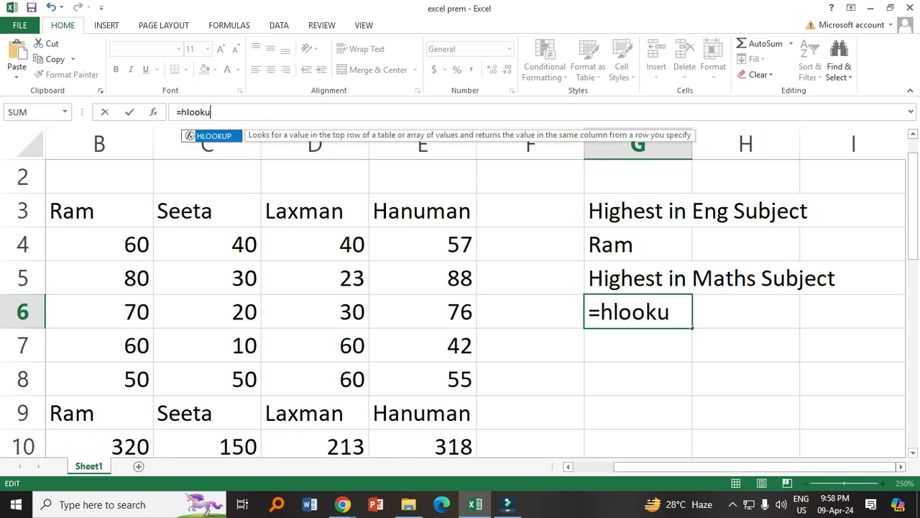
{"action": "type", "text": "p("}
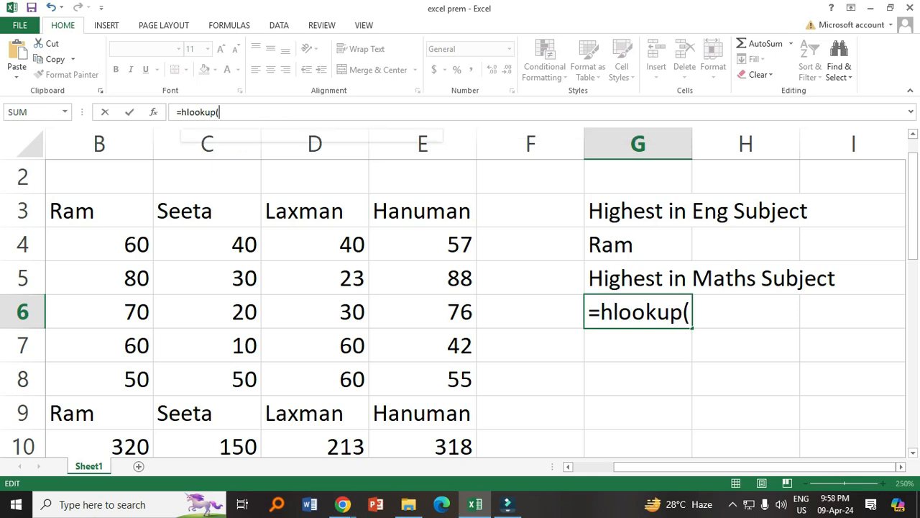
{"action": "type", "text": "max"}
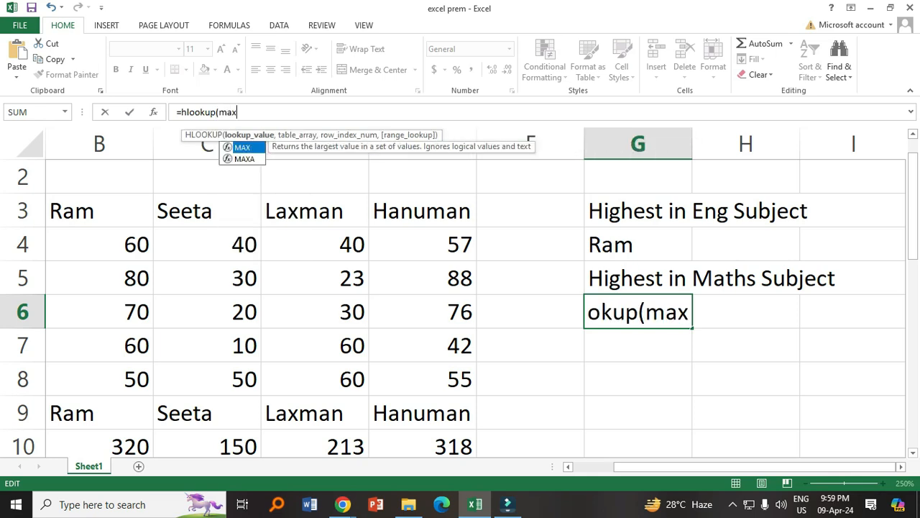
{"action": "scroll", "coordinate": [475, 302], "scroll_direction": "left", "scroll_amount": 2}
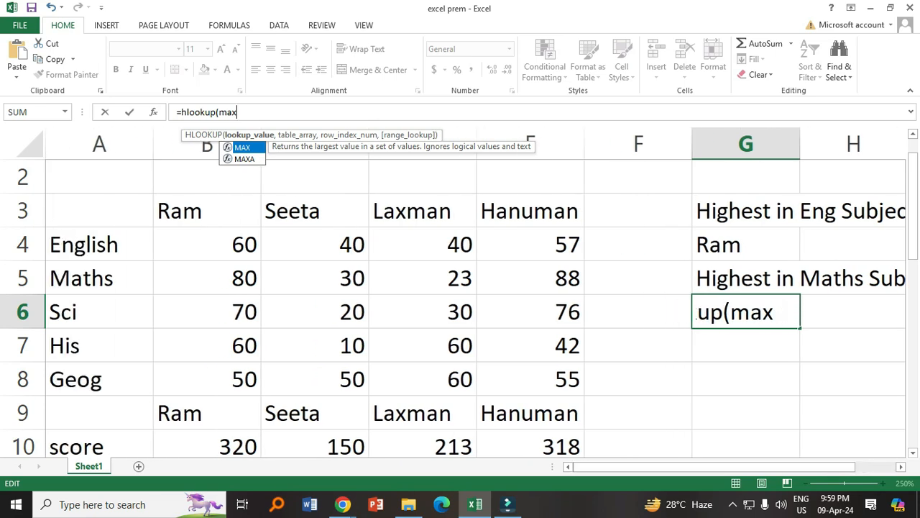
{"action": "key", "text": "Return"}
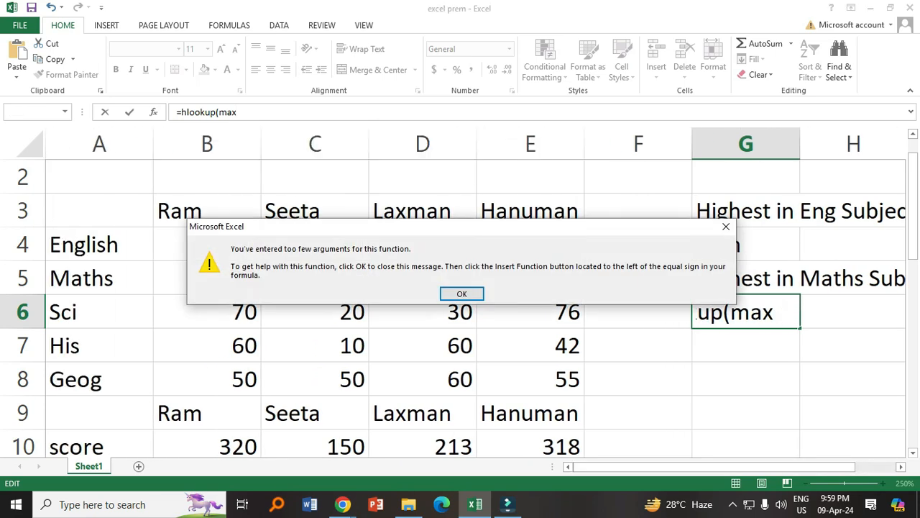
{"action": "key", "text": "Return"}
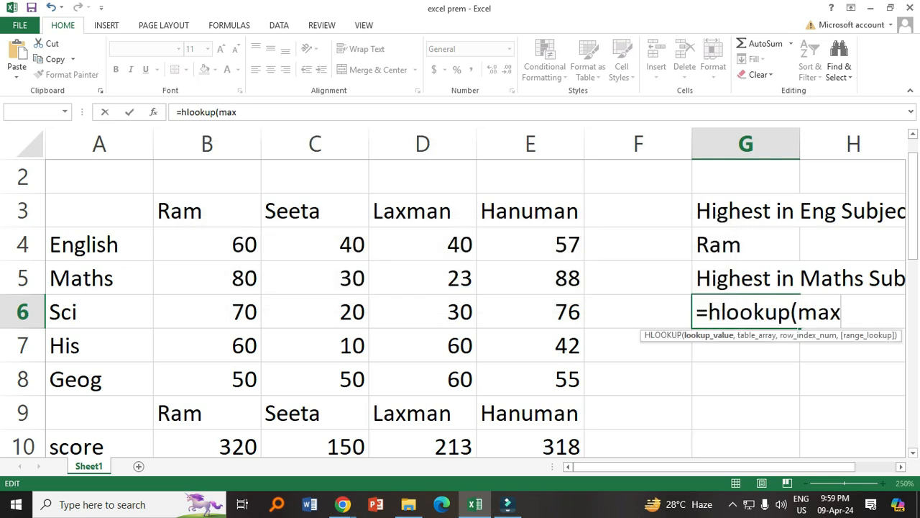
{"action": "type", "text": "("}
{"action": "left_click_drag", "start_coordinate": [207, 278], "coordinate": [575, 287]}
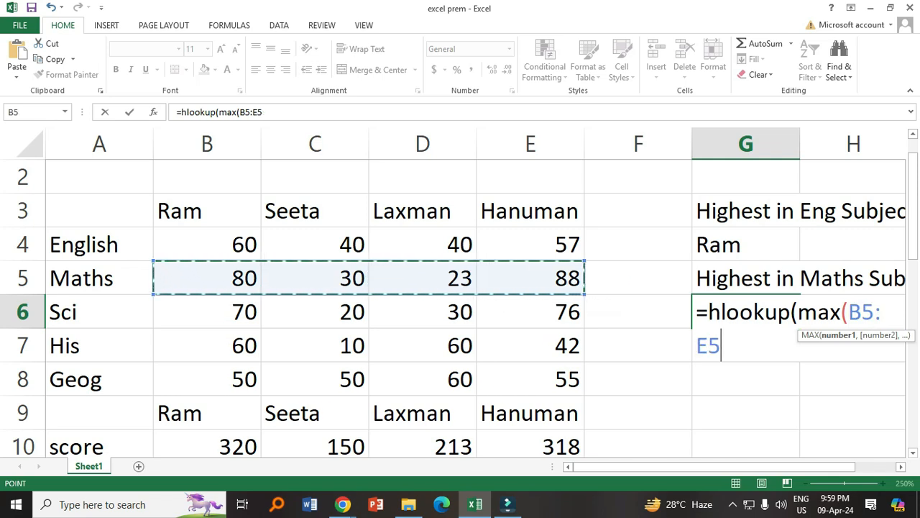
{"action": "type", "text": ")"}
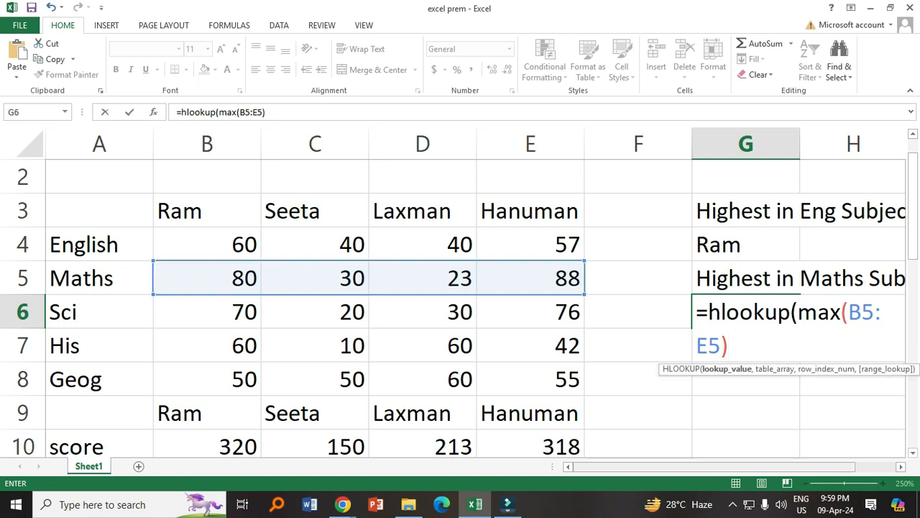
Step: Complete the HLOOKUP formula in G6 with table array B5:E9, row index 5 and FALSE for an exact match
{"action": "scroll", "coordinate": [460, 292], "scroll_direction": "down", "scroll_amount": 4}
{"action": "type", "text": ","}
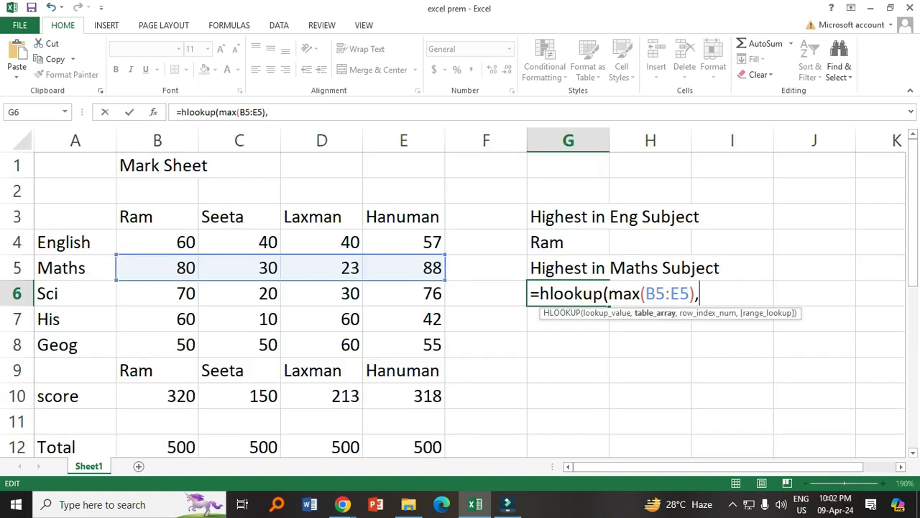
{"action": "left_click_drag", "start_coordinate": [173, 269], "coordinate": [439, 378]}
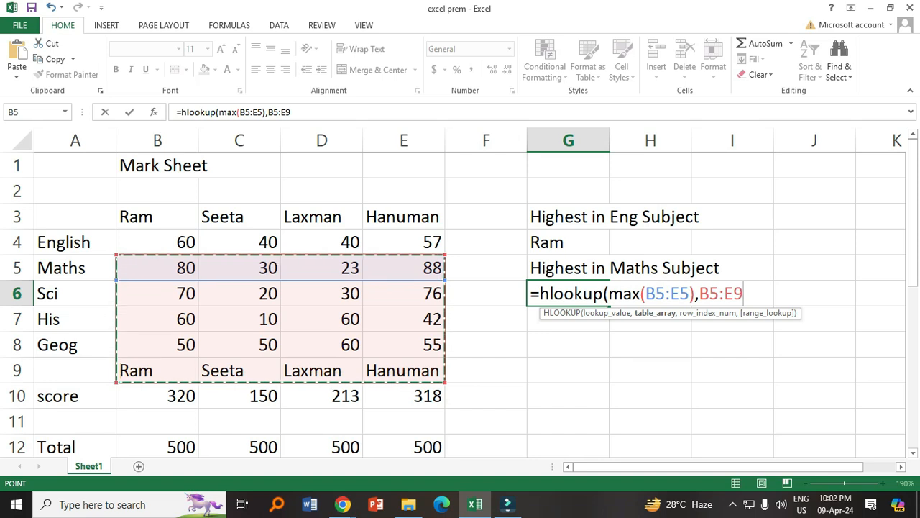
{"action": "type", "text": ","}
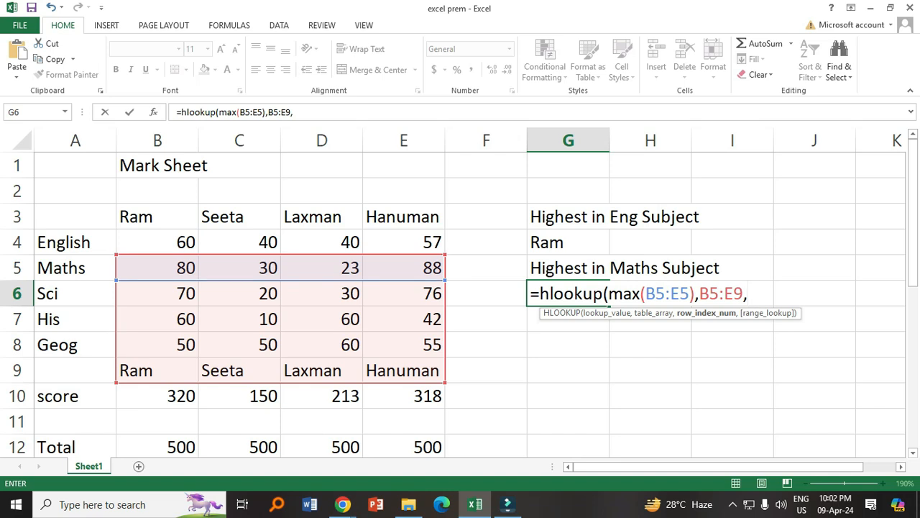
{"action": "type", "text": "5"}
{"action": "type", "text": ",f"}
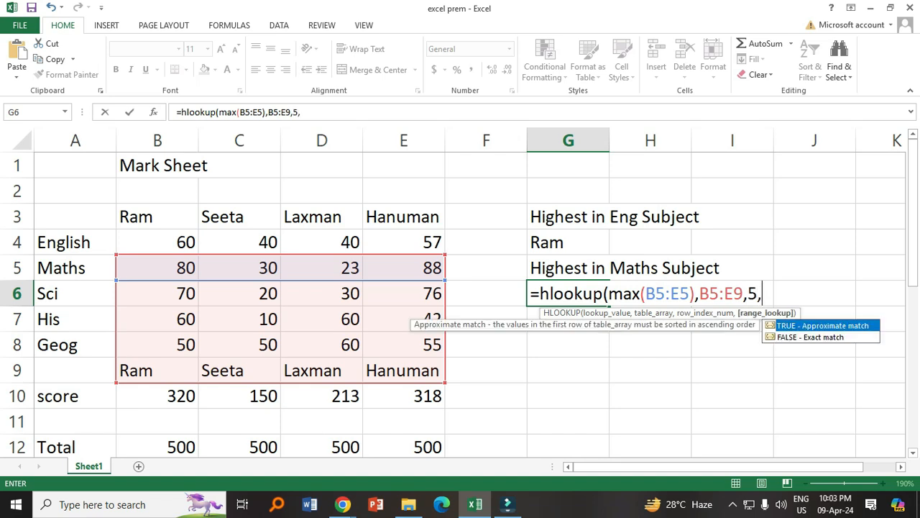
{"action": "type", "text": "alse)"}
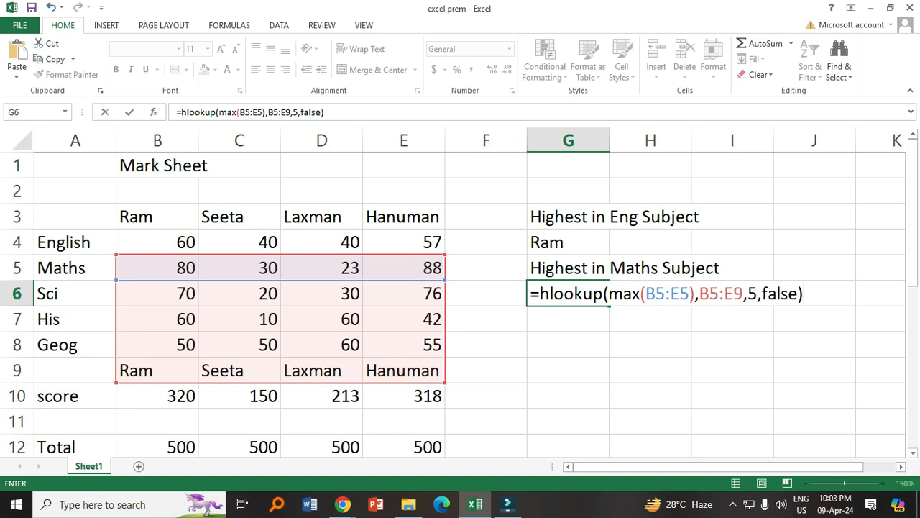
{"action": "key", "text": "Return"}
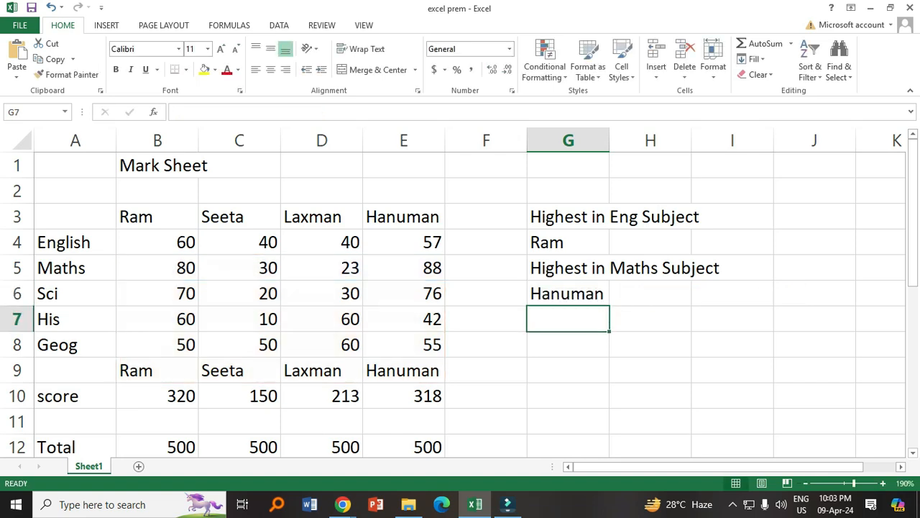
Step: Enter the label "best sub of" followed by the first student's name in G8
{"action": "left_click", "coordinate": [568, 344]}
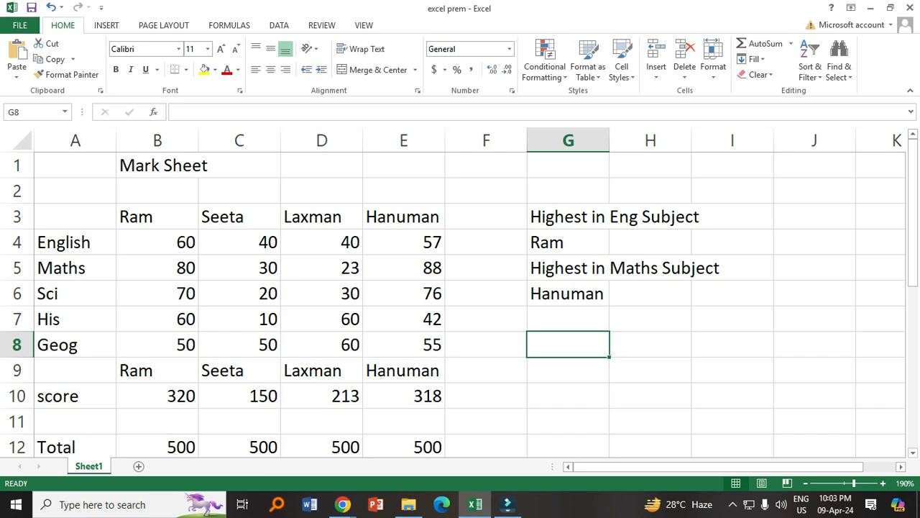
{"action": "type", "text": "best su"}
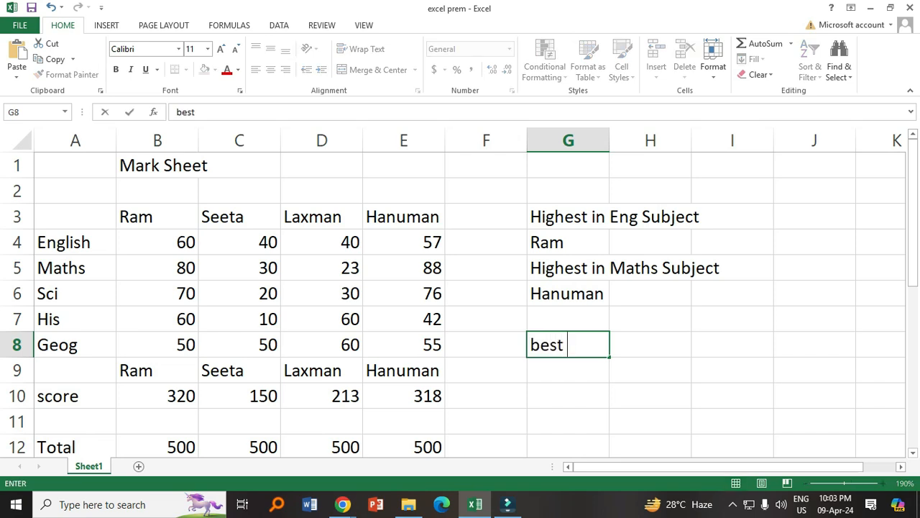
{"action": "type", "text": "b of "}
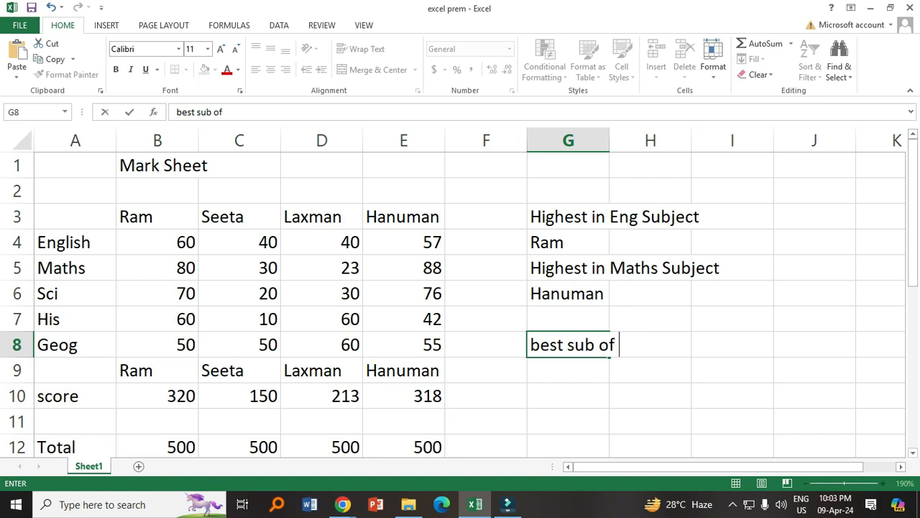
{"action": "type", "text": "Ram"}
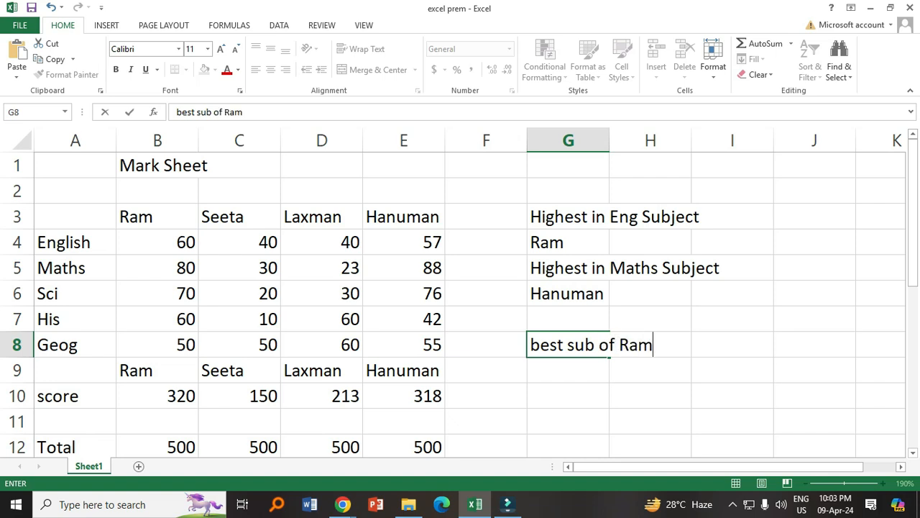
{"action": "key", "text": "Return"}
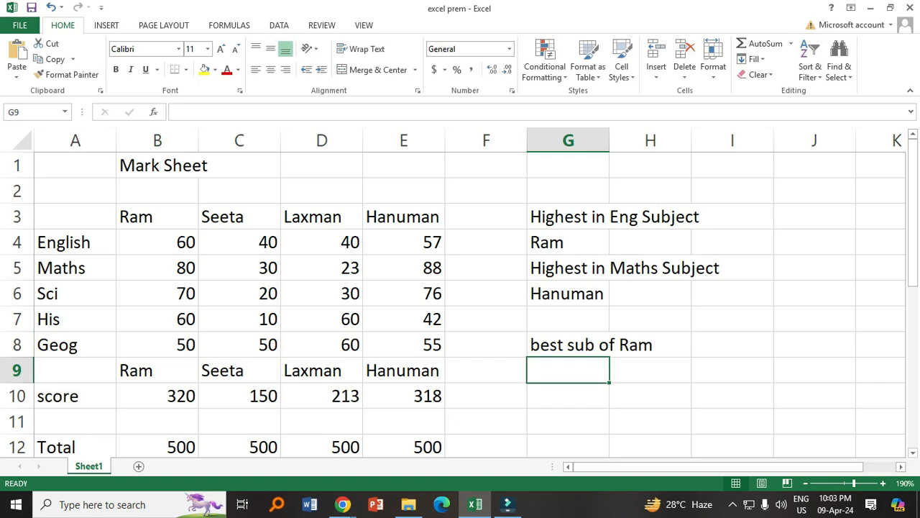
Step: Begin a VLOOKUP formula in G9 with MAX(B4:B8), the first student's highest mark, as its lookup value
{"action": "left_click", "coordinate": [177, 112]}
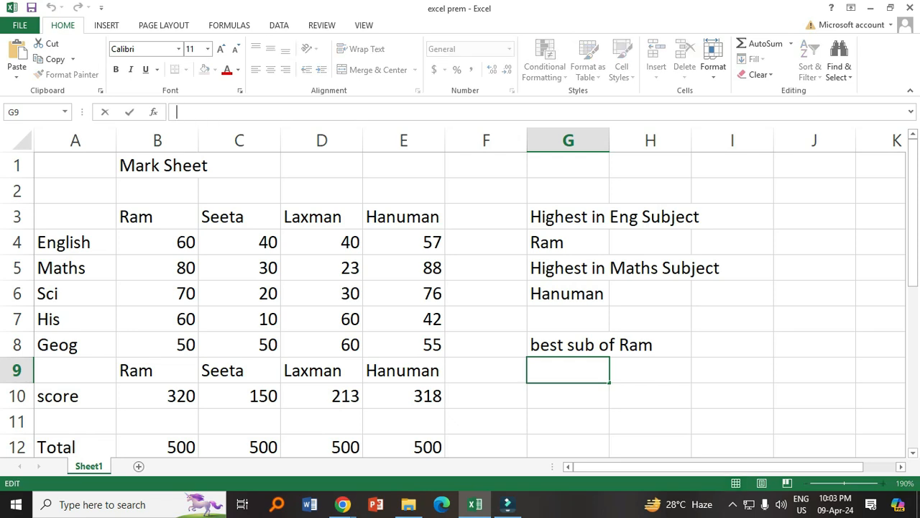
{"action": "type", "text": "="}
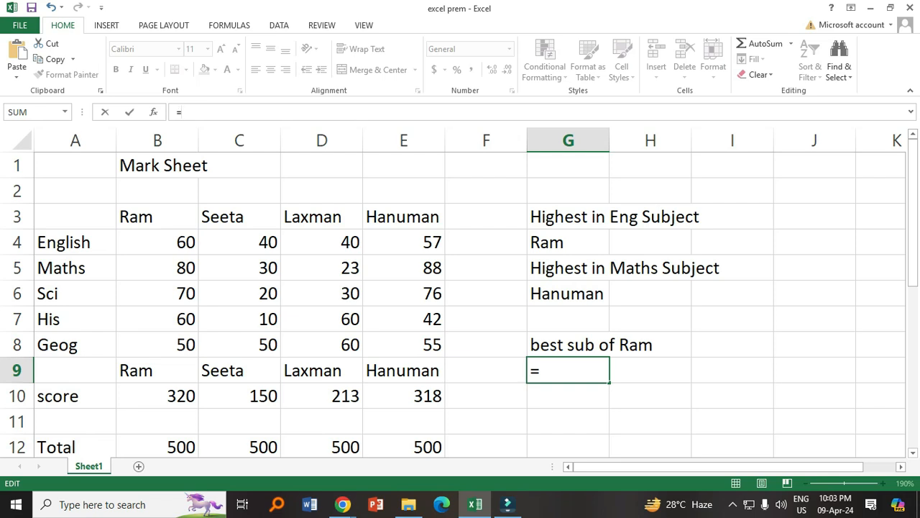
{"action": "type", "text": "v"}
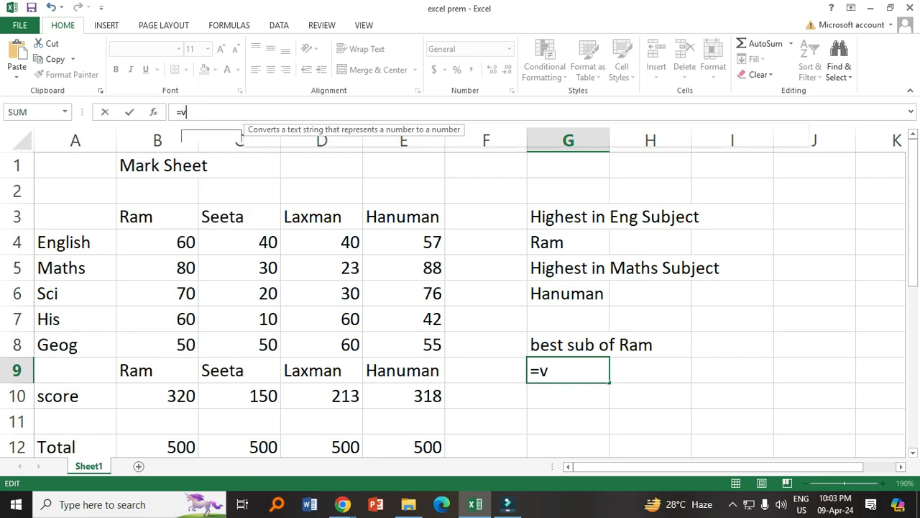
{"action": "type", "text": "lookup"}
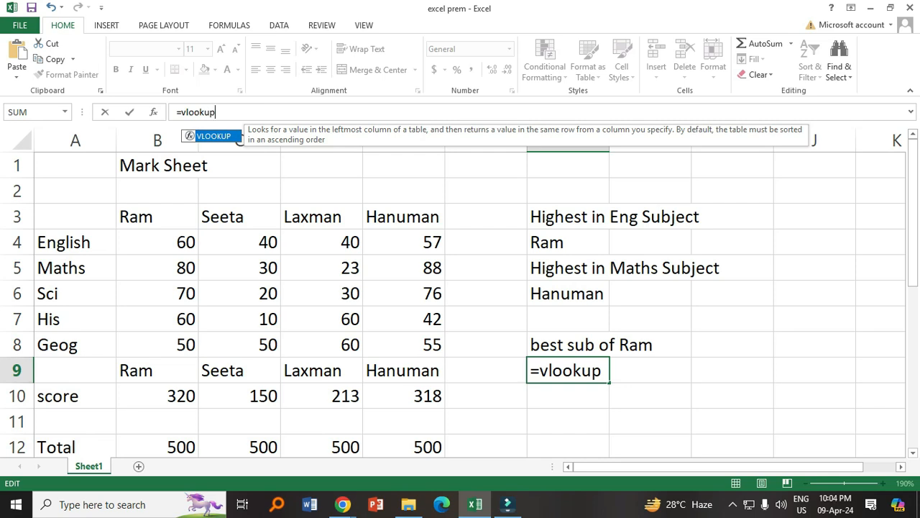
{"action": "type", "text": "(ma"}
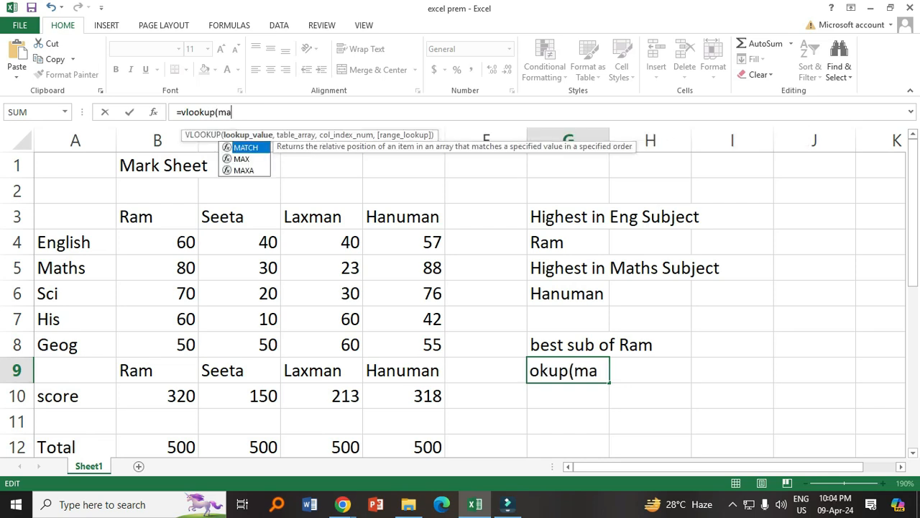
{"action": "type", "text": "x"}
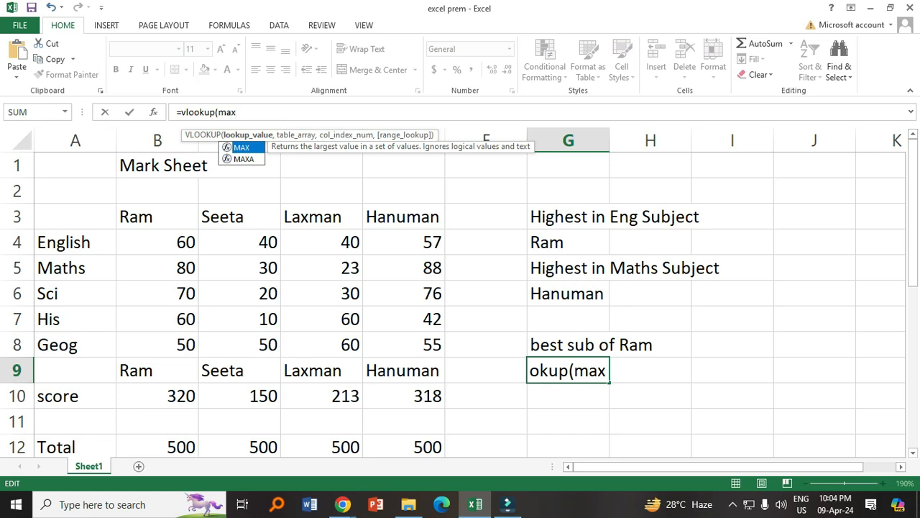
{"action": "type", "text": "("}
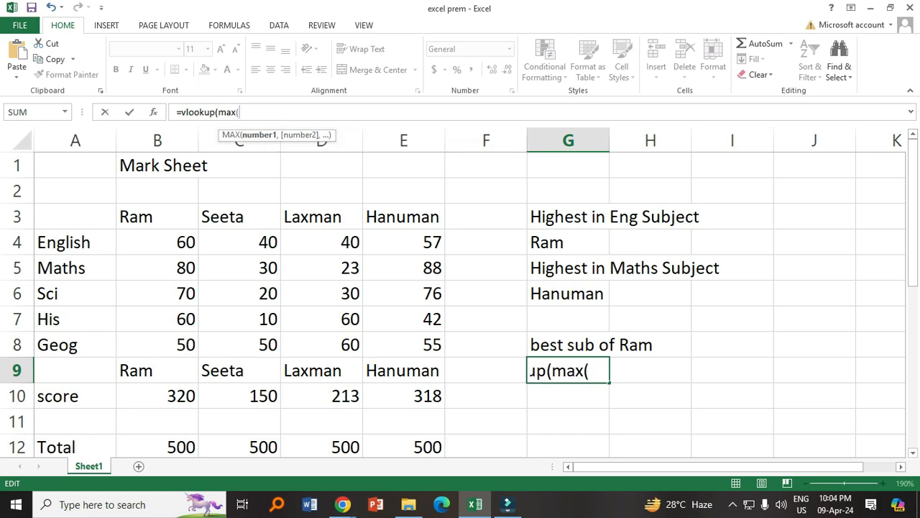
{"action": "left_click_drag", "start_coordinate": [162, 242], "coordinate": [192, 351]}
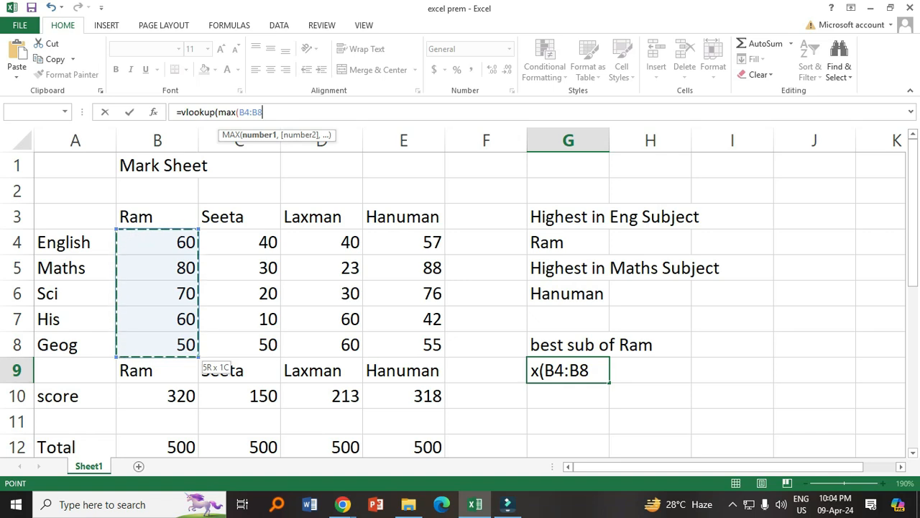
{"action": "left_click_drag", "start_coordinate": [199, 356], "coordinate": [199, 357]}
{"action": "type", "text": ")"}
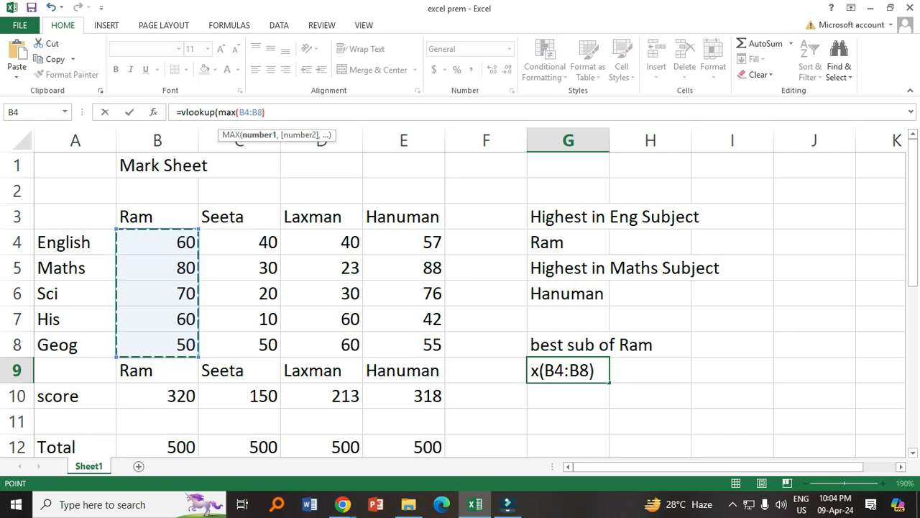
{"action": "type", "text": ","}
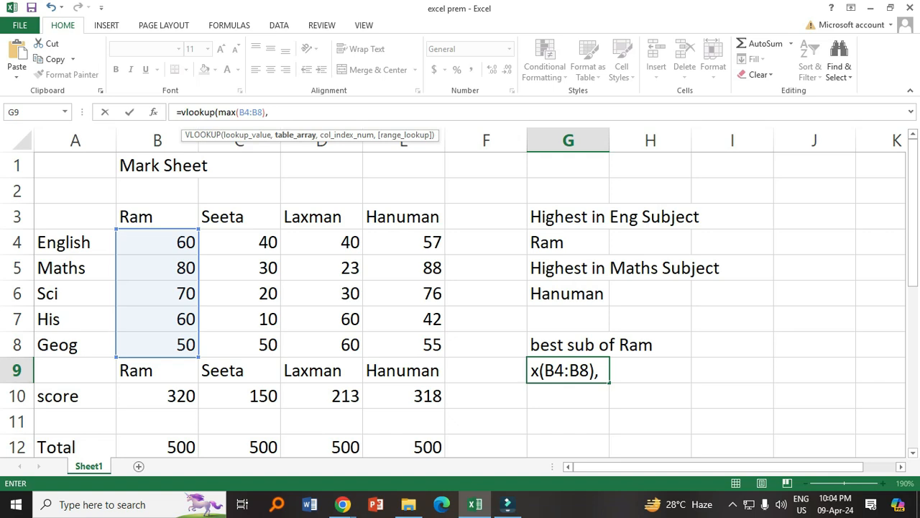
Step: Complete the VLOOKUP formula in G9 with table array B4:F8, column index 5 and FALSE for an exact match
{"action": "left_click_drag", "start_coordinate": [166, 242], "coordinate": [520, 356]}
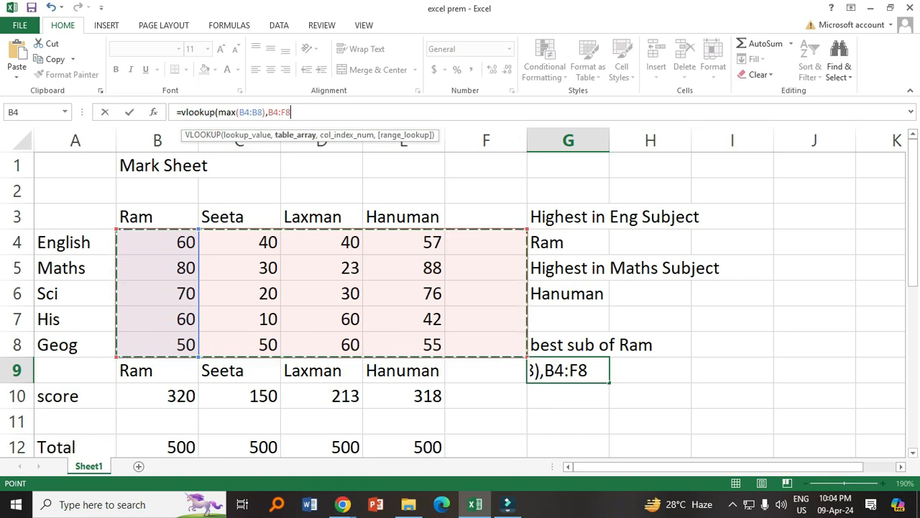
{"action": "type", "text": ","}
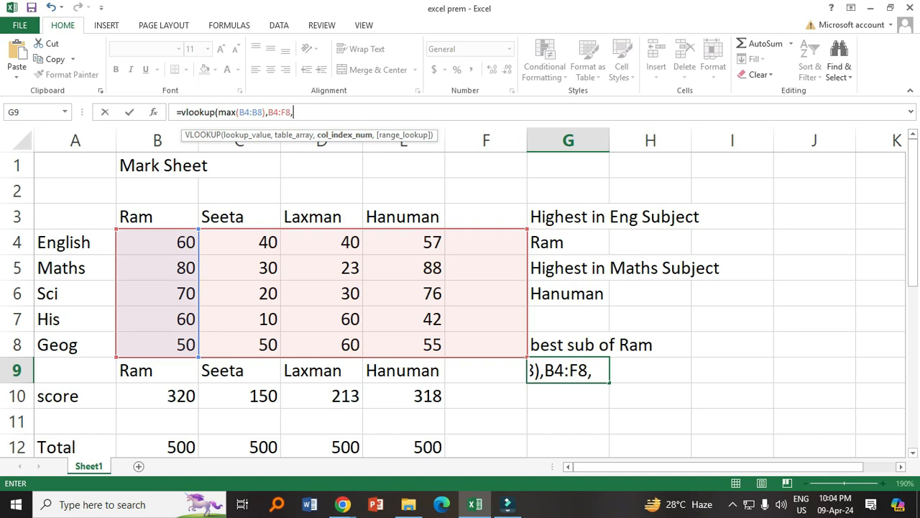
{"action": "type", "text": "5,false"}
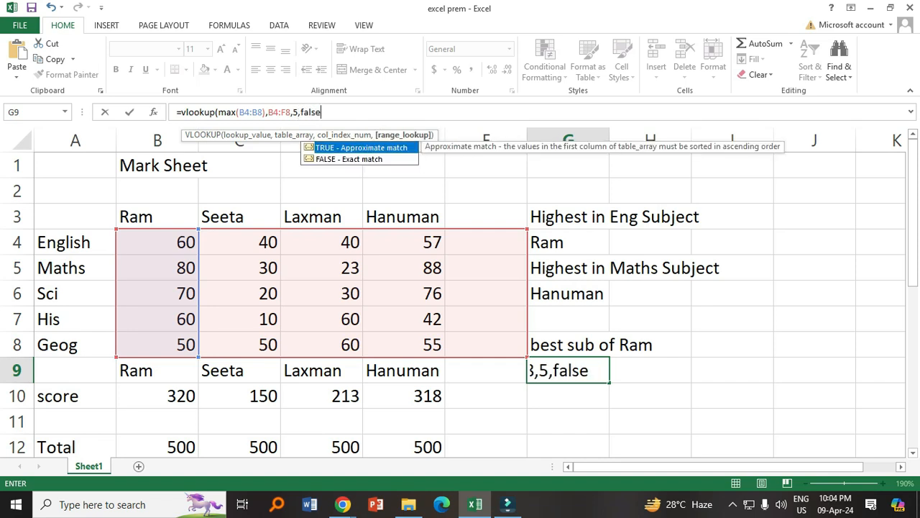
{"action": "type", "text": ")"}
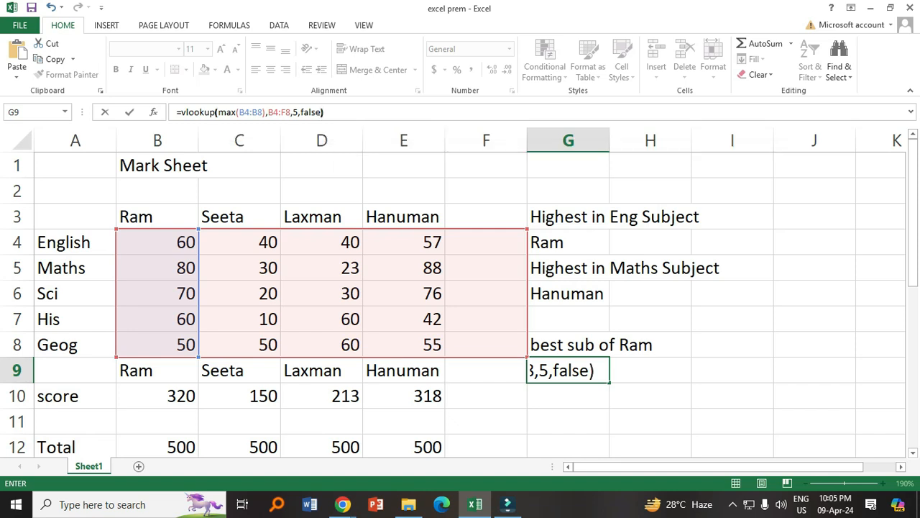
{"action": "key", "text": "Return"}
{"action": "left_click", "coordinate": [567, 370]}
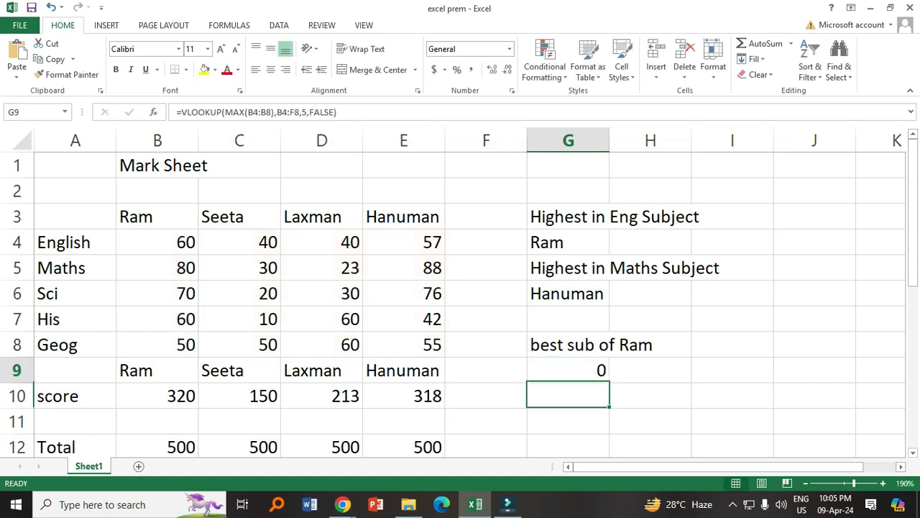
Step: Copy the subject names from A4:A8 into F4:F8, beside the last student's marks
{"action": "left_click_drag", "start_coordinate": [64, 242], "coordinate": [65, 345]}
{"action": "key", "text": "ctrl+c"}
{"action": "left_click", "coordinate": [486, 242]}
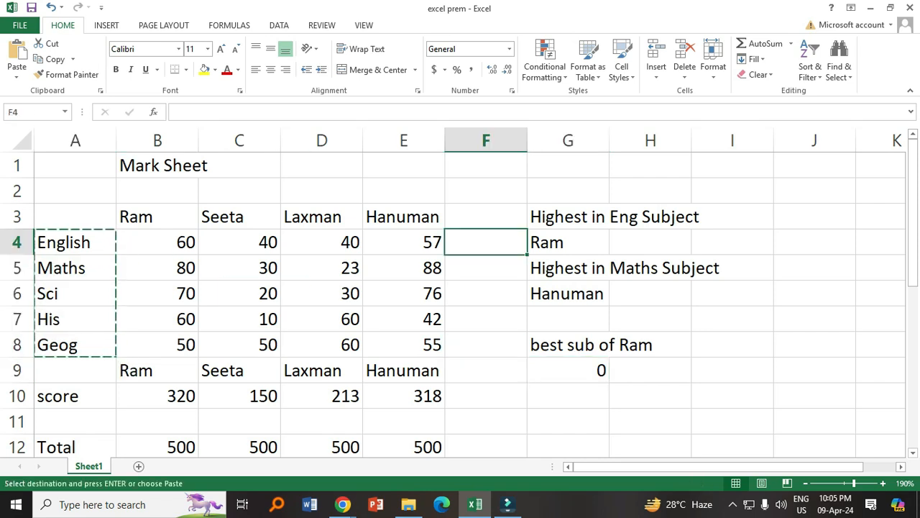
{"action": "key", "text": "ctrl+v"}
{"action": "key", "text": "Escape"}
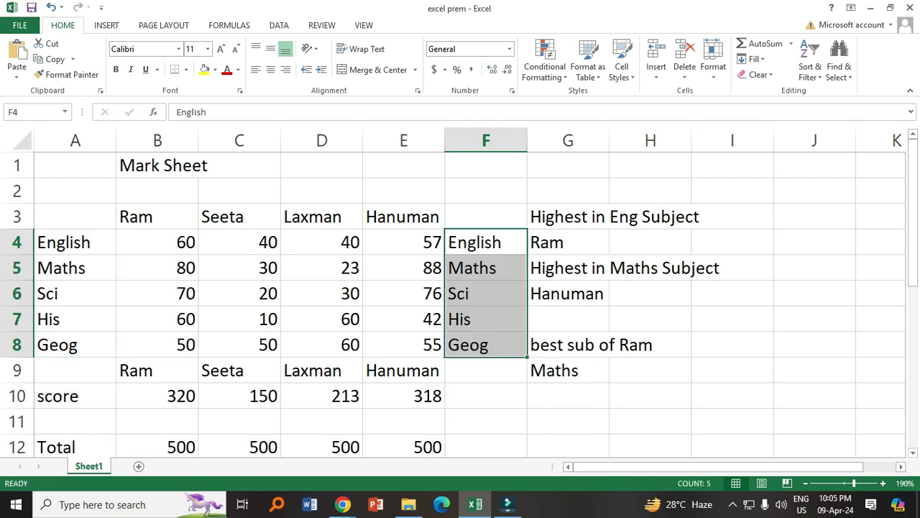
{"action": "left_click", "coordinate": [649, 421]}
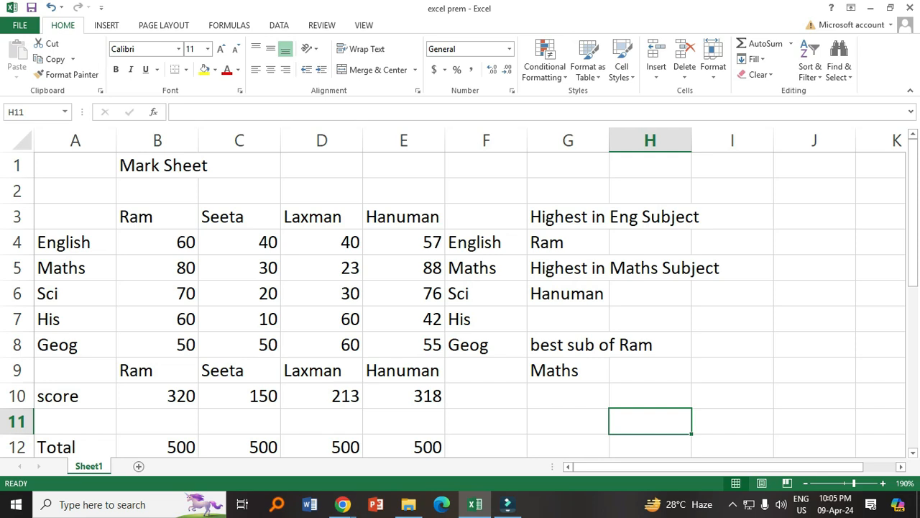
Step: Enter the label "best sub of" followed by the second student's name in G10
{"action": "left_click", "coordinate": [567, 396]}
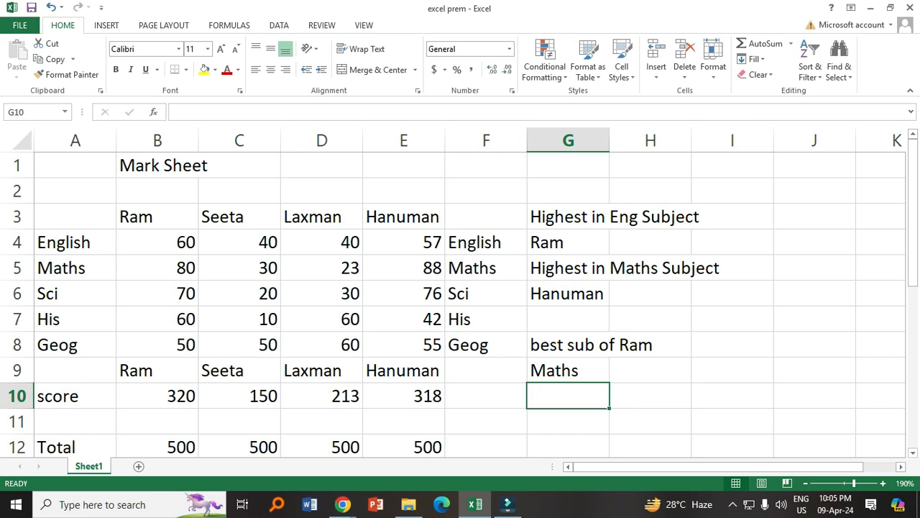
{"action": "type", "text": "best "}
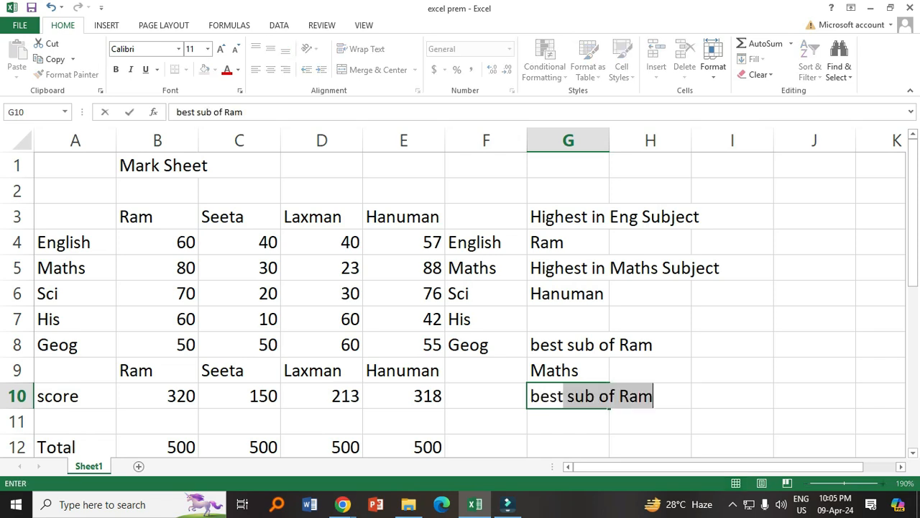
{"action": "type", "text": "sub "}
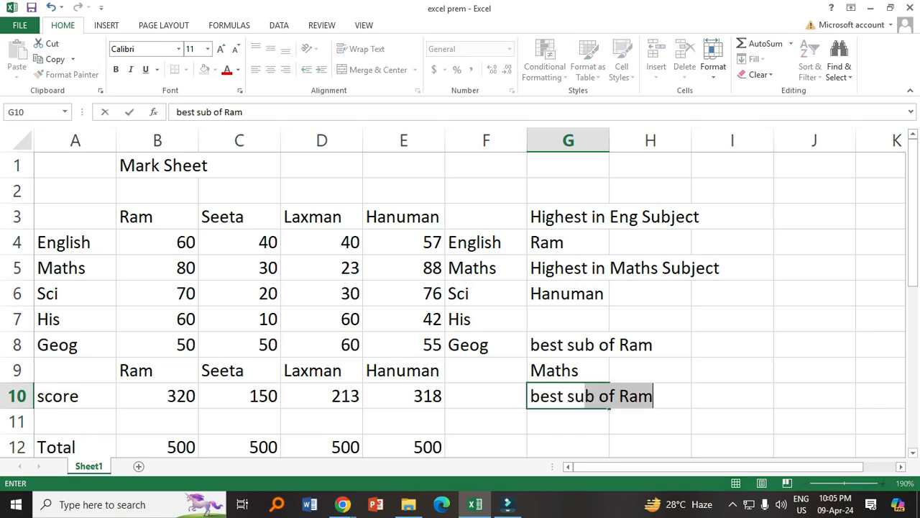
{"action": "type", "text": "of "}
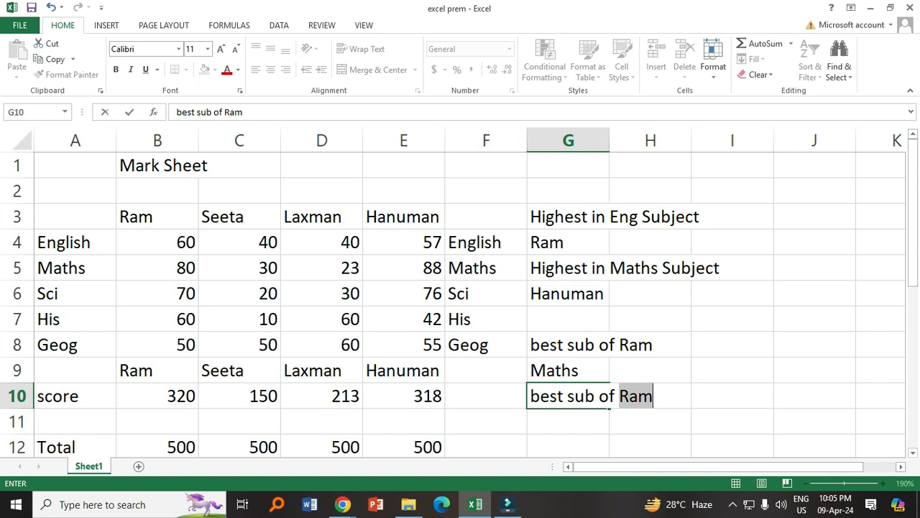
{"action": "type", "text": "Seeta"}
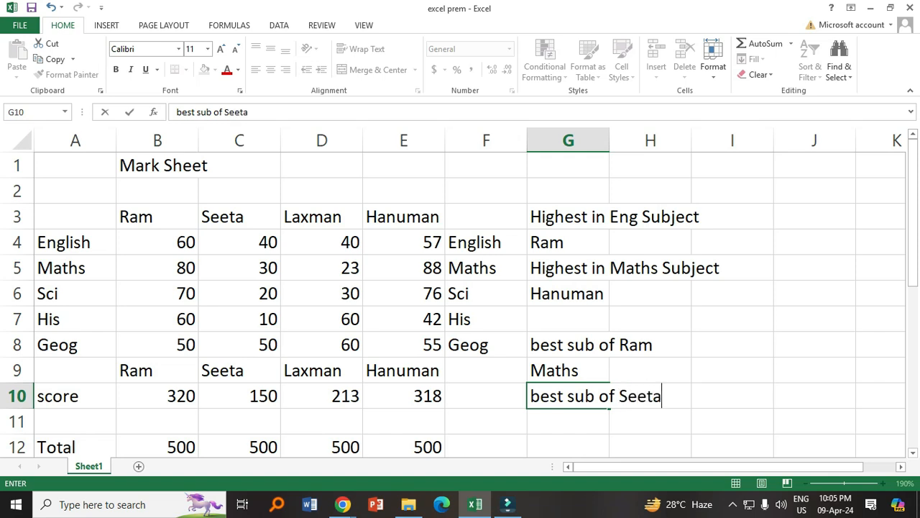
{"action": "key", "text": "Return"}
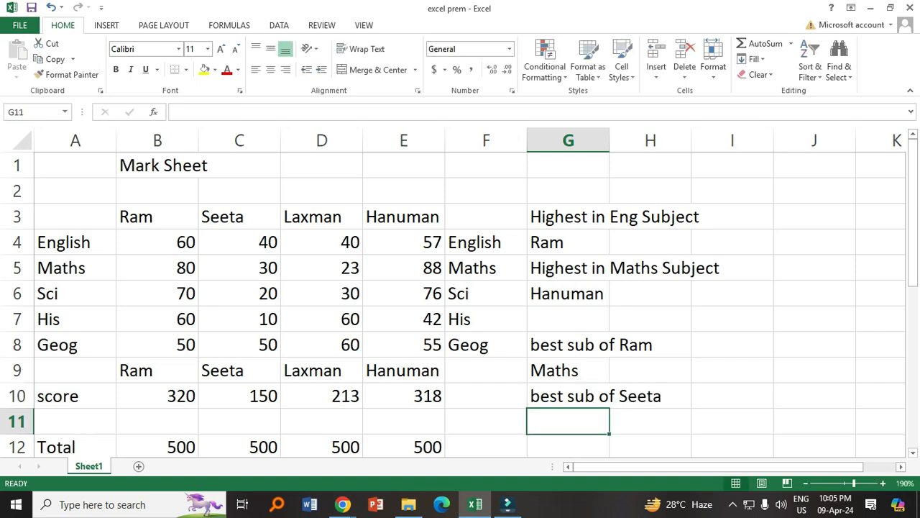
Step: Begin a VLOOKUP formula in G11 with MAX(C4:C8), the second student's highest mark, as its lookup value
{"action": "type", "text": "="}
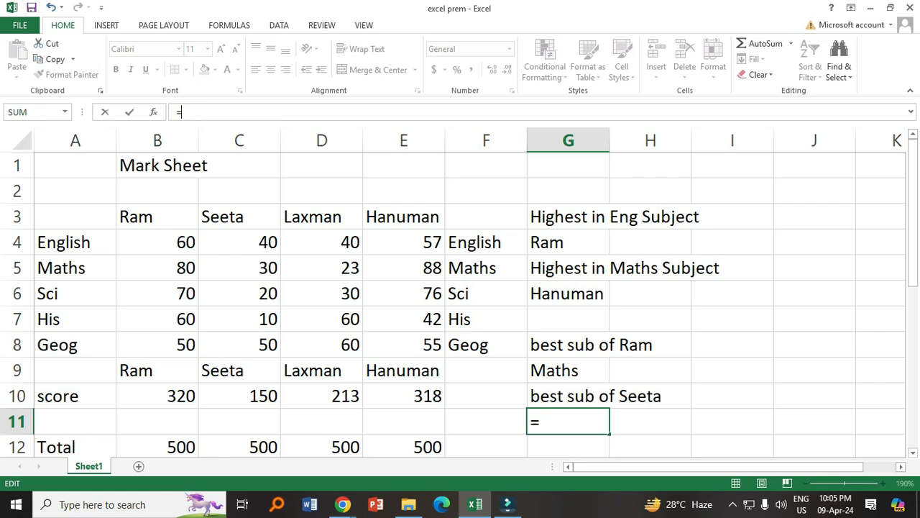
{"action": "type", "text": "vloo"}
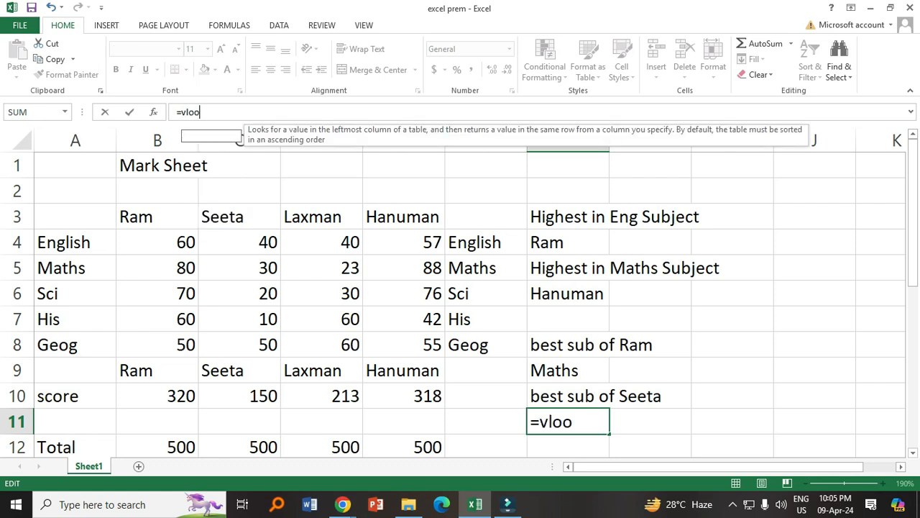
{"action": "type", "text": "kup"}
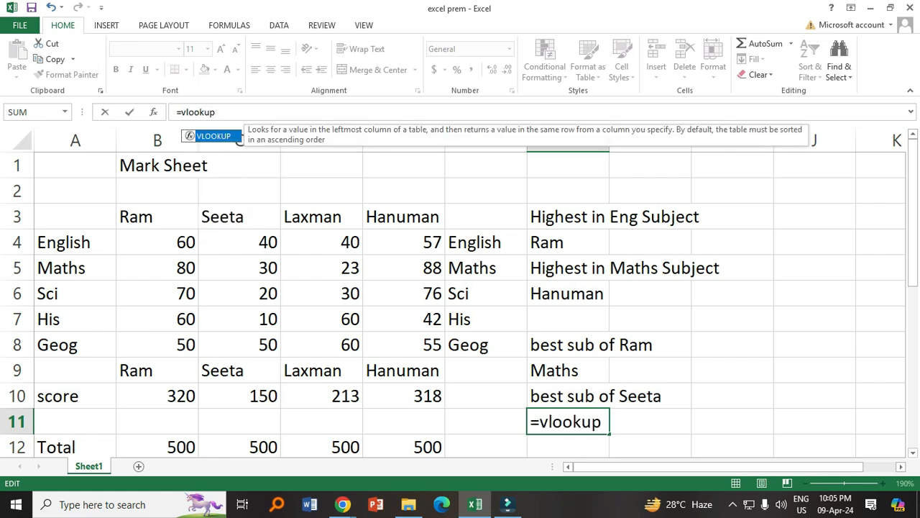
{"action": "type", "text": "("}
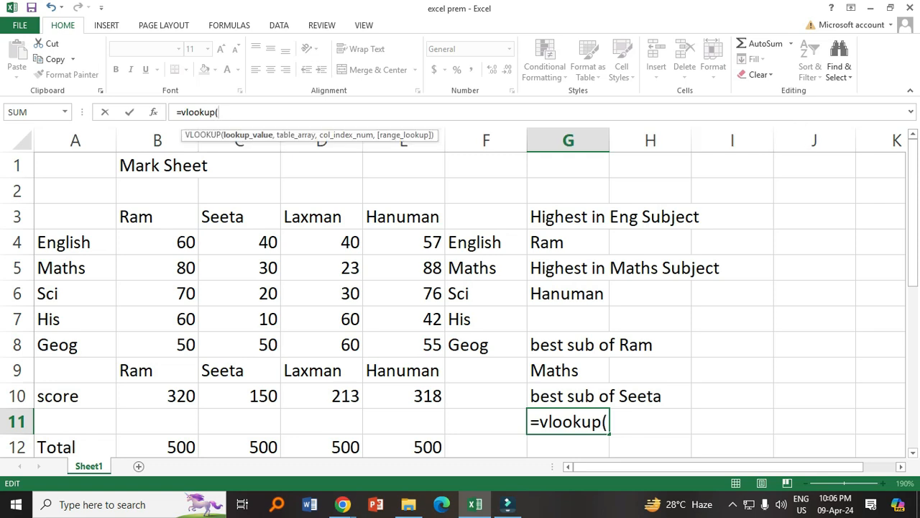
{"action": "type", "text": "max"}
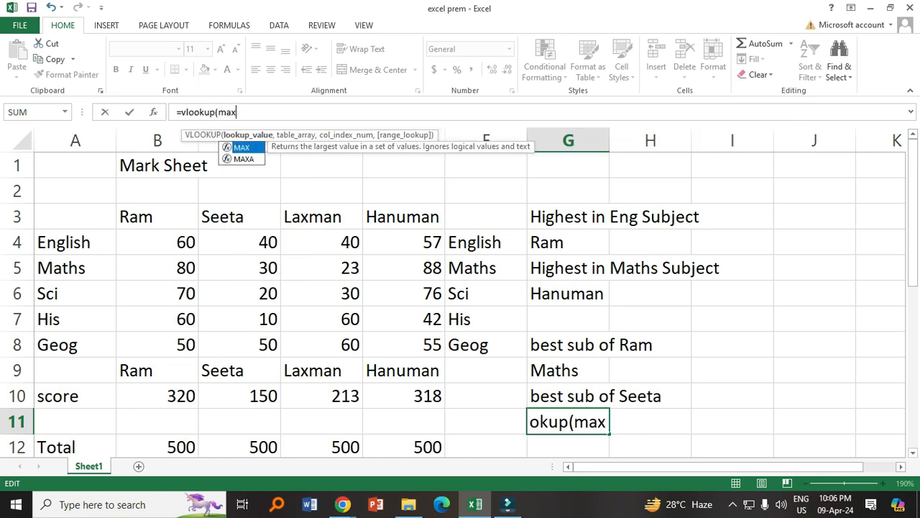
{"action": "type", "text": "("}
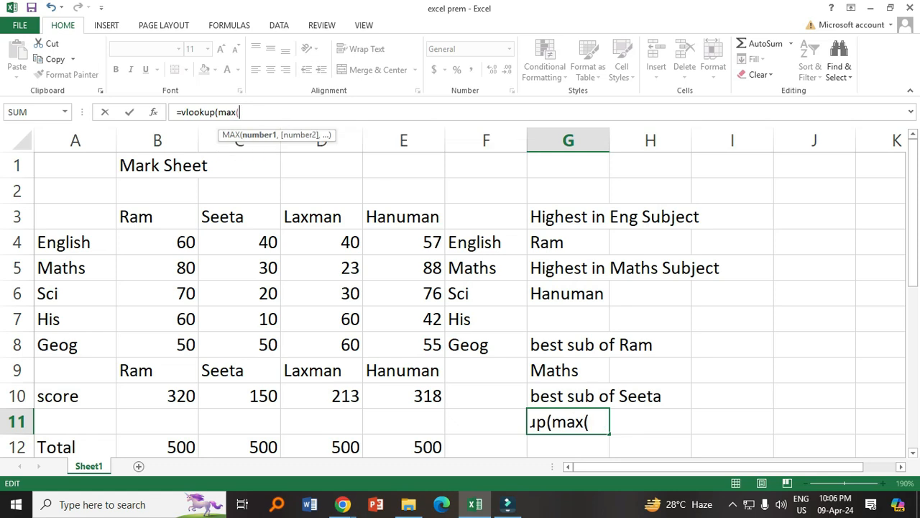
{"action": "left_click_drag", "start_coordinate": [266, 243], "coordinate": [276, 356]}
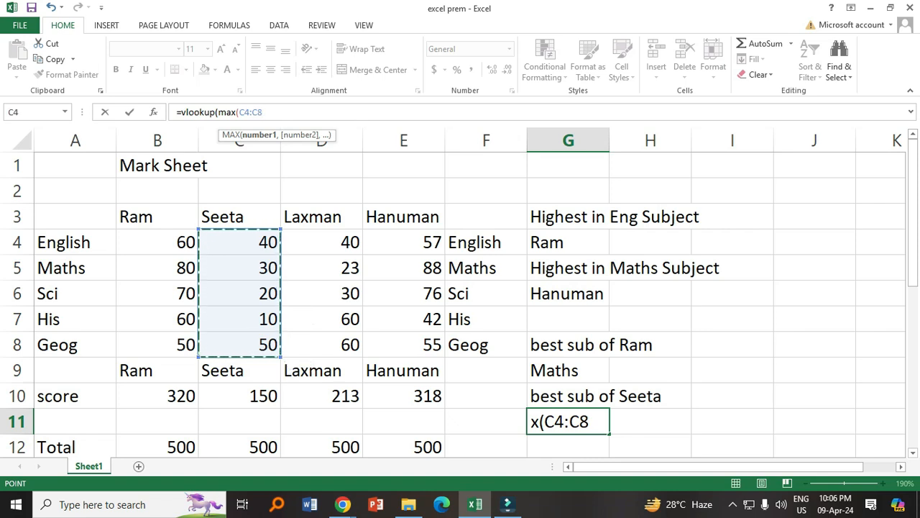
{"action": "type", "text": "),"}
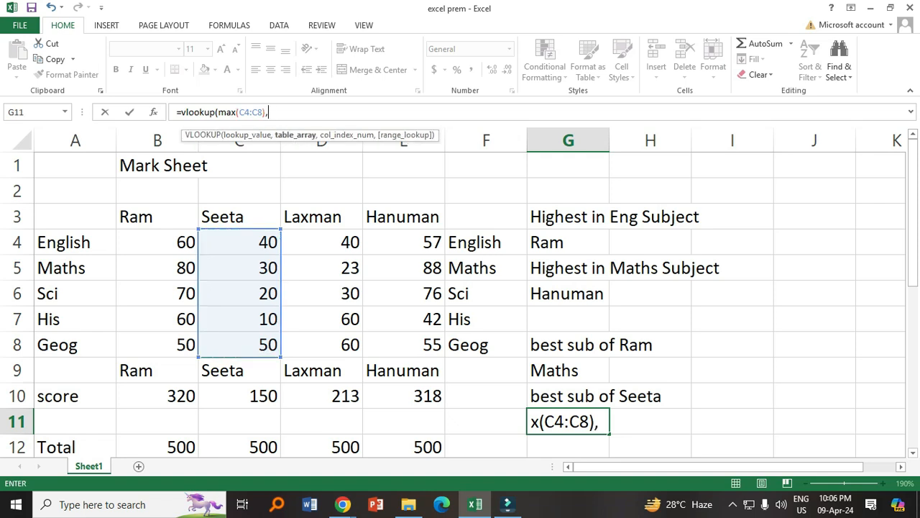
Step: Complete the VLOOKUP formula in G11 with table array C4:F8, column index 4 and FALSE for an exact match
{"action": "left_click_drag", "start_coordinate": [241, 242], "coordinate": [525, 353]}
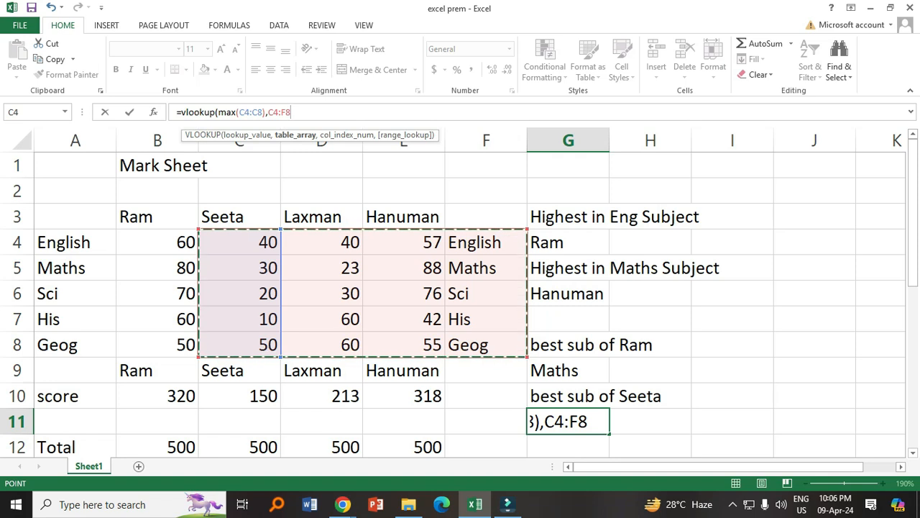
{"action": "type", "text": ","}
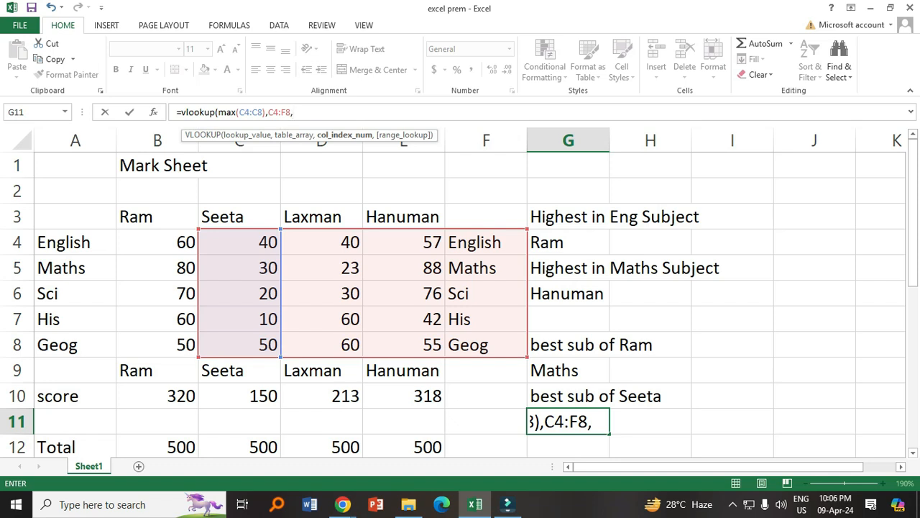
{"action": "type", "text": "4,f"}
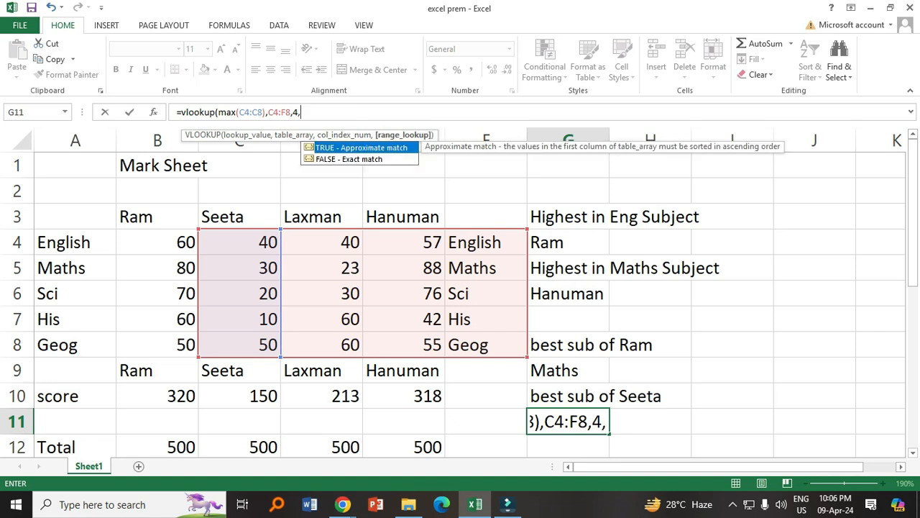
{"action": "type", "text": "alse"}
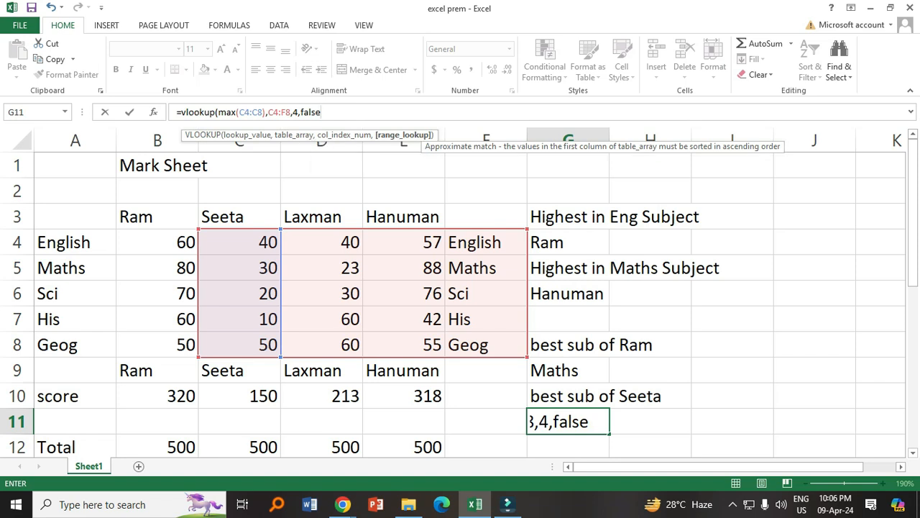
{"action": "type", "text": ")"}
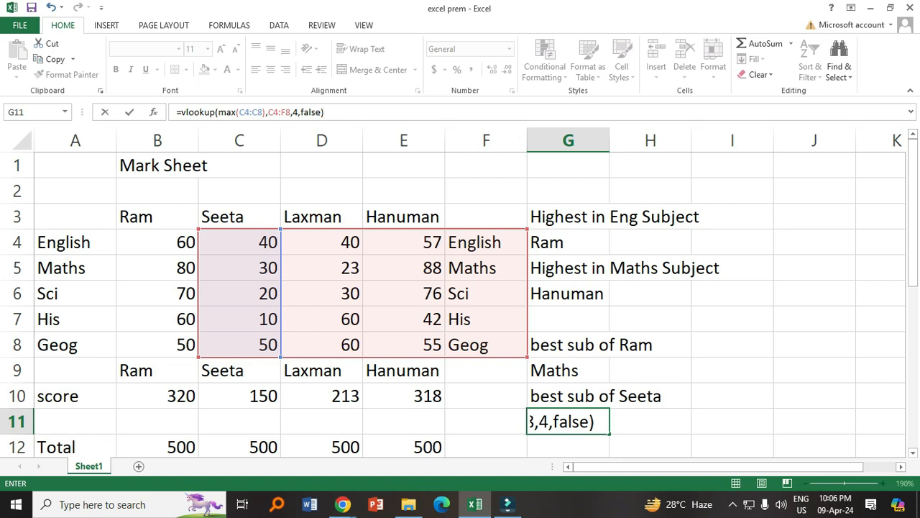
{"action": "key", "text": "Return"}
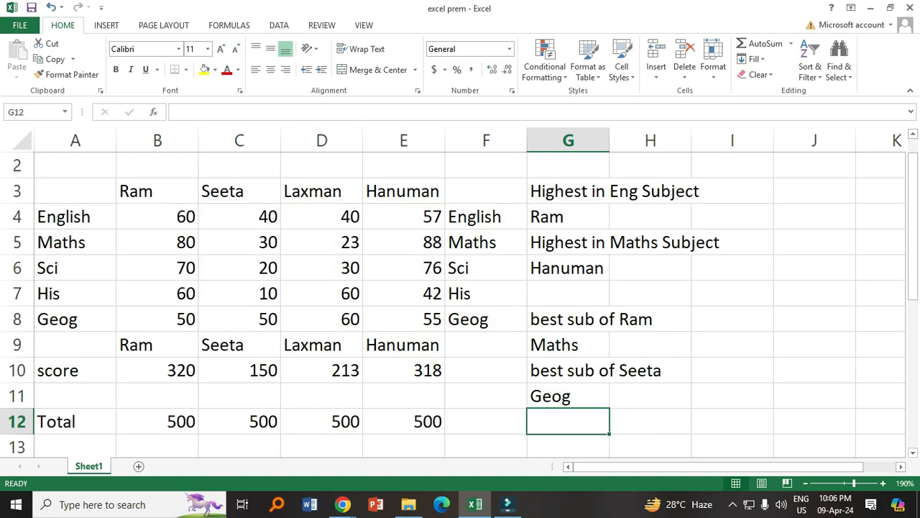
Step: Copy the formula text of the Maths top-scorer HLOOKUP in G6 into A24, below the listed formulas
{"action": "scroll", "coordinate": [460, 302], "scroll_direction": "down", "scroll_amount": 6}
{"action": "scroll", "coordinate": [460, 302], "scroll_direction": "up", "scroll_amount": 1}
{"action": "scroll", "coordinate": [460, 302], "scroll_direction": "up", "scroll_amount": 4}
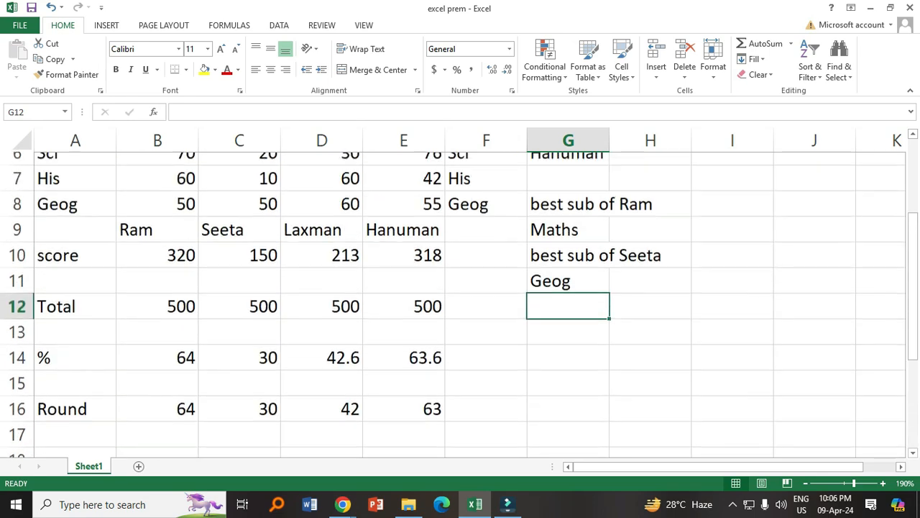
{"action": "scroll", "coordinate": [460, 302], "scroll_direction": "down", "scroll_amount": 2}
{"action": "scroll", "coordinate": [460, 302], "scroll_direction": "down", "scroll_amount": 2}
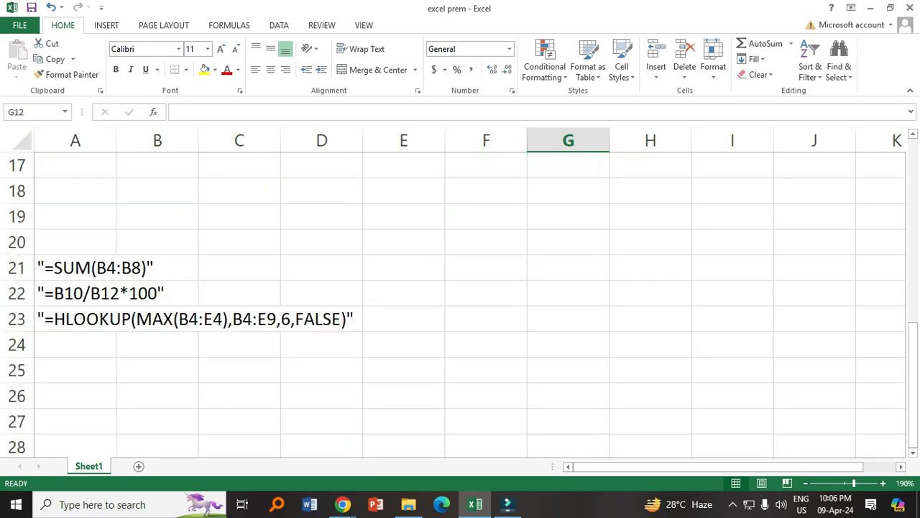
{"action": "scroll", "coordinate": [460, 302], "scroll_direction": "up", "scroll_amount": 5}
{"action": "left_click", "coordinate": [568, 293]}
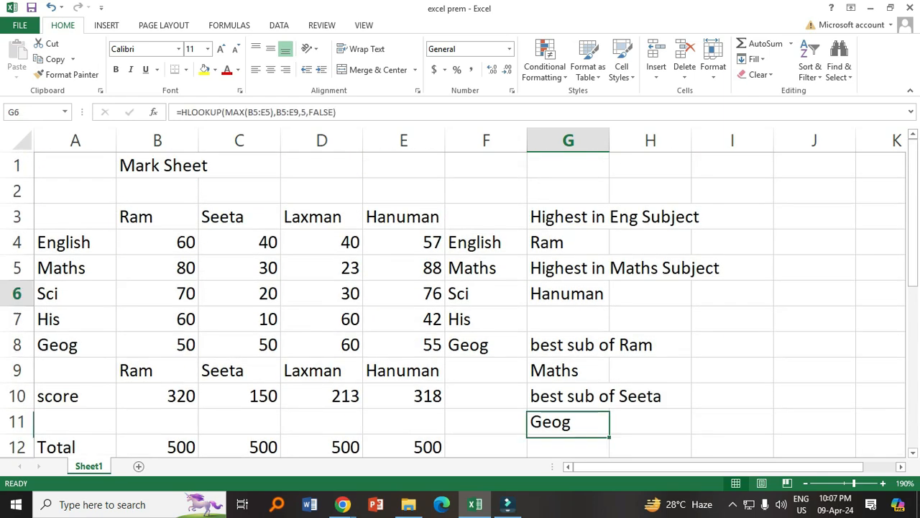
{"action": "key", "text": "F2"}
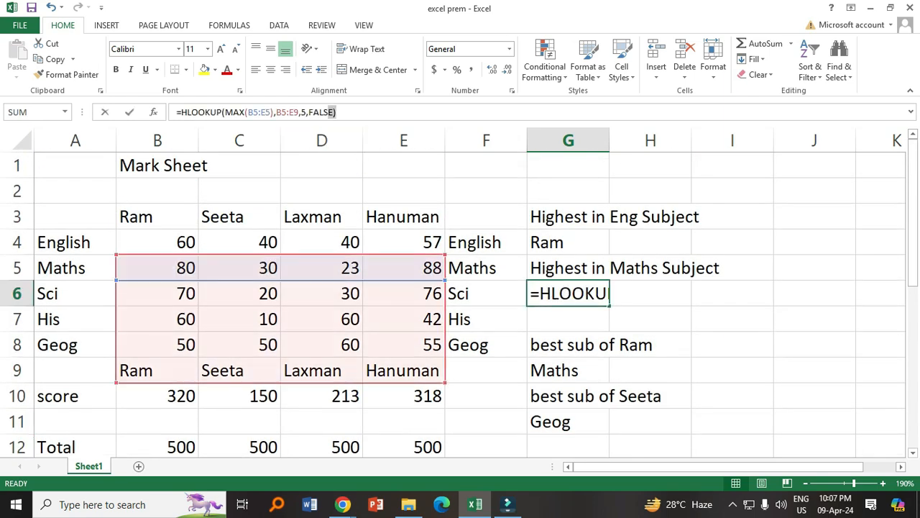
{"action": "key", "text": "shift+Home"}
{"action": "key", "text": "ctrl+c"}
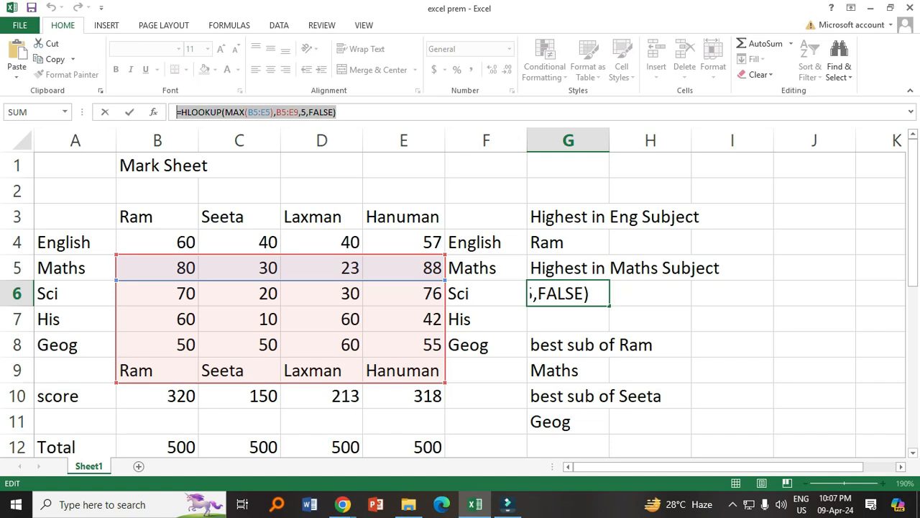
{"action": "key", "text": "Escape"}
{"action": "scroll", "coordinate": [460, 295], "scroll_direction": "down", "scroll_amount": 5}
{"action": "left_click", "coordinate": [75, 370]}
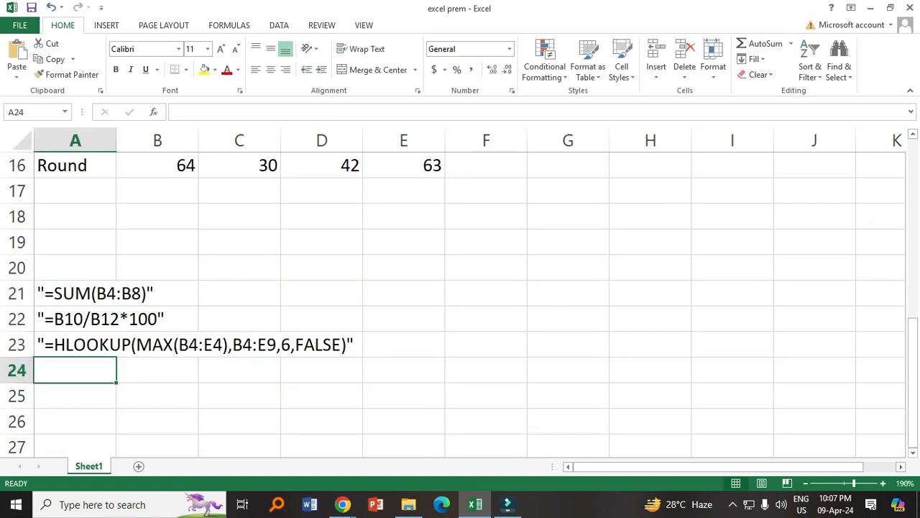
{"action": "key", "text": "ctrl+v"}
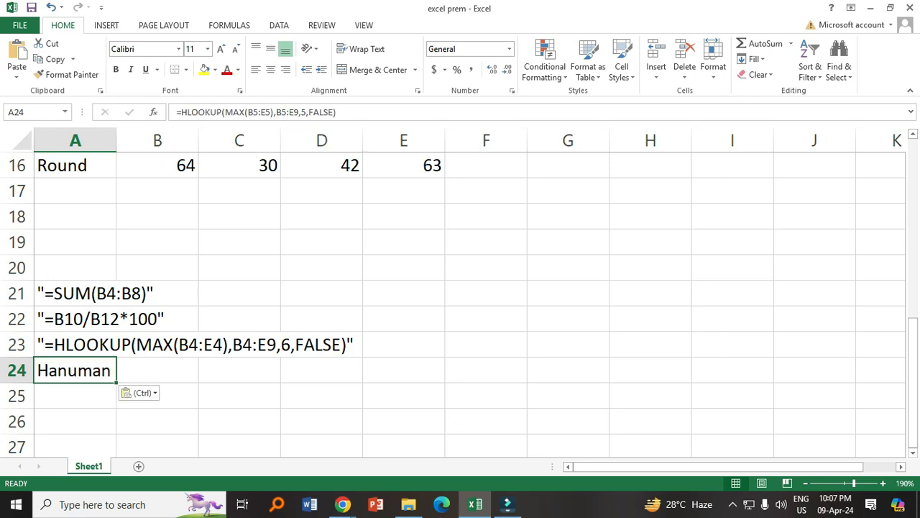
Step: Enclose the HLOOKUP formula in A24 in double quotation marks so it is stored as text
{"action": "left_click", "coordinate": [178, 111]}
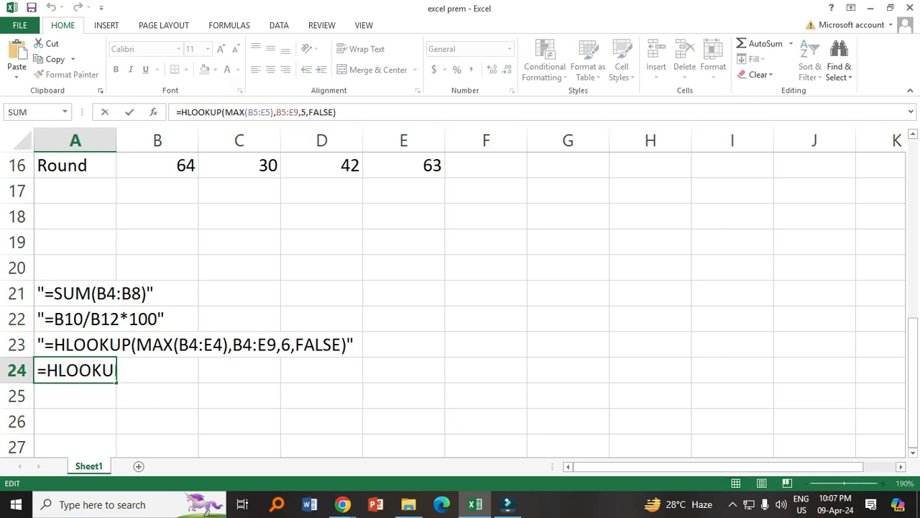
{"action": "type", "text": "\""}
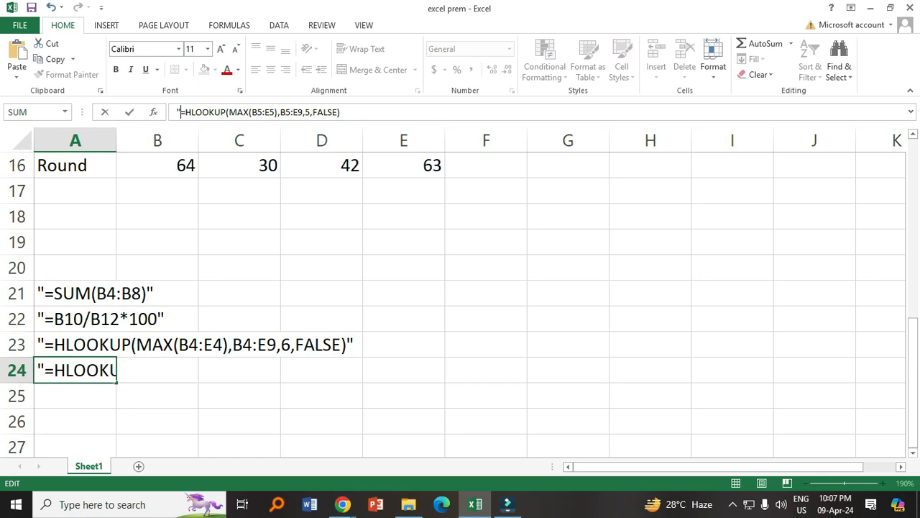
{"action": "key", "text": "End"}
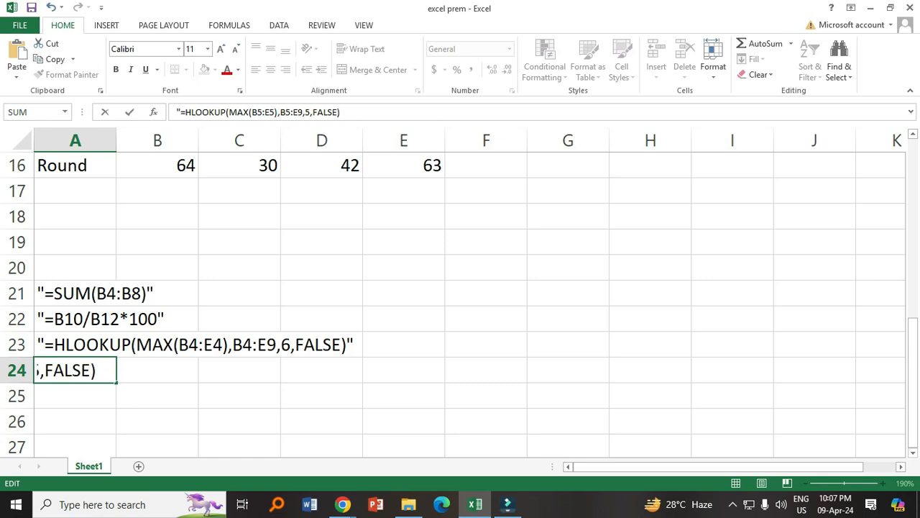
{"action": "type", "text": "\""}
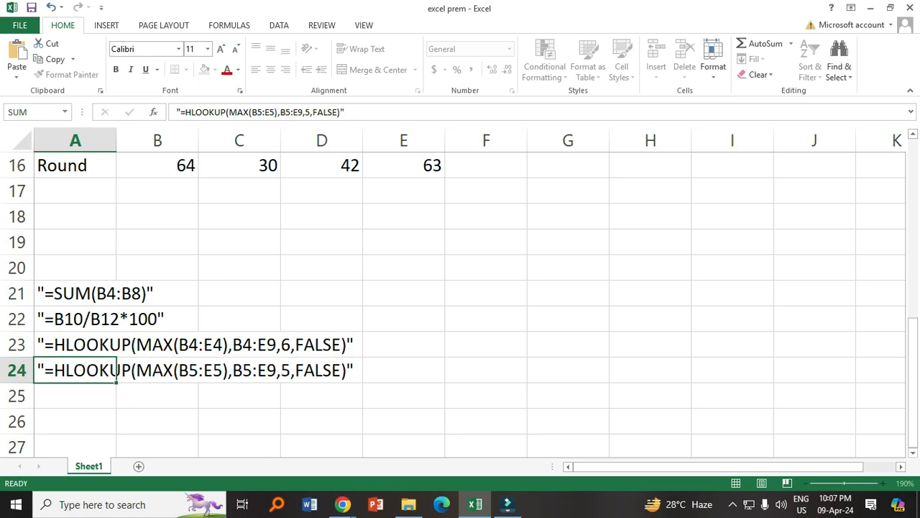
{"action": "key", "text": "Return"}
Step: Copy the formula text of the first student's best-subject VLOOKUP in G9 into A25
{"action": "scroll", "coordinate": [460, 301], "scroll_direction": "up", "scroll_amount": 5}
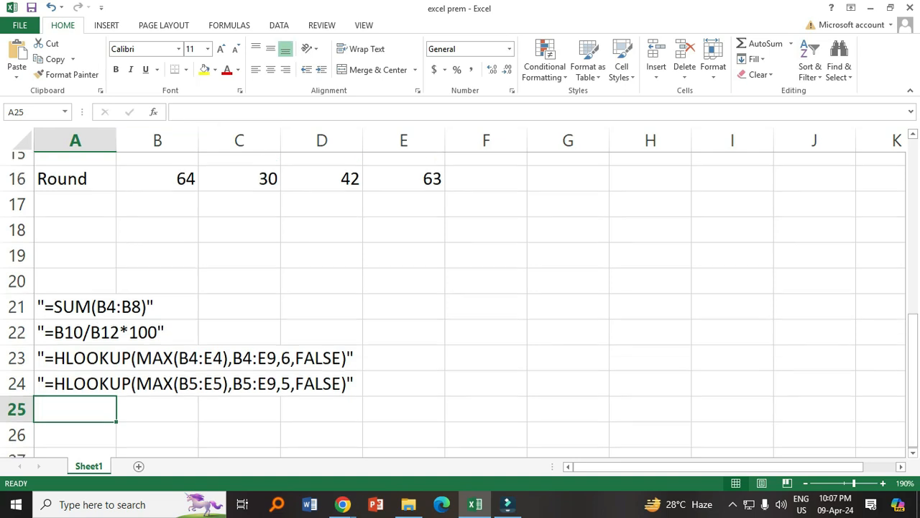
{"action": "left_click", "coordinate": [568, 370]}
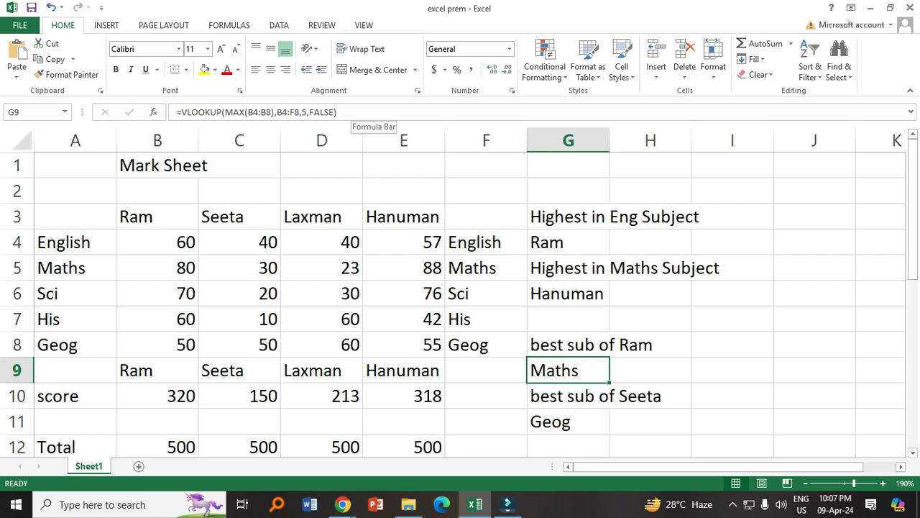
{"action": "left_click_drag", "start_coordinate": [338, 112], "coordinate": [176, 113]}
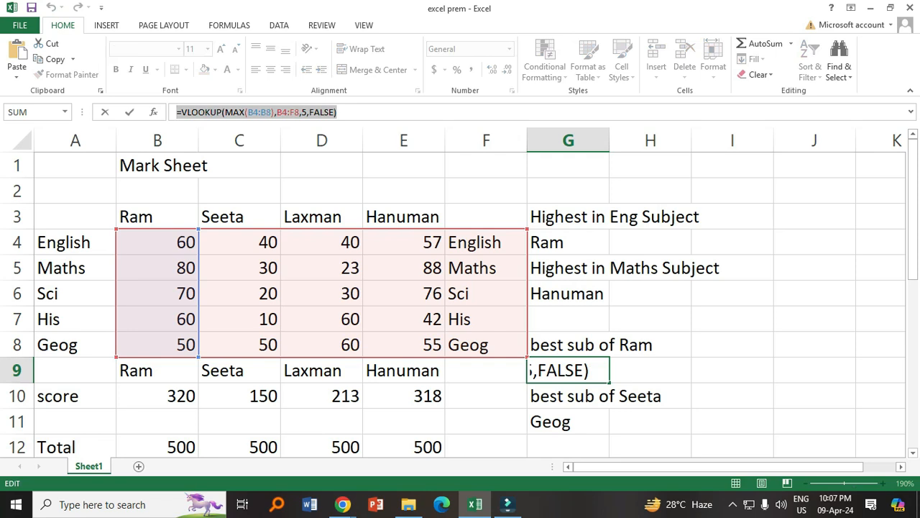
{"action": "key", "text": "Escape"}
{"action": "scroll", "coordinate": [460, 295], "scroll_direction": "down", "scroll_amount": 6}
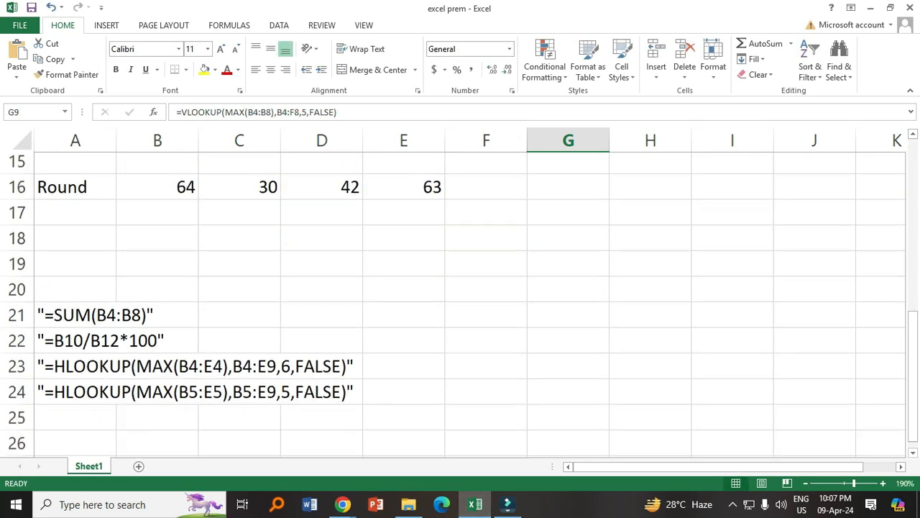
{"action": "left_click", "coordinate": [76, 319]}
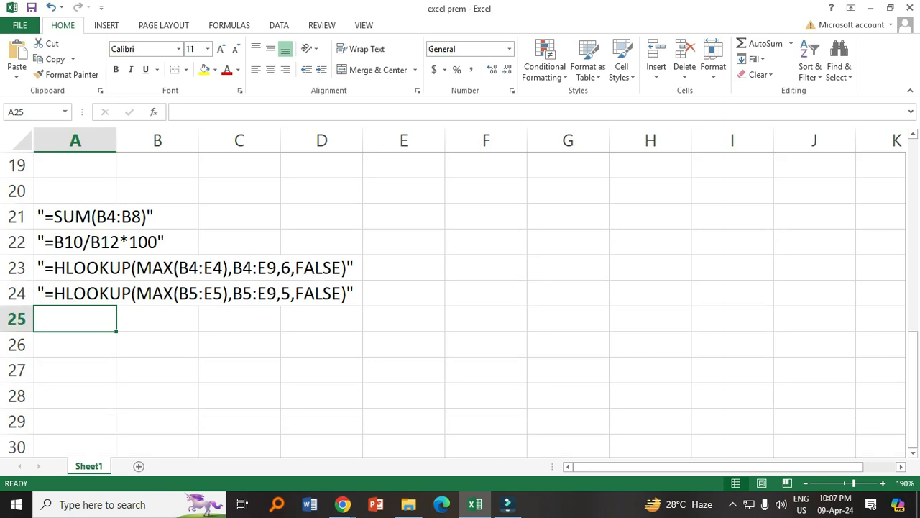
{"action": "key", "text": "ctrl+v"}
{"action": "key", "text": "Return"}
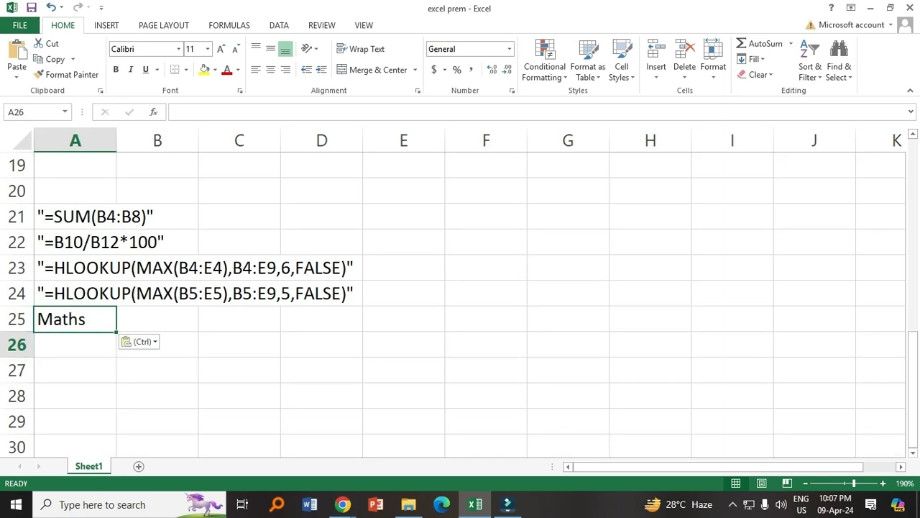
Step: Enclose the VLOOKUP formula in A25 in double quotation marks so it is stored as text
{"action": "left_click", "coordinate": [76, 319]}
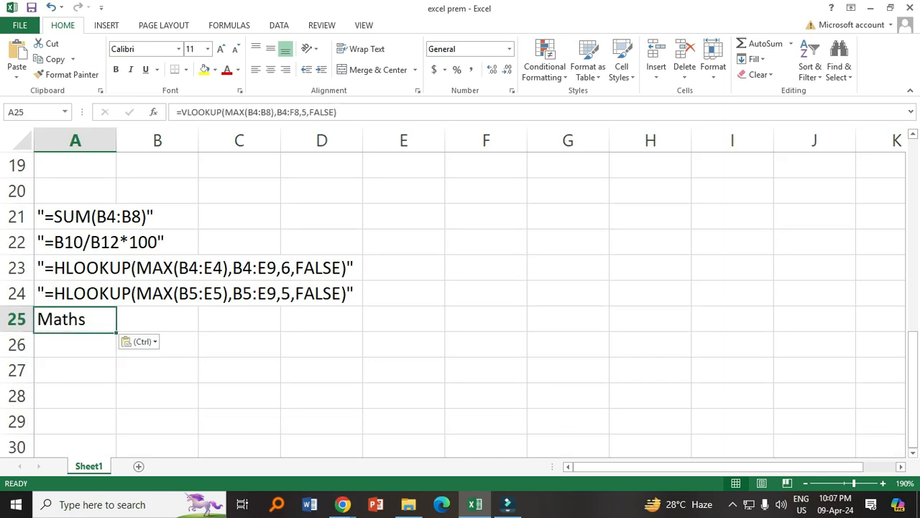
{"action": "left_click", "coordinate": [177, 112]}
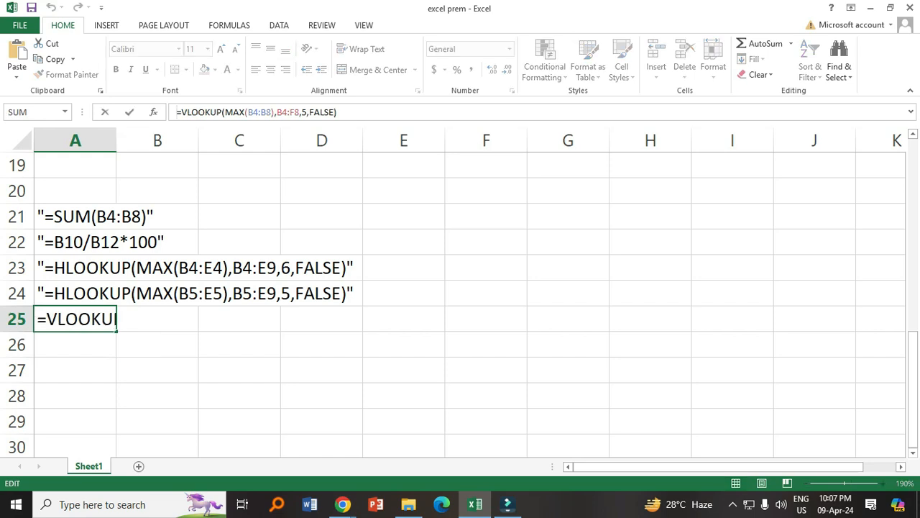
{"action": "type", "text": "\""}
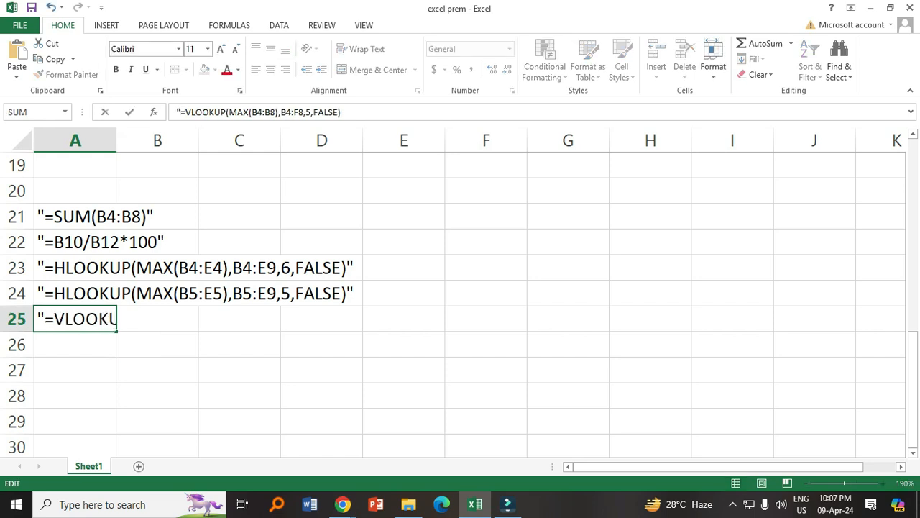
{"action": "left_click", "coordinate": [341, 112]}
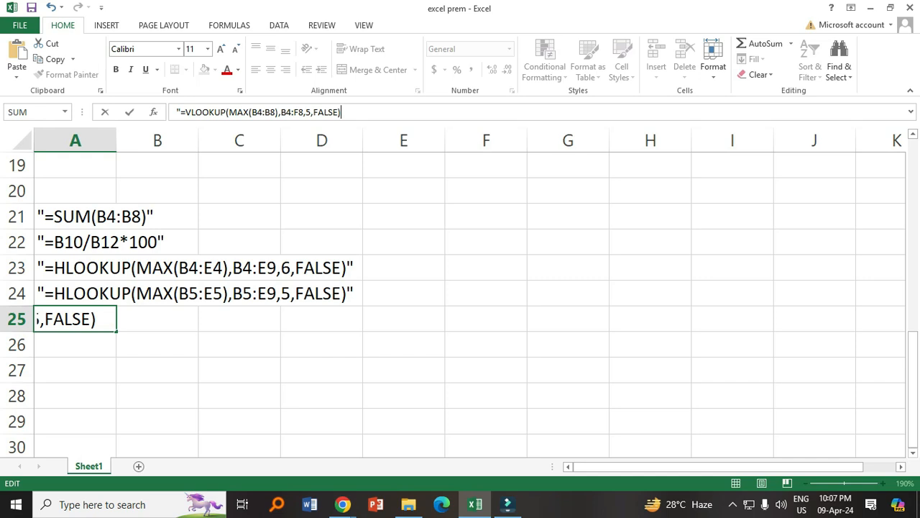
{"action": "type", "text": "\""}
{"action": "key", "text": "Return"}
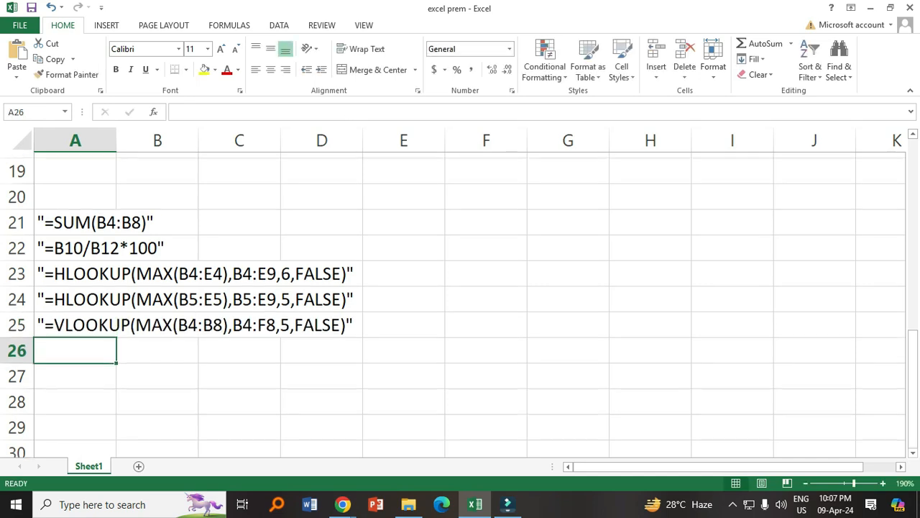
Step: Copy the formula text of the second student's best-subject VLOOKUP in G11 into A26, below the listed formulas
{"action": "scroll", "coordinate": [460, 302], "scroll_direction": "up", "scroll_amount": 5}
{"action": "left_click", "coordinate": [568, 344]}
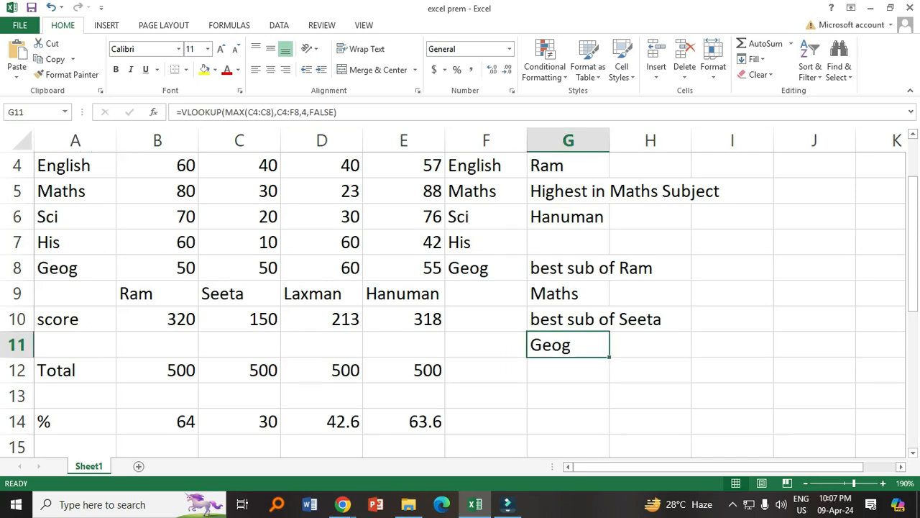
{"action": "left_click_drag", "start_coordinate": [336, 112], "coordinate": [177, 112]}
{"action": "key", "text": "ctrl+c"}
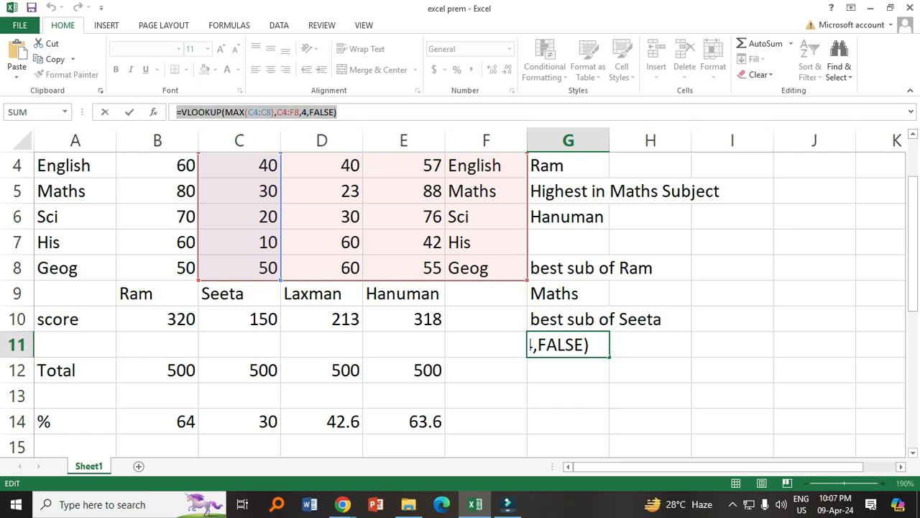
{"action": "key", "text": "Escape"}
{"action": "scroll", "coordinate": [460, 302], "scroll_direction": "down", "scroll_amount": 5}
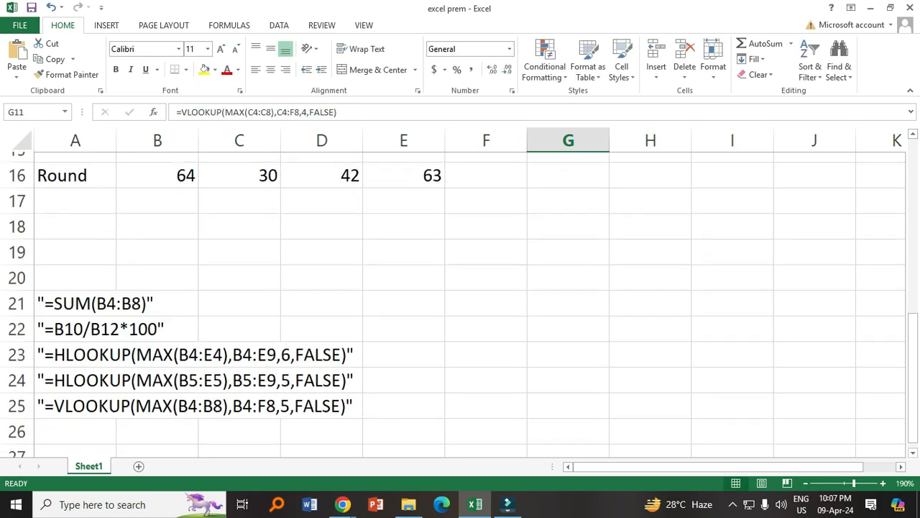
{"action": "left_click", "coordinate": [75, 346]}
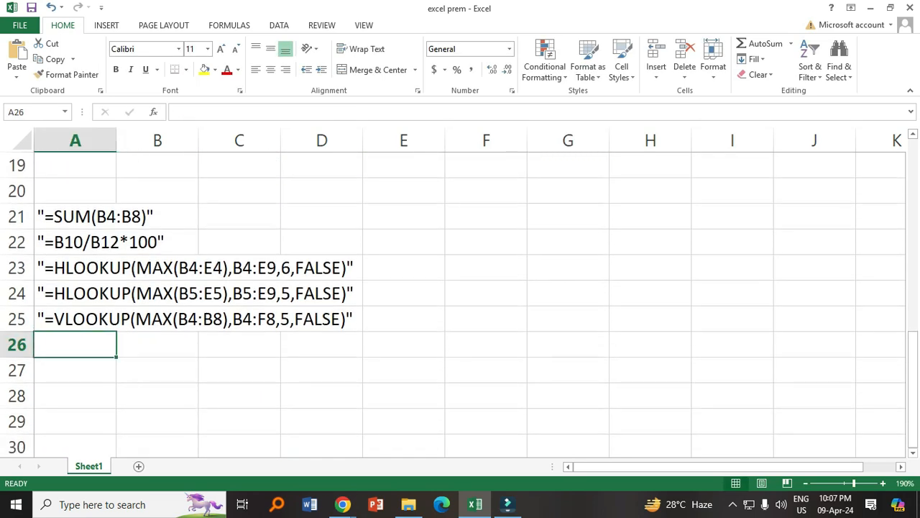
{"action": "key", "text": "ctrl+v"}
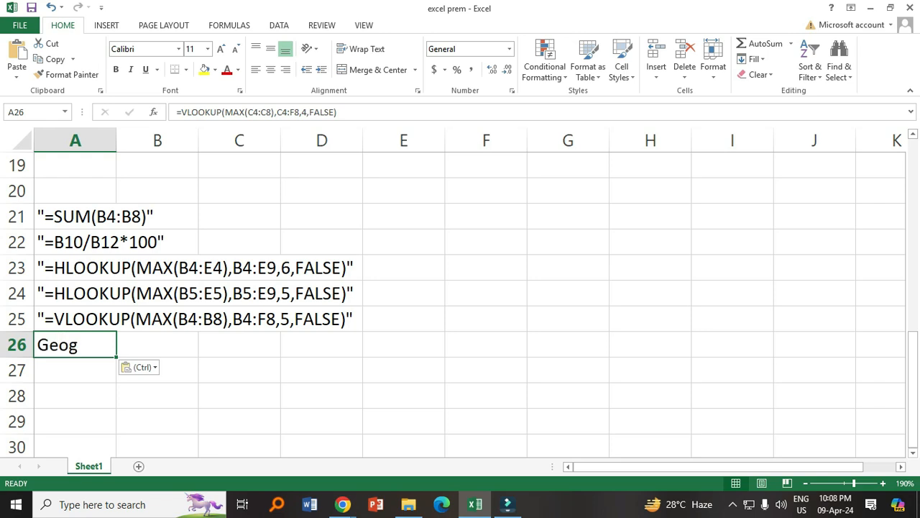
Step: Enclose the VLOOKUP formula in A26 in double quotation marks so it is stored as text
{"action": "key", "text": "F2"}
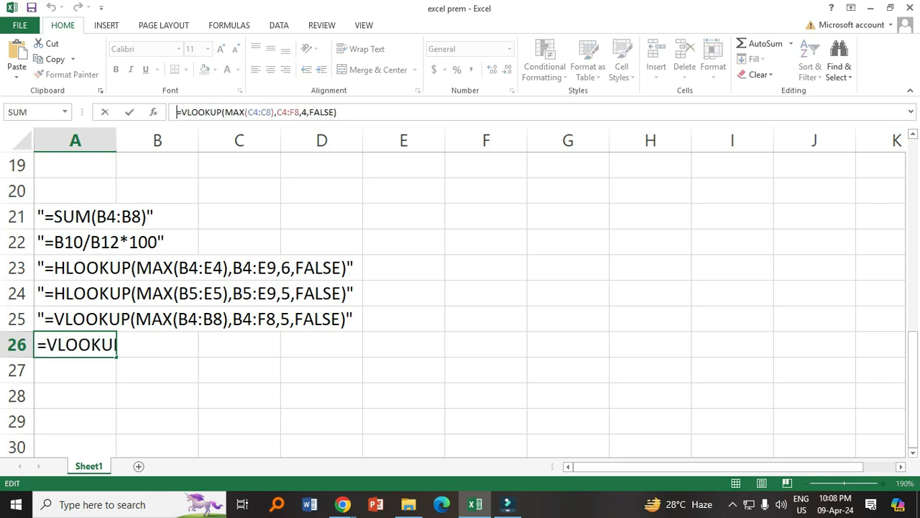
{"action": "type", "text": "\""}
{"action": "key", "text": "End"}
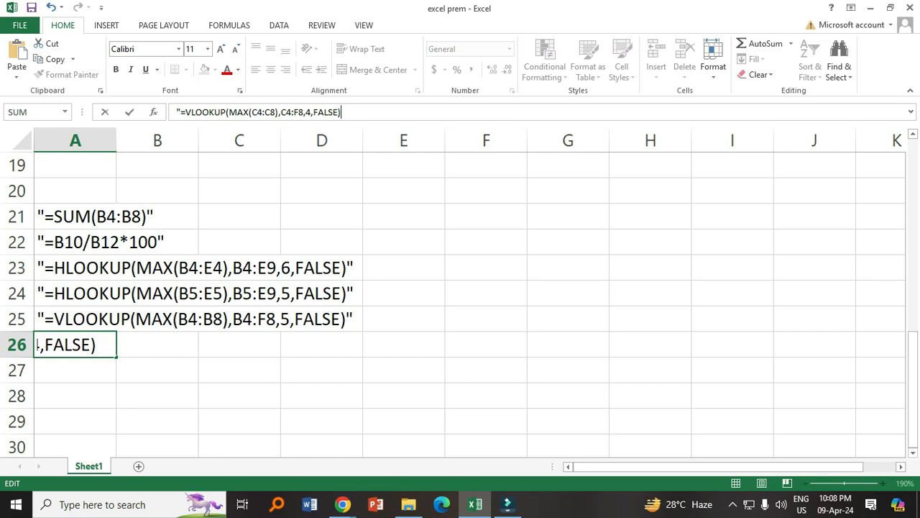
{"action": "type", "text": "\""}
{"action": "key", "text": "Return"}
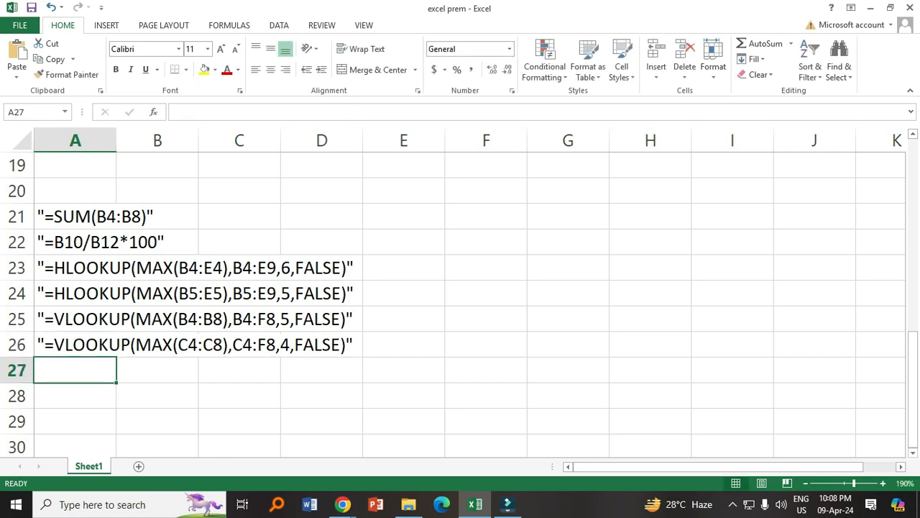
Step: Enlarge the sheet view to 265% and review the quoted formulas listed in A21 to A26
{"action": "left_click", "coordinate": [321, 422]}
{"action": "scroll", "coordinate": [453, 292], "scroll_direction": "up", "scroll_amount": 5, "text": "ctrl"}
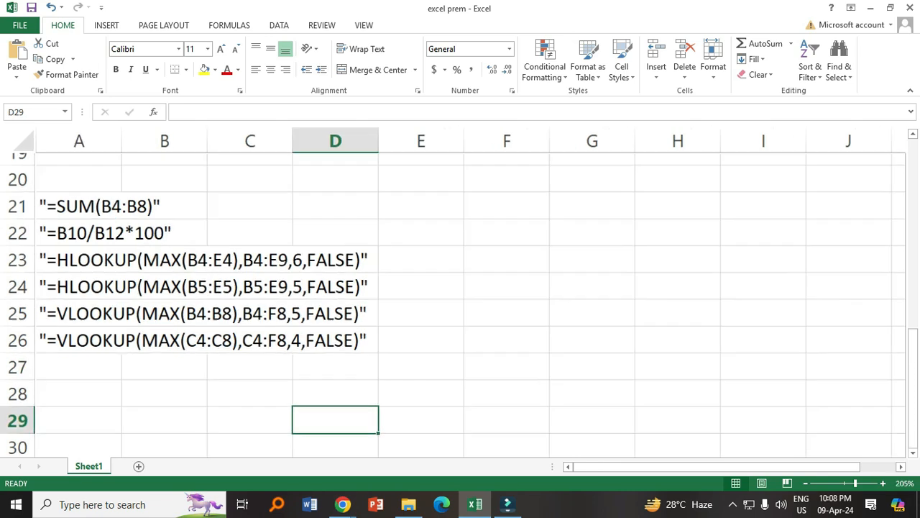
{"action": "left_click_drag", "start_coordinate": [661, 466], "coordinate": [619, 467]}
{"action": "scroll", "coordinate": [453, 309], "scroll_direction": "up", "scroll_amount": 1}
{"action": "scroll", "coordinate": [453, 309], "scroll_direction": "up", "scroll_amount": 1}
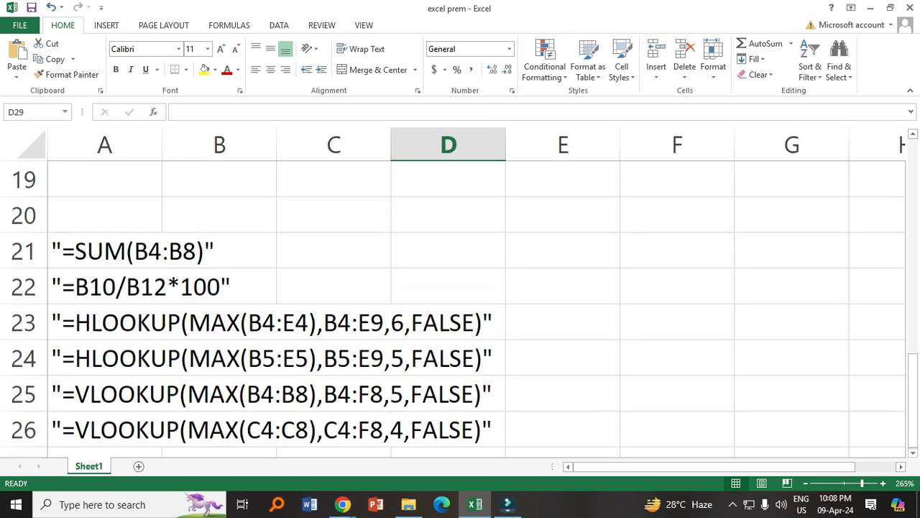
{"action": "scroll", "coordinate": [453, 309], "scroll_direction": "down", "scroll_amount": 1}
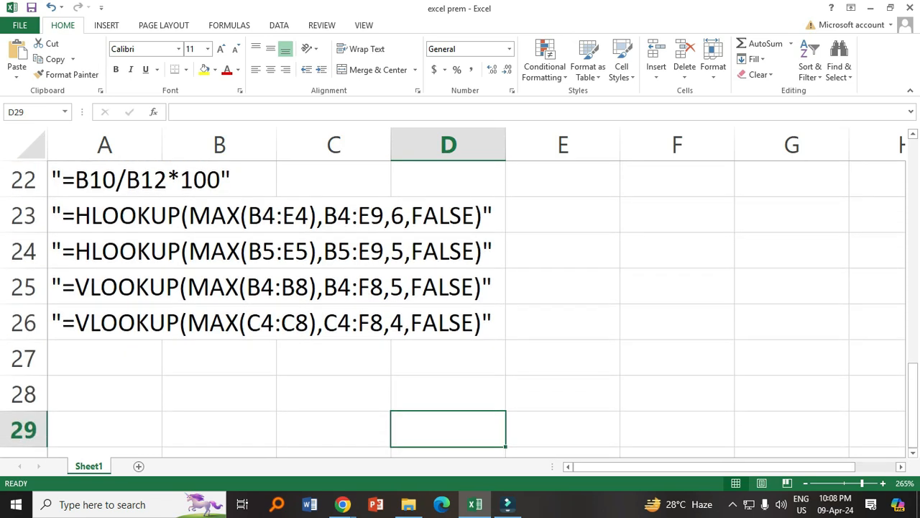
{"action": "scroll", "coordinate": [453, 309], "scroll_direction": "up", "scroll_amount": 1}
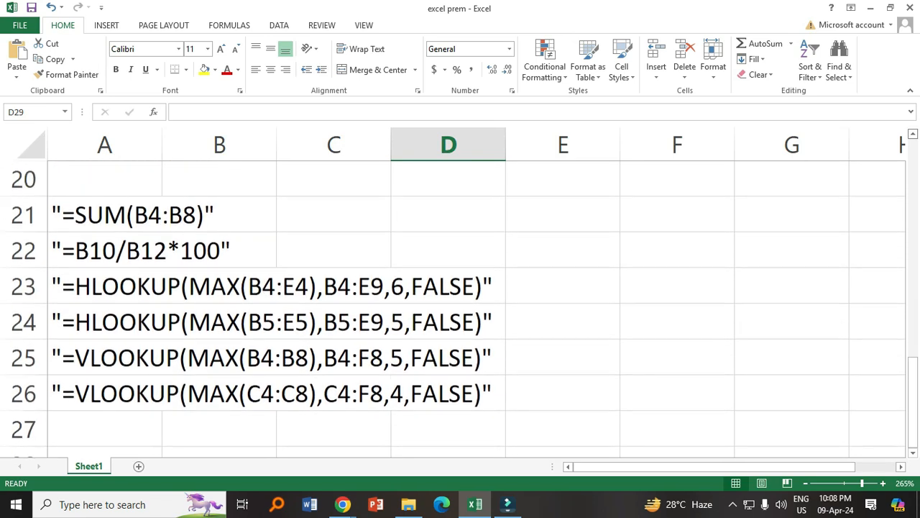